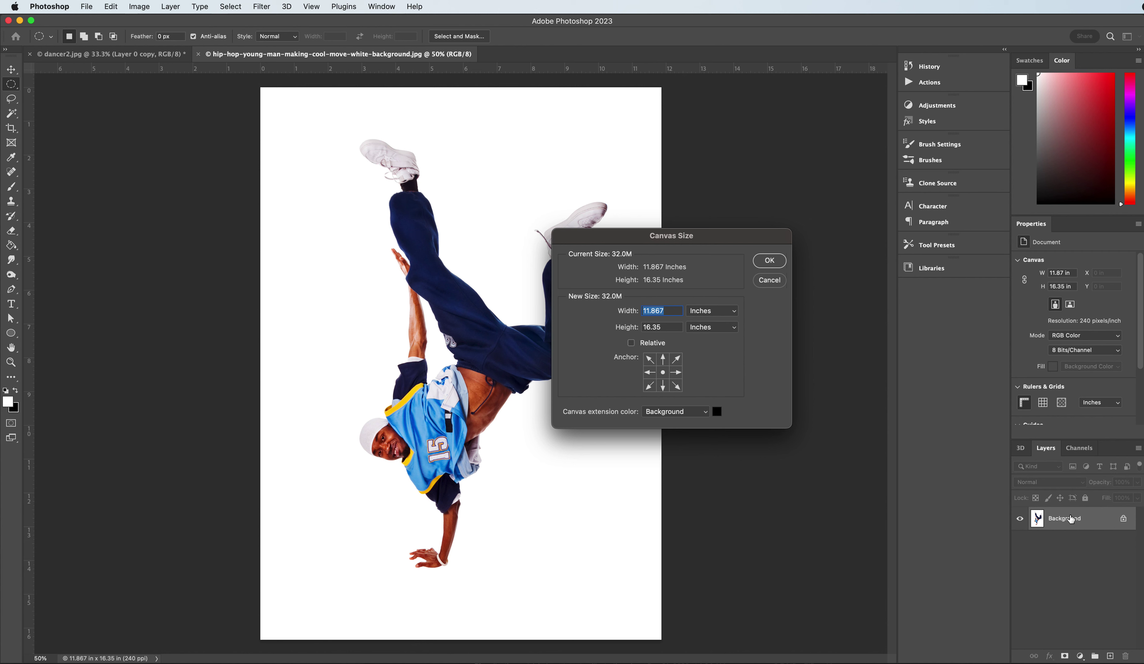
Step: Extend the canvas width to 16.35 inches to match its height, filling the added area with white
left_click(696, 413)
left_click(681, 429)
key("Tab")
key("super+c")
key("shift+Tab")
key("super+v")
left_click(770, 261)
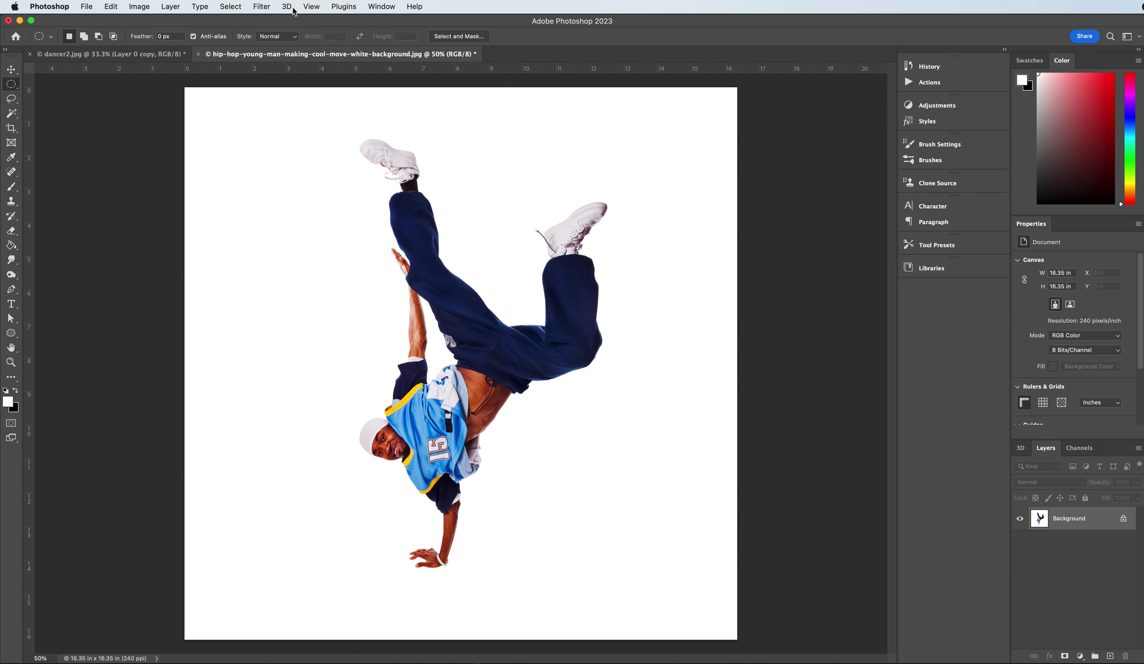
Step: Try selecting the dancer with Select Subject, followed by an Object Selection rectangle around his whole body
left_click(230, 7)
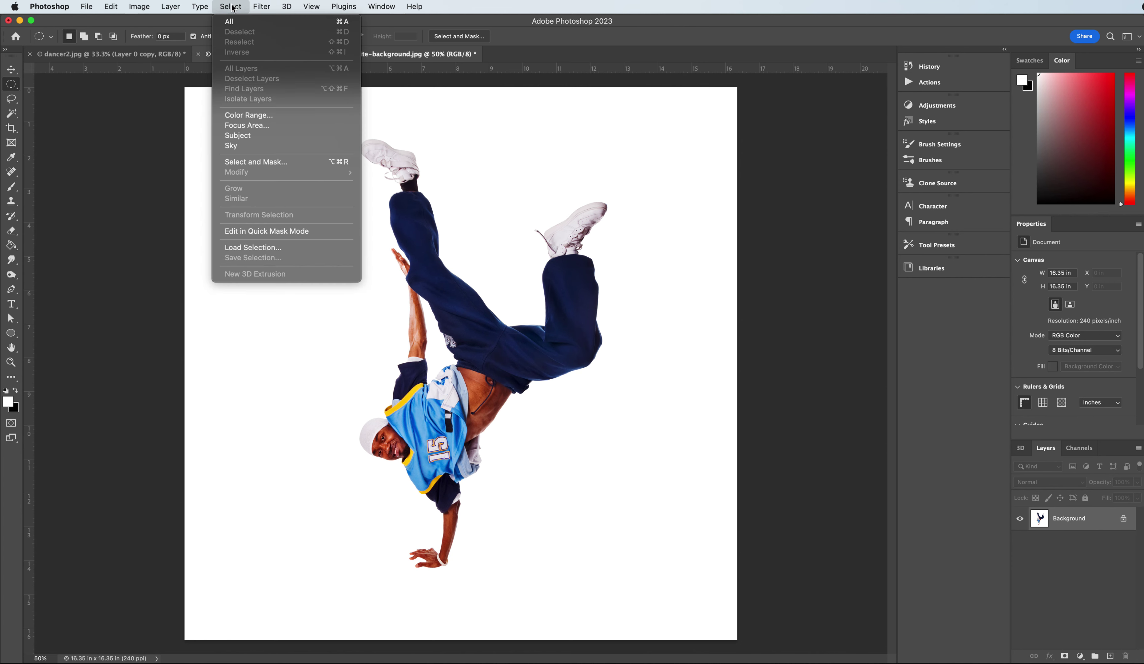
left_click(247, 137)
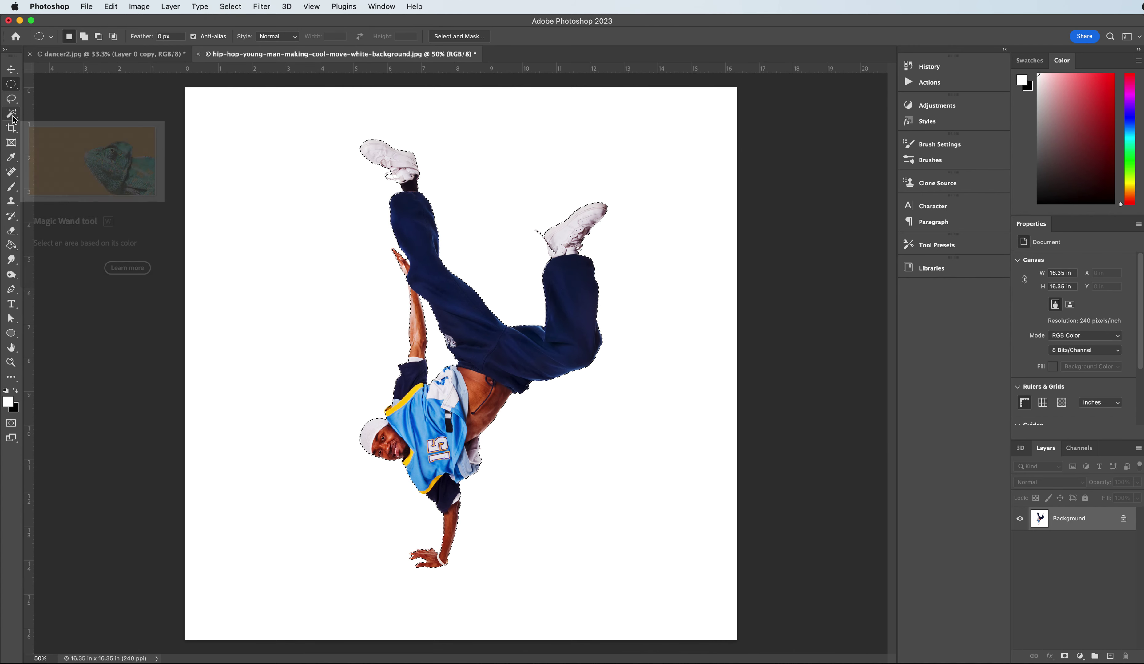
left_click(13, 117)
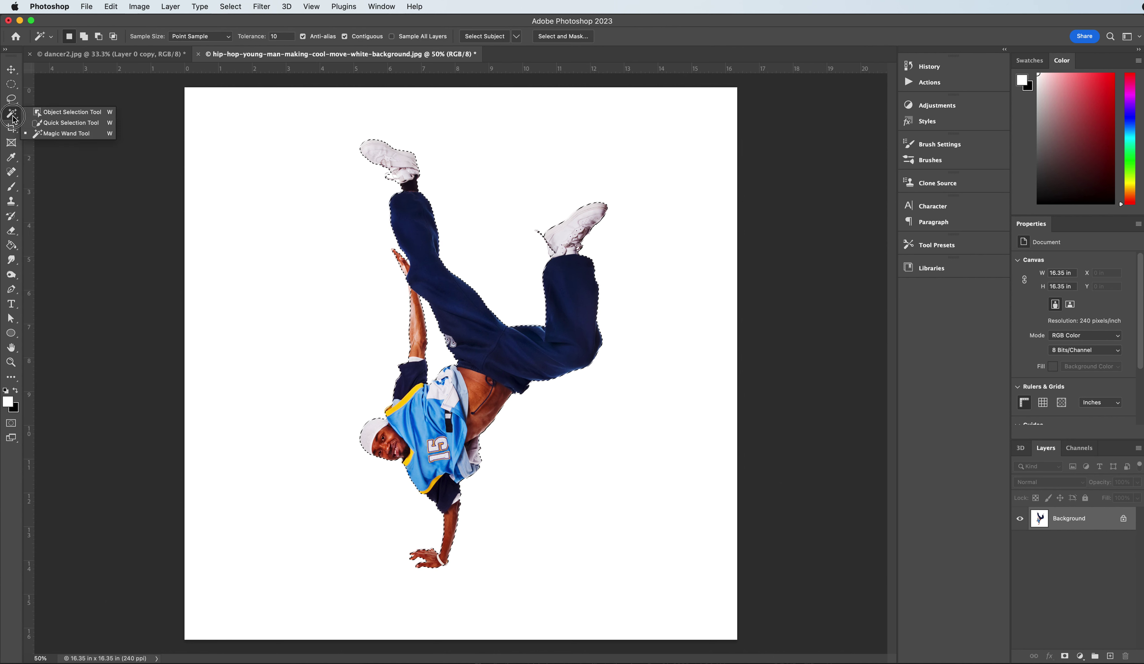
left_click(83, 114)
left_click(341, 146)
left_click_drag(331, 122, 621, 582)
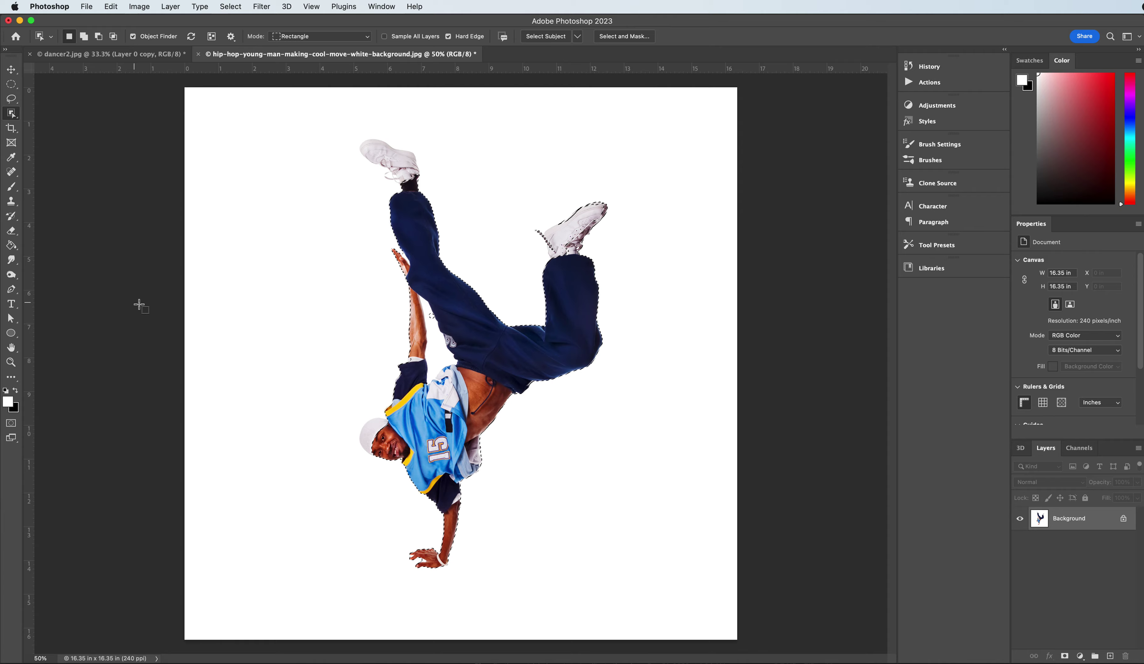
Step: Inspect the selection edge around the white shoe on the bent leg up close, and deselect the dancer
left_click(11, 362)
left_click(588, 243)
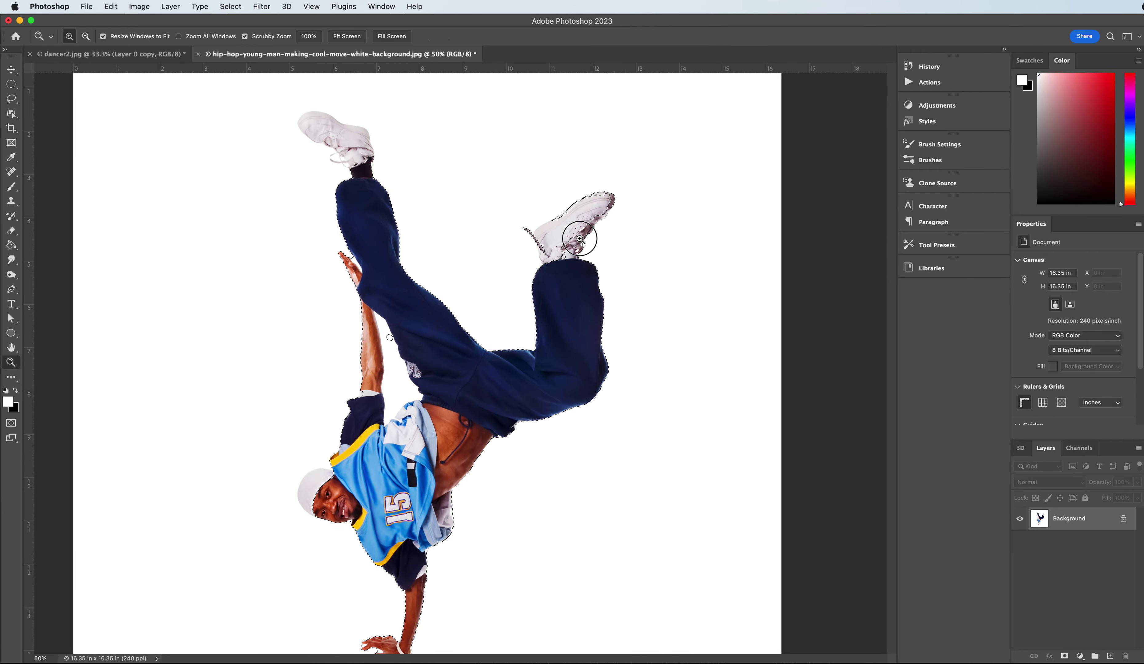
left_click(590, 239)
left_click(590, 237)
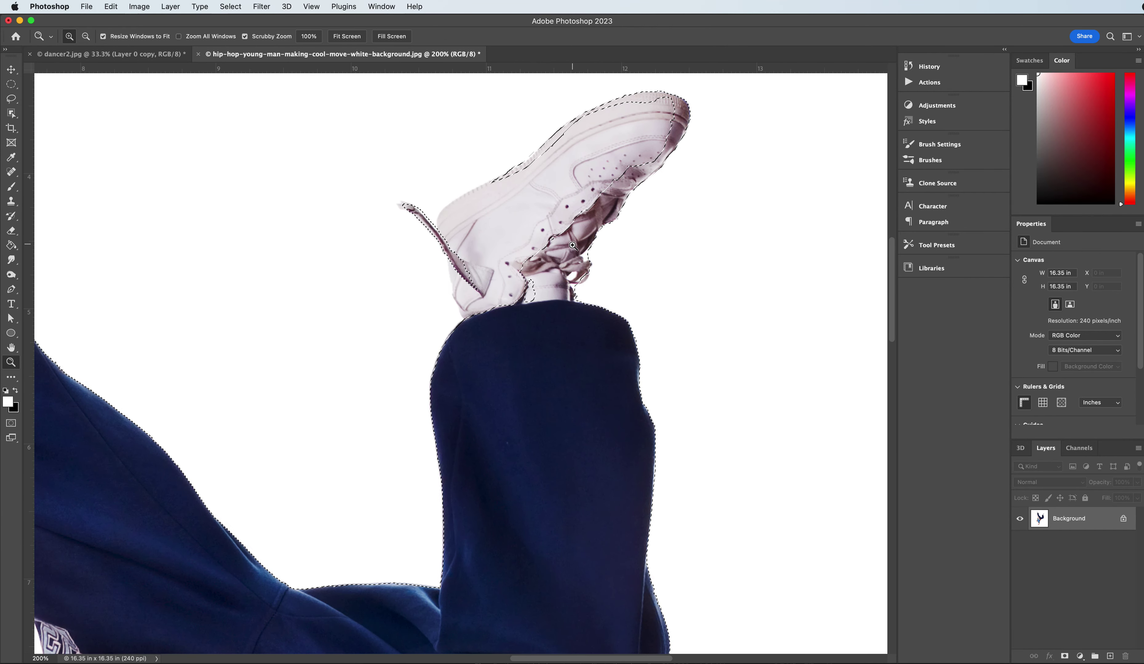
key("super+minus")
key("super+minus")
key("super+minus")
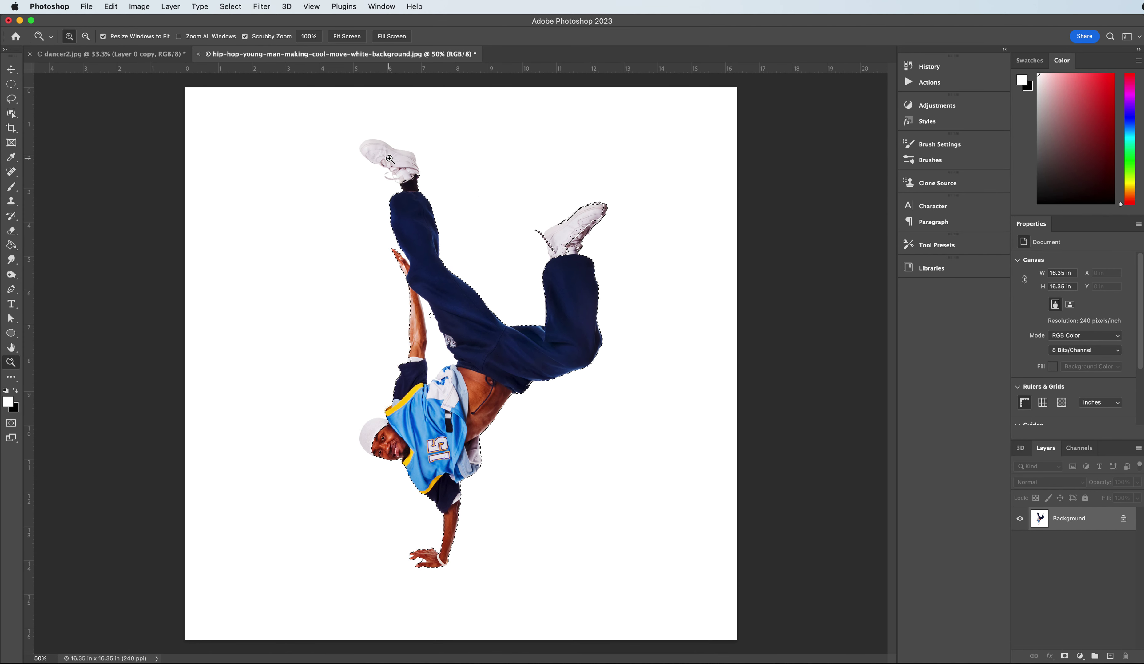
key("super+d")
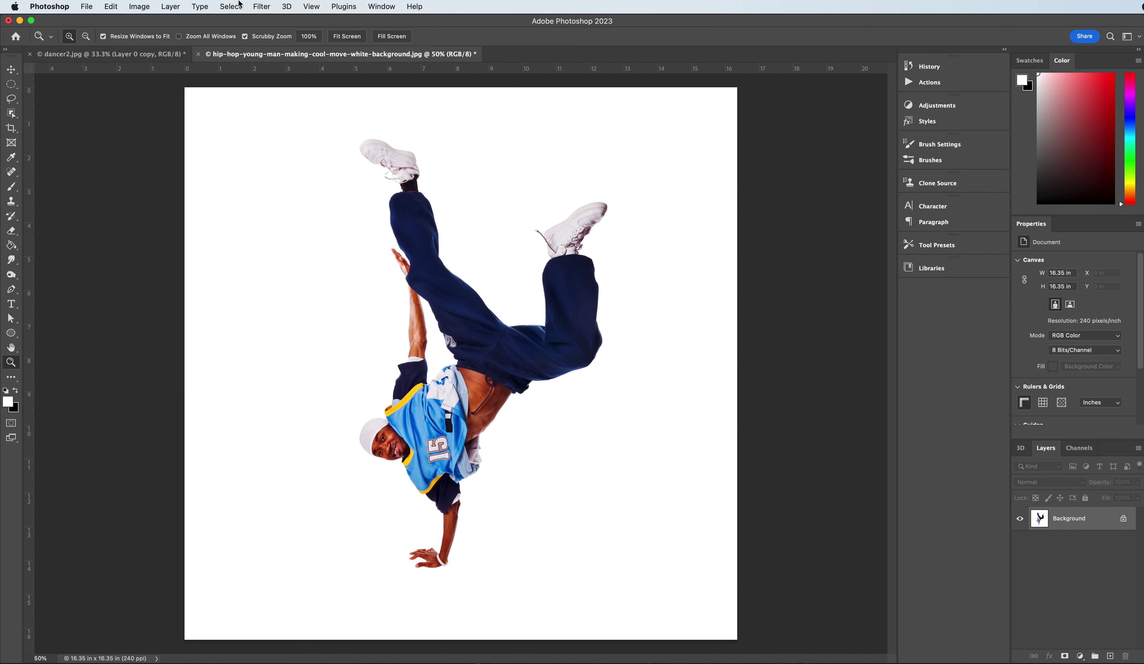
Step: Select the dancer with Select Subject and duplicate the Background layer under its default name
left_click(230, 7)
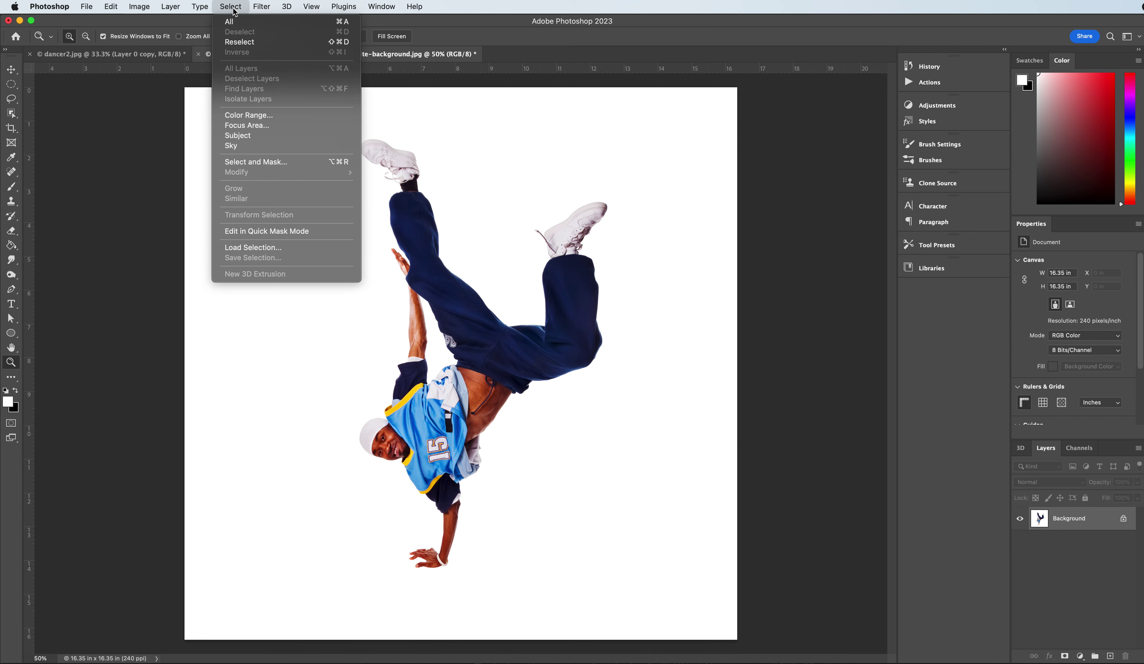
left_click(319, 136)
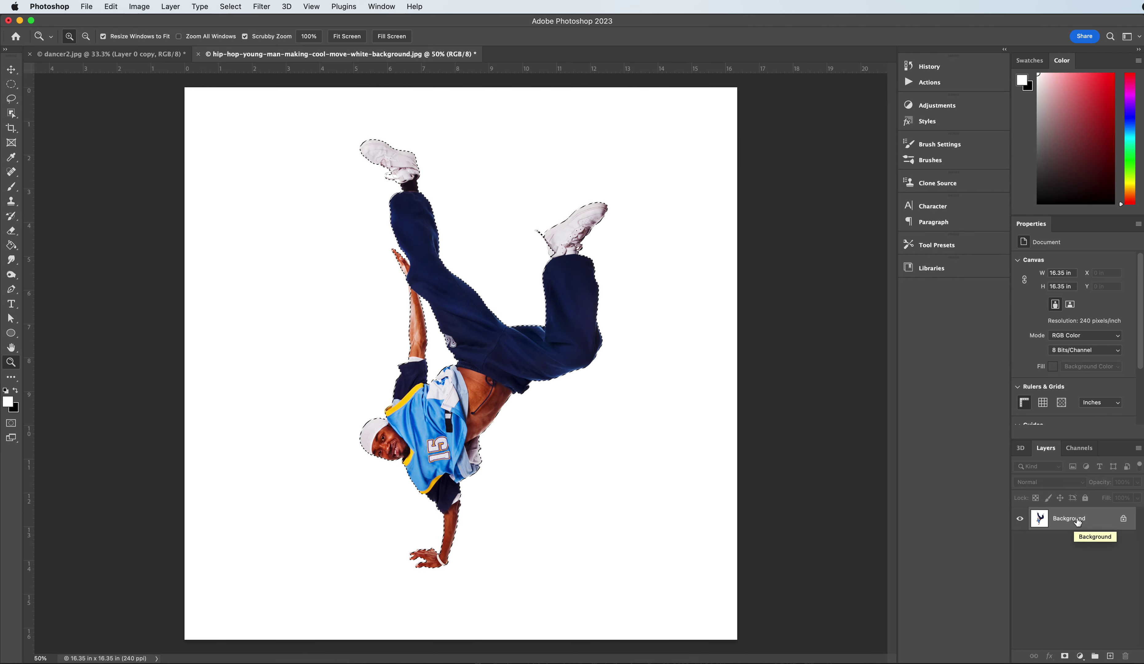
mouse_move(1084, 522)
left_mouse_down()
mouse_move(1090, 638)
mouse_move(1085, 527)
left_mouse_up()
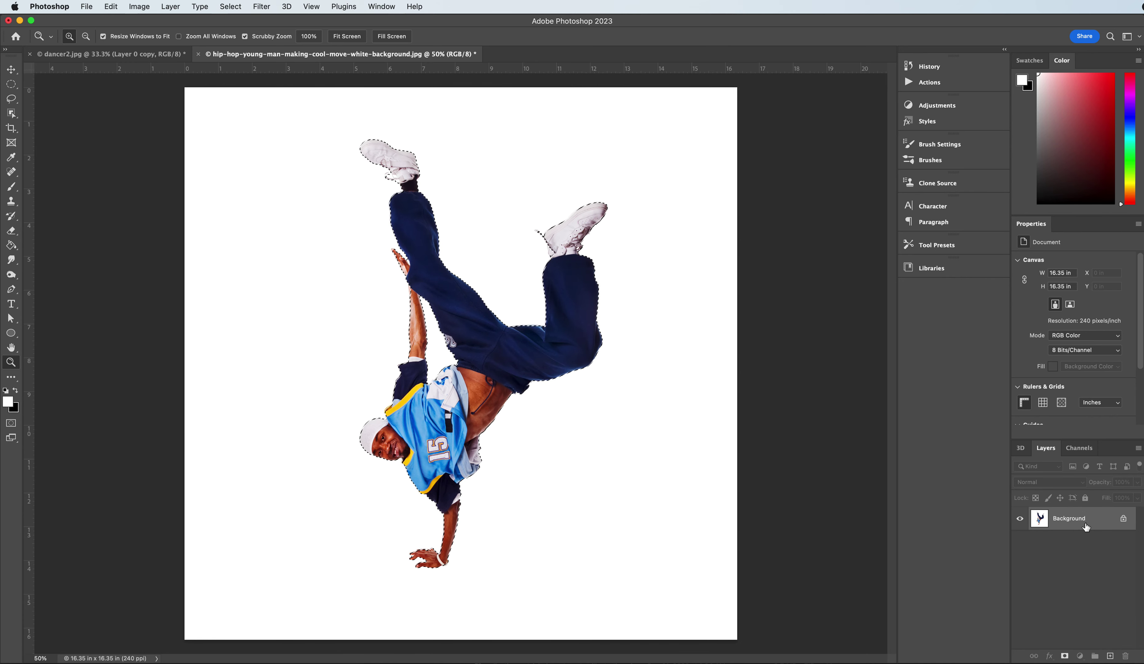
right_click(1085, 527)
left_click(1096, 547)
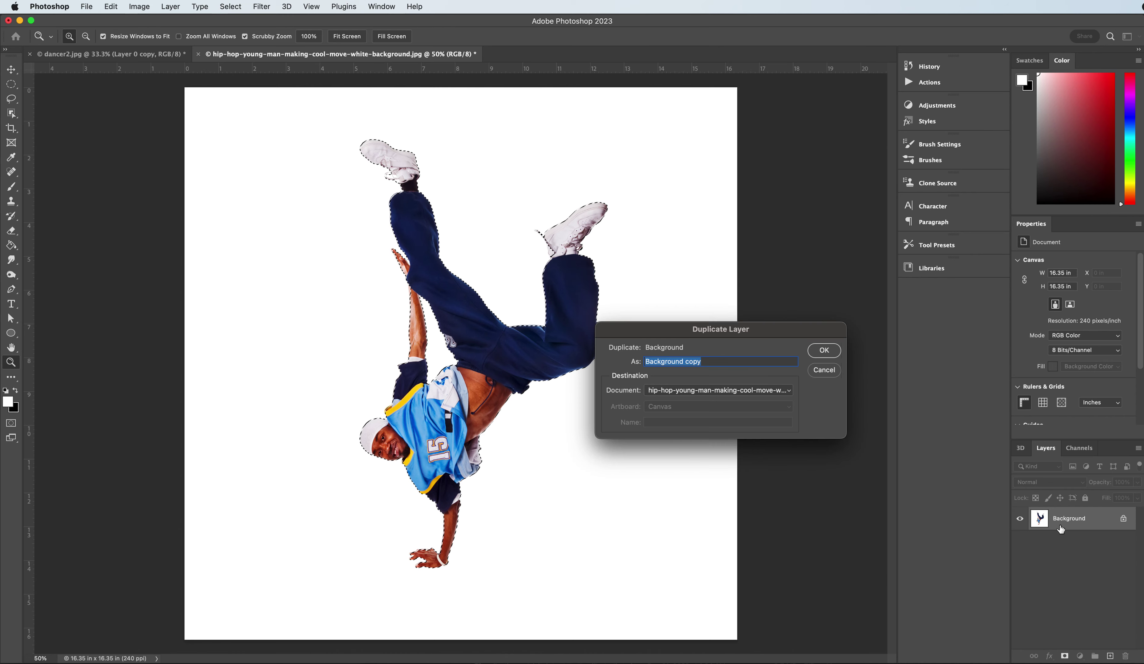
left_click(824, 351)
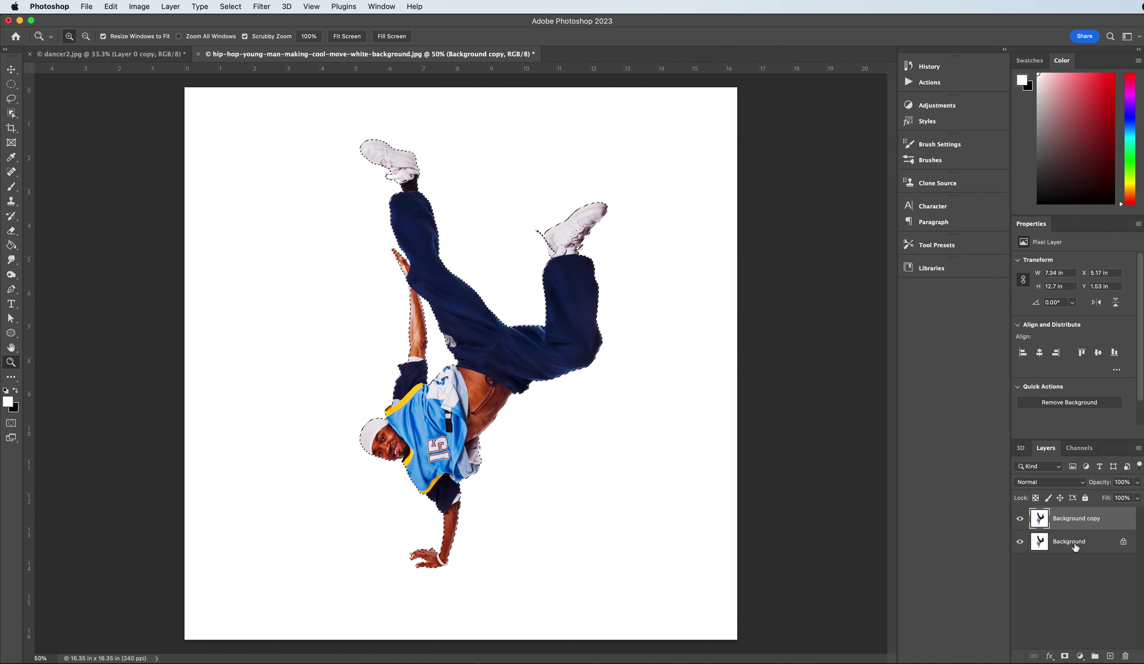
Step: Add a layer mask from the dancer selection to Background copy and check the cutout with the Background layer temporarily hidden
left_click_drag(1074, 552, 1110, 656)
left_click_drag(1114, 542, 1125, 656)
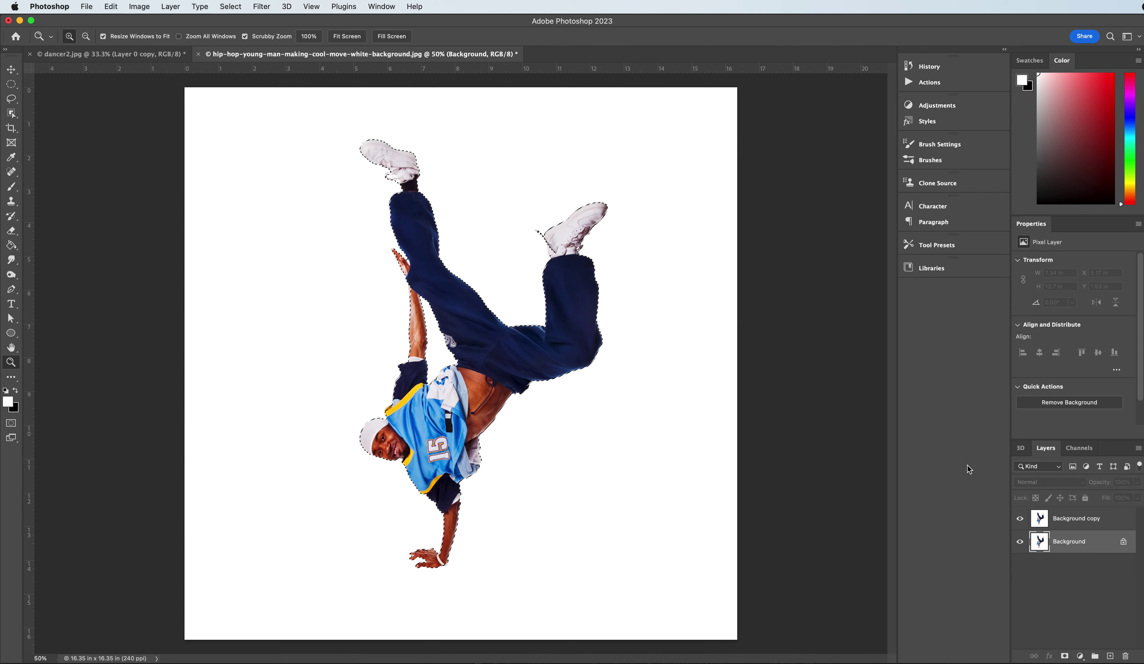
left_click(1081, 523)
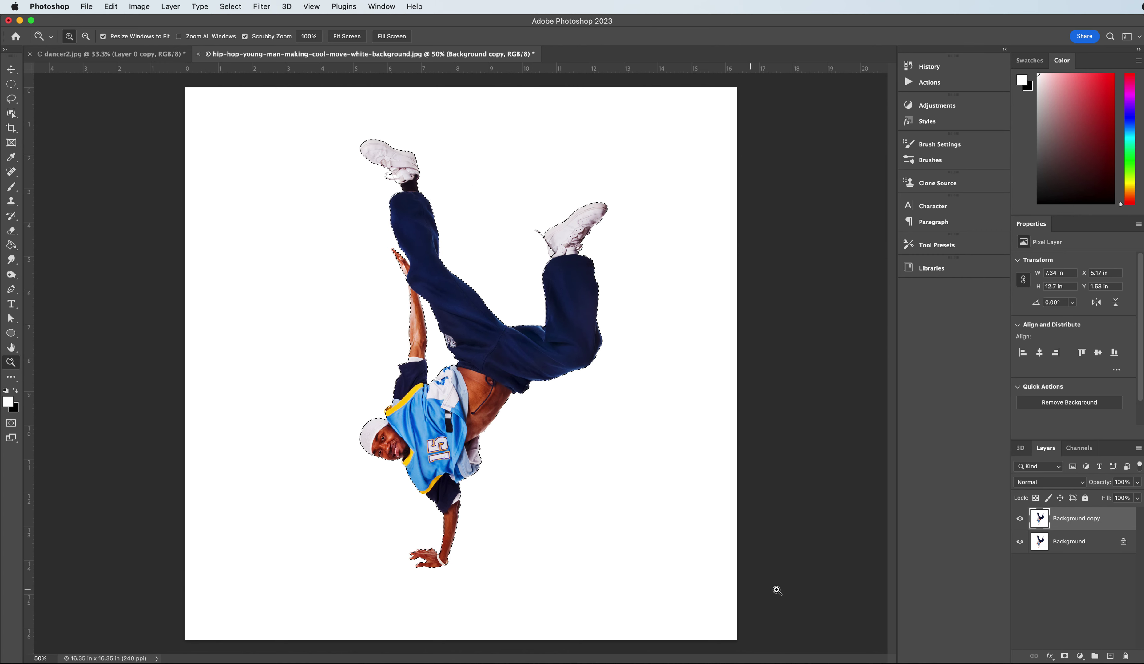
left_click(1063, 658)
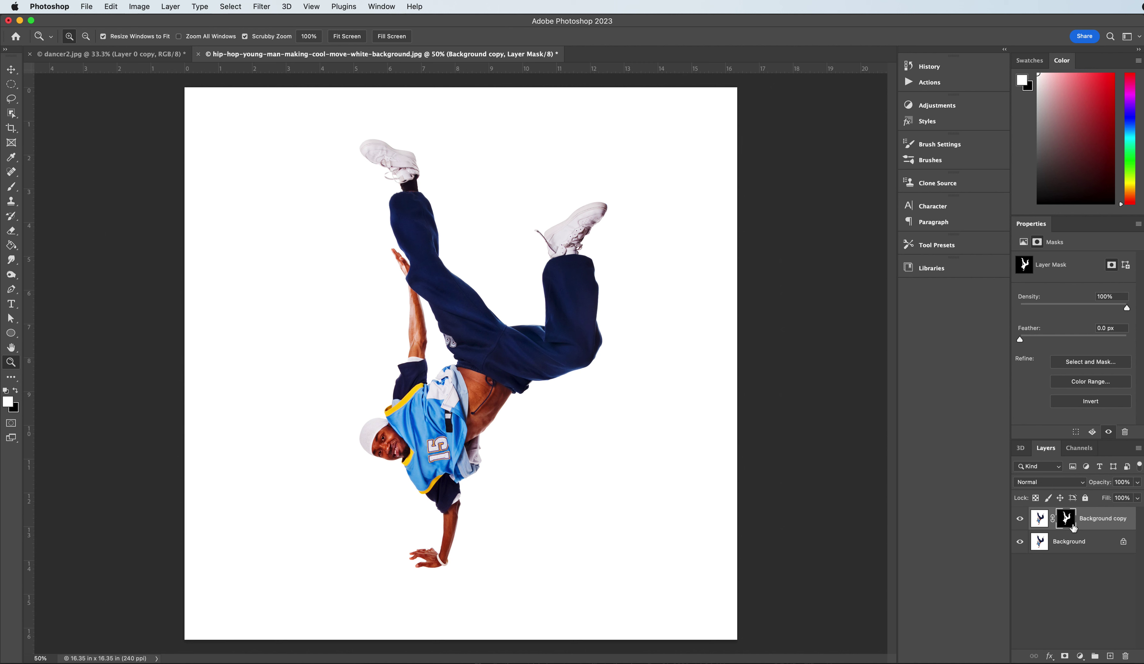
left_click(1020, 542)
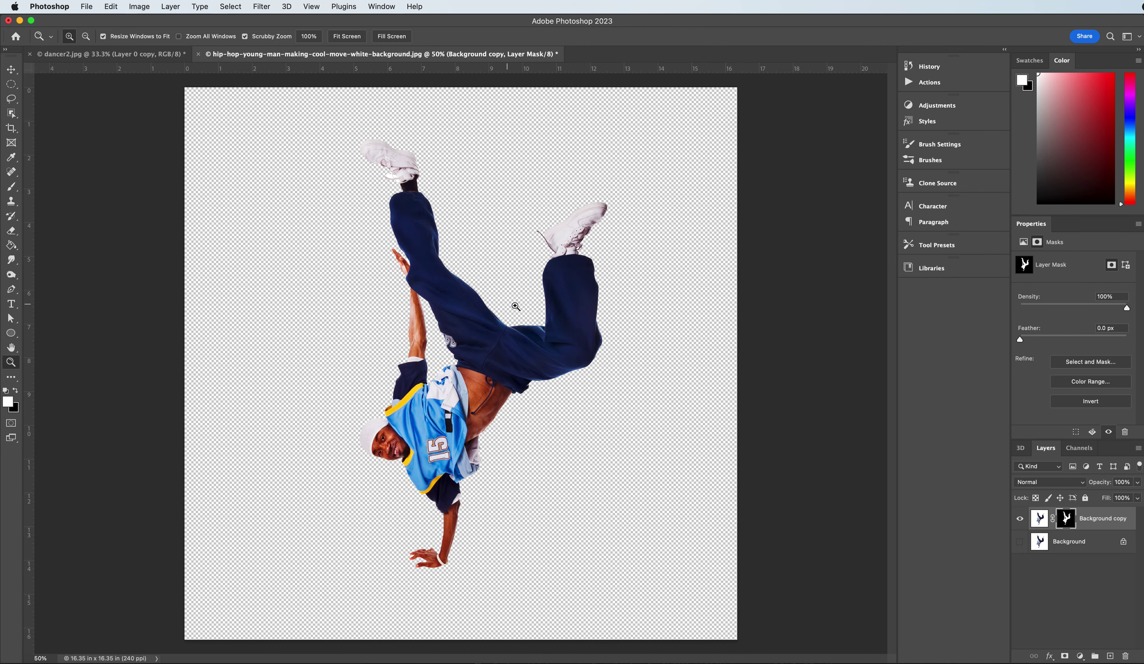
left_click(1020, 541)
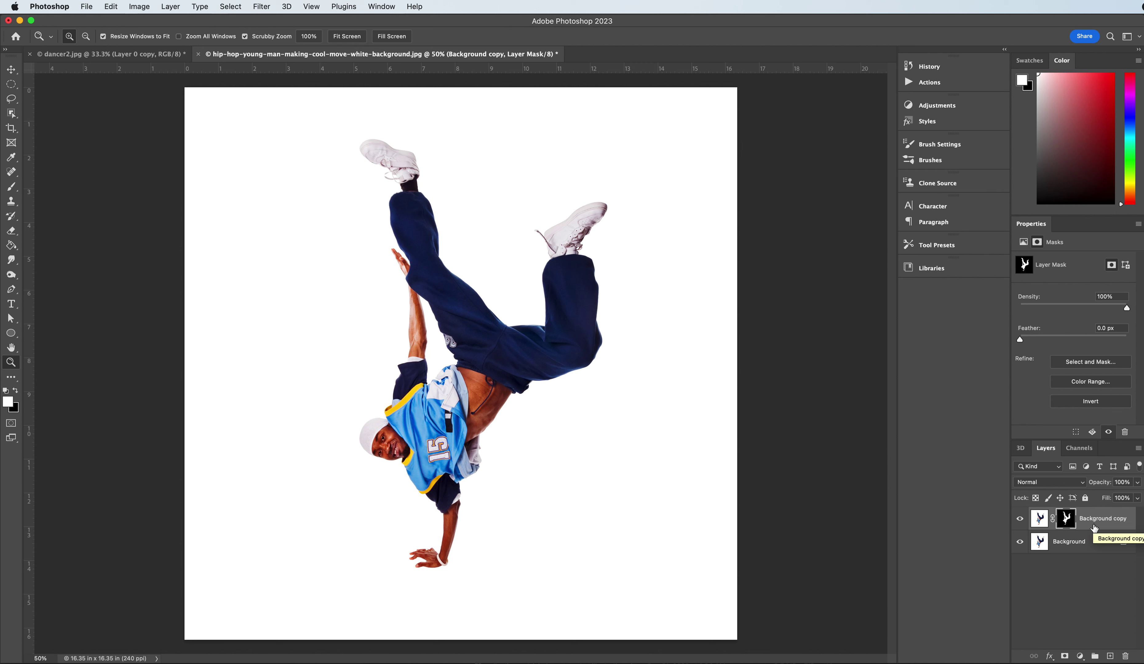
Step: Copy a vertical strip about 0.06 by 5.43 in through the arm and jersey from Background copy's image onto a new layer
left_click(1039, 525)
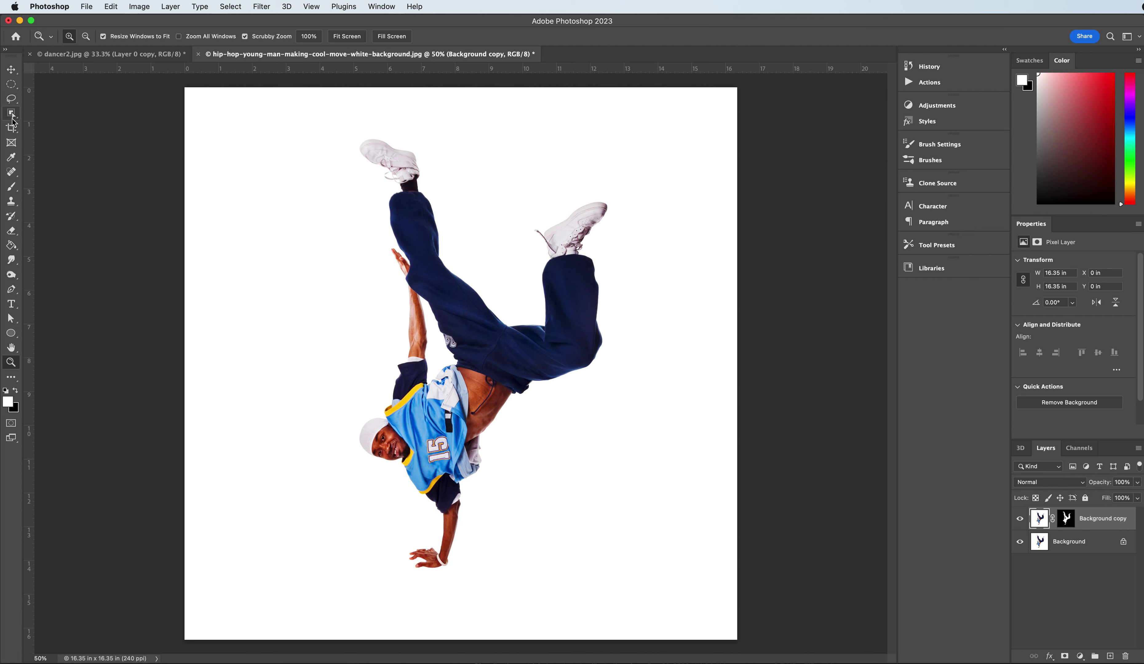
left_click(12, 88)
right_click(12, 88)
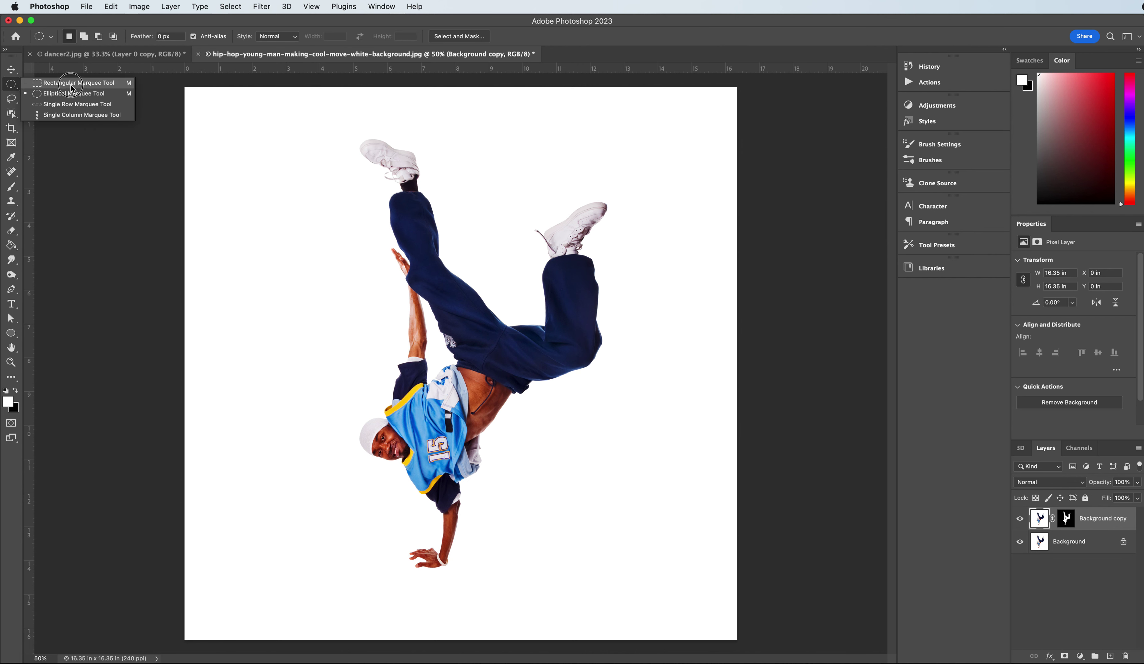
left_click(71, 85)
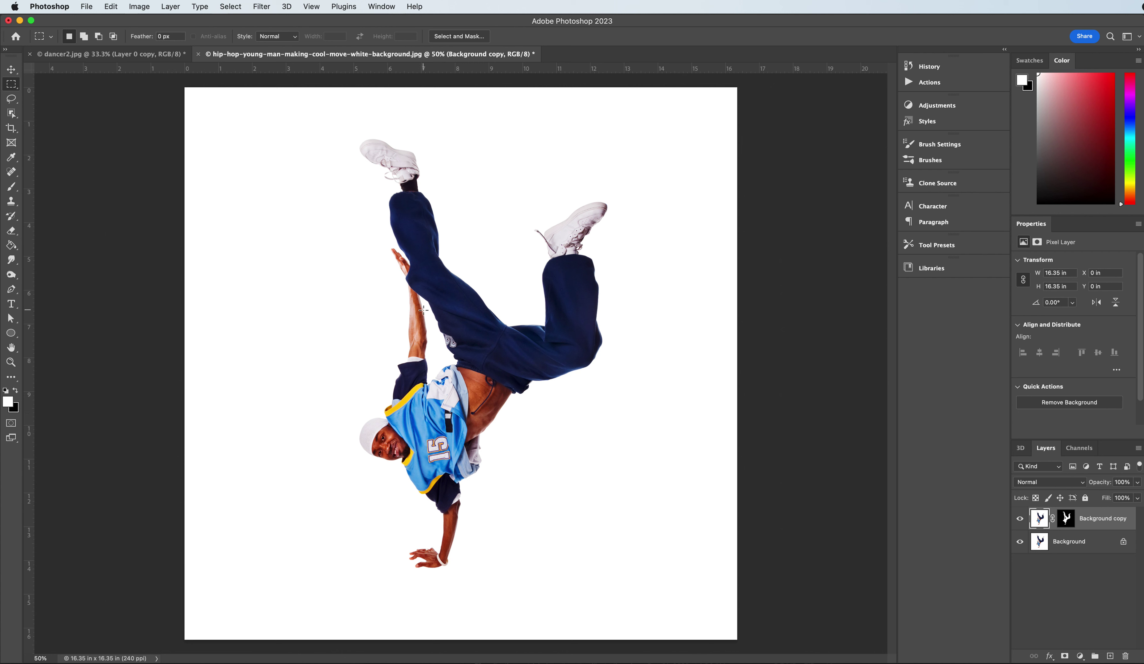
left_click_drag(423, 310, 422, 493)
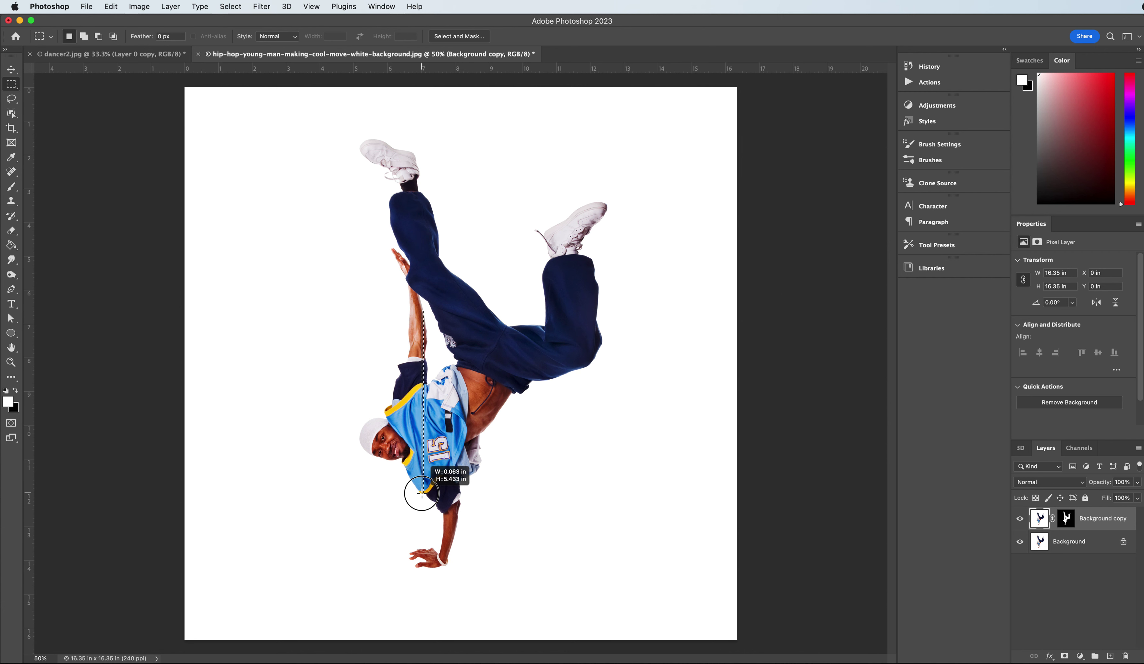
left_click_drag(423, 492, 423, 492)
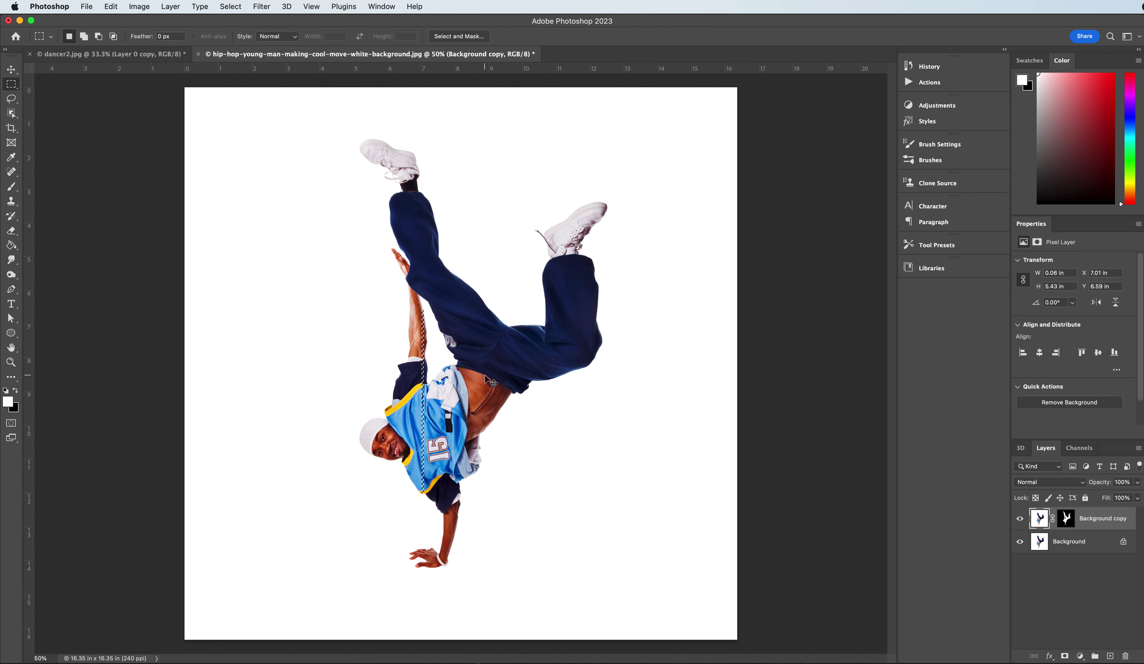
key("cmd+j")
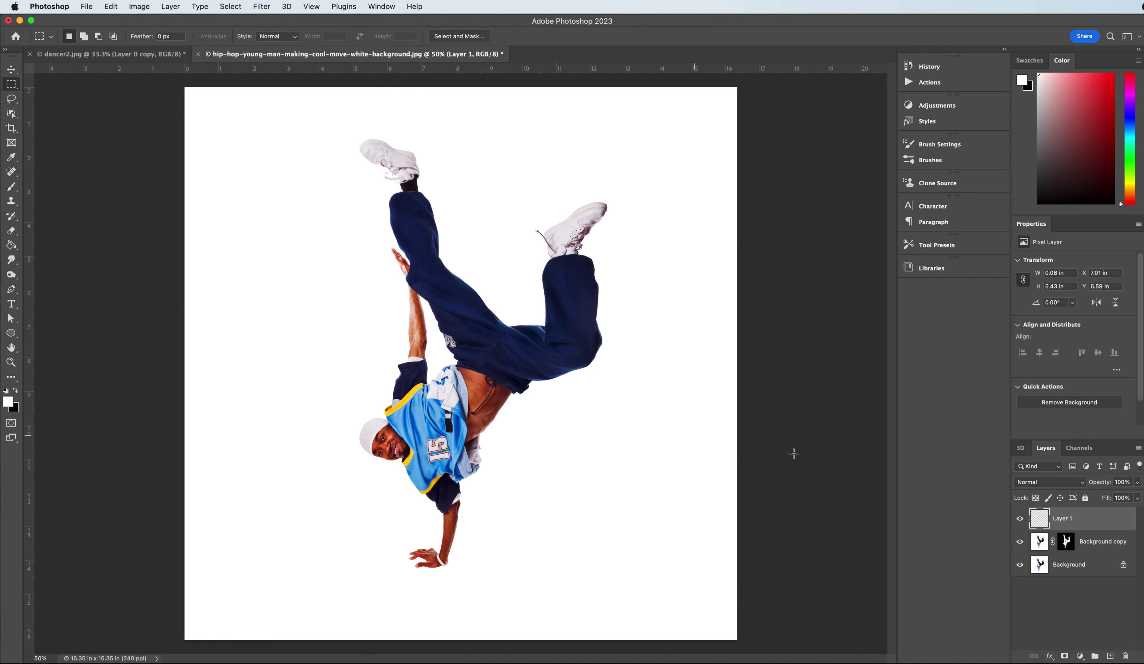
Step: View the copied strip with both layers below temporarily hidden, and rename its layer pixel1
left_click_drag(1019, 542, 1021, 566)
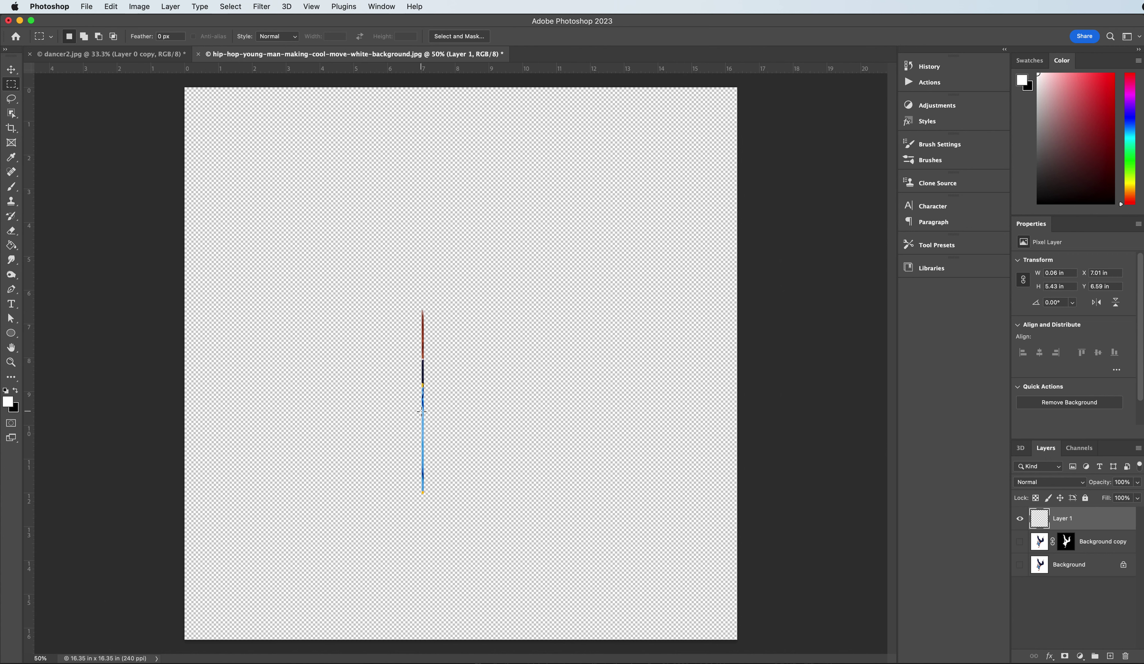
left_click_drag(1019, 542, 1021, 566)
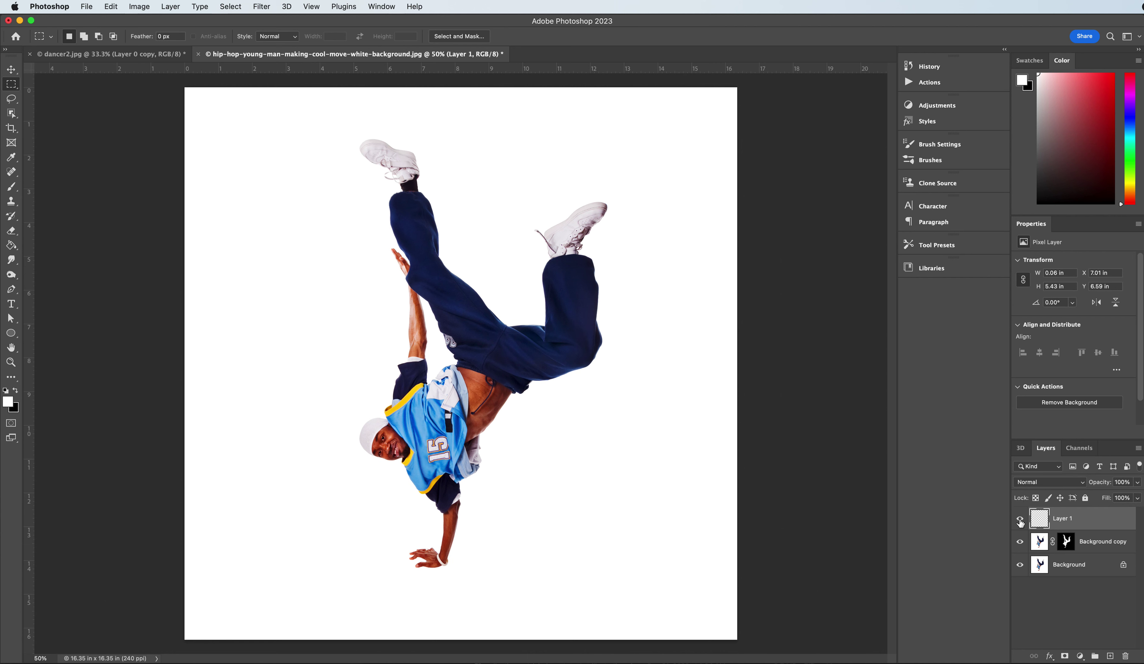
double_click(1060, 519)
type("pixel1")
key("Return")
Step: Stretch the pixel1 strip horizontally past both canvas edges to about 17.76 in wide, keeping its height
key("super+t")
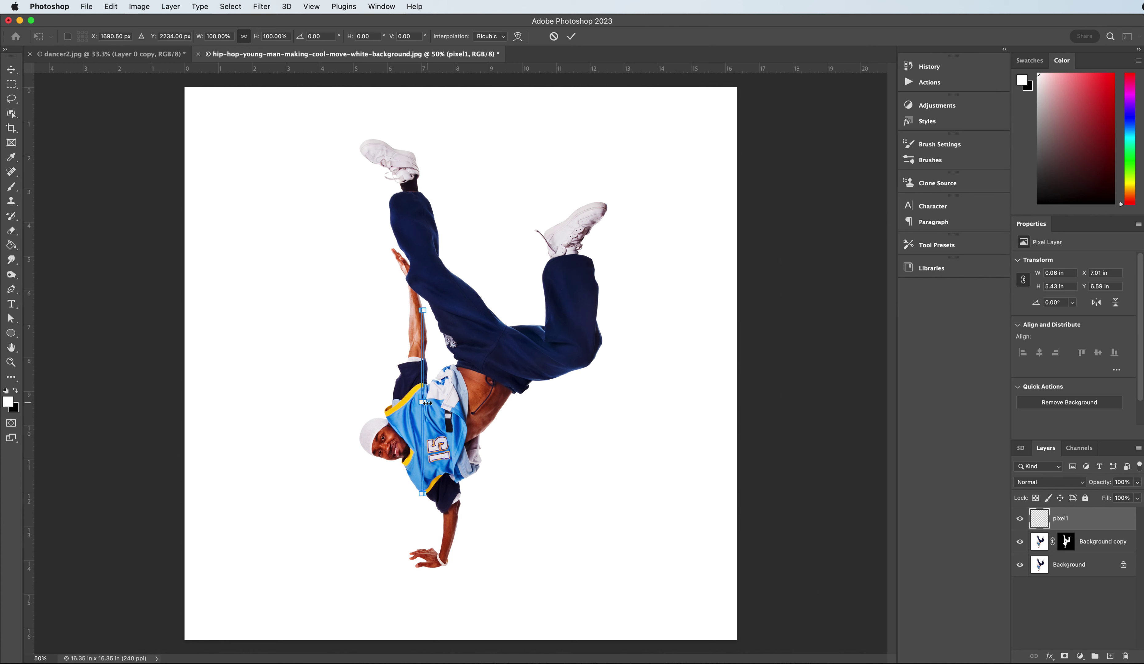
left_click_drag(428, 402, 746, 408)
left_click_drag(422, 403, 141, 401)
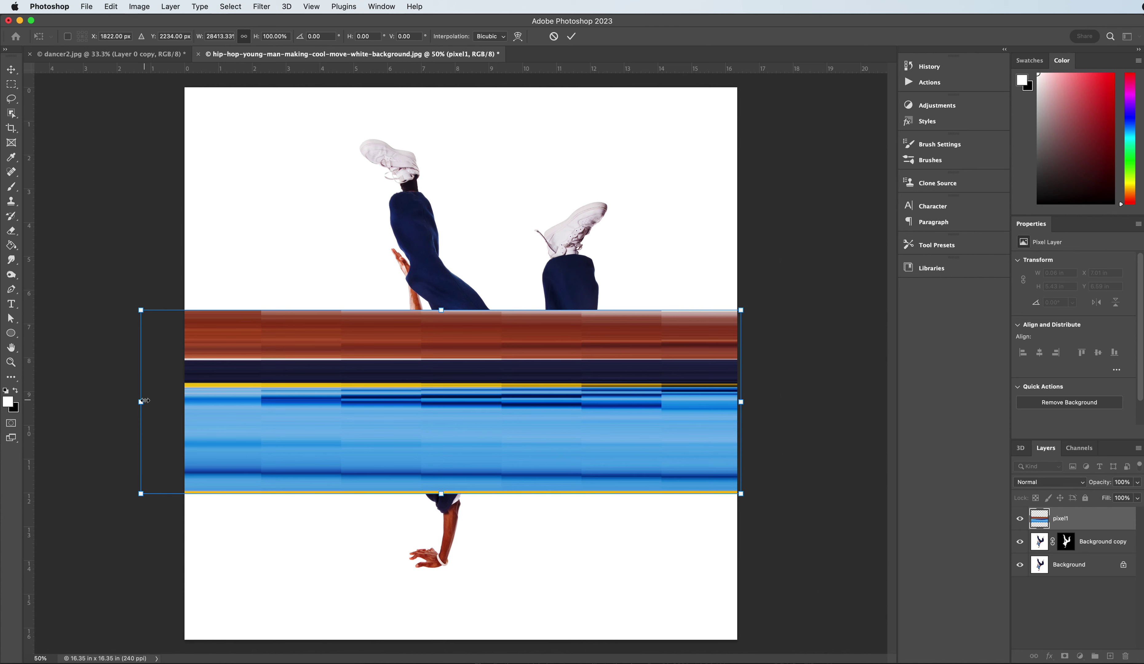
key("Return")
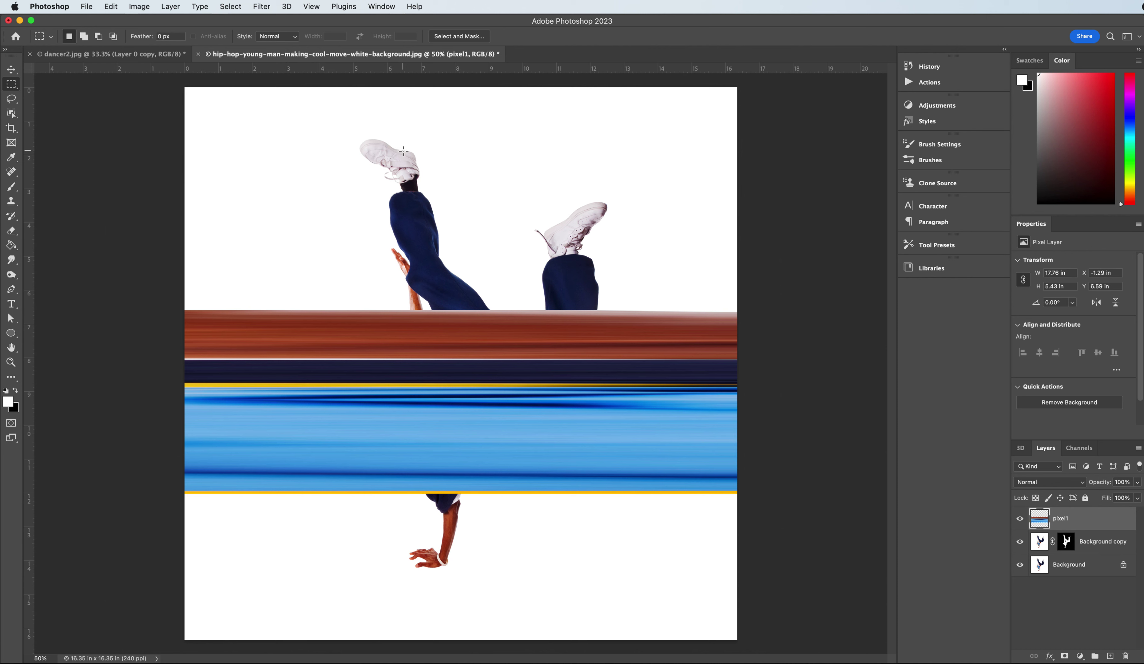
Step: Copy a vertical strip about 0.08 by 2.07 in through the upper shoe and trouser leg from Background copy onto a new layer
left_click(1040, 542)
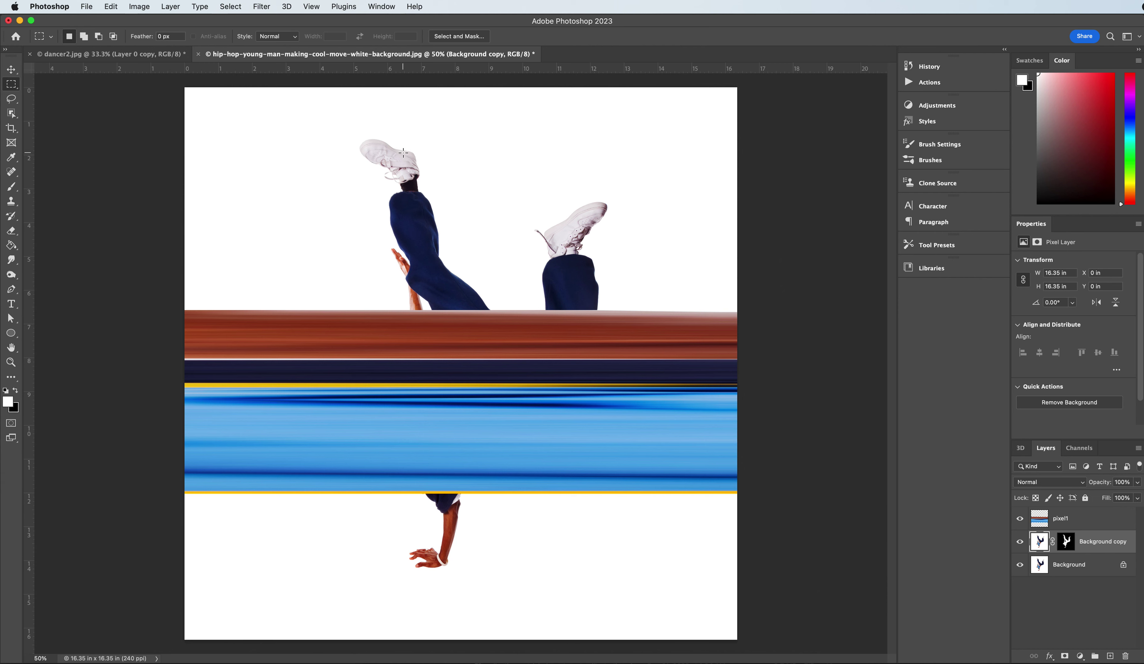
left_click_drag(403, 154, 405, 223)
key("super+j")
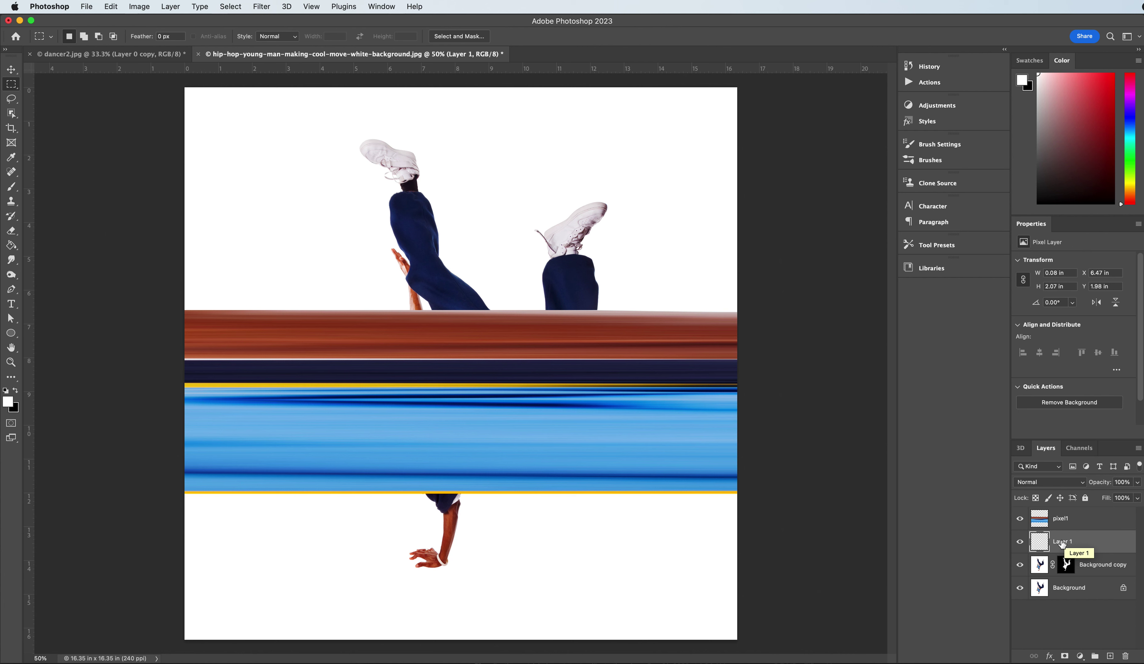
Step: Stretch the shoe-and-trouser strip horizontally past both canvas edges to about 17.54 in wide, keeping its height
key("super+t")
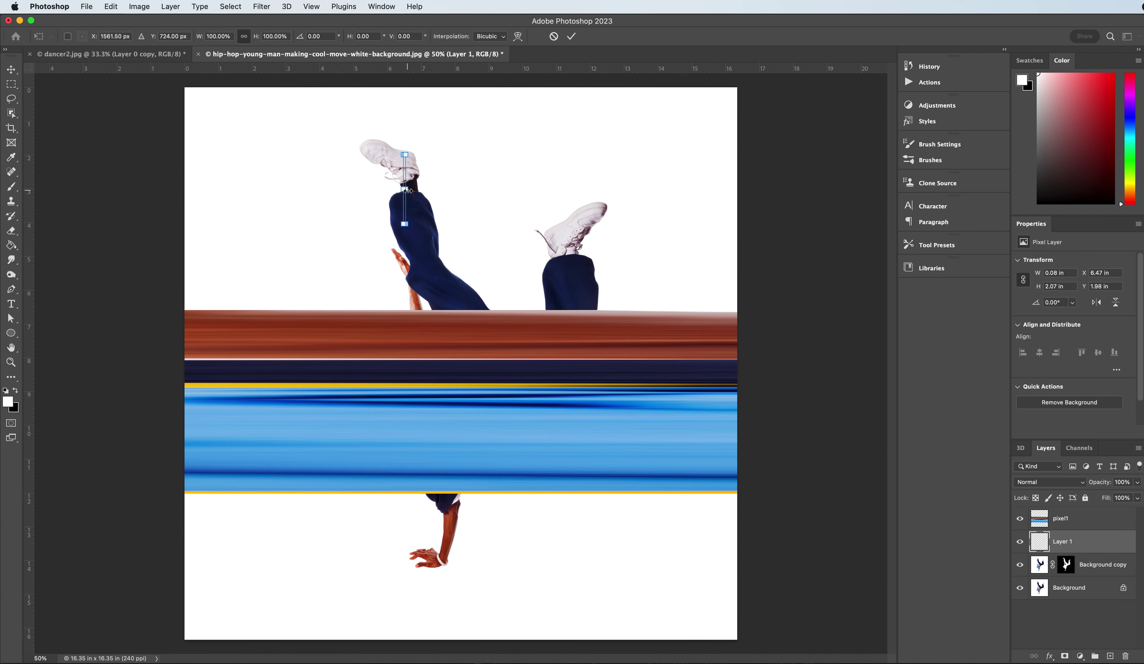
left_click_drag(407, 190, 761, 203)
left_click_drag(401, 188, 169, 189)
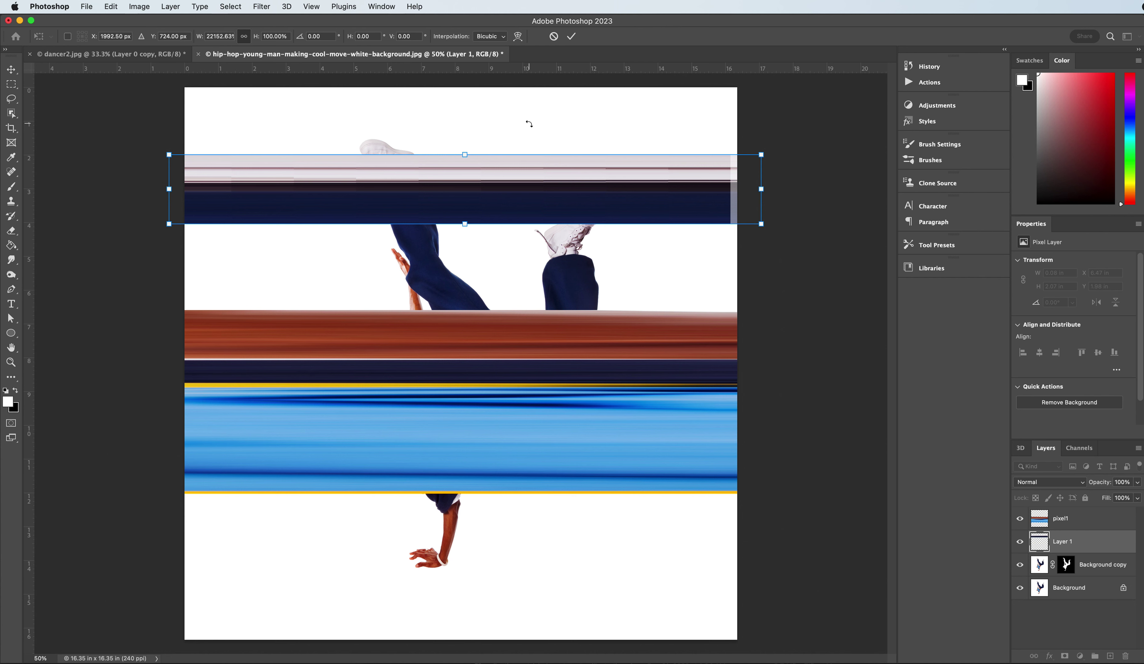
key("Return")
key("m")
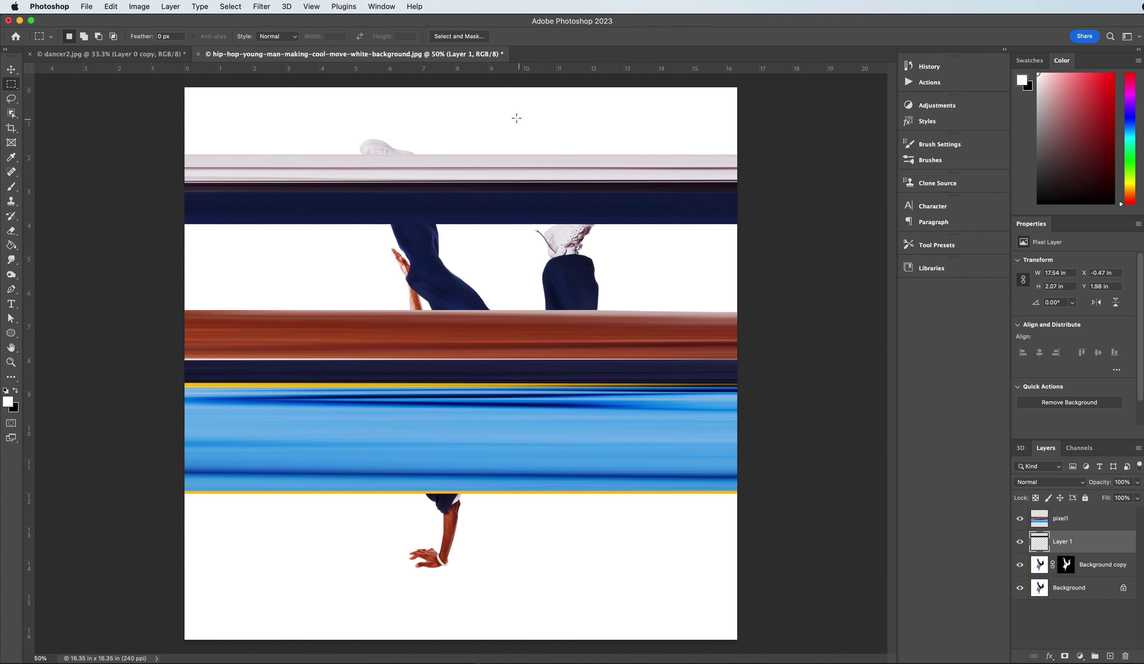
Step: Move the shoe-and-trouser strip down to about Y 4.15 in, leaving a narrow gap above the pixel1 strip
left_click(11, 70)
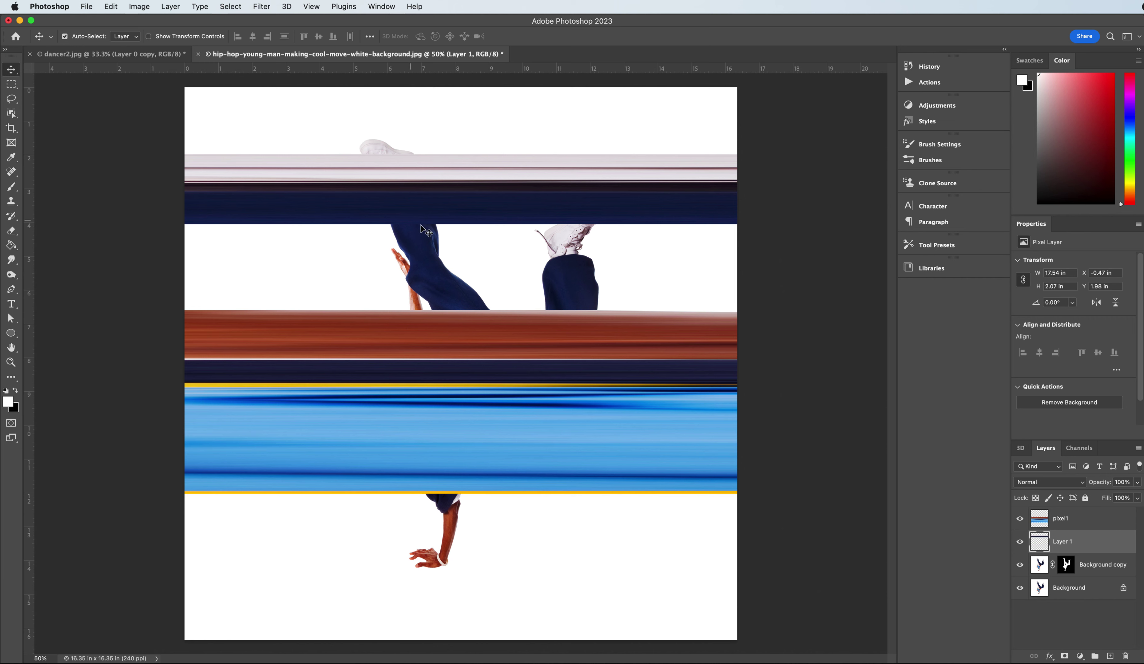
left_click_drag(444, 205, 446, 292)
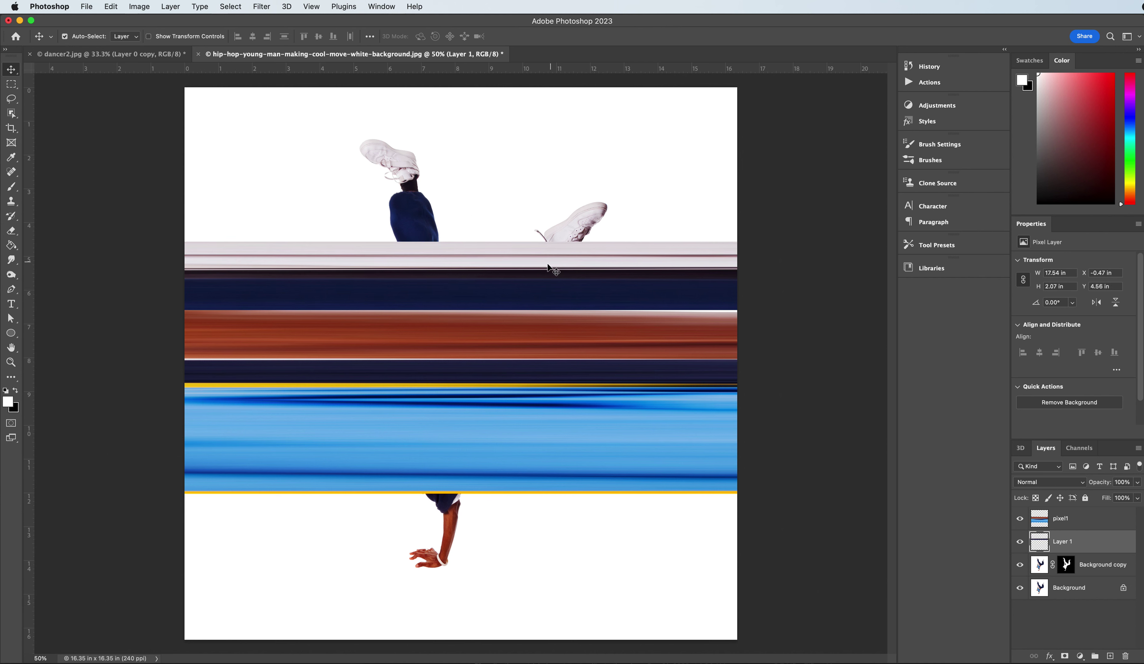
left_click(504, 321)
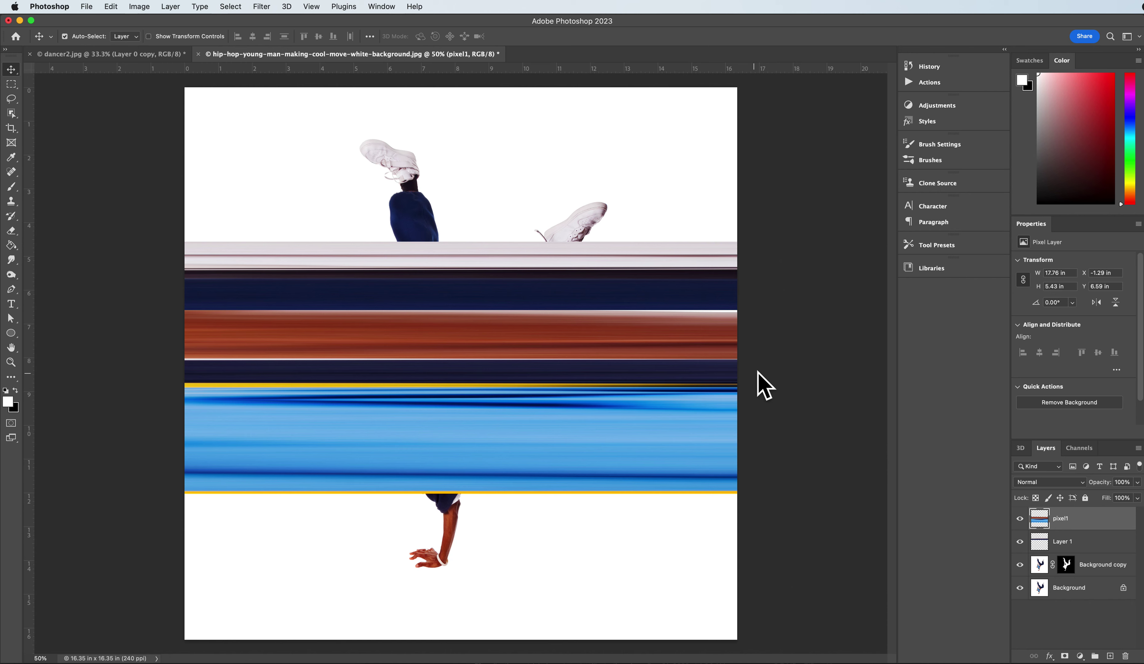
left_click(640, 292)
left_click_drag(639, 292, 639, 276)
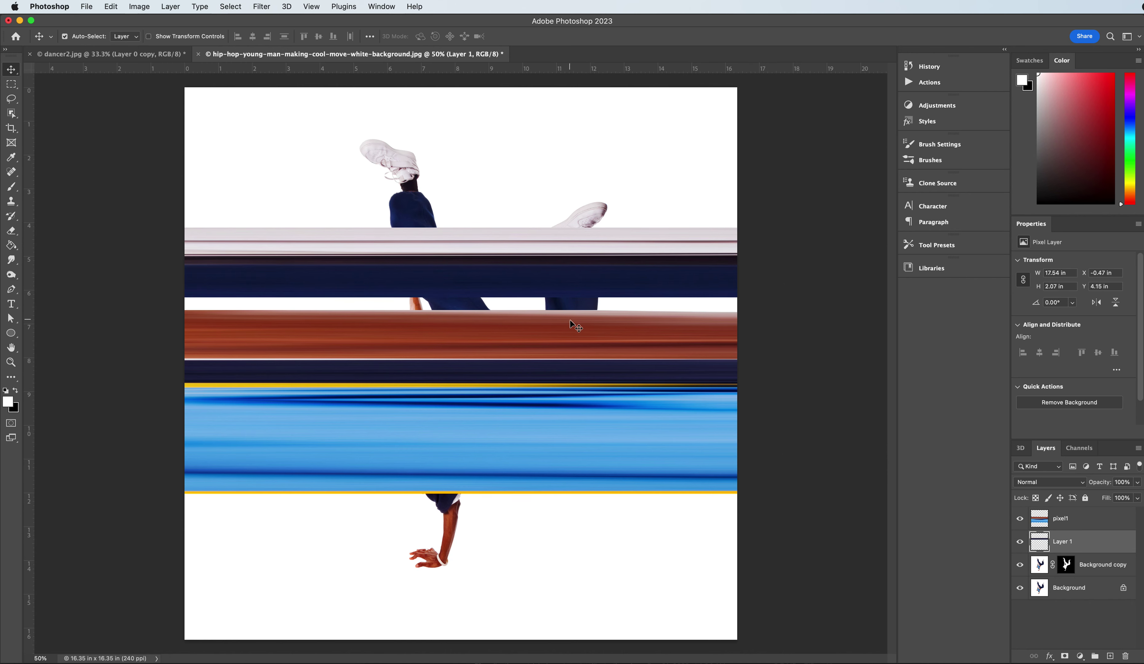
Step: Trim the light upper edge off the pixel1 strip by deleting a canvas-wide selection about 0.42 in tall, and clear the selection
left_click(570, 321)
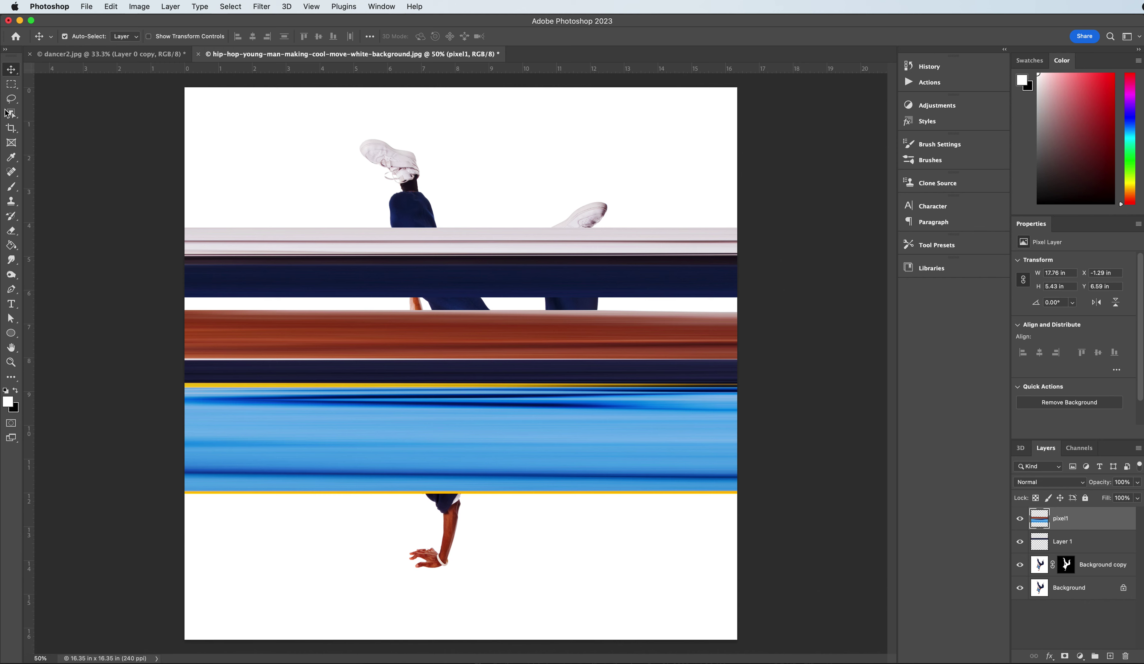
left_click(12, 84)
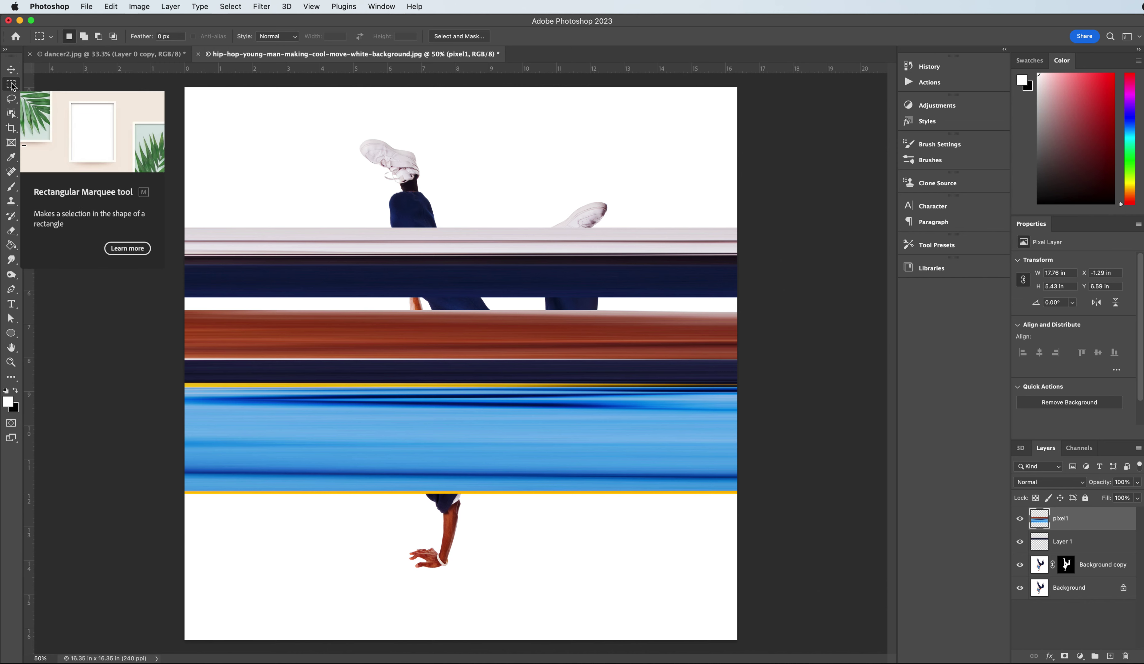
left_click_drag(185, 305, 743, 318)
key("Delete")
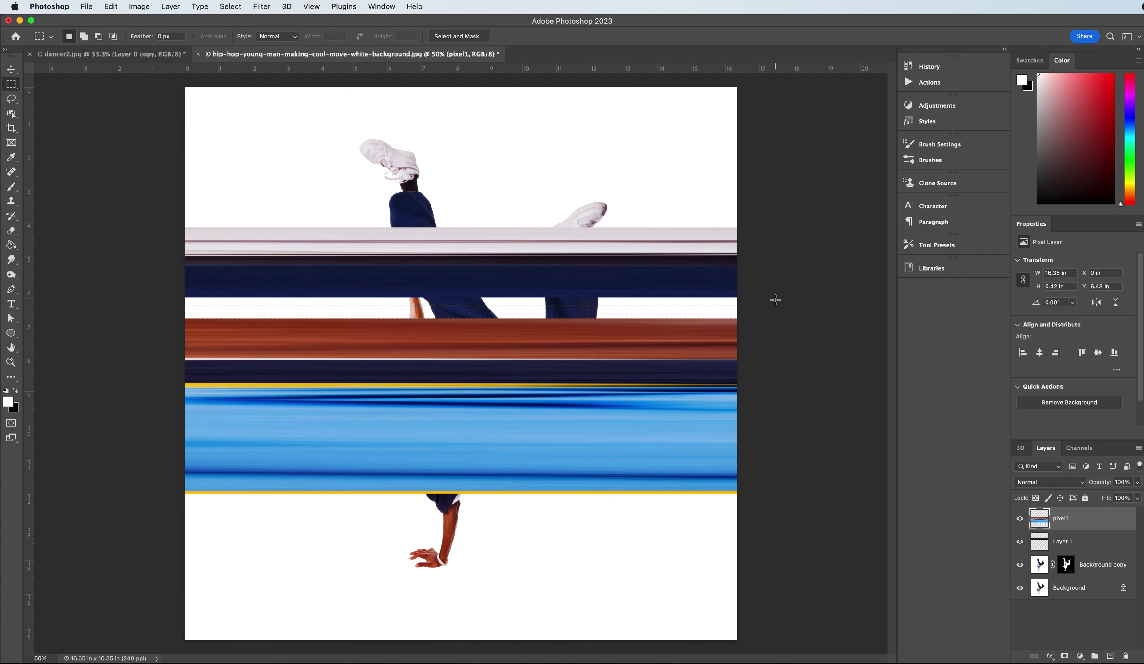
key("super+d")
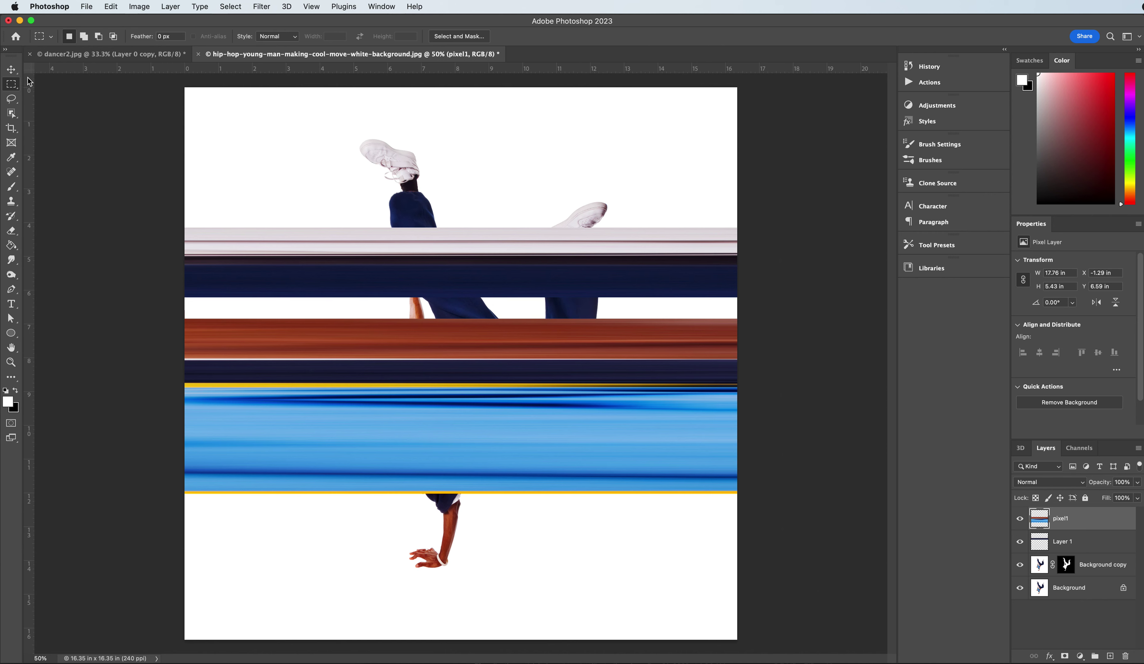
Step: Move the shoe-and-trouser strip down to Y 4.78 in against the trimmed pixel1 strip and merge both strip layers
key("v")
left_click_drag(474, 284, 475, 306)
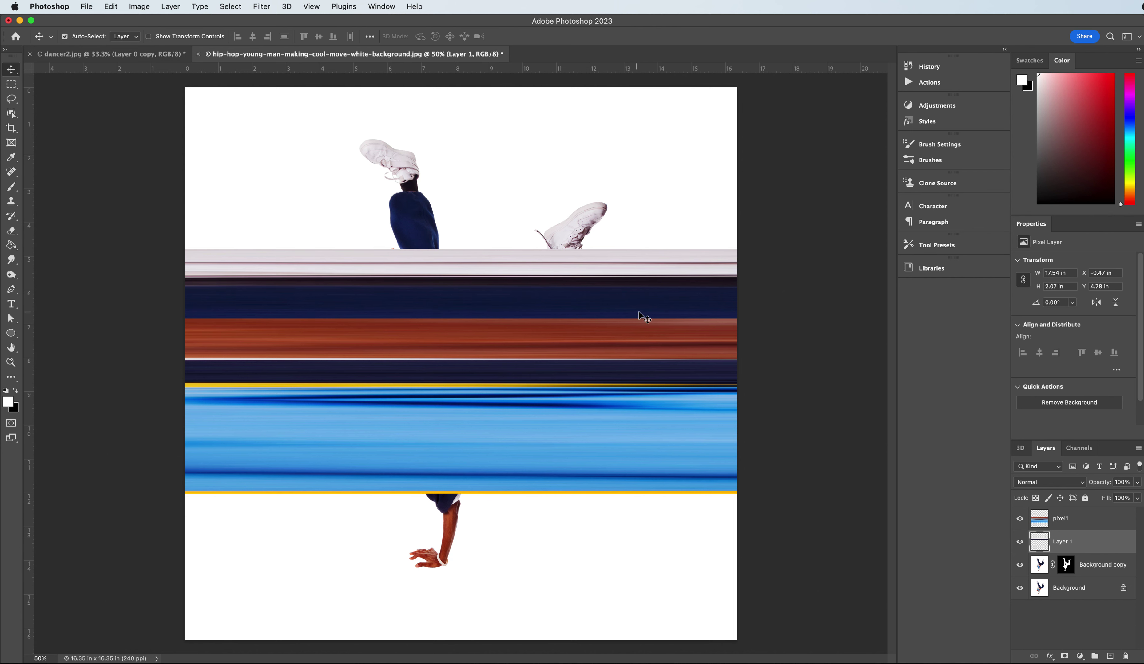
left_click(1065, 523, "shift")
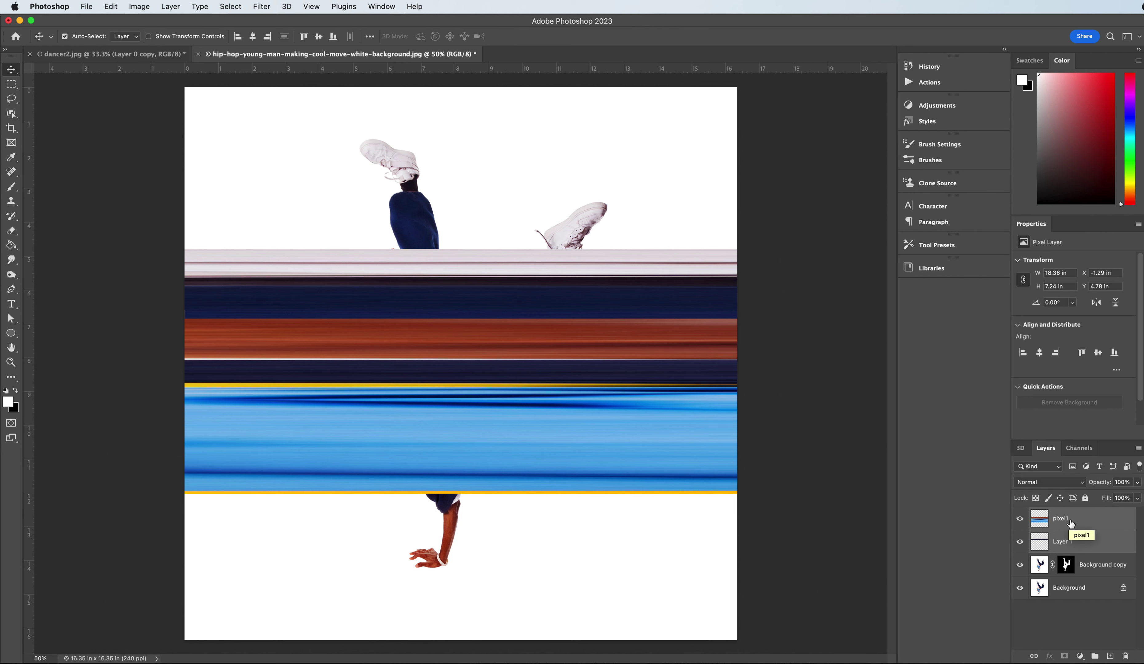
right_click(1070, 523)
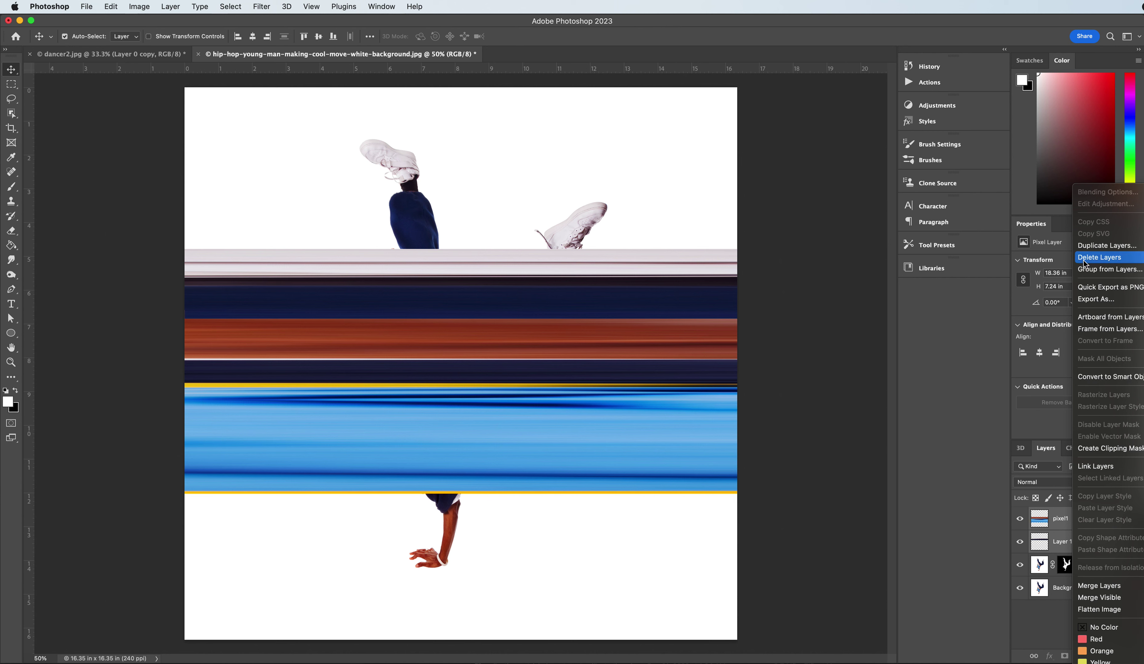
left_click(1093, 585)
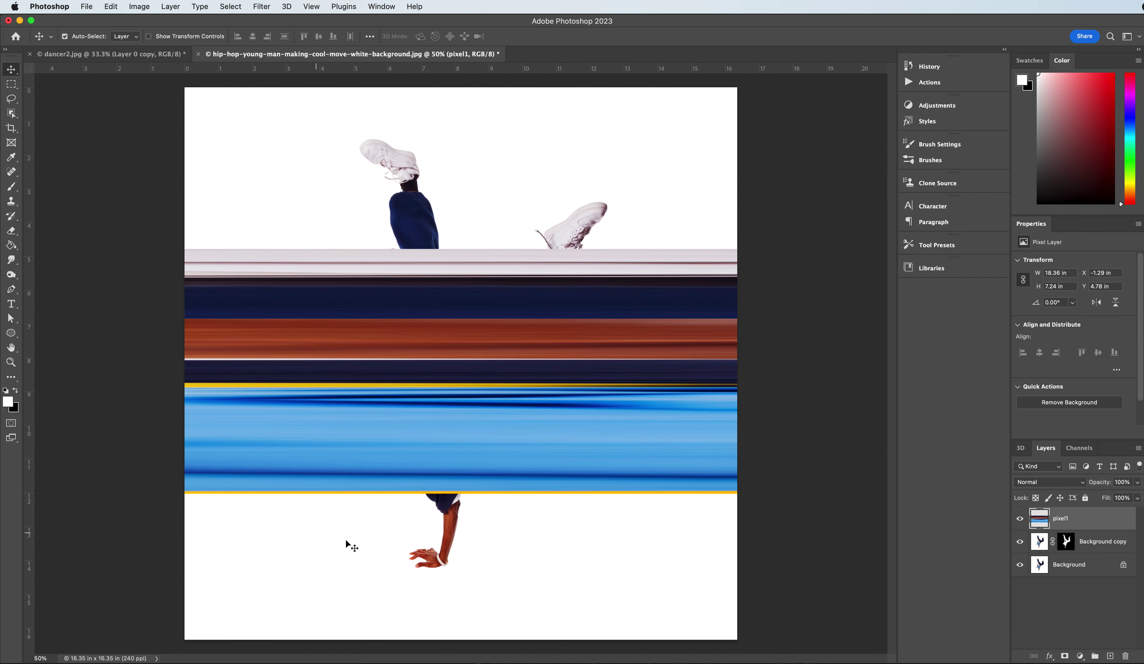
Step: Flip the merged pixel1 band vertically and move it up flush with the canvas's upper edge
right_click(446, 313)
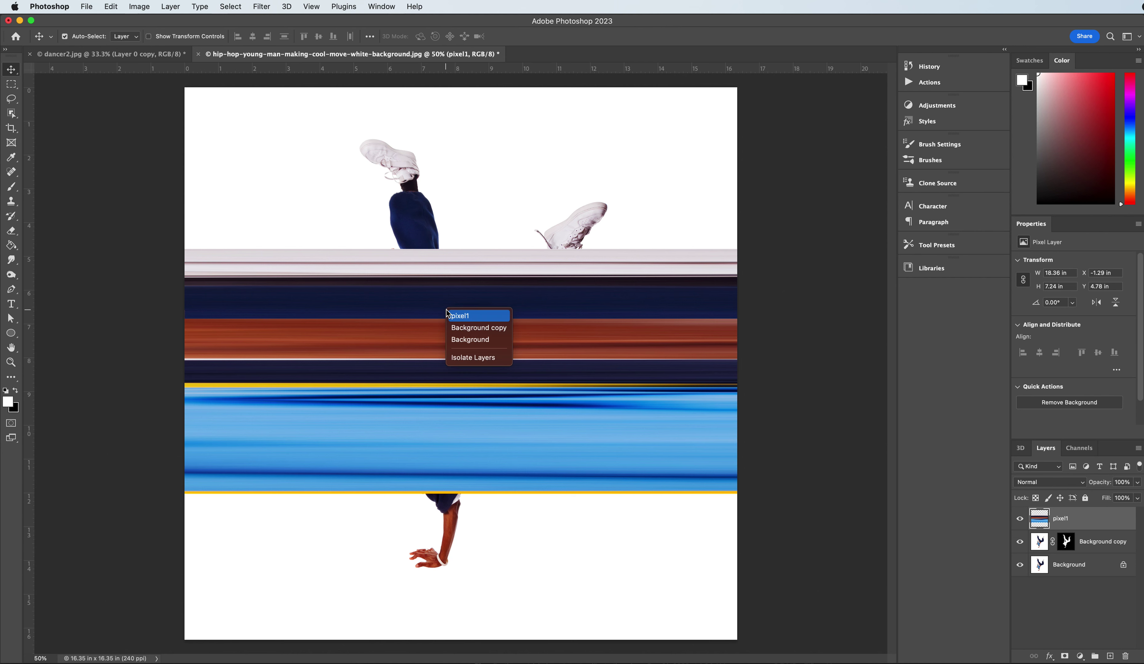
left_click(390, 276)
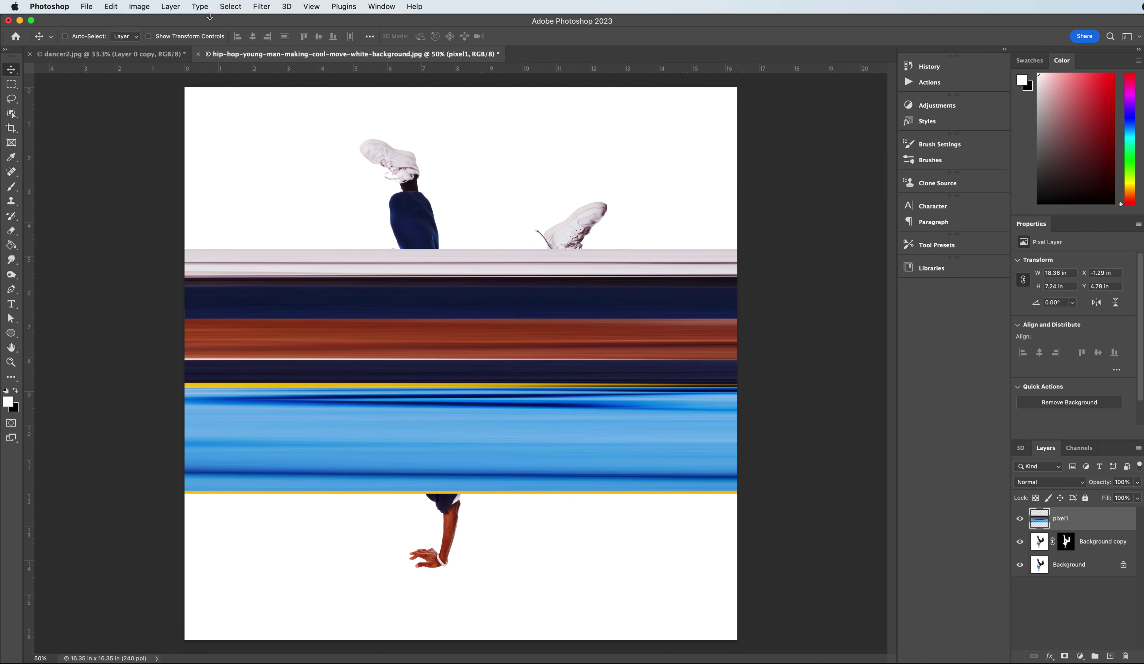
key("super+t")
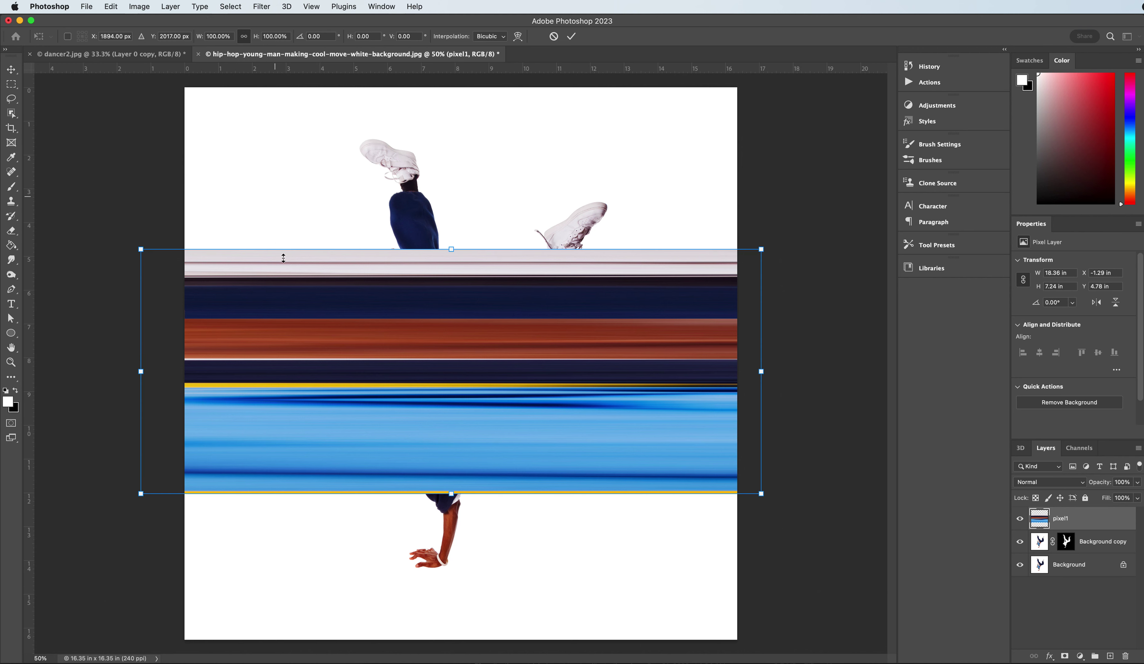
right_click(373, 322)
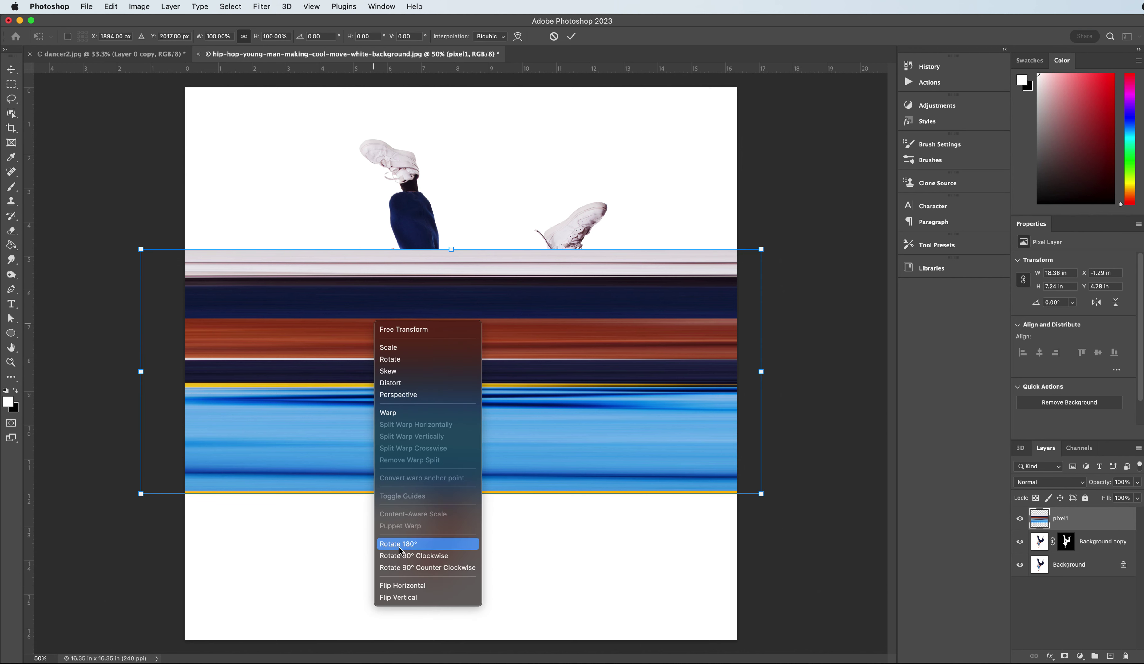
left_click(401, 597)
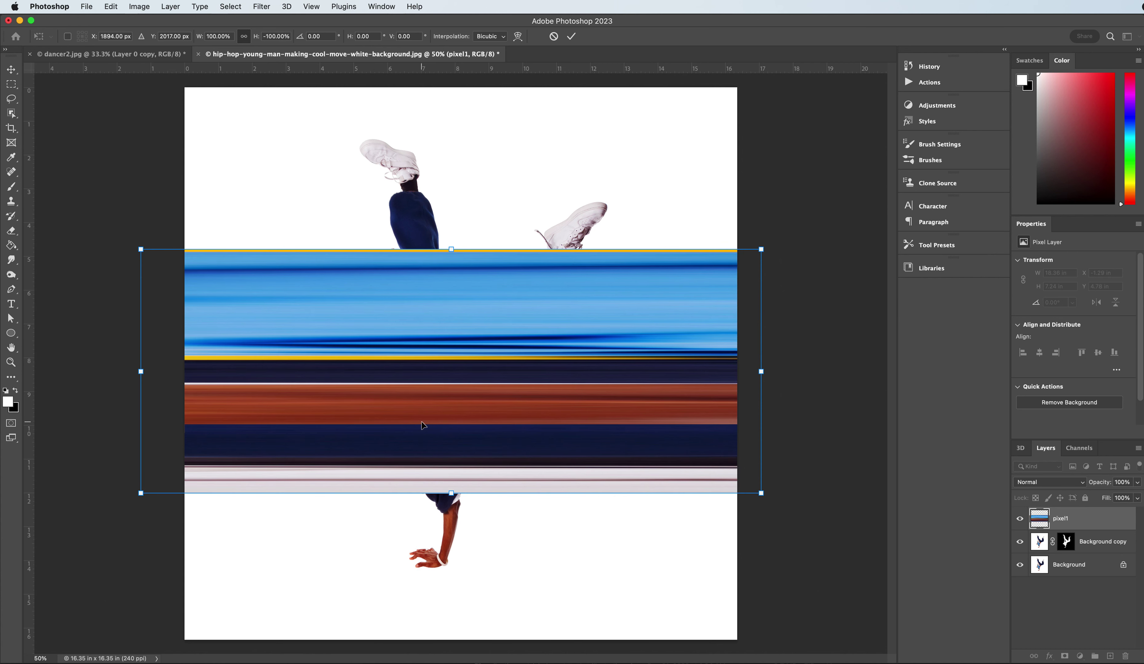
key("Return")
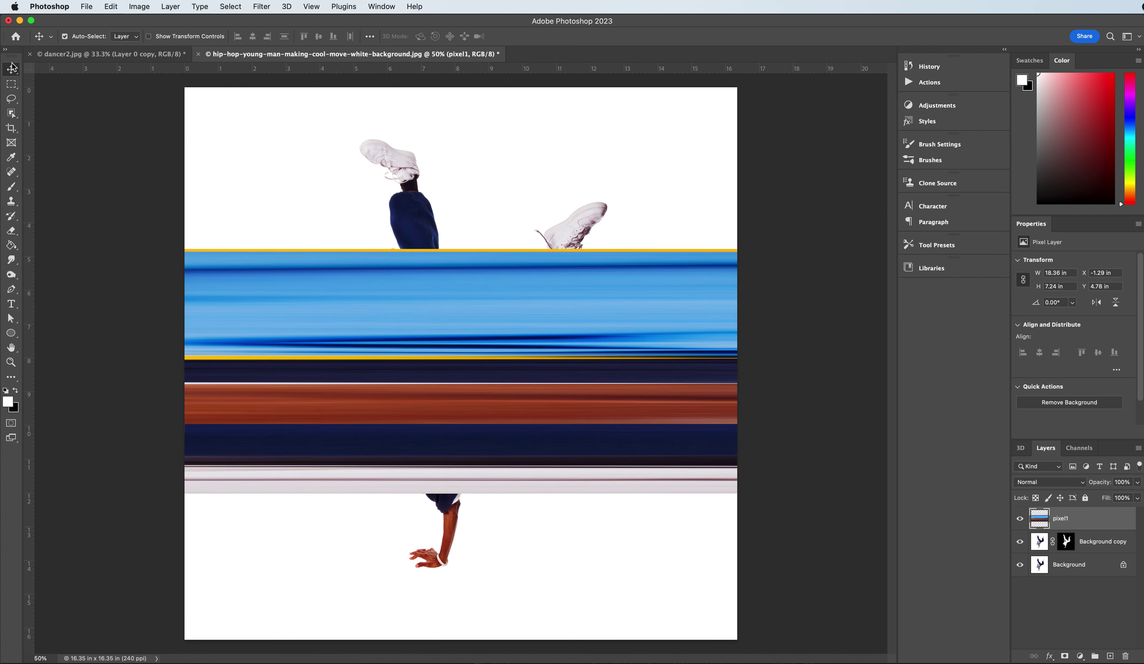
left_click_drag(356, 318, 353, 168)
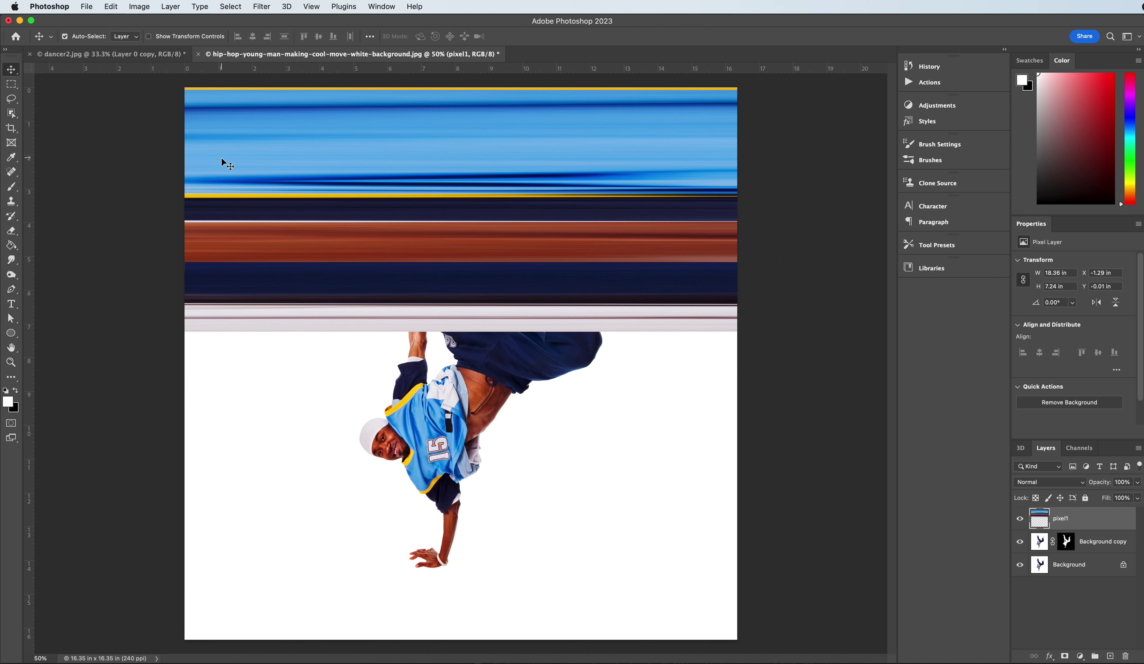
Step: Crop away the parts of pixel1 outside the canvas using a full-canvas selection, and clear the selection
left_click(12, 85)
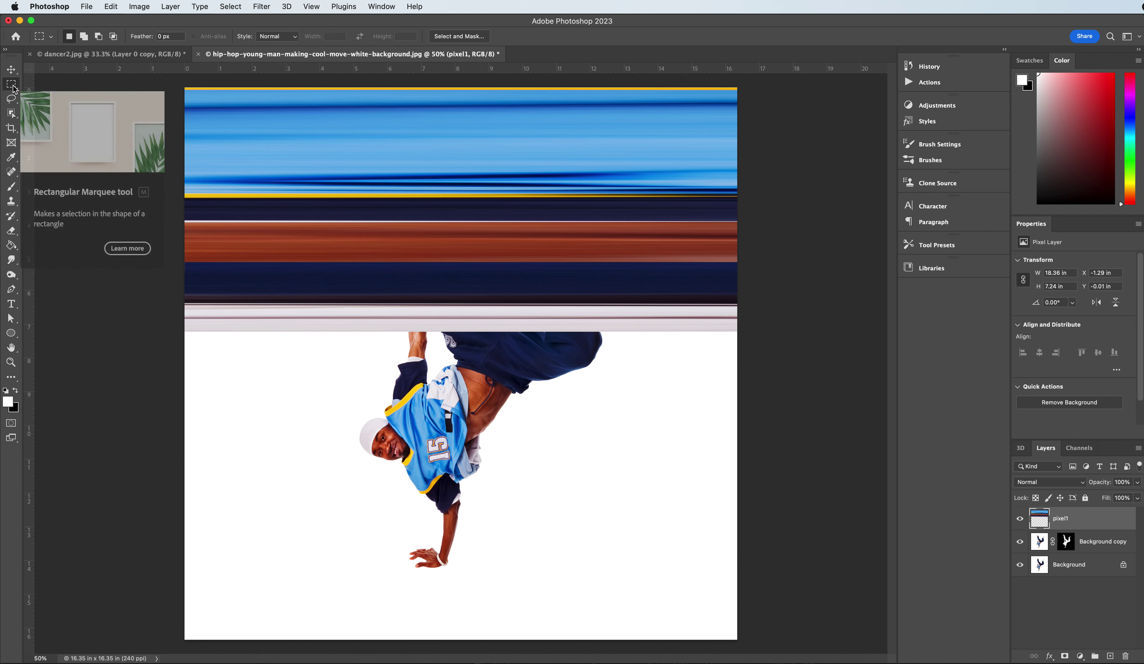
left_click_drag(184, 86, 766, 661)
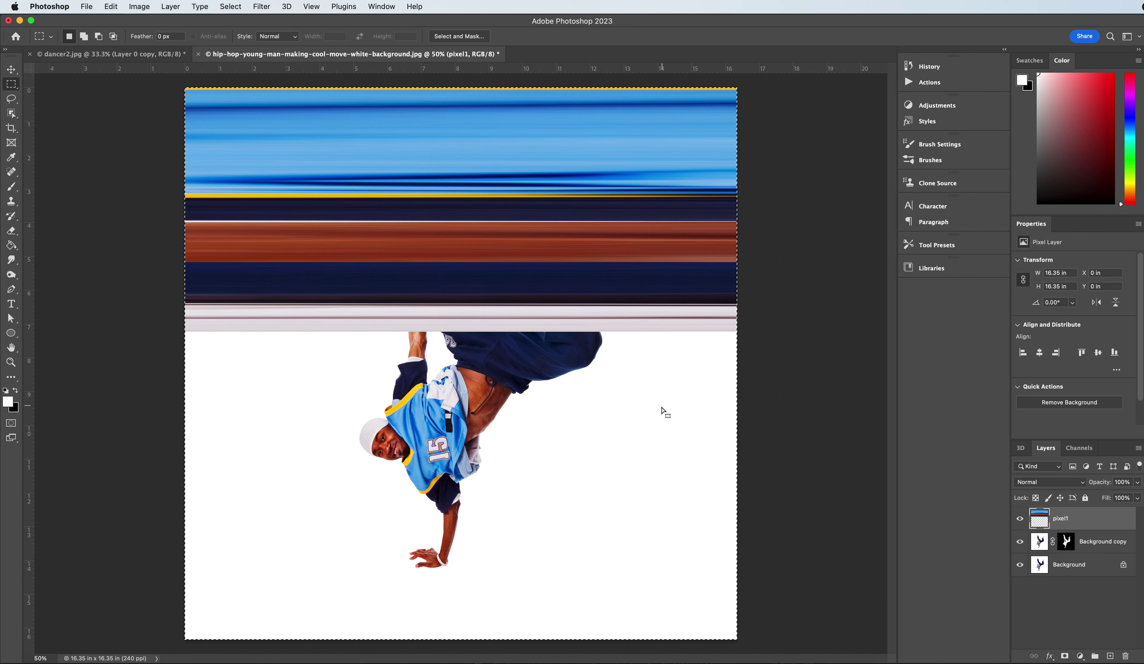
left_click(139, 6)
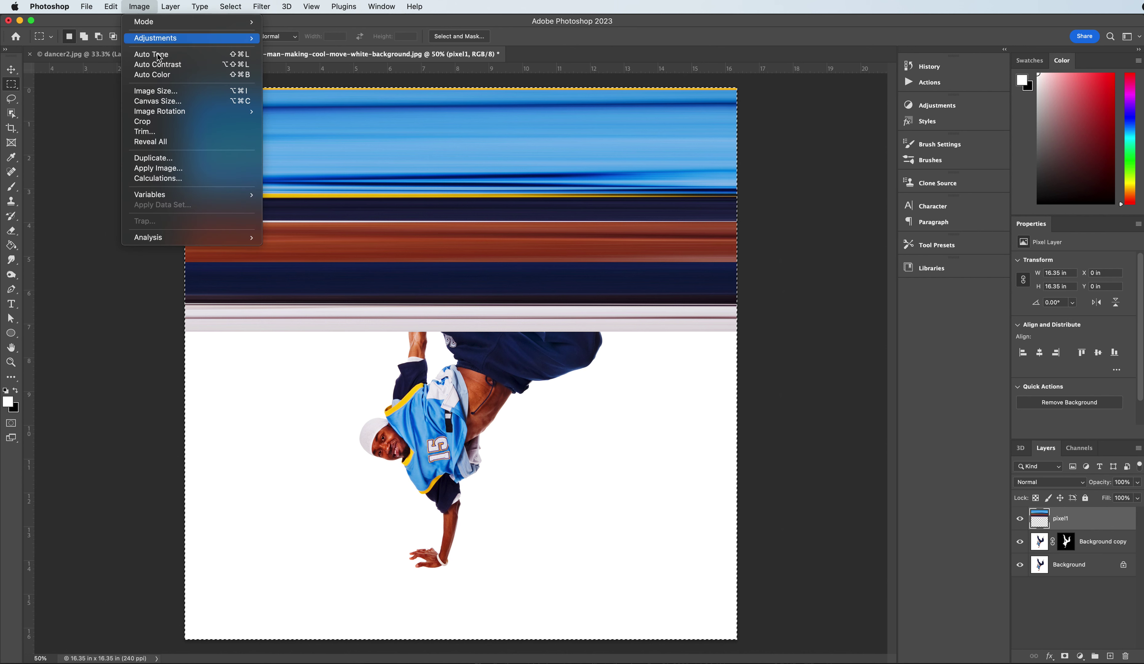
left_click(154, 121)
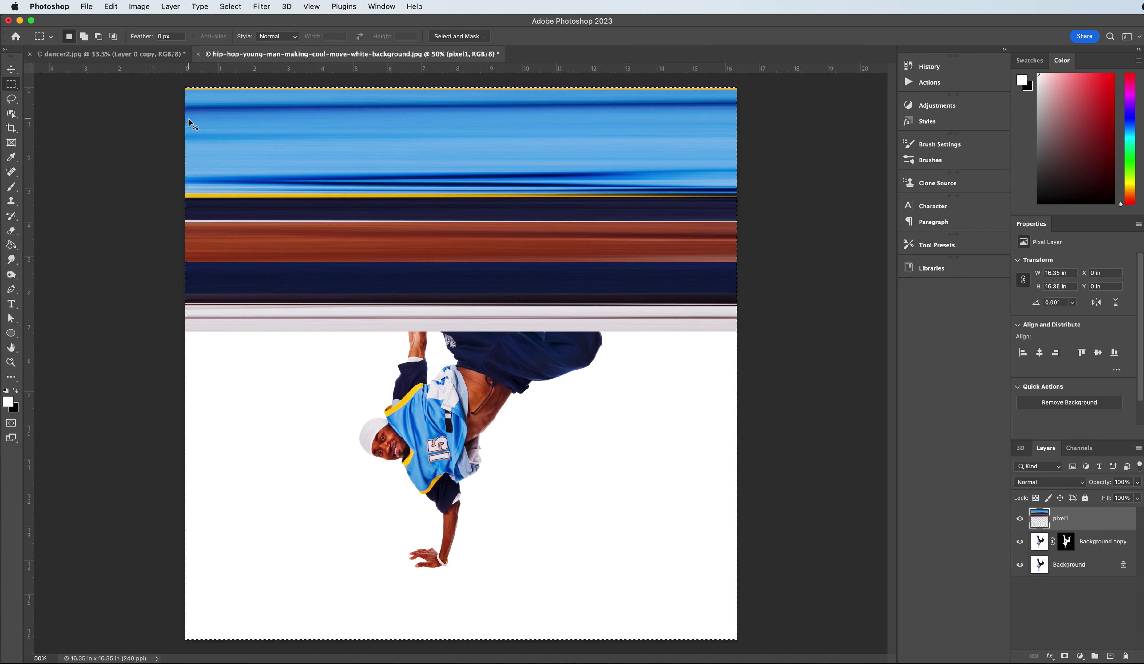
key("super+d")
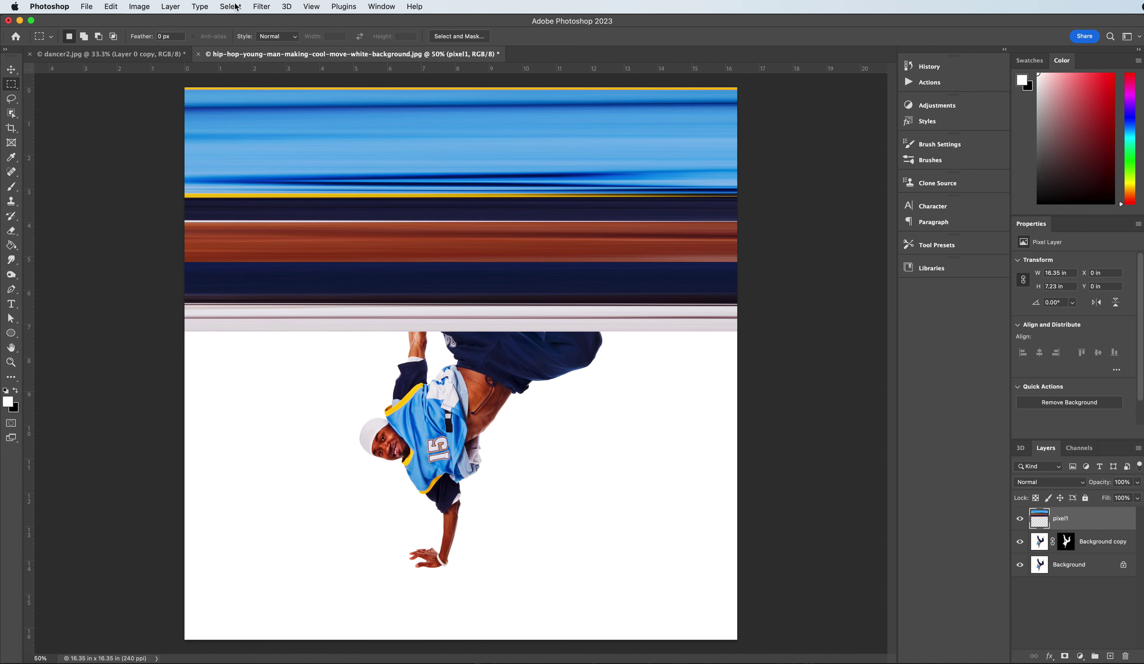
Step: Apply the Polar Coordinates distortion to pixel1 with Rectangular to Polar, checking the preview at 25%
left_click(262, 6)
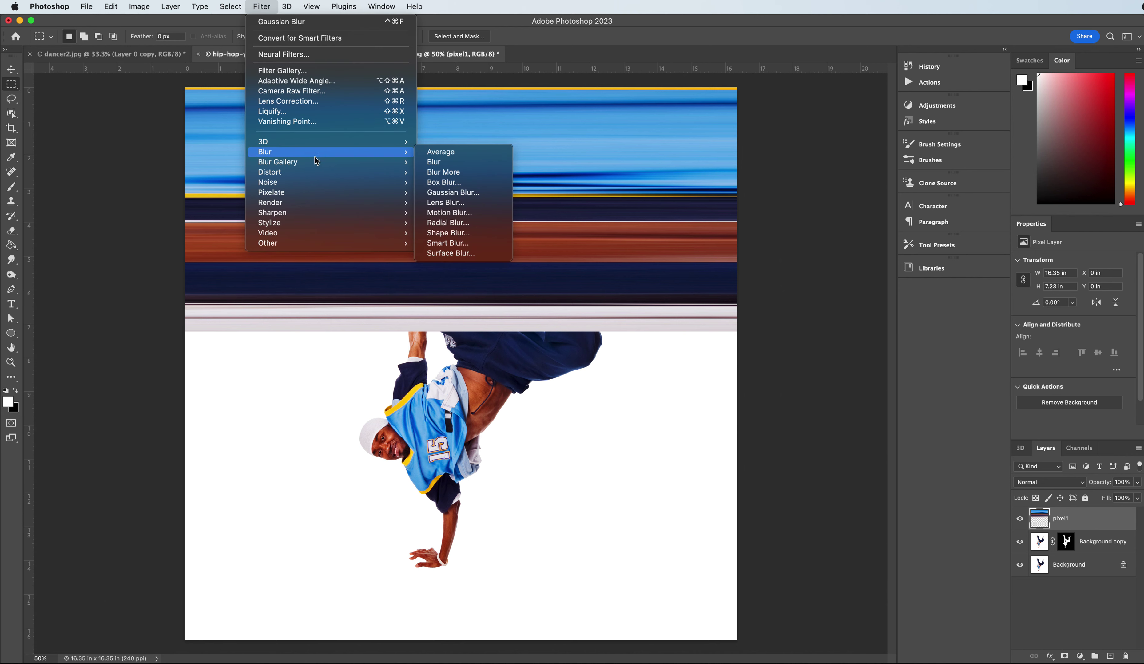
mouse_move(310, 172)
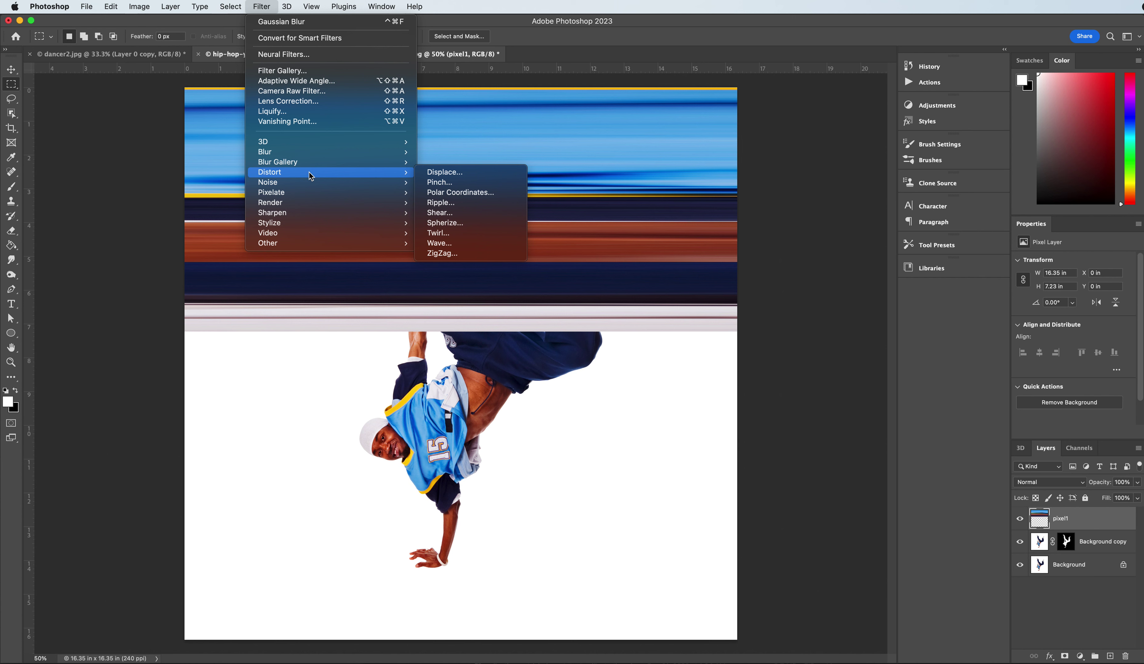
left_click(445, 194)
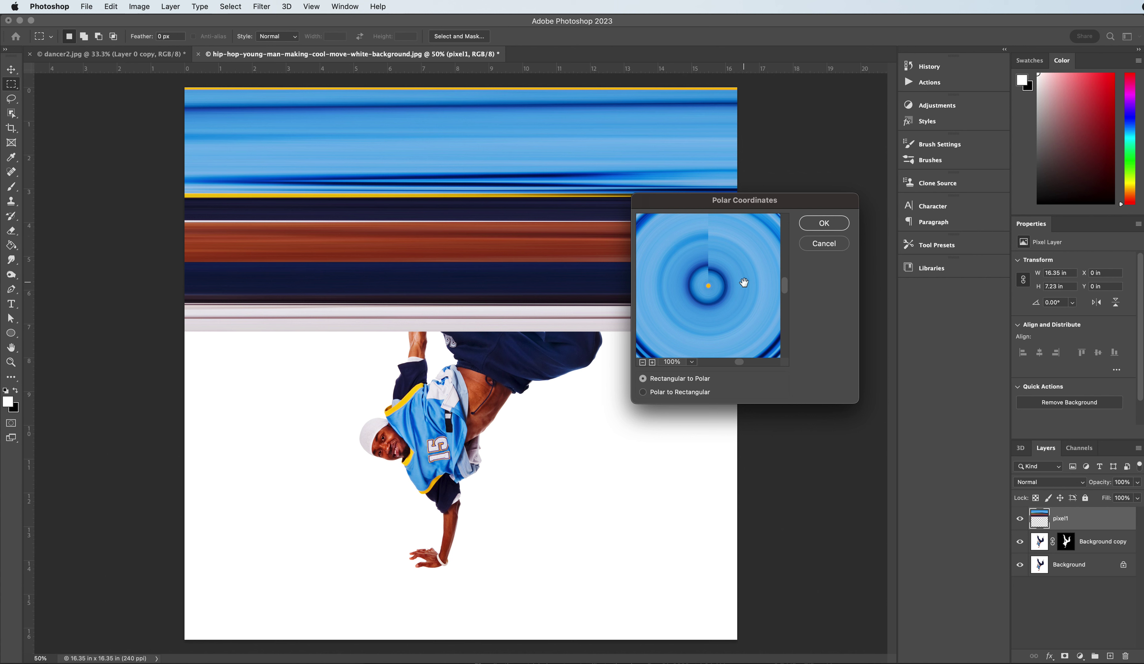
left_click(643, 362)
left_click(643, 362)
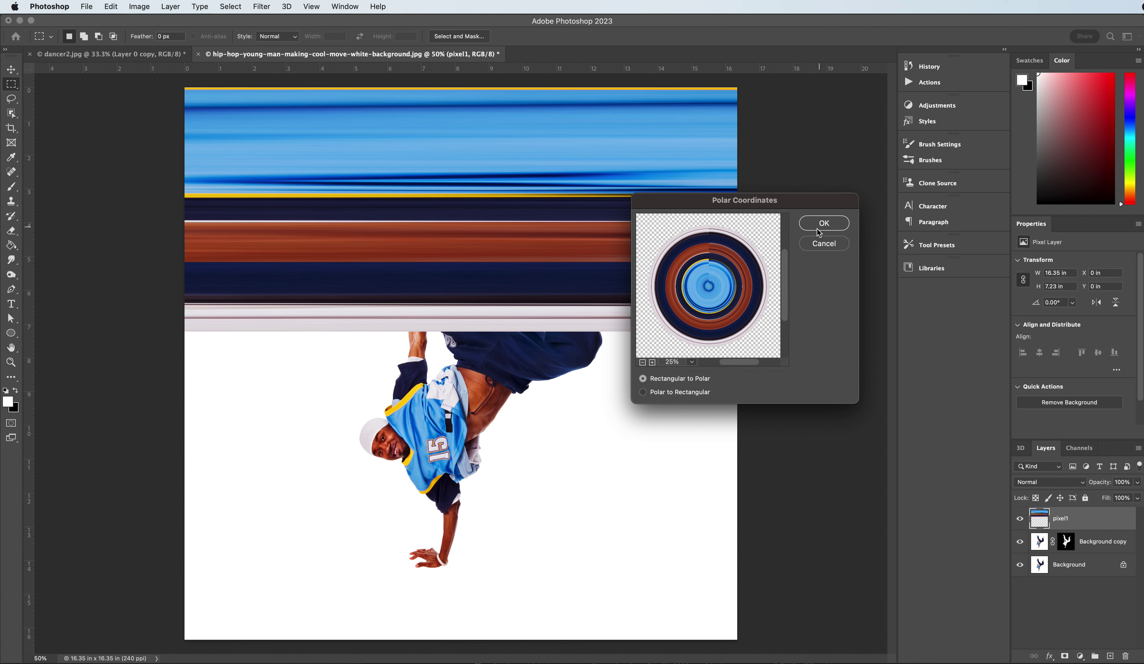
left_click(825, 223)
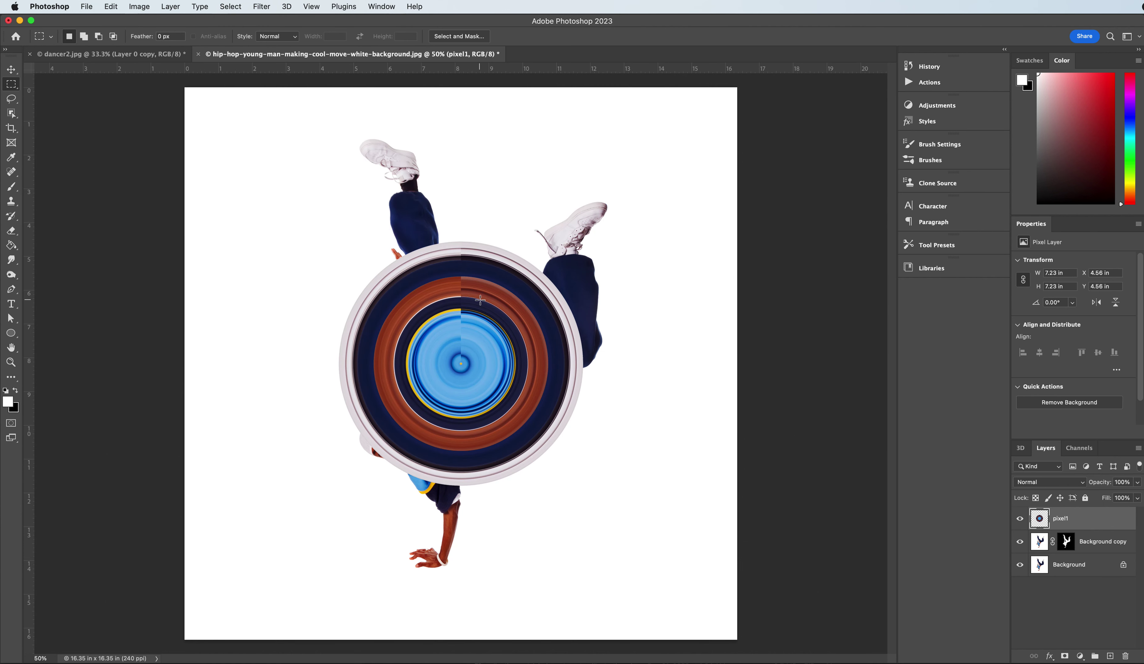
Step: Place the pixel1 layer beneath Background copy and enlarge its disc proportionally to about 185.46% behind the dancer
left_click_drag(1070, 521, 1070, 549)
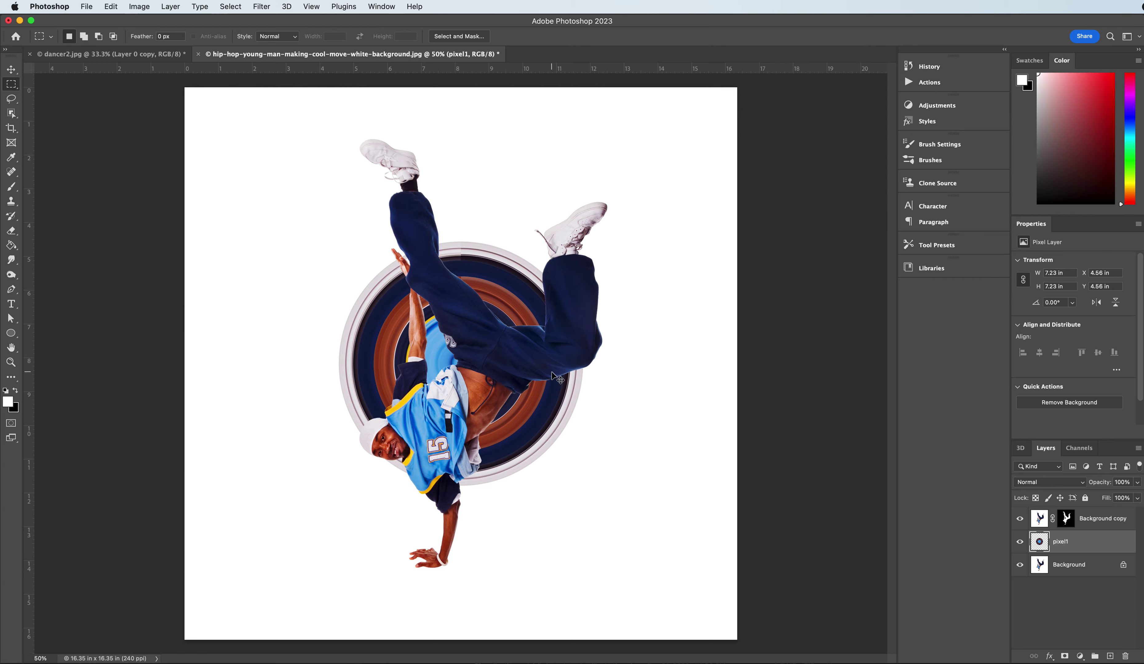
key("super+t")
left_click_drag(462, 241, 461, 114)
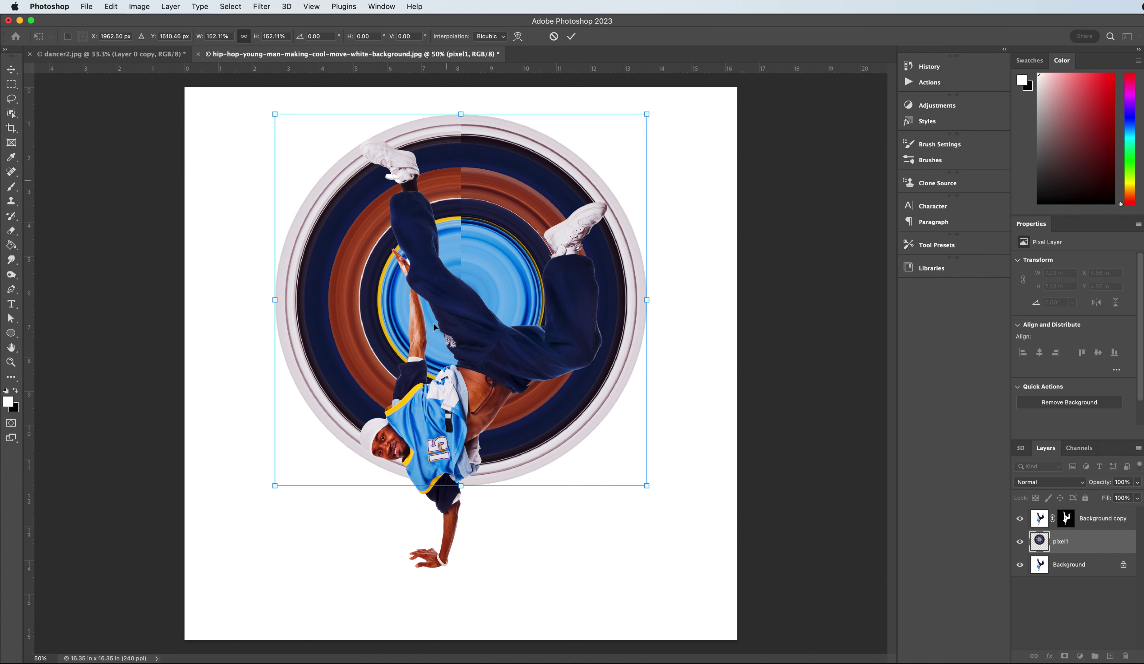
left_click_drag(460, 486, 457, 576)
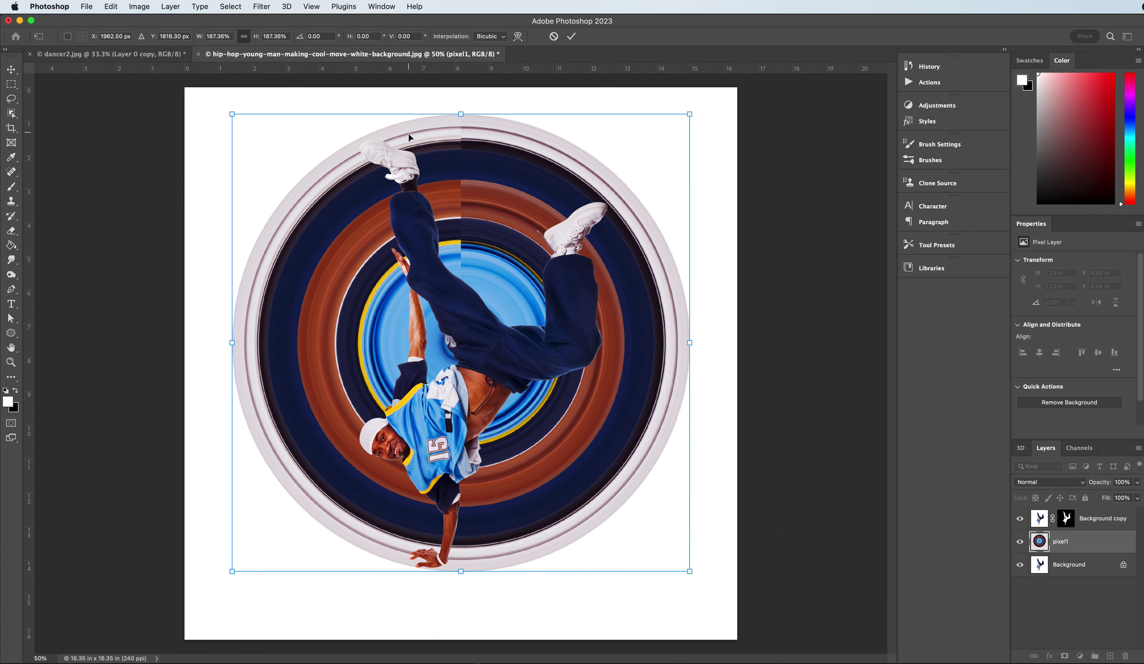
left_click_drag(461, 114, 461, 118)
Step: Distort the pixel1 disc into a slanted oval by pulling its upper-right corner inward and its two left corners slightly outward, and apply it
right_click(504, 170)
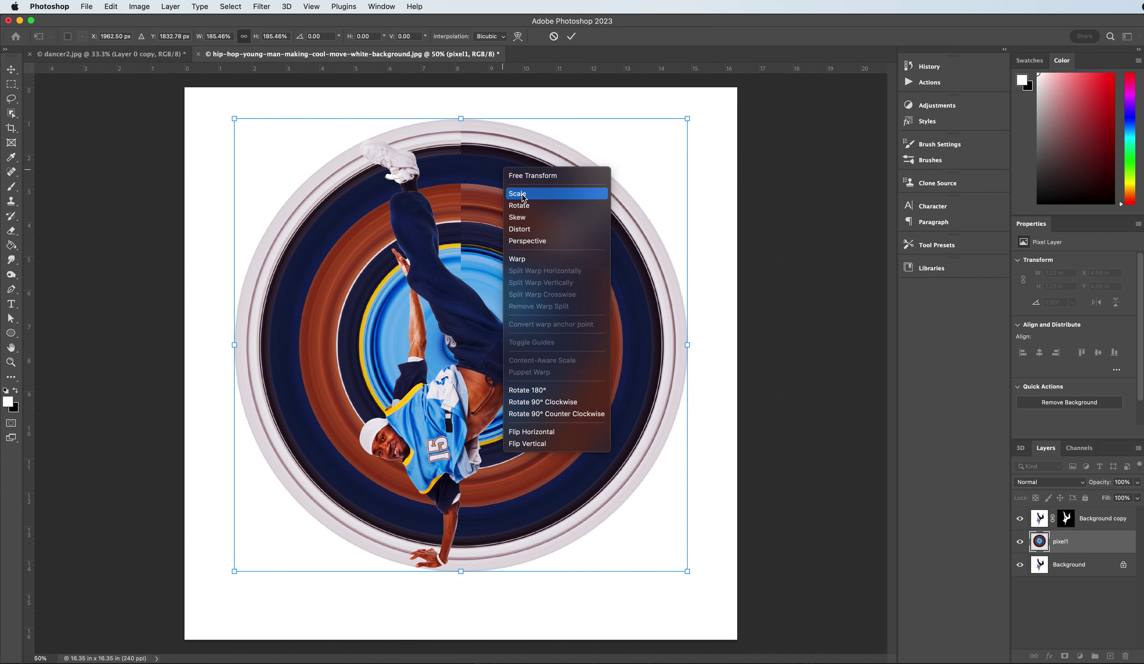
left_click(520, 229)
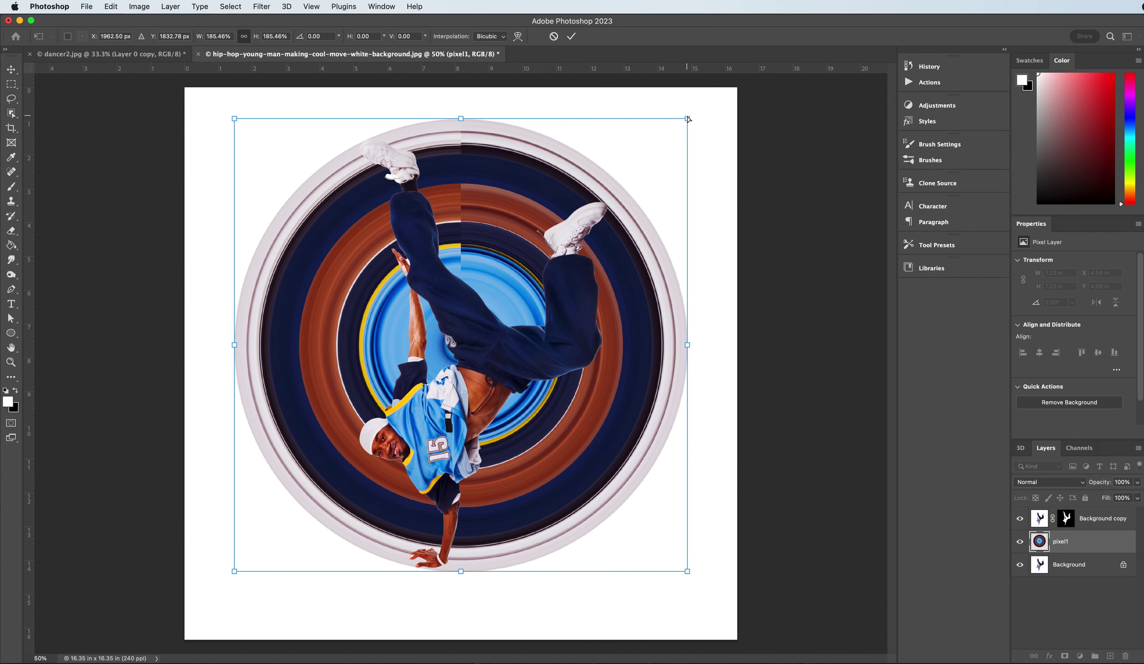
left_click_drag(689, 120, 662, 146)
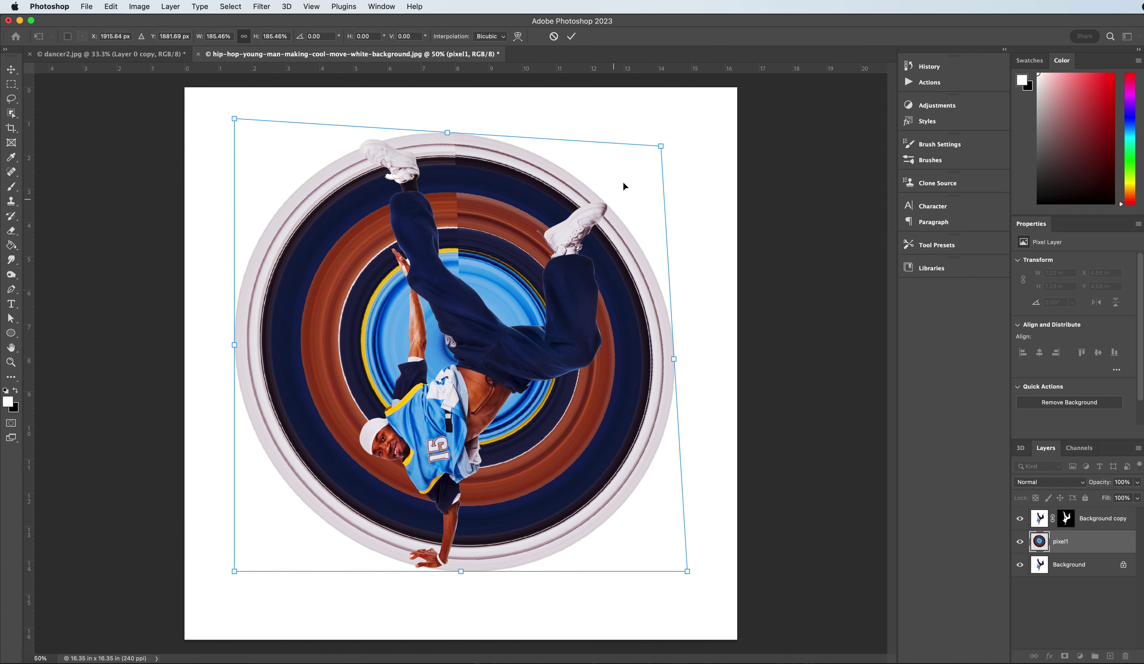
left_click_drag(661, 149, 660, 149)
left_click_drag(237, 122, 238, 111)
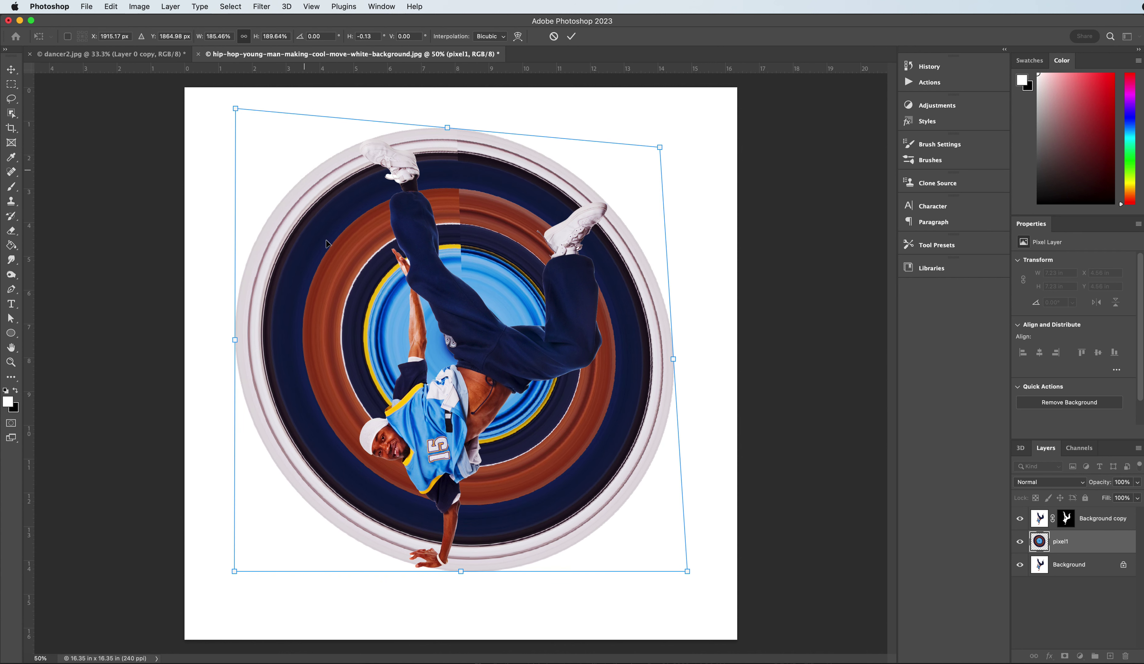
left_click_drag(234, 571, 234, 576)
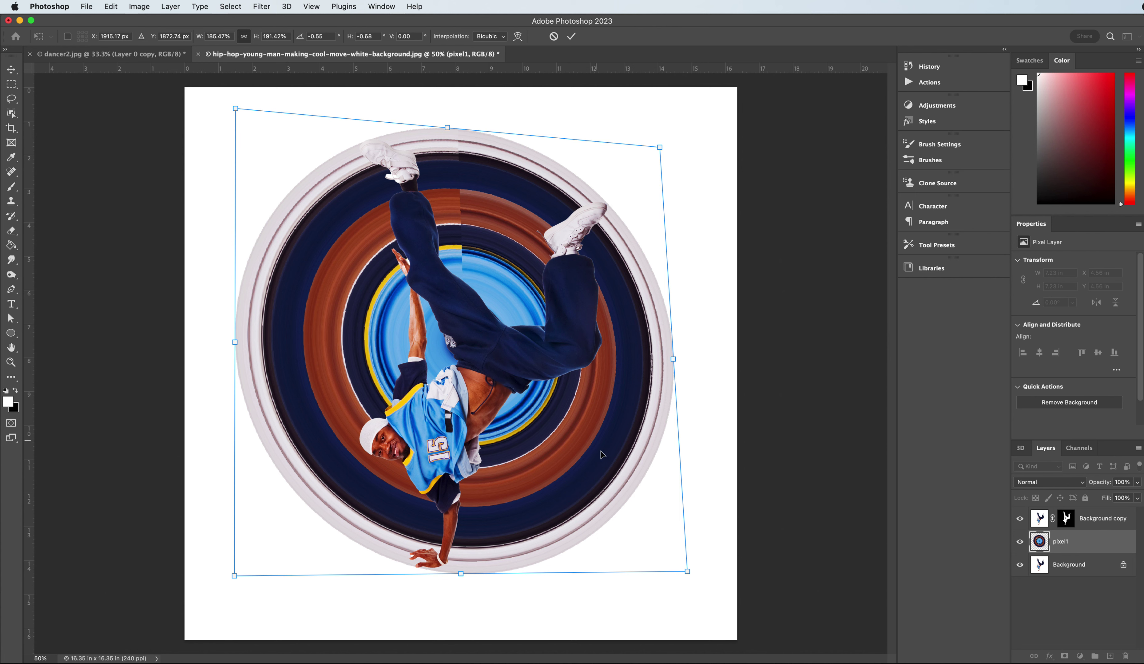
left_click_drag(660, 148, 656, 150)
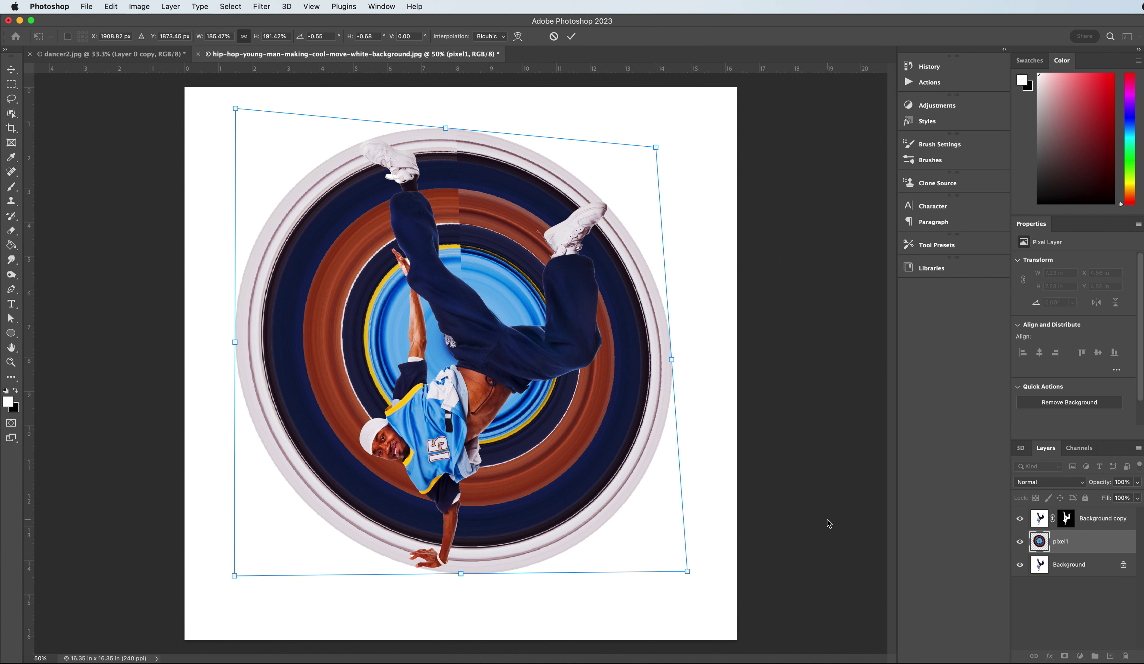
key("Return")
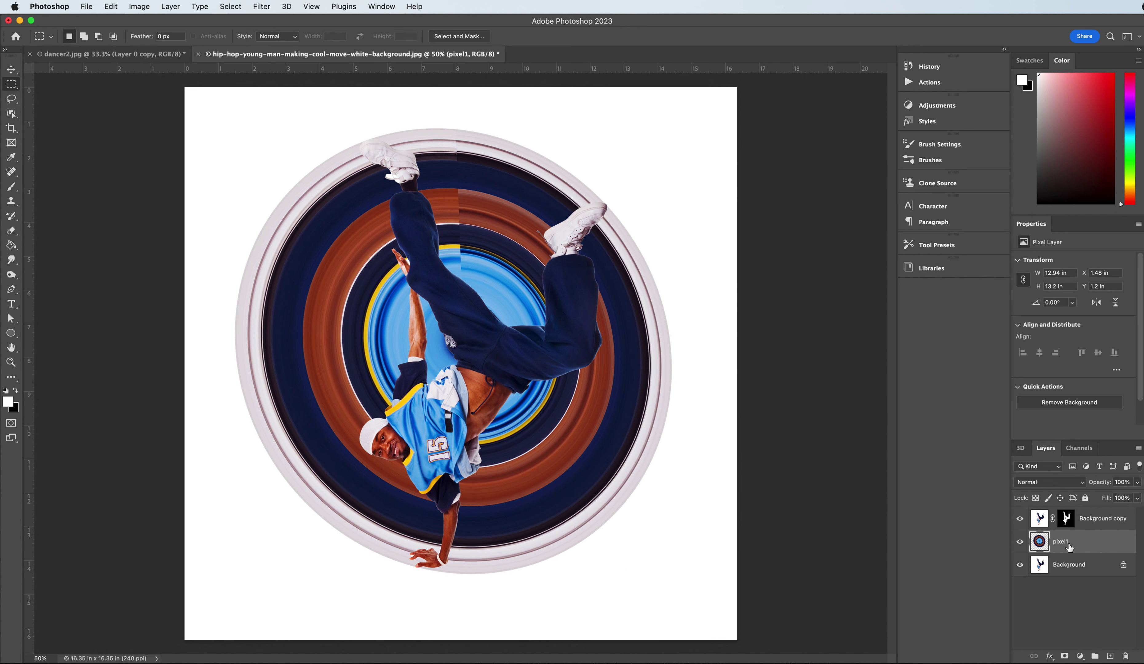
Step: Add a layer mask to pixel1 and erase the disc area between the dancer's legs and above them with the 200 px Eraser
left_click(1065, 657)
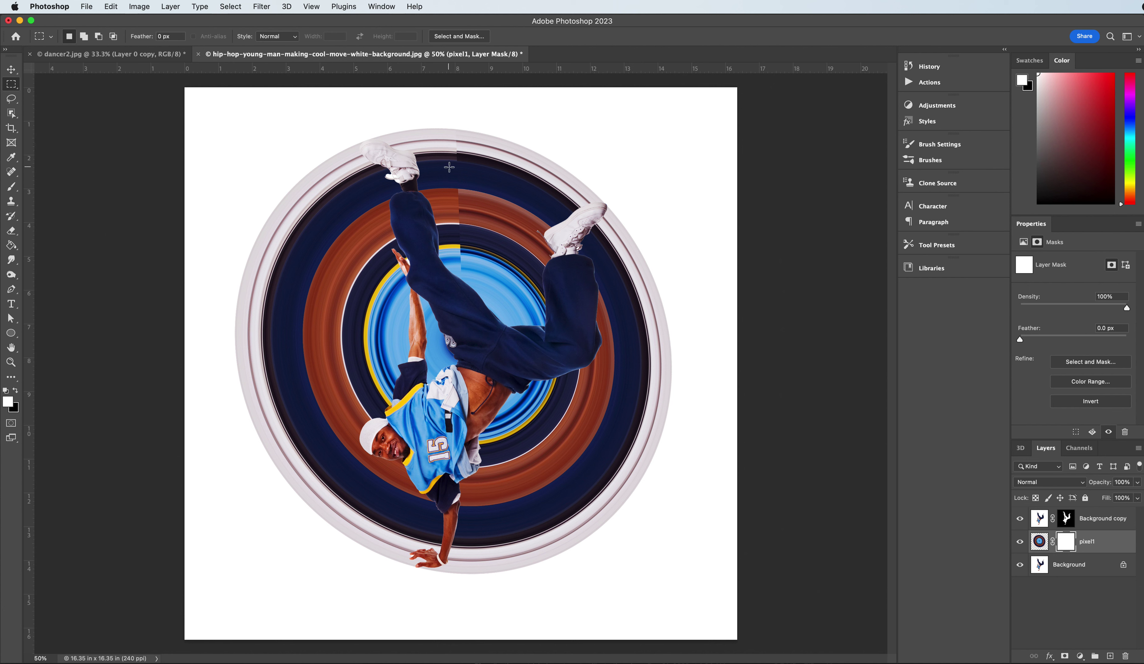
left_click(12, 230)
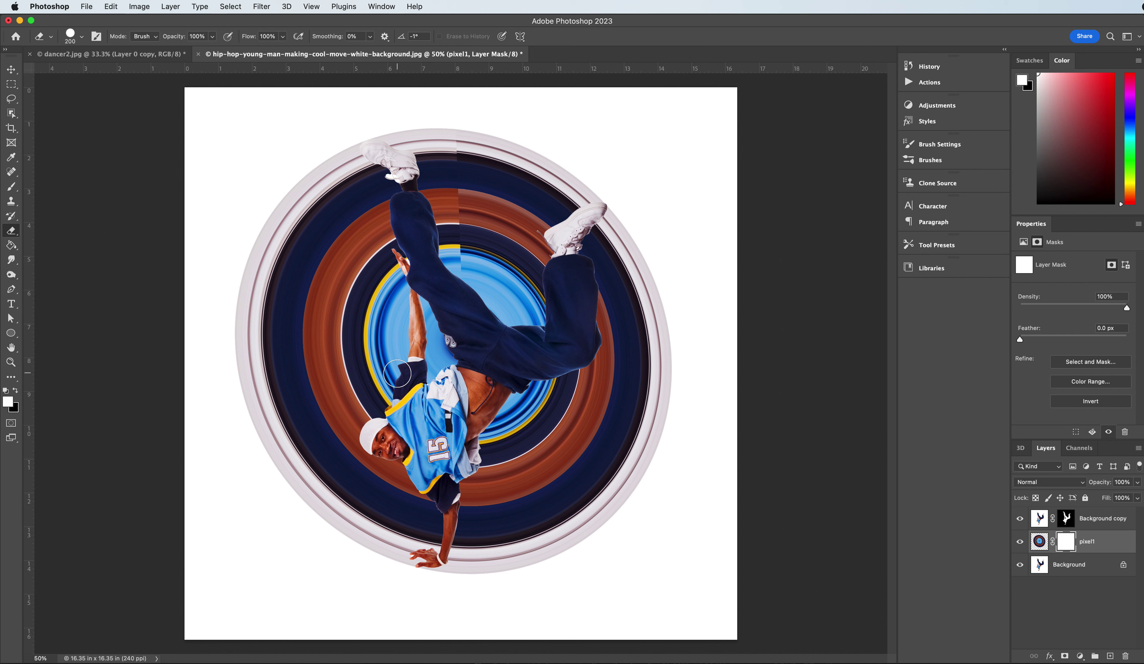
left_click(450, 262)
mouse_move(451, 263)
left_mouse_down()
mouse_move(519, 323)
mouse_move(548, 300)
mouse_move(544, 317)
mouse_move(538, 269)
mouse_move(527, 278)
mouse_move(542, 239)
mouse_move(544, 273)
mouse_move(552, 234)
mouse_move(595, 196)
left_mouse_up()
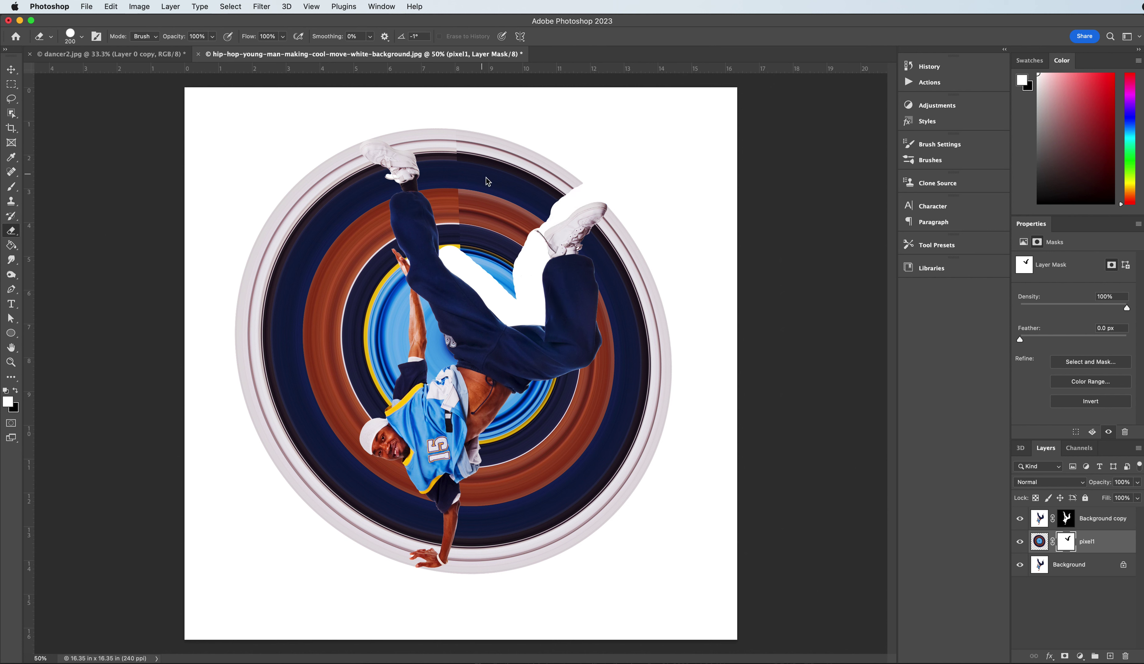
mouse_move(497, 247)
left_mouse_down()
mouse_move(510, 279)
mouse_move(440, 249)
mouse_move(422, 171)
mouse_move(388, 139)
mouse_move(429, 125)
mouse_move(444, 173)
mouse_move(503, 240)
mouse_move(501, 196)
mouse_move(538, 205)
mouse_move(574, 183)
mouse_move(504, 159)
mouse_move(526, 145)
mouse_move(546, 159)
left_mouse_up()
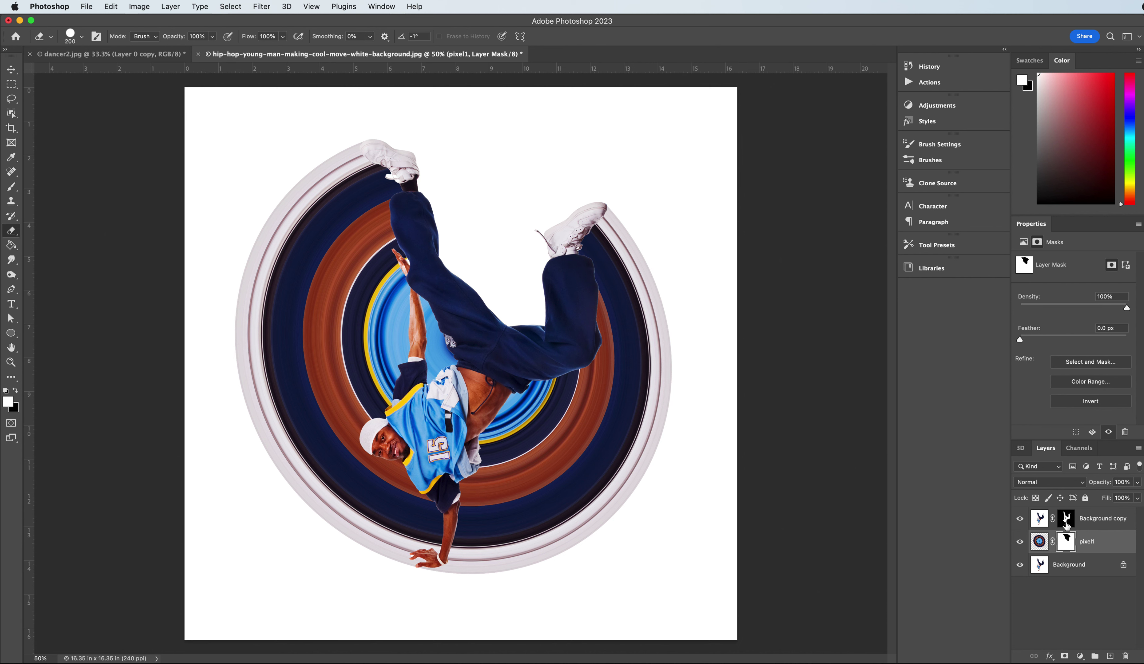
Step: Load the dancer's shape from the Background copy mask, fill it with black on a new layer, and clear the selection
left_click(1042, 524)
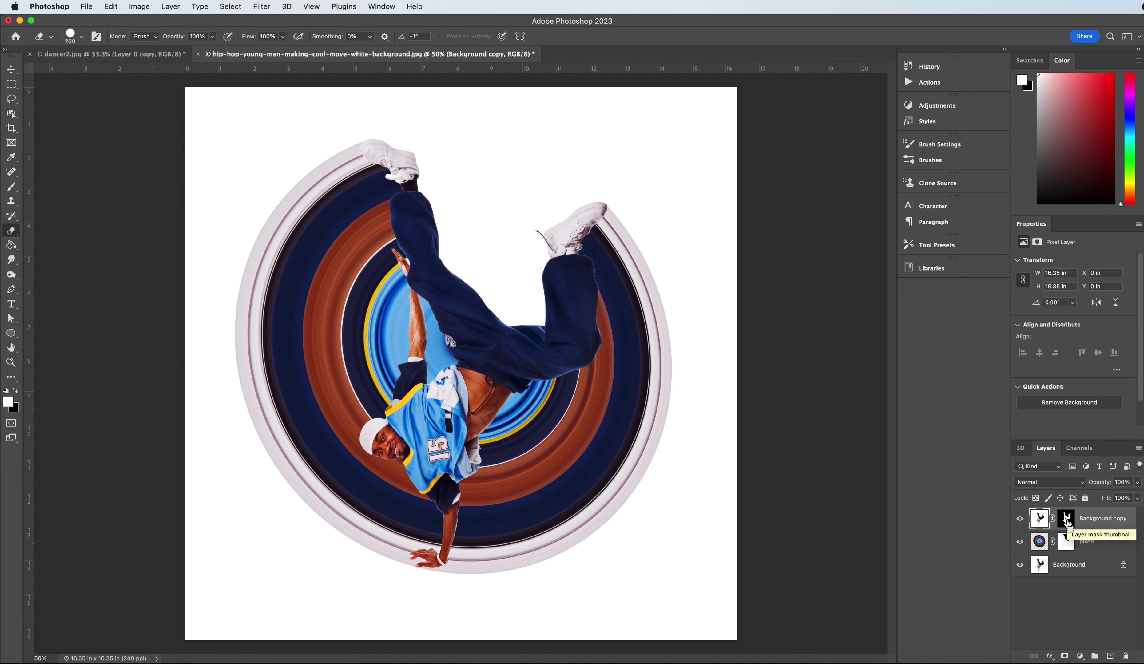
left_click(1067, 520, "super")
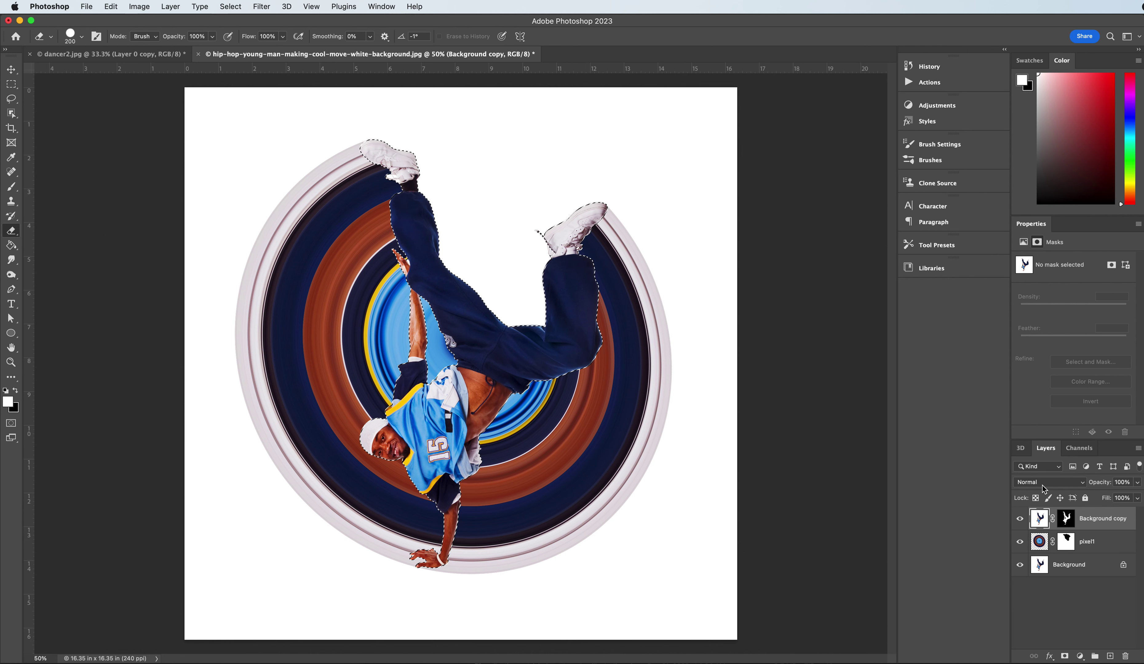
left_click(1110, 656)
left_click(13, 249)
left_click(16, 391)
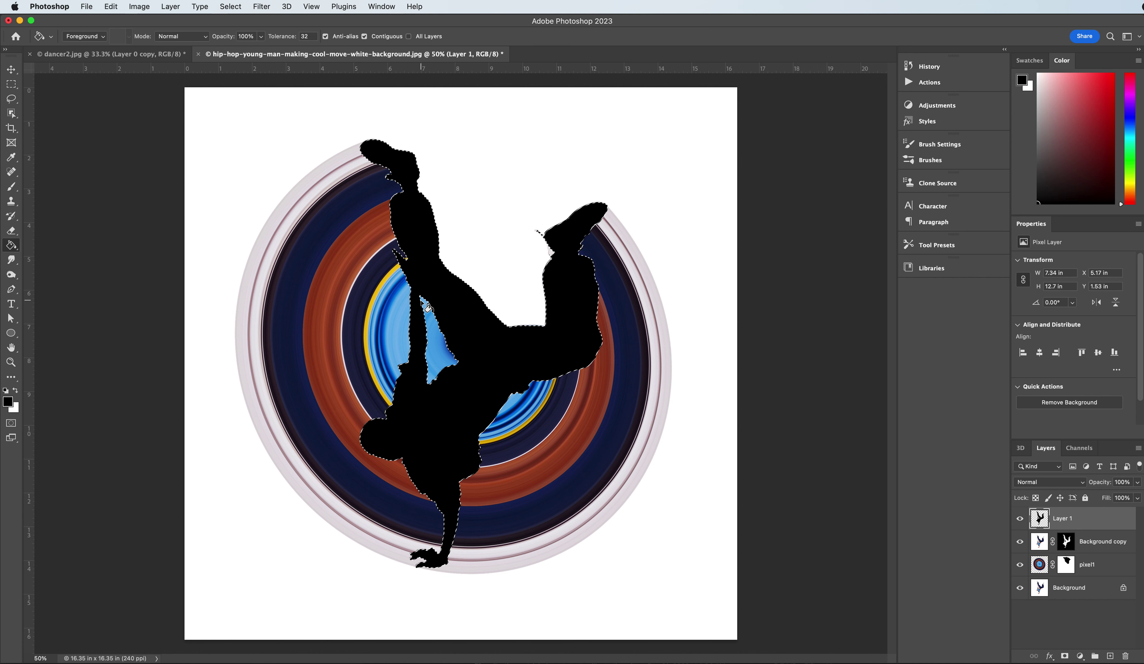
key("super+d")
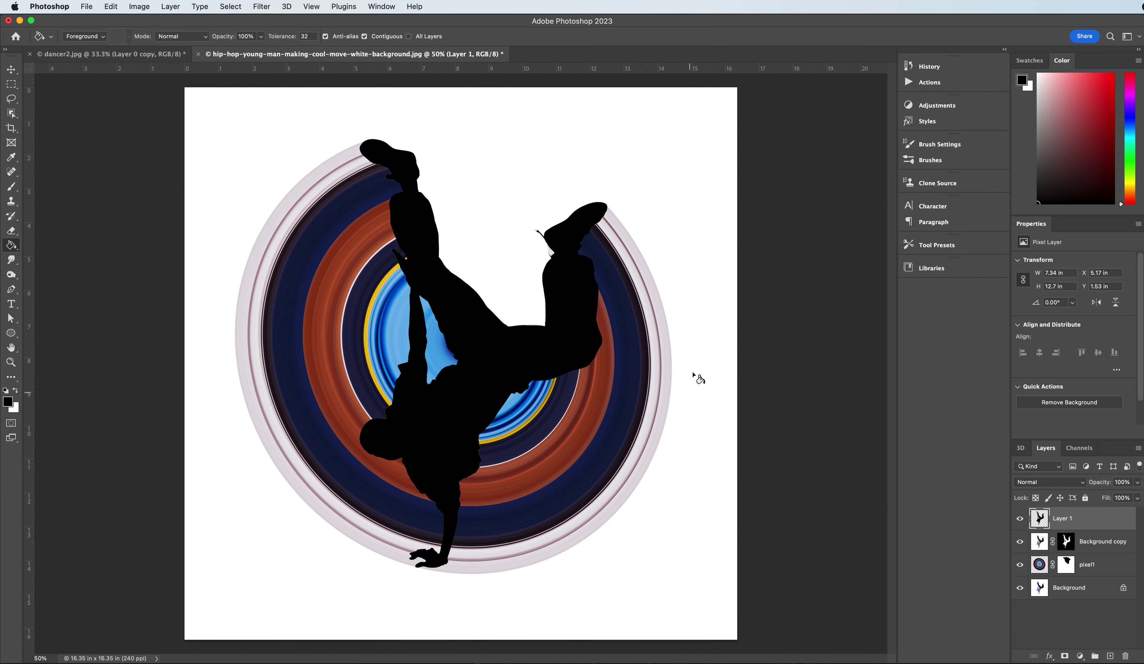
Step: Place the black silhouette layer beneath Background copy and soften it with a Gaussian Blur of 45.8 pixels radius
left_click(1075, 519)
left_click_drag(1071, 542, 1073, 545)
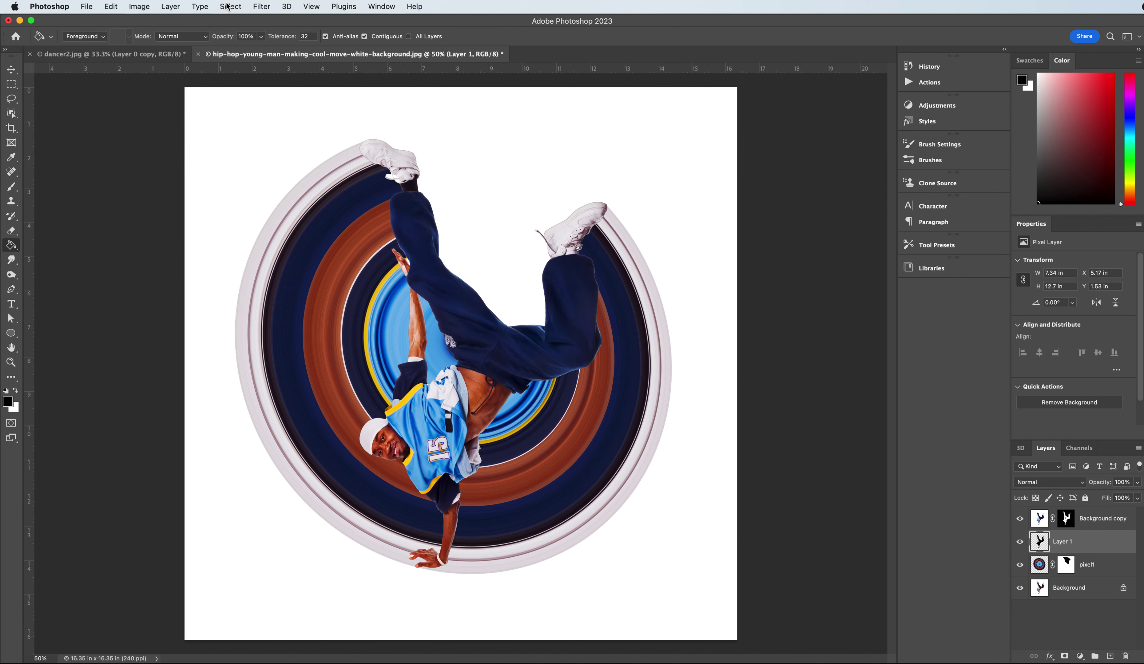
left_click(262, 7)
mouse_move(320, 154)
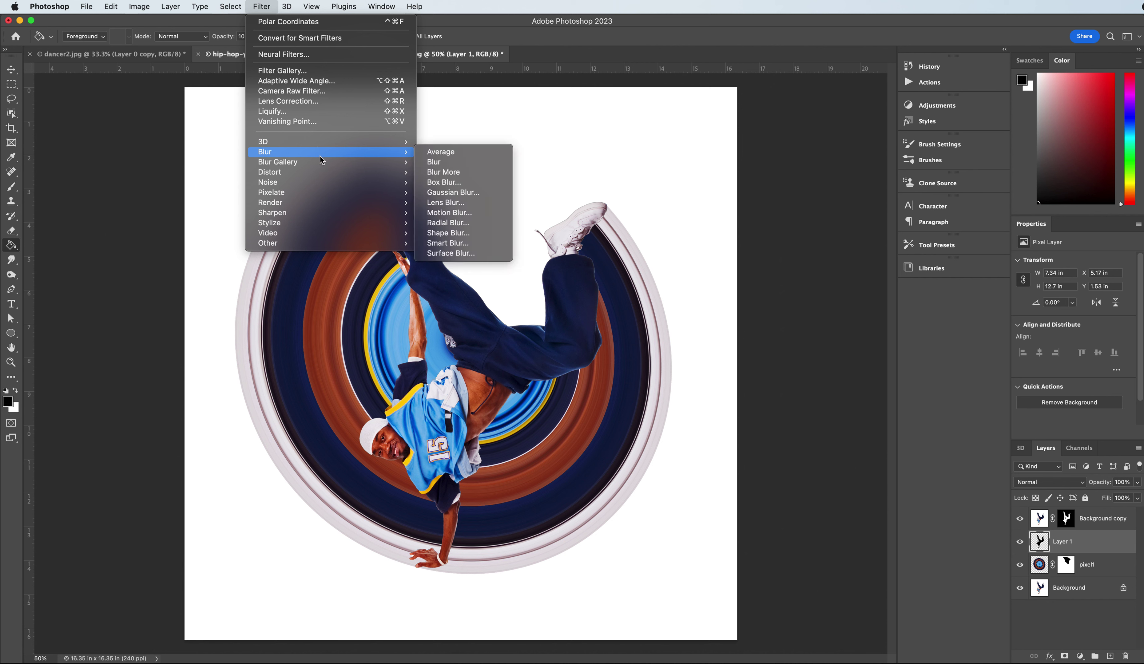
left_click(426, 192)
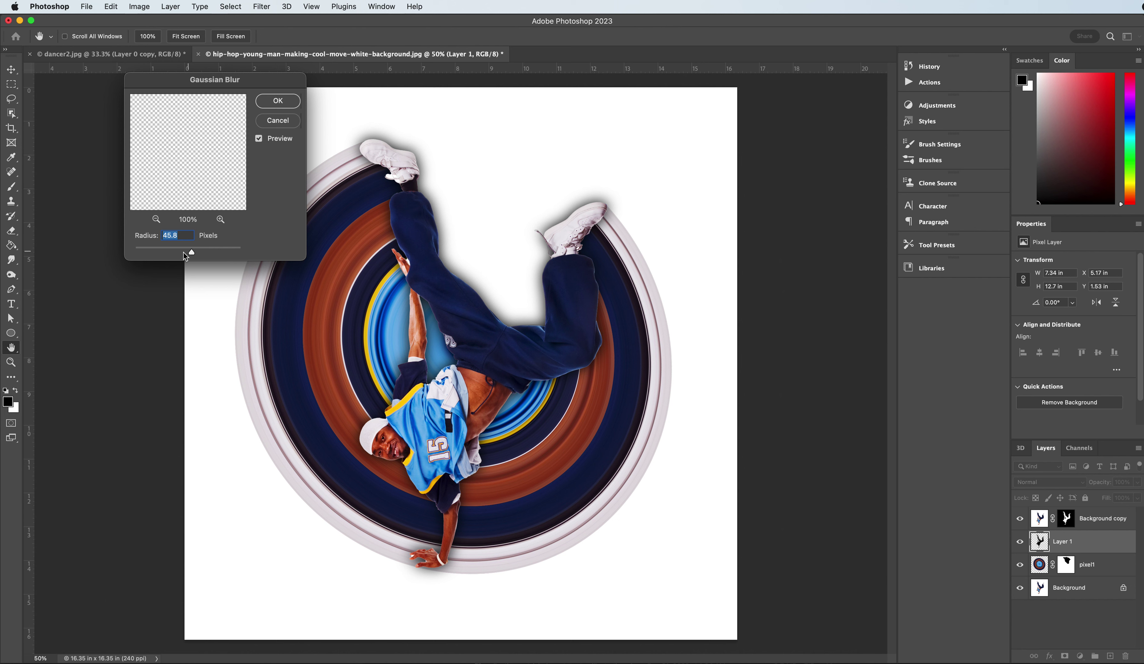
left_click(274, 104)
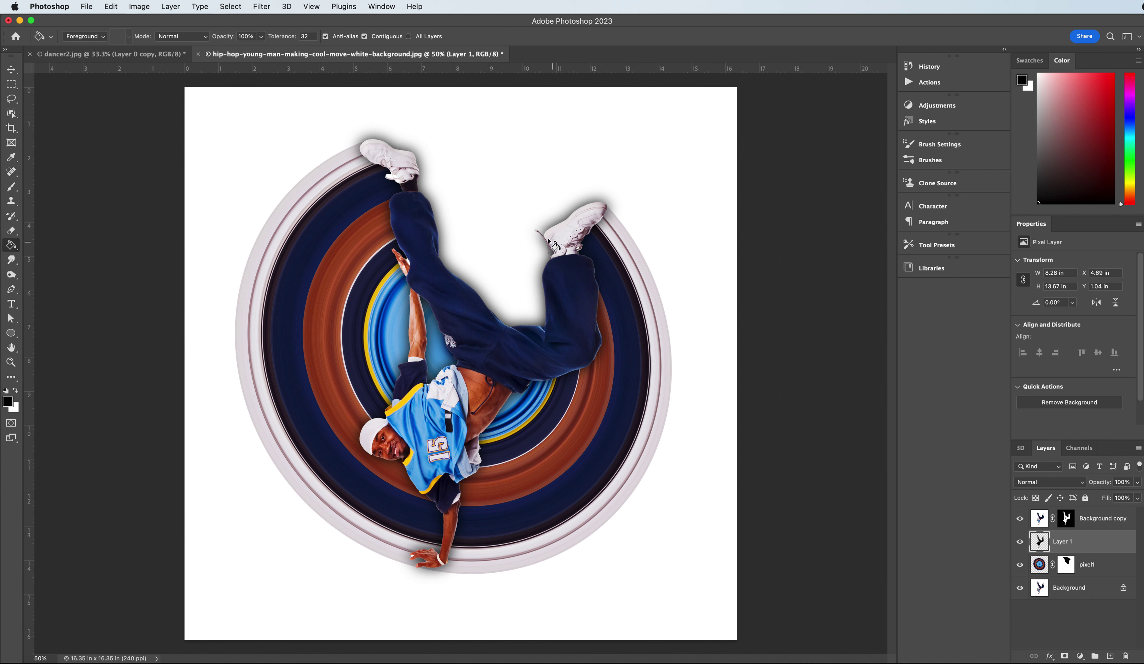
Step: Add a layer mask to Layer 1 and erase the shadow between the dancer's legs and around the raised shoes
left_click(1065, 657)
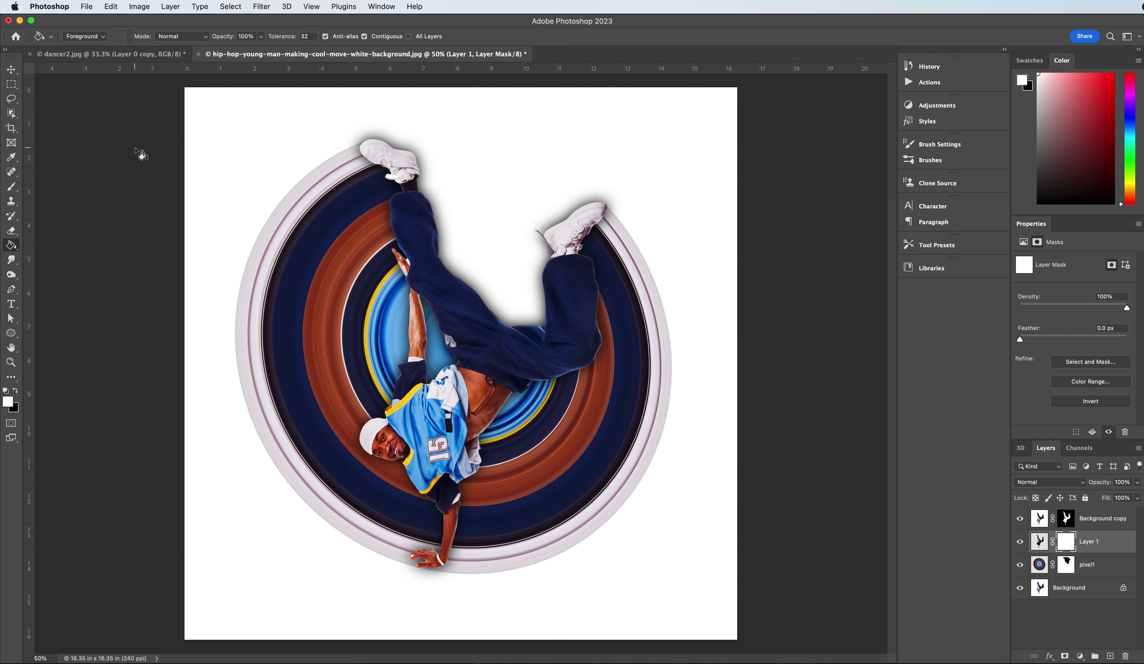
left_click(10, 233)
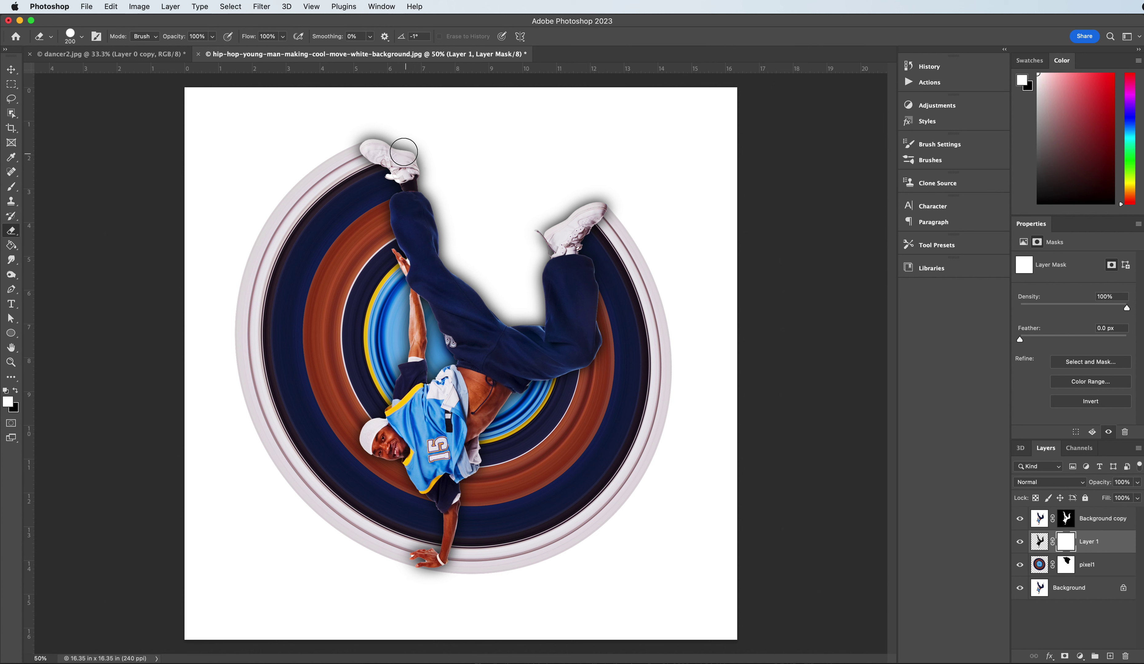
mouse_move(380, 134)
left_mouse_down()
mouse_move(398, 134)
mouse_move(434, 187)
mouse_move(445, 255)
mouse_move(505, 312)
mouse_move(545, 308)
mouse_move(546, 256)
left_mouse_up()
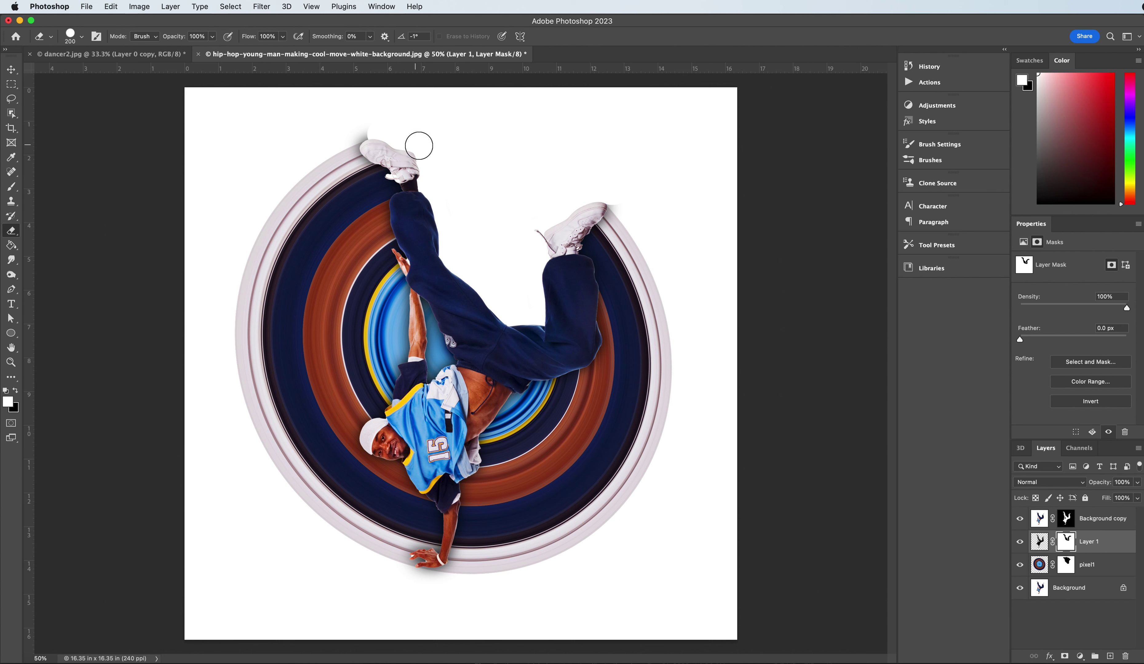
left_click_drag(354, 125, 336, 136)
Step: Load the pixel1 disc's outline, invert the selection, erase the Layer 1 shadow spilling outside the disc near the shoes, and deselect
left_click(1039, 566, "super")
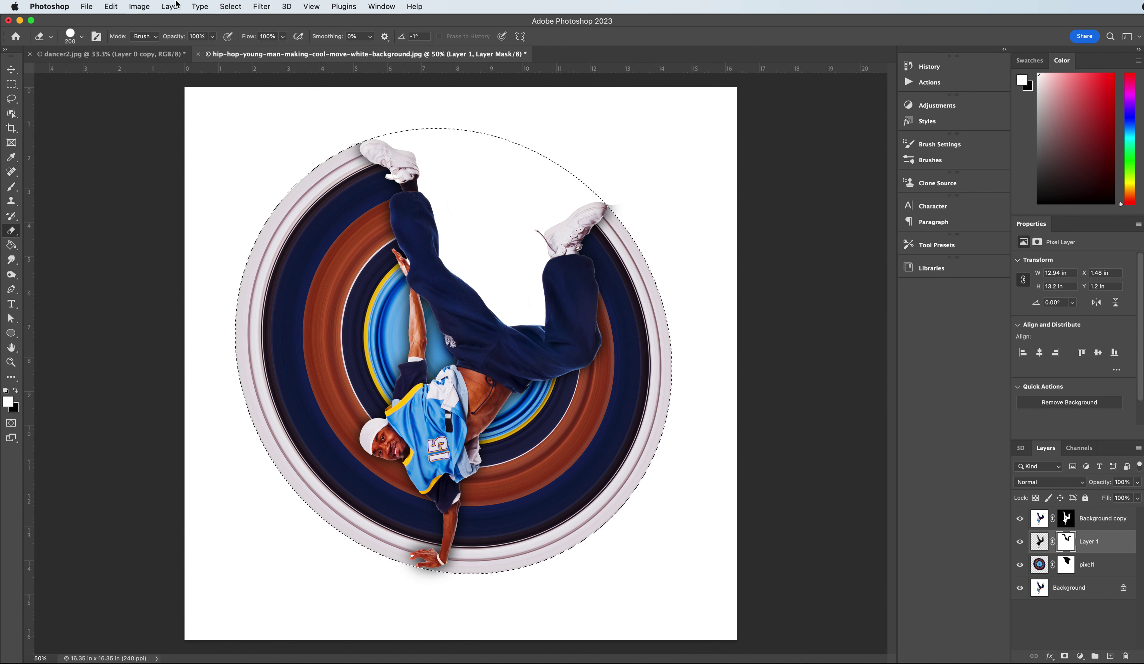
left_click(230, 7)
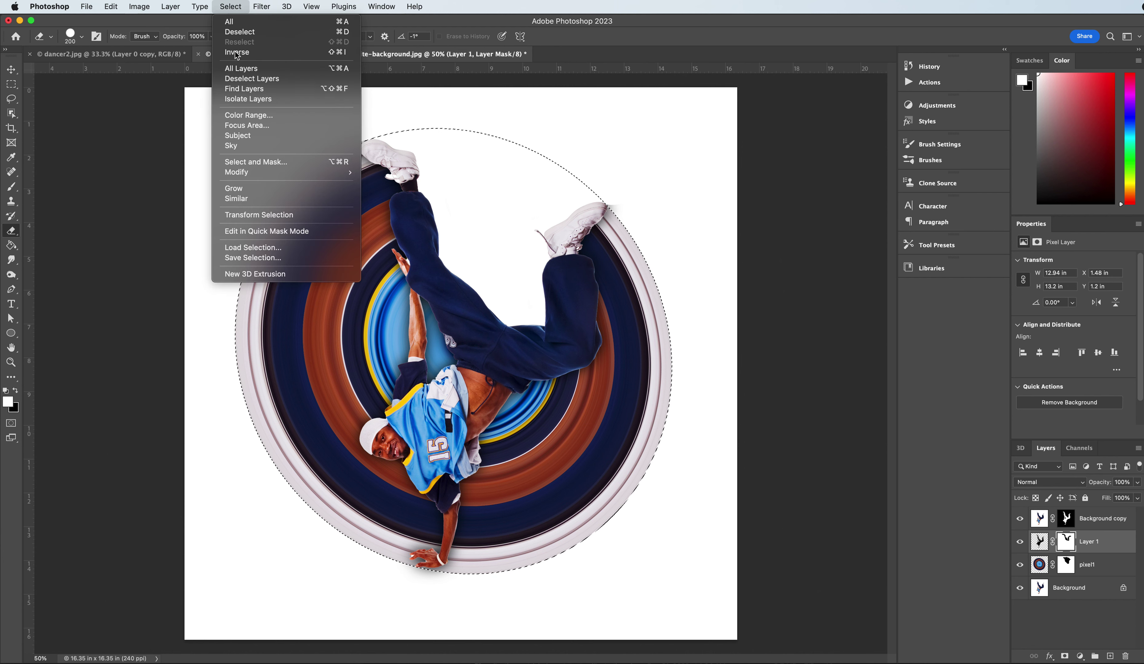
left_click(231, 23)
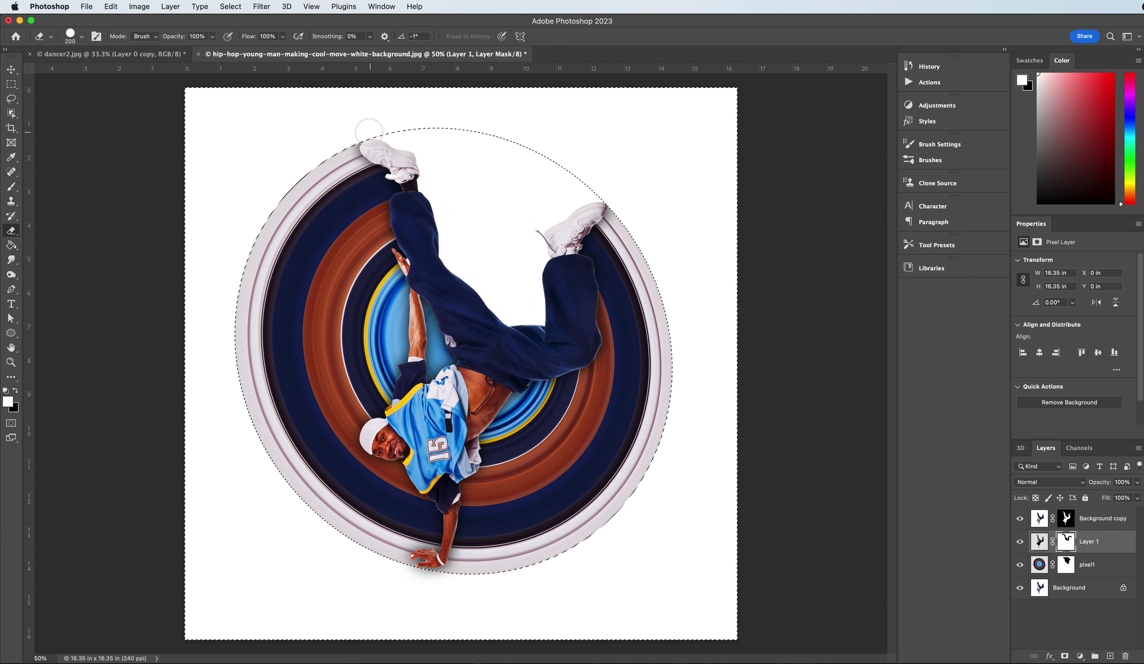
mouse_move(363, 135)
left_mouse_down()
mouse_move(333, 148)
mouse_move(343, 139)
left_mouse_up()
key("super+d")
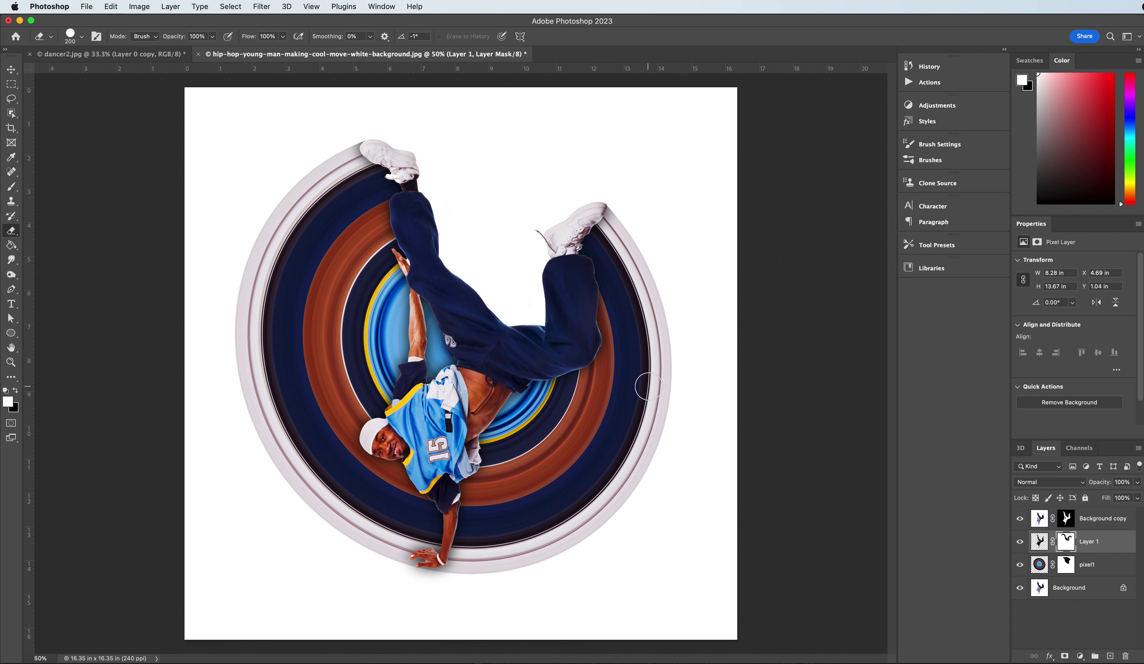
Step: Draw a flat elliptical selection about 11.76 by 0.32 in under the dancer's hand on a new top layer and fill it black
left_click(1097, 522)
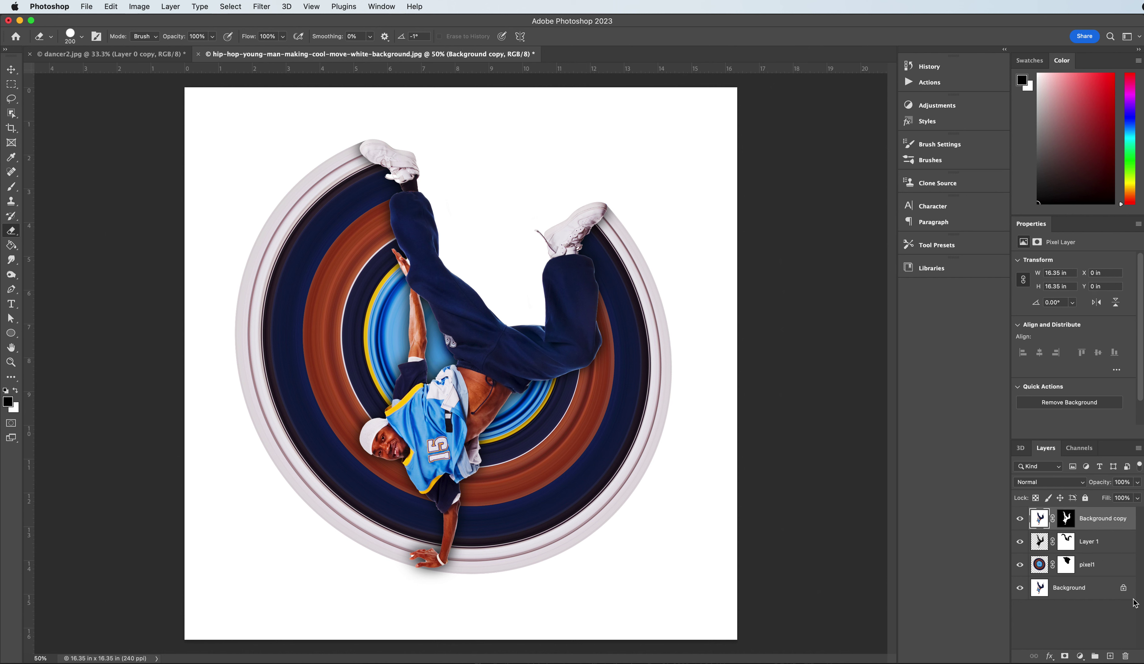
left_click(1109, 656)
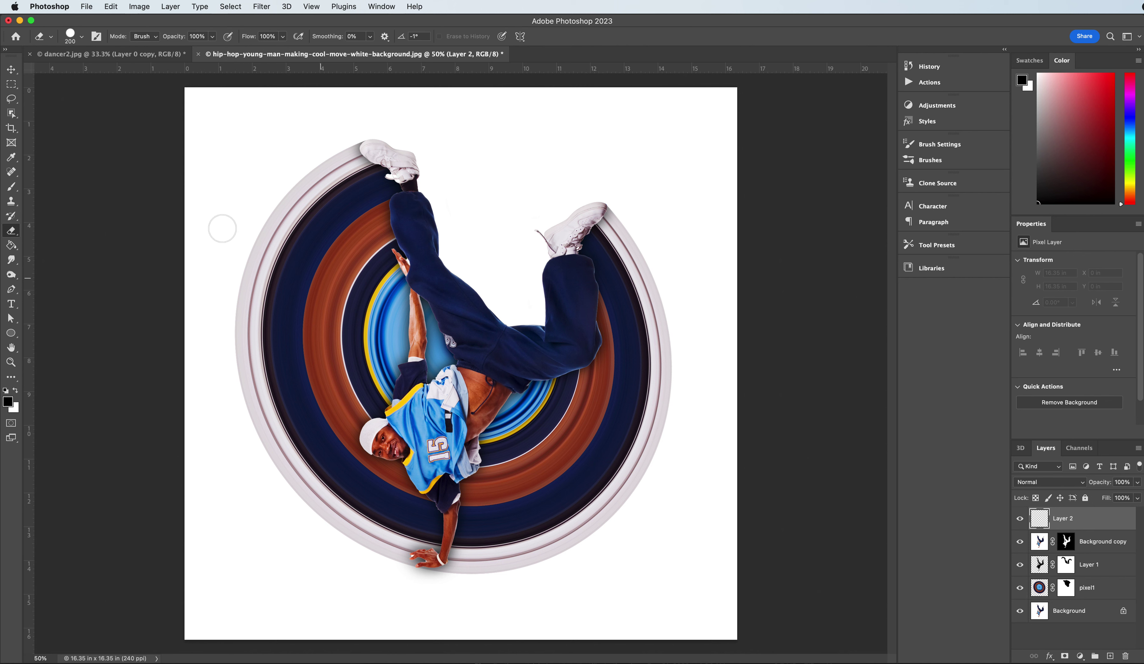
right_click(11, 84)
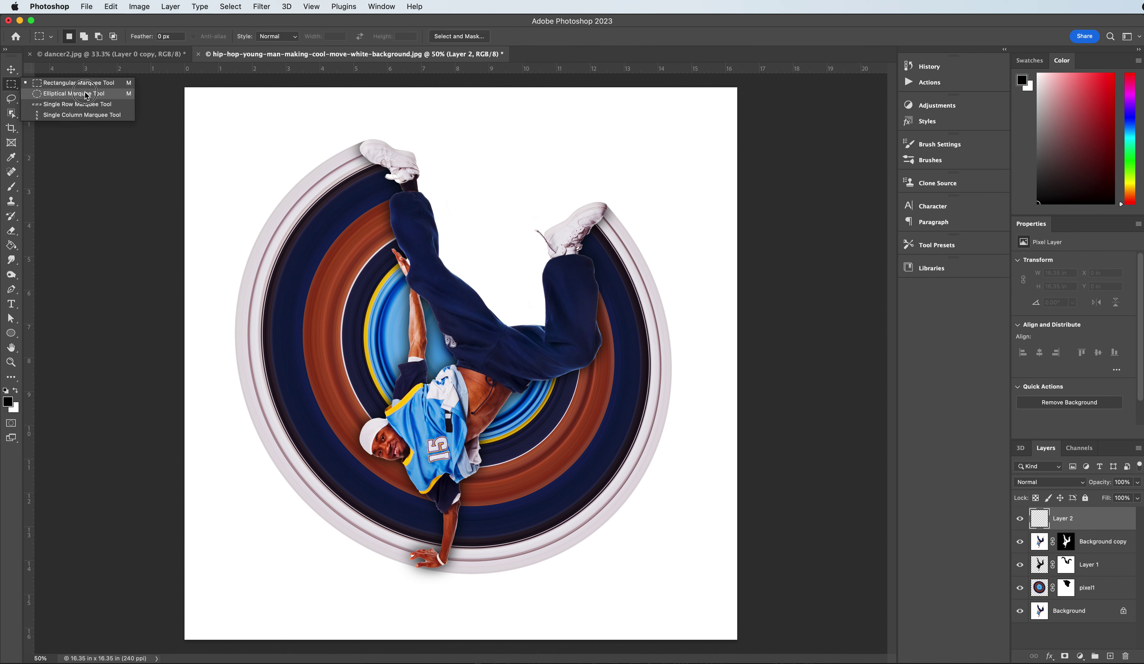
left_click(68, 95)
left_click_drag(258, 566, 650, 576)
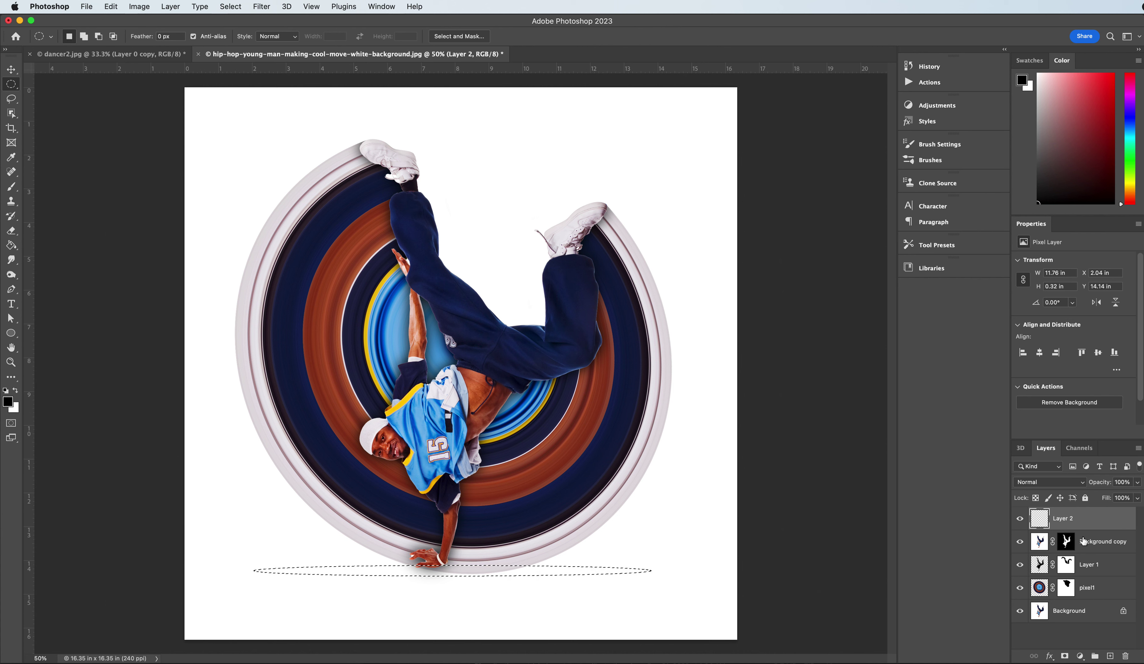
left_click(11, 245)
left_click(378, 577)
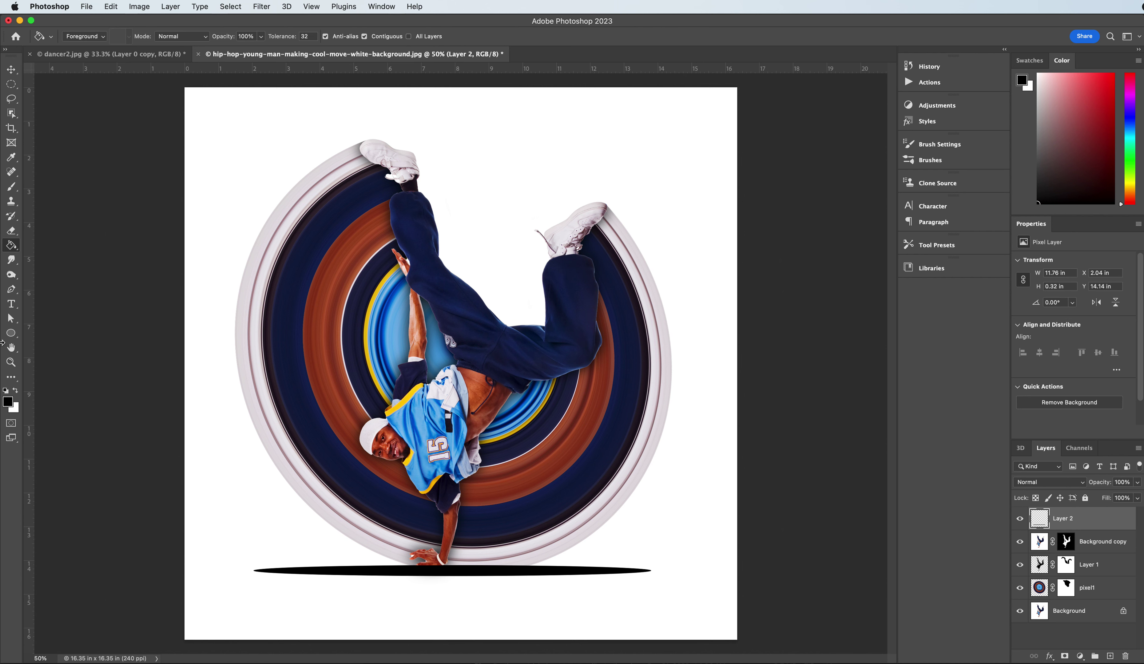
Step: Soften the black ground ellipse on Layer 2 with a Gaussian Blur
left_click(235, 5)
mouse_move(262, 7)
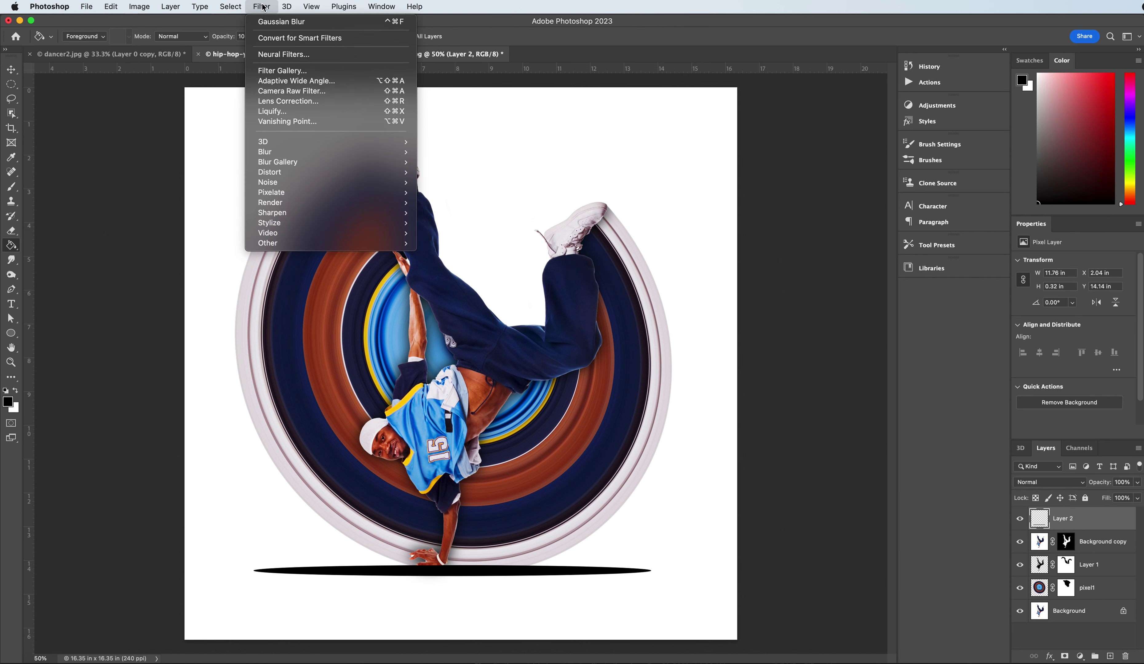
mouse_move(331, 155)
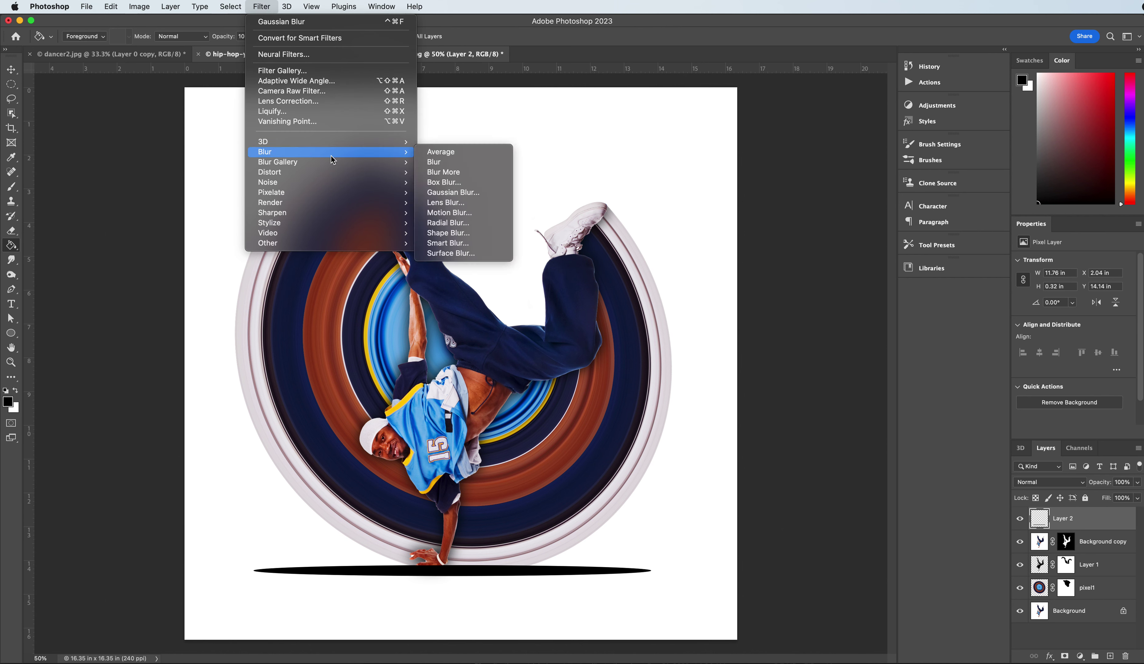
left_click(439, 193)
left_click_drag(192, 252, 189, 248)
left_click(277, 100)
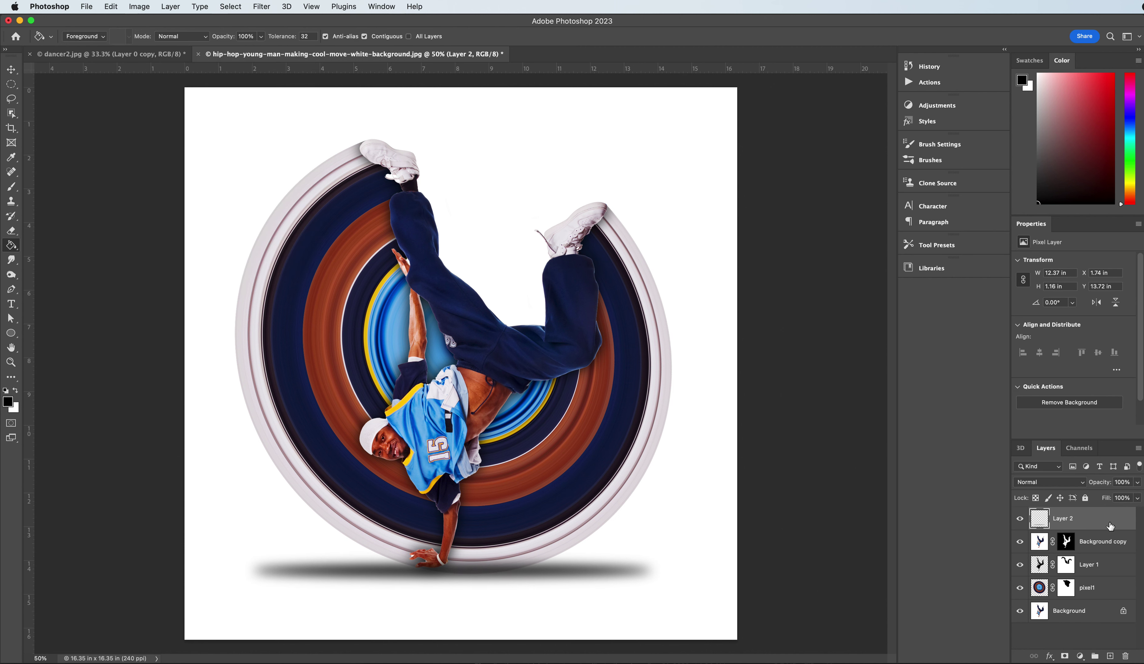
Step: Lower the ground shadow layer's opacity to 42% and place it directly beneath pixel1
left_click(1136, 483)
left_click_drag(1135, 495, 1067, 599)
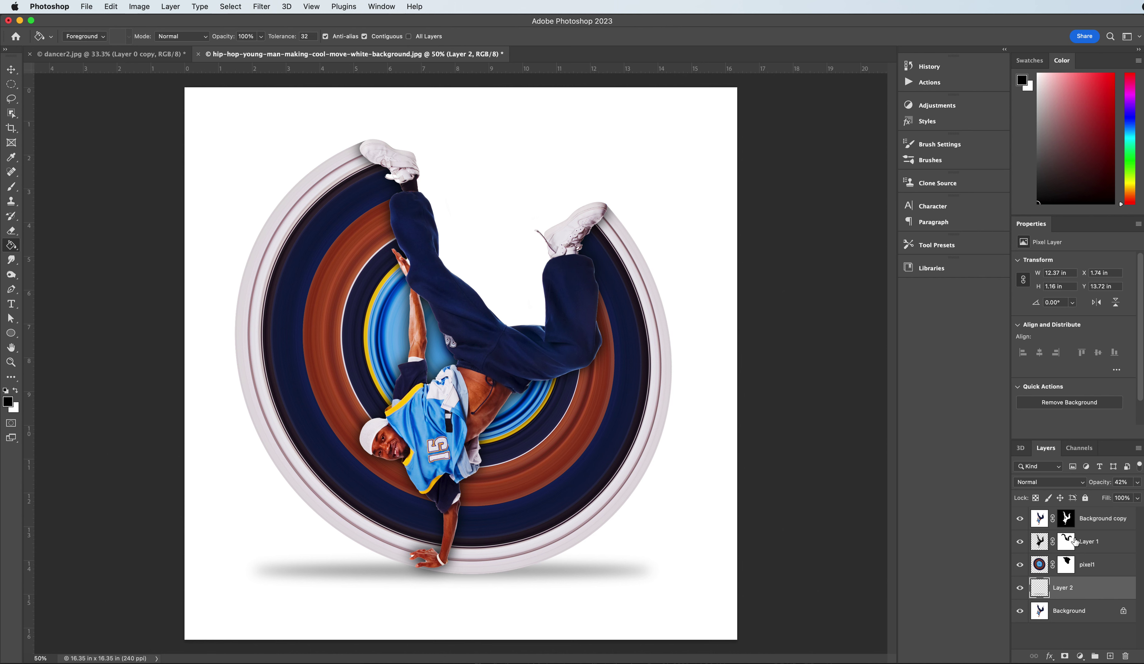
Step: Save the composition in Downloads as the Photoshop file dancer polar.psd with Maximize Compatibility on
key("super+shift+s")
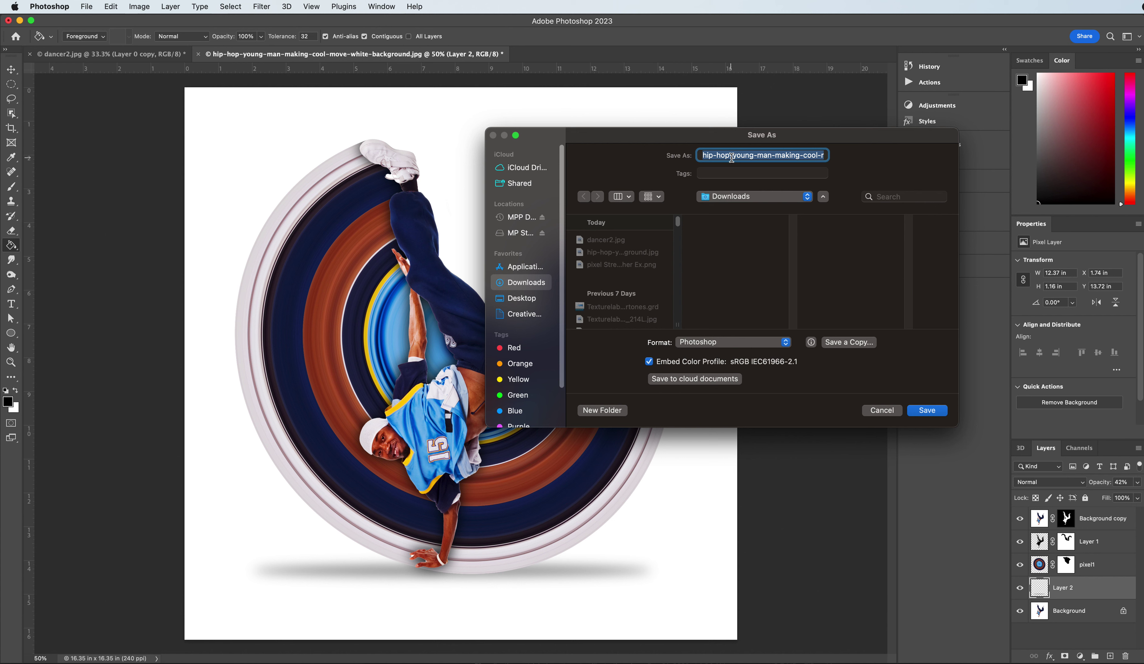
type("dancer polar.psd")
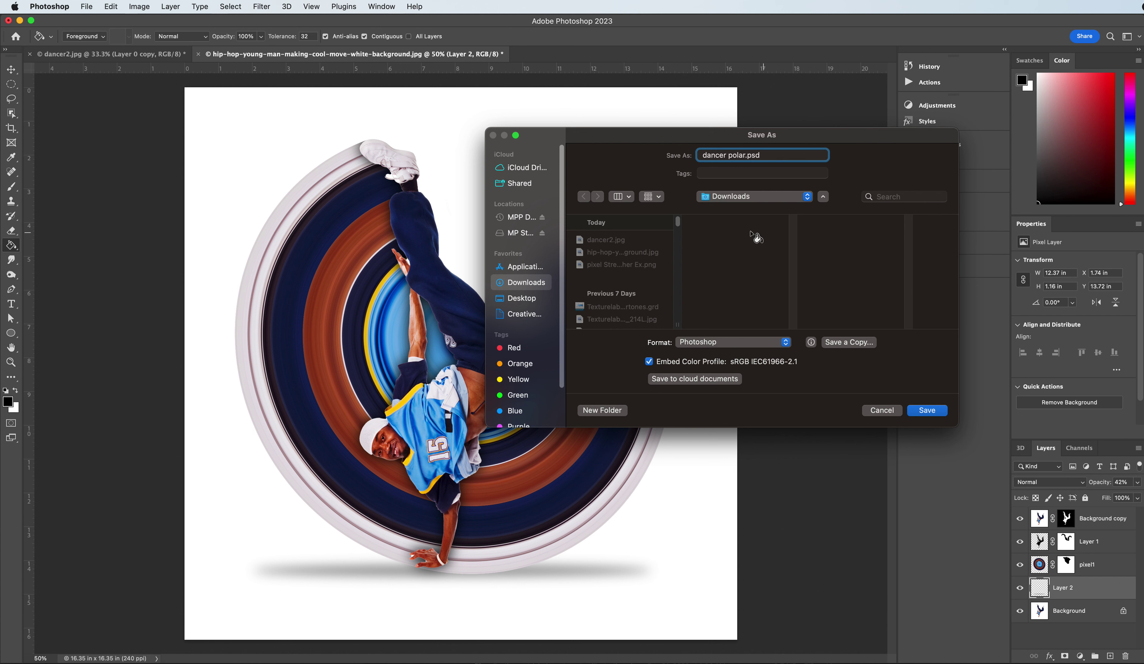
left_click(926, 411)
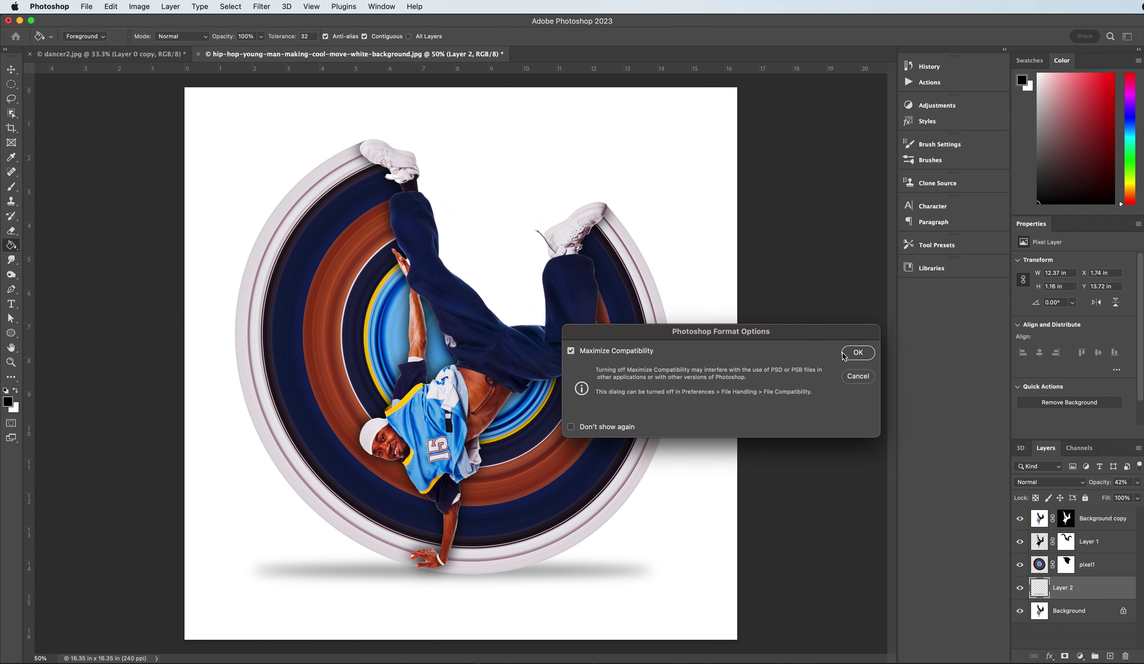
left_click(857, 352)
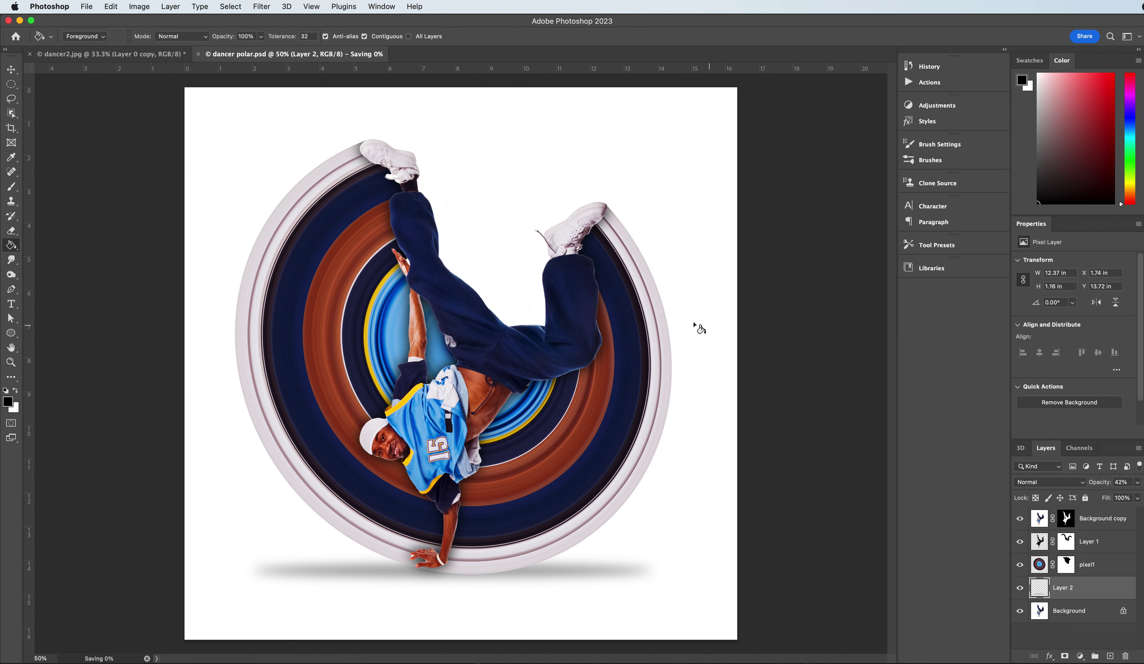
Step: Open the original hip-hop-young-man-making-cool-move-white-background.jpg from Downloads again
left_click(85, 8)
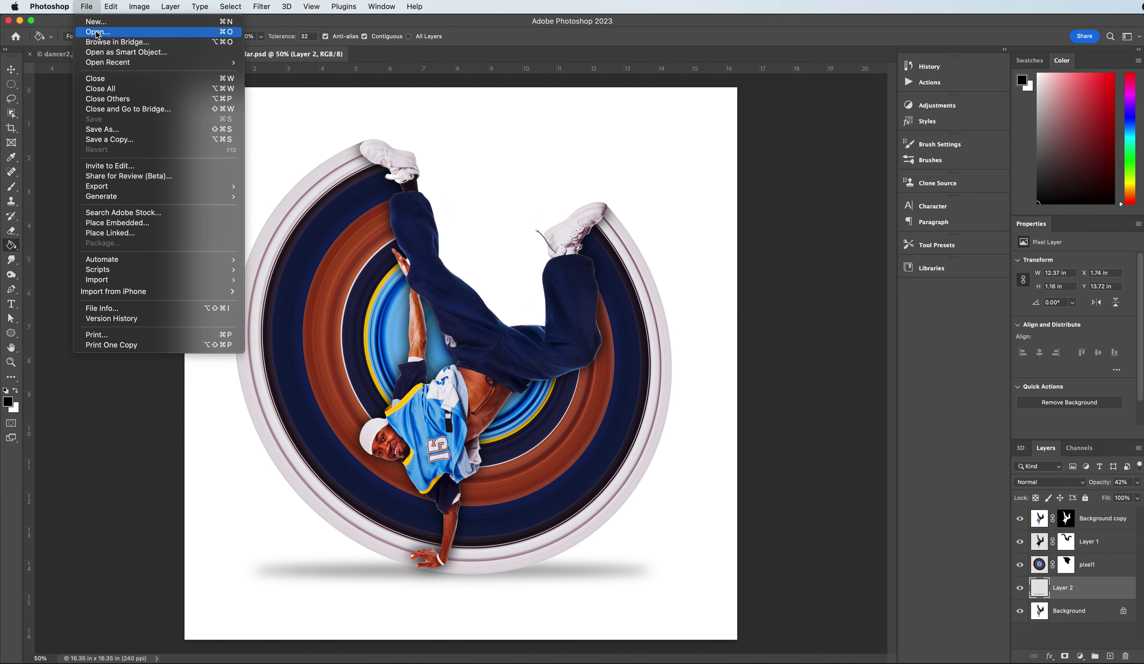
left_click(97, 32)
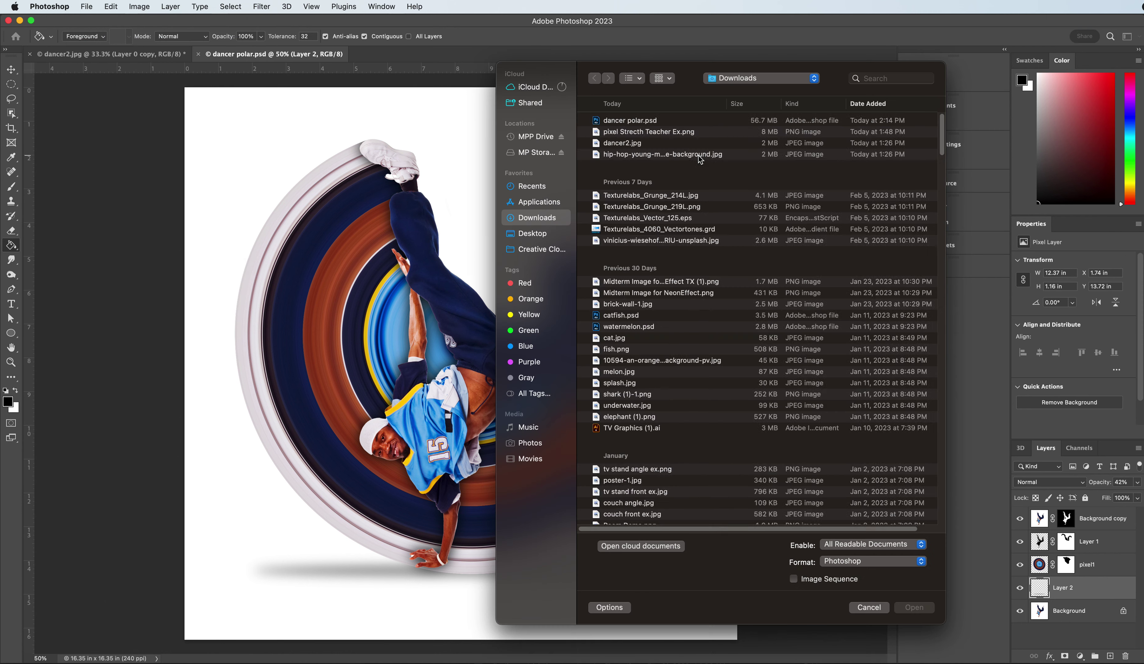
left_click(628, 156)
left_click(912, 609)
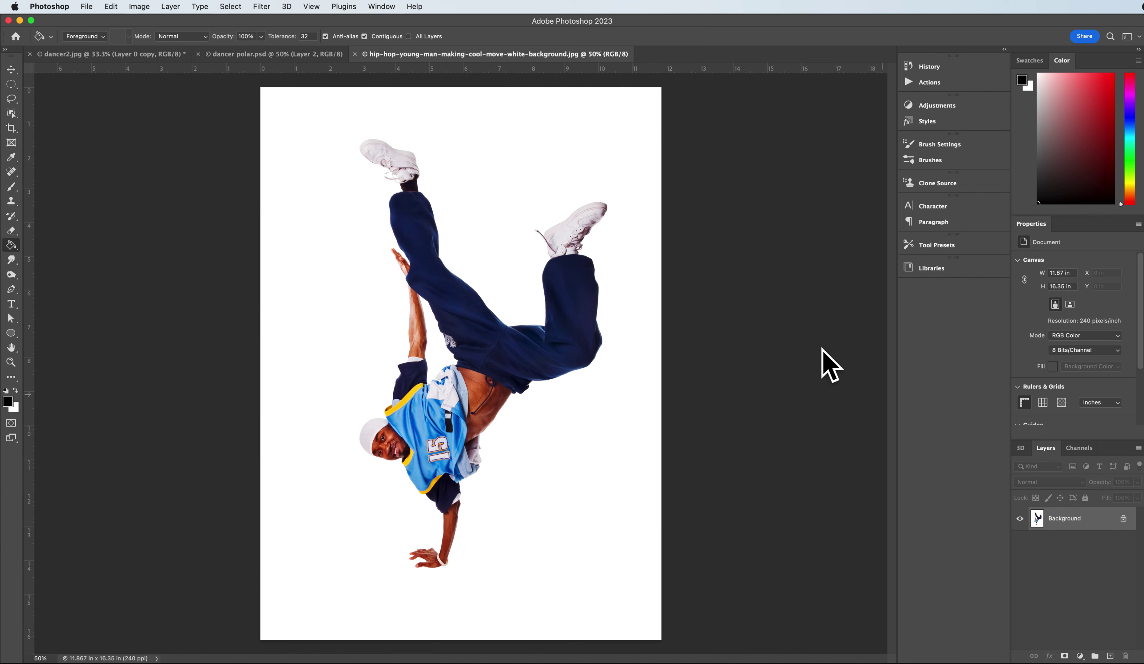
Step: Extend the canvas width to 20 inches around the centred dancer, with white as the extension colour
left_click(141, 9)
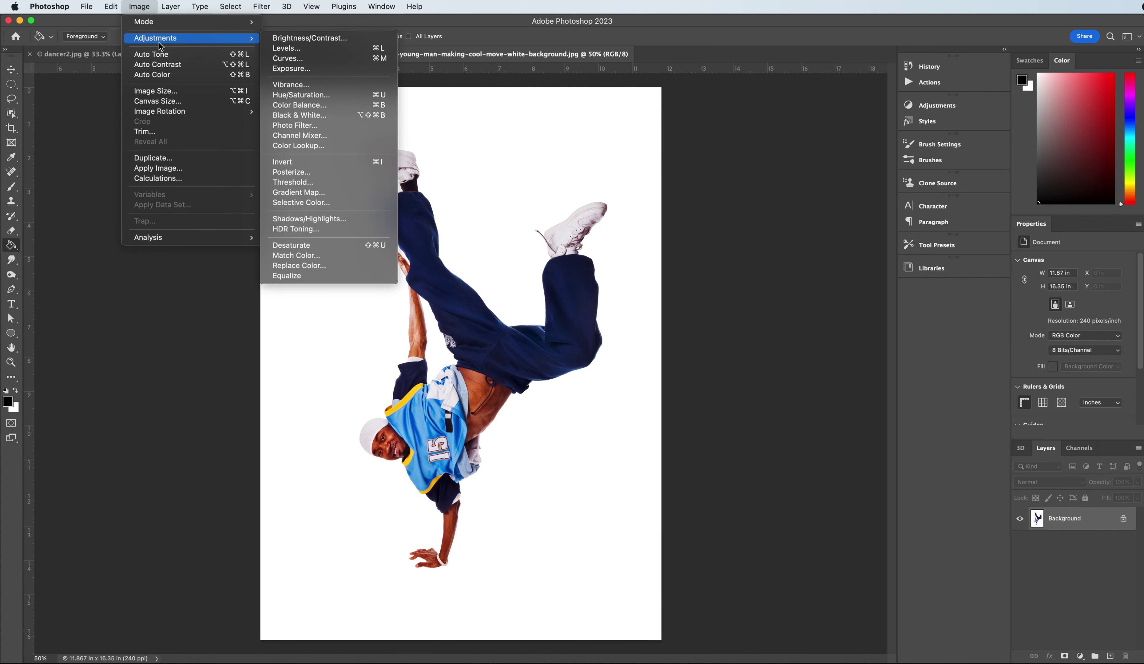
mouse_move(117, 5)
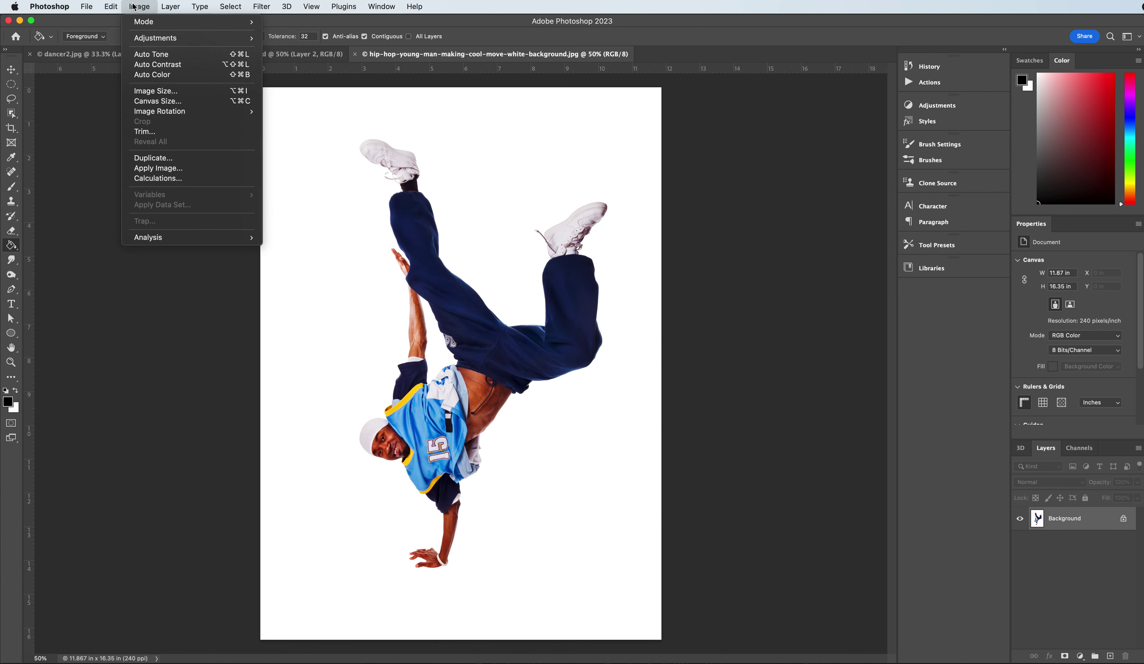
left_click(156, 100)
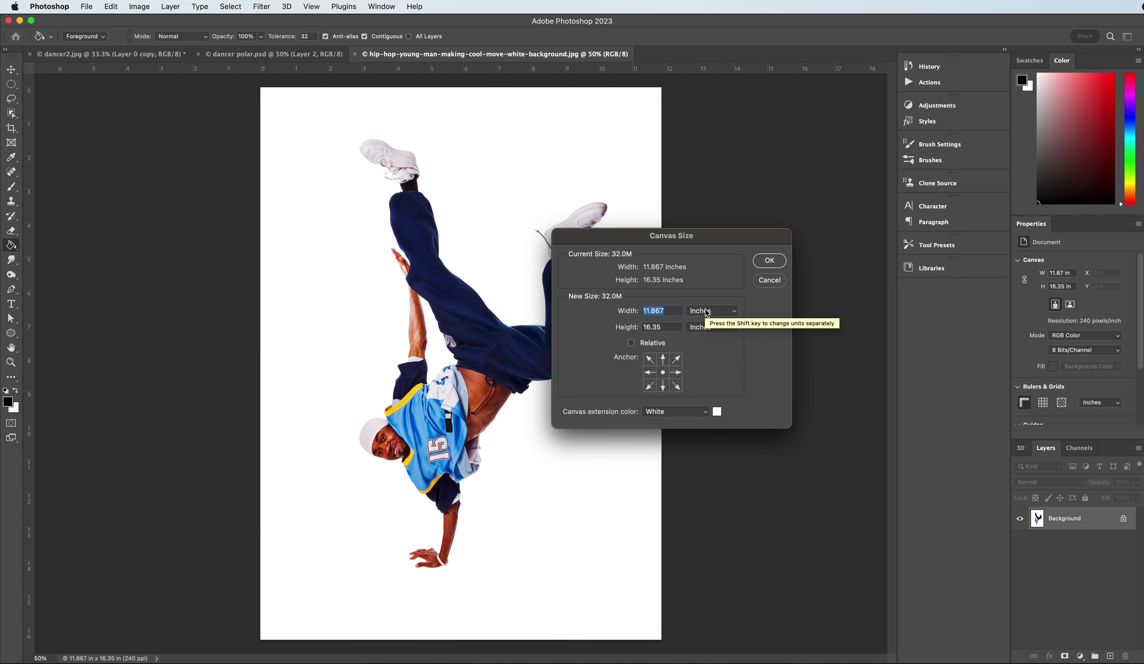
type("20")
left_click(770, 261)
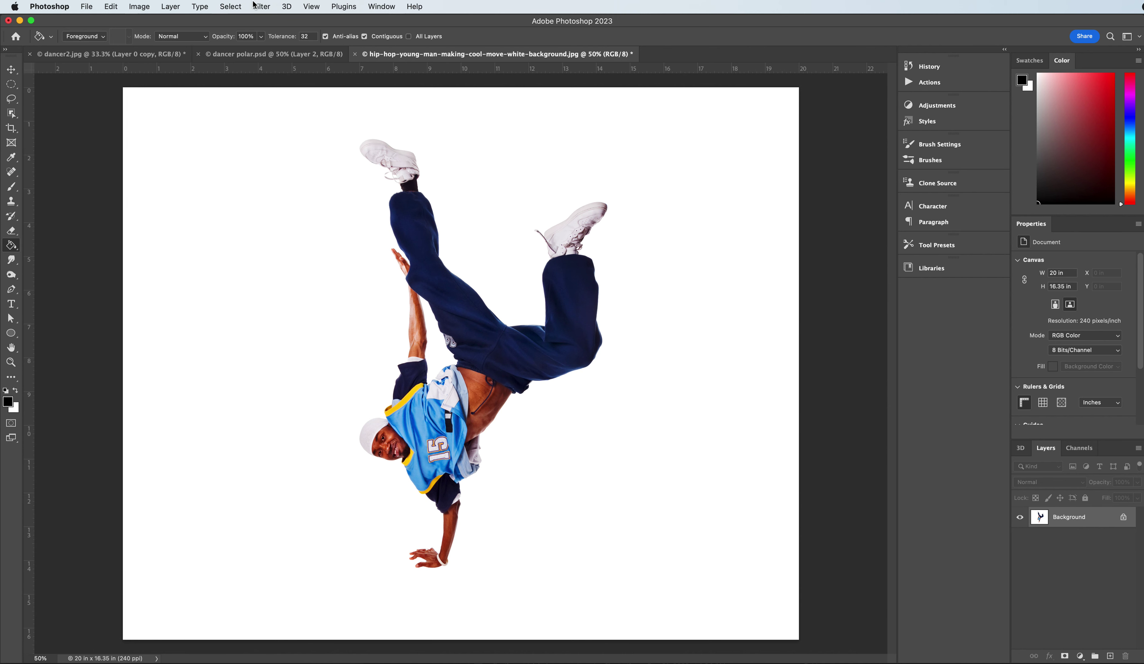
Step: Select the dancer as the subject, duplicate the Background layer, and mask the copy to the dancer's outline
left_click(230, 7)
left_click(254, 140)
left_click_drag(1065, 518, 1111, 657)
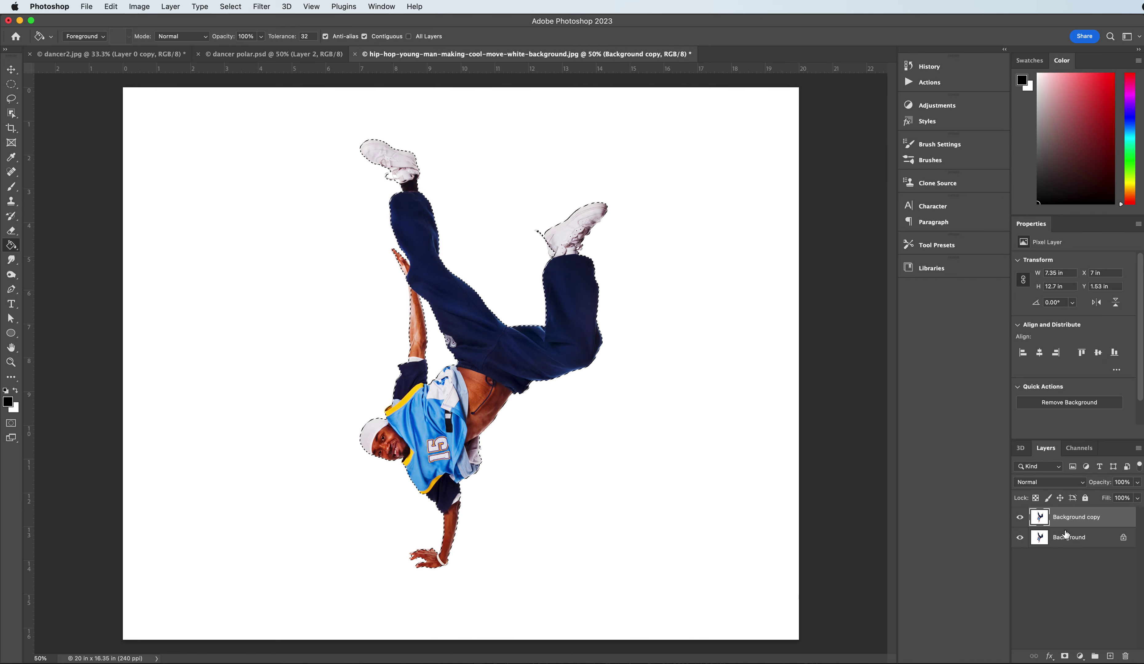
right_click(1073, 524)
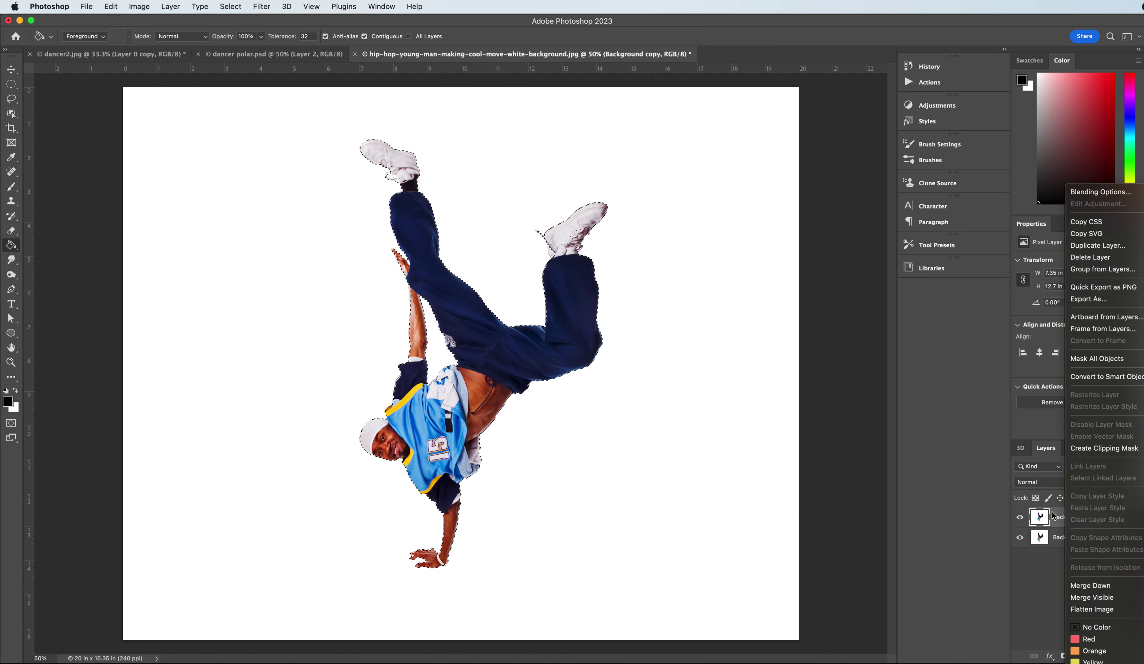
left_click(1052, 513)
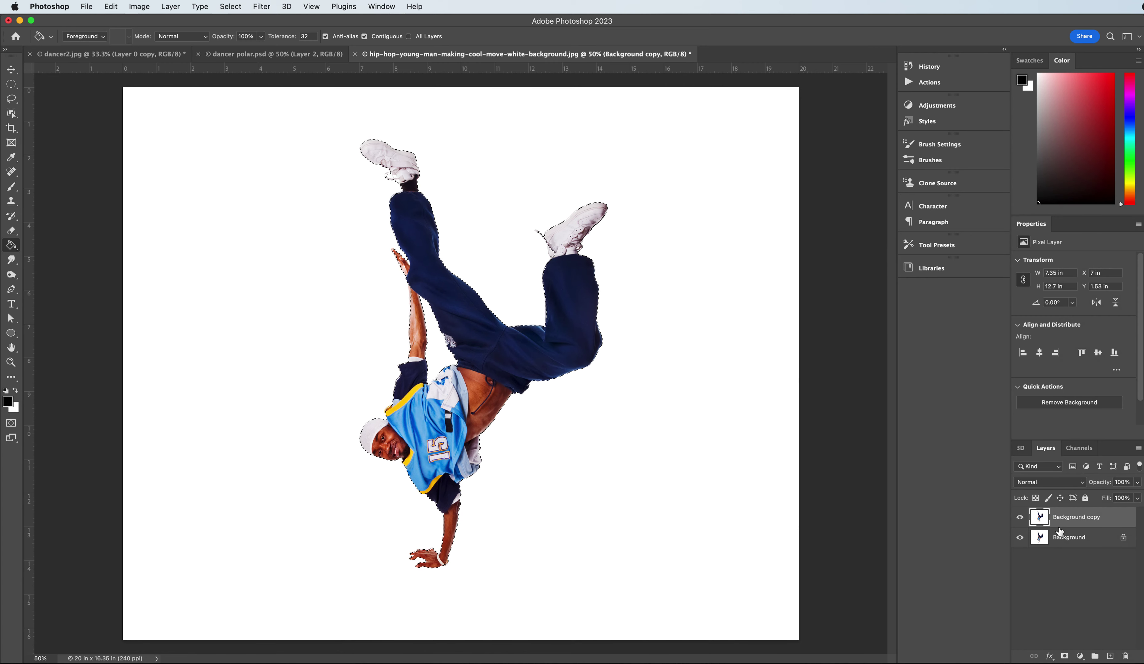
left_click(1064, 655)
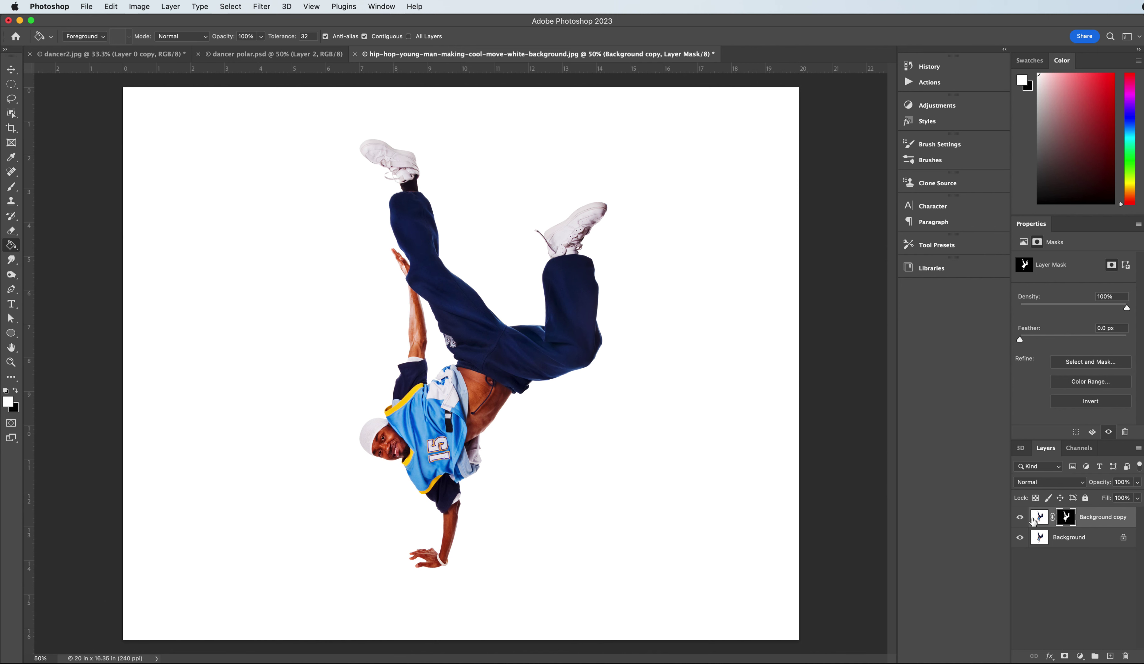
Step: Hide the original Background and add an empty layer directly beneath the masked Background copy
left_click(1020, 538)
left_click(1110, 656)
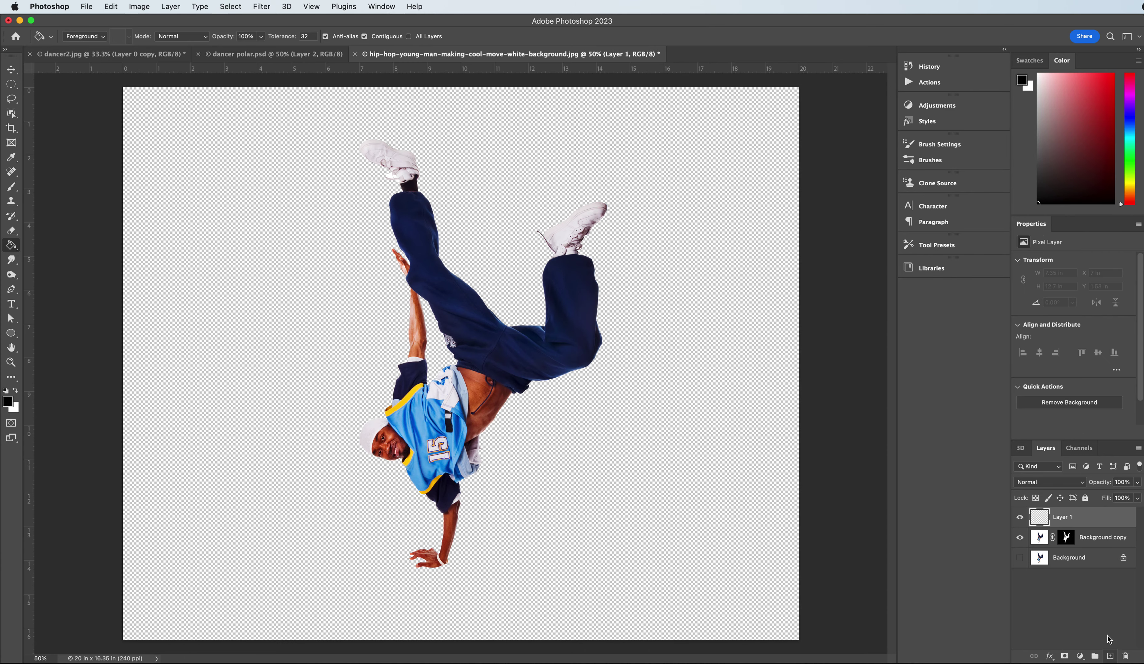
left_click_drag(1071, 520, 1006, 543)
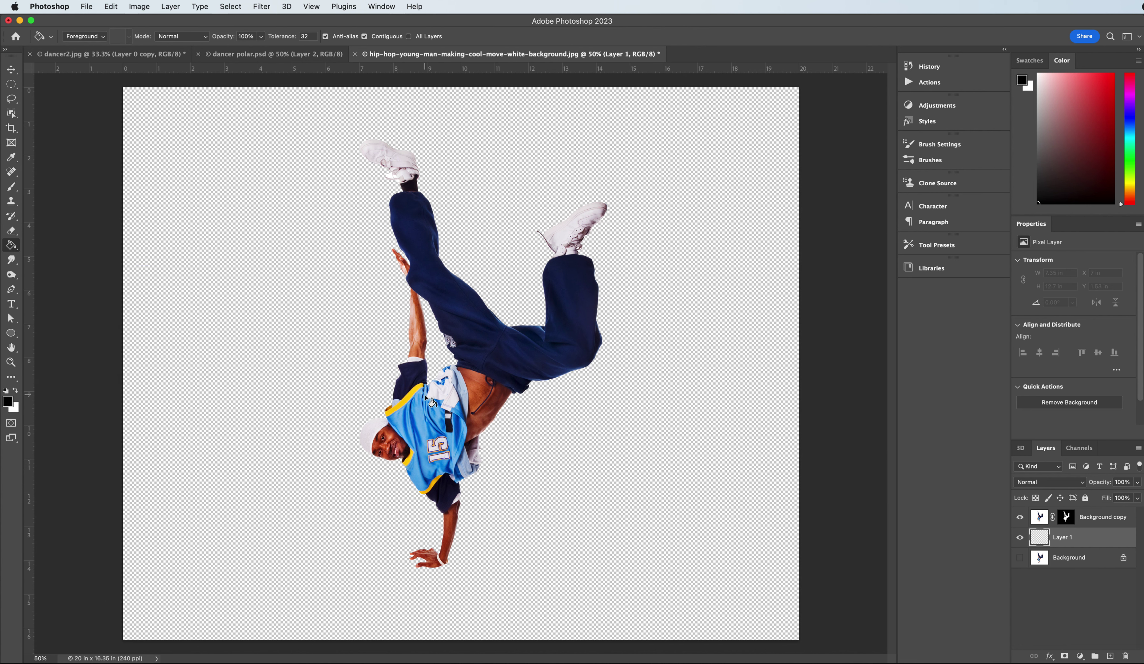
Step: Pick a light sky blue as the foreground colour and fill the empty Layer 1 with it
left_click(12, 404)
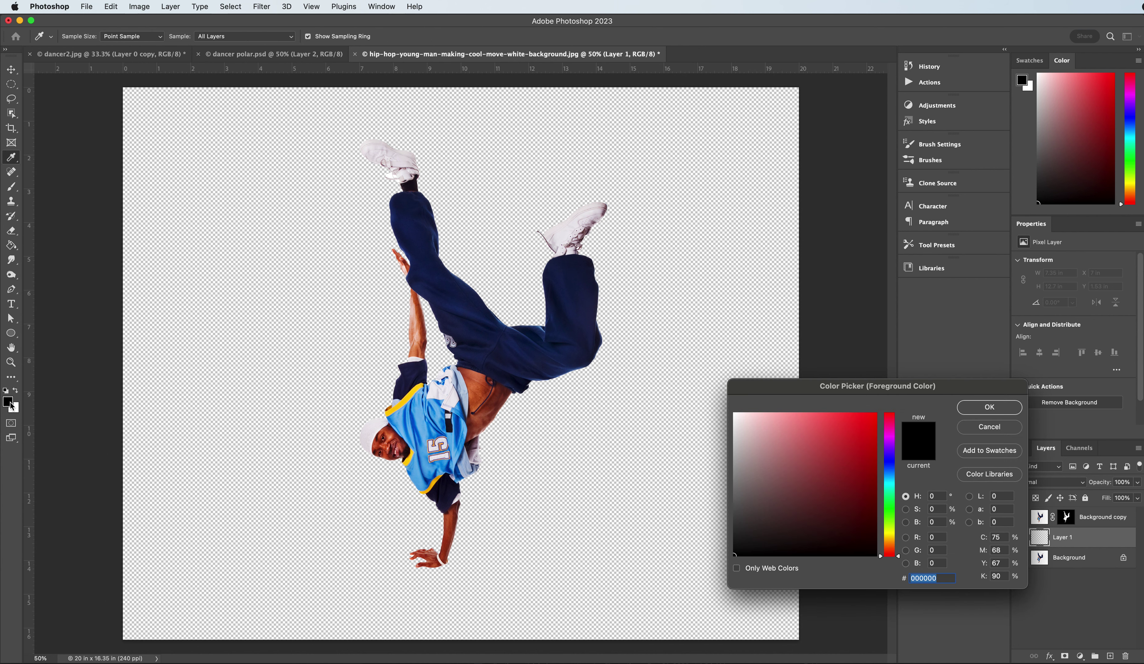
left_click(896, 477)
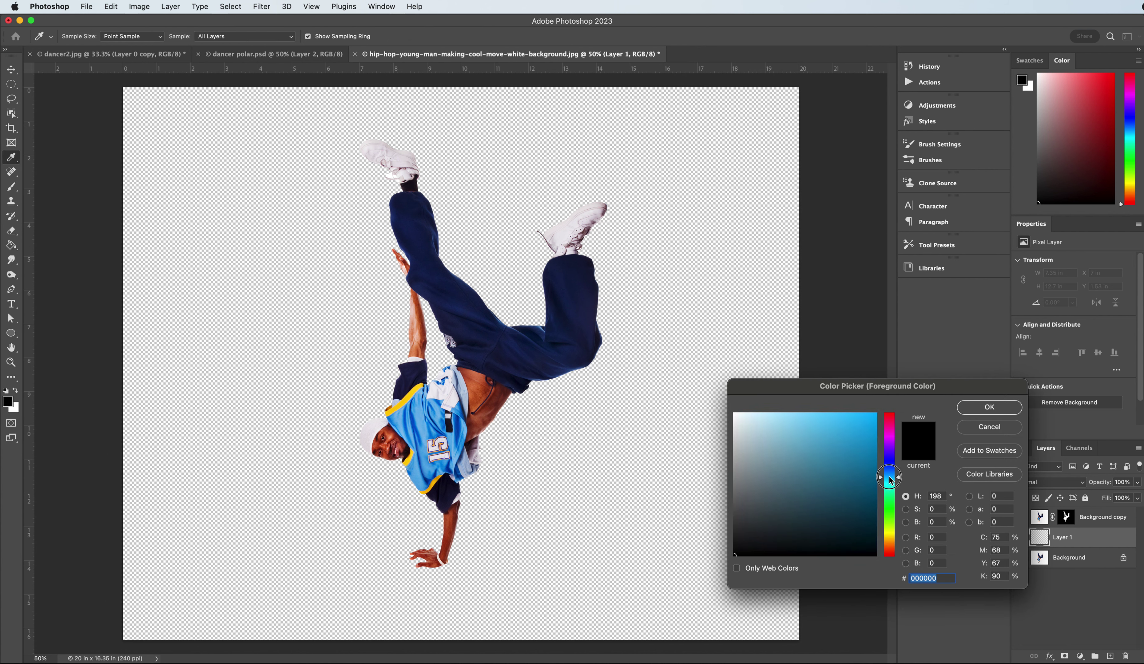
left_click(809, 414)
left_click_drag(809, 409, 808, 409)
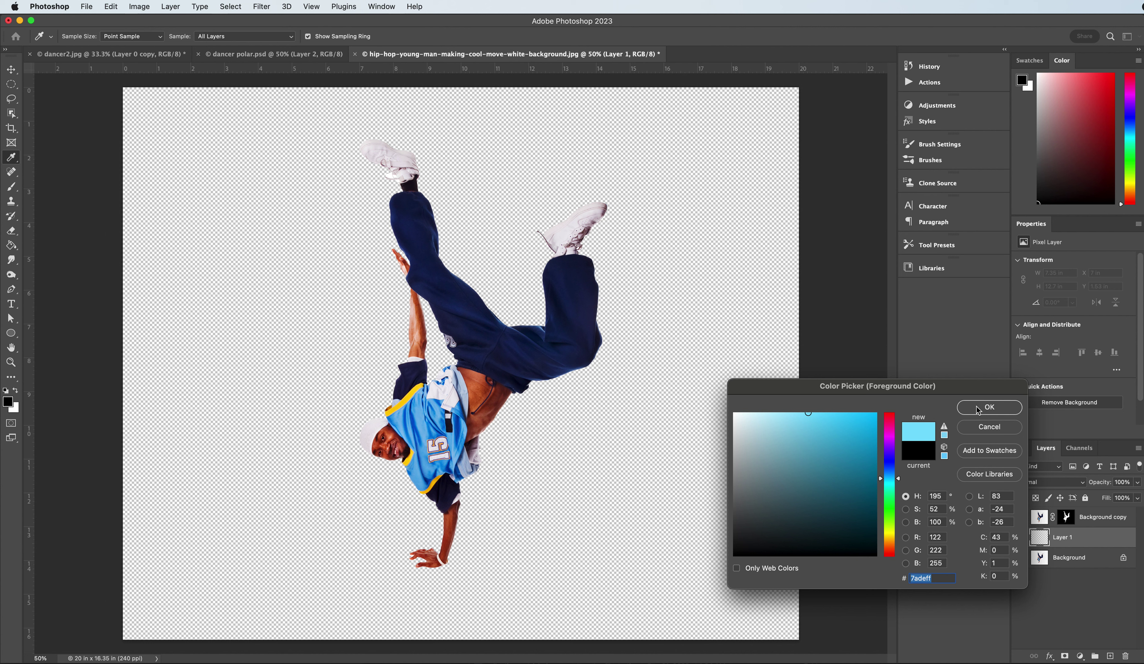
left_click(802, 413)
left_click(989, 407)
key("g")
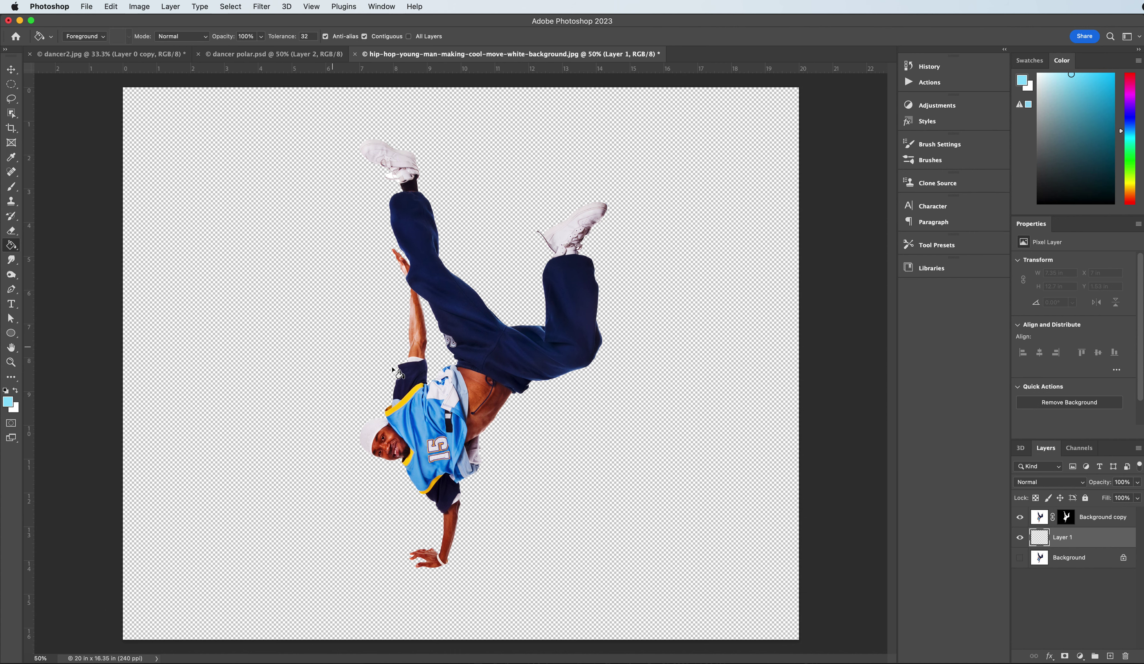
left_click(443, 455)
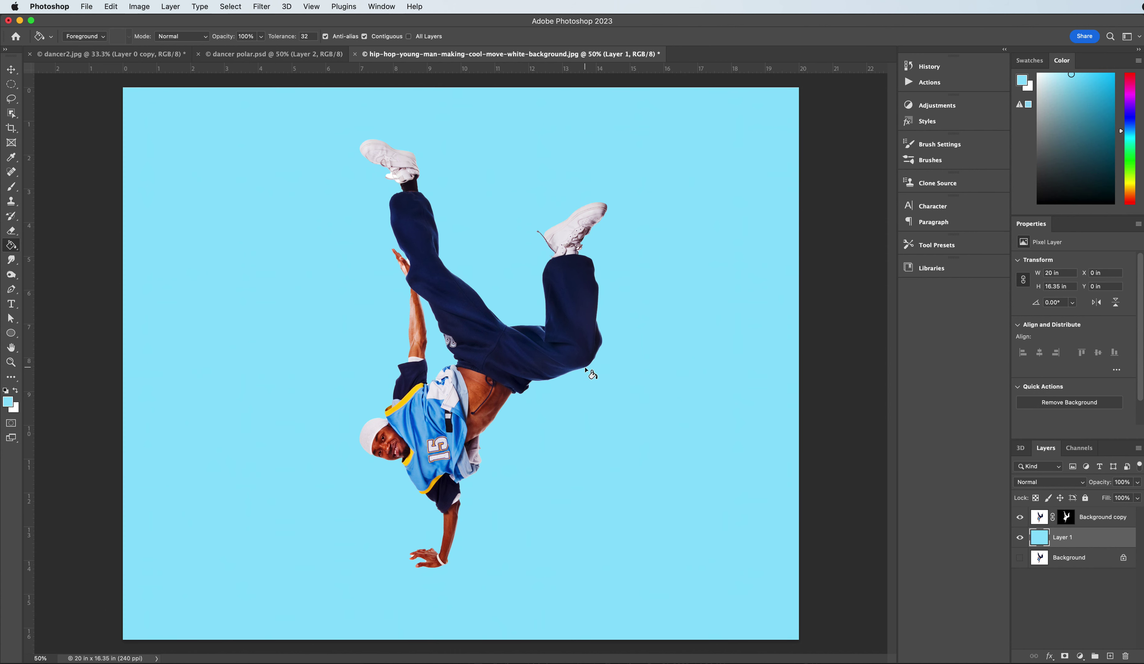
Step: Move the masked dancer to the right half of the canvas, to about X 4.4 in, Y -0.04 in
left_click(11, 69)
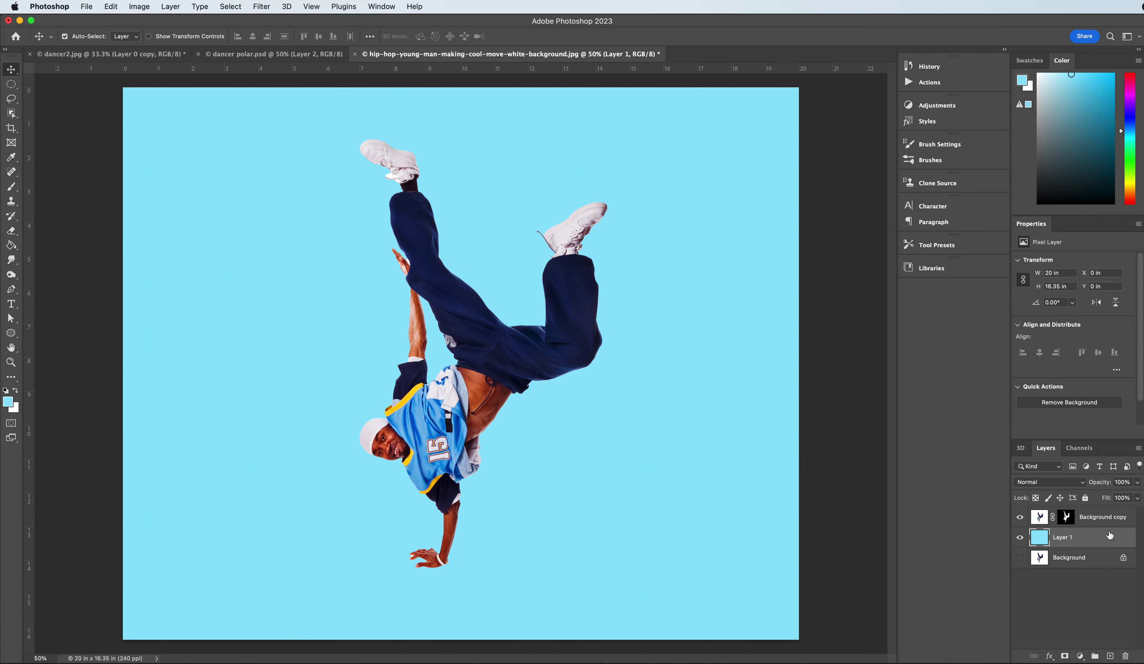
left_click(485, 369)
left_click_drag(483, 367, 621, 390)
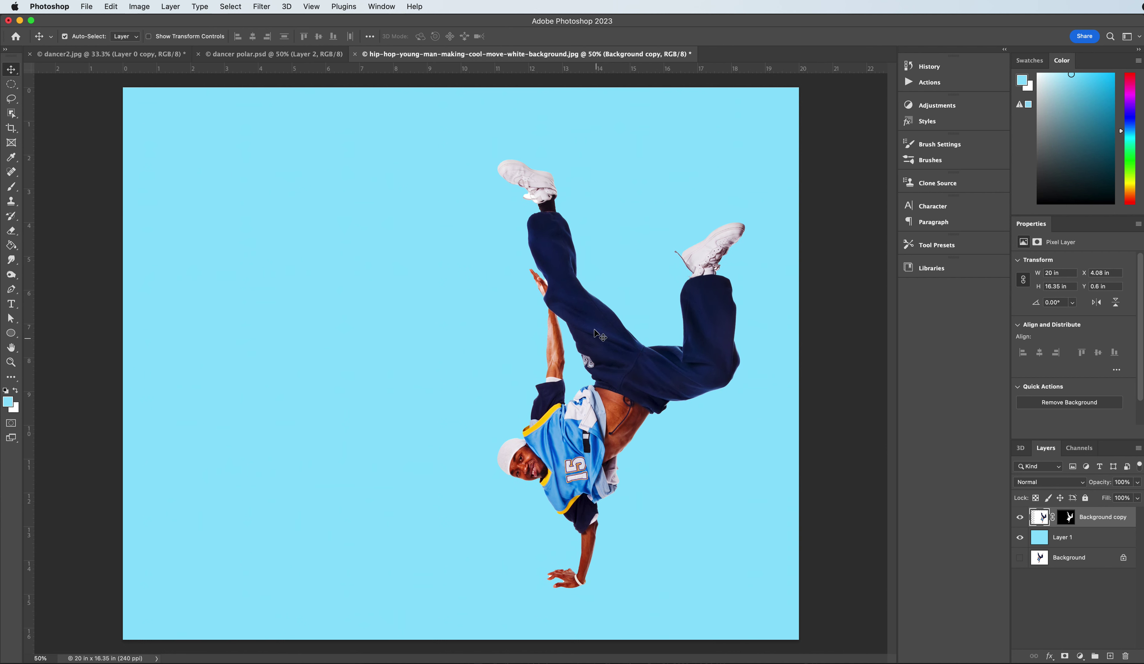
left_click_drag(570, 265, 582, 243)
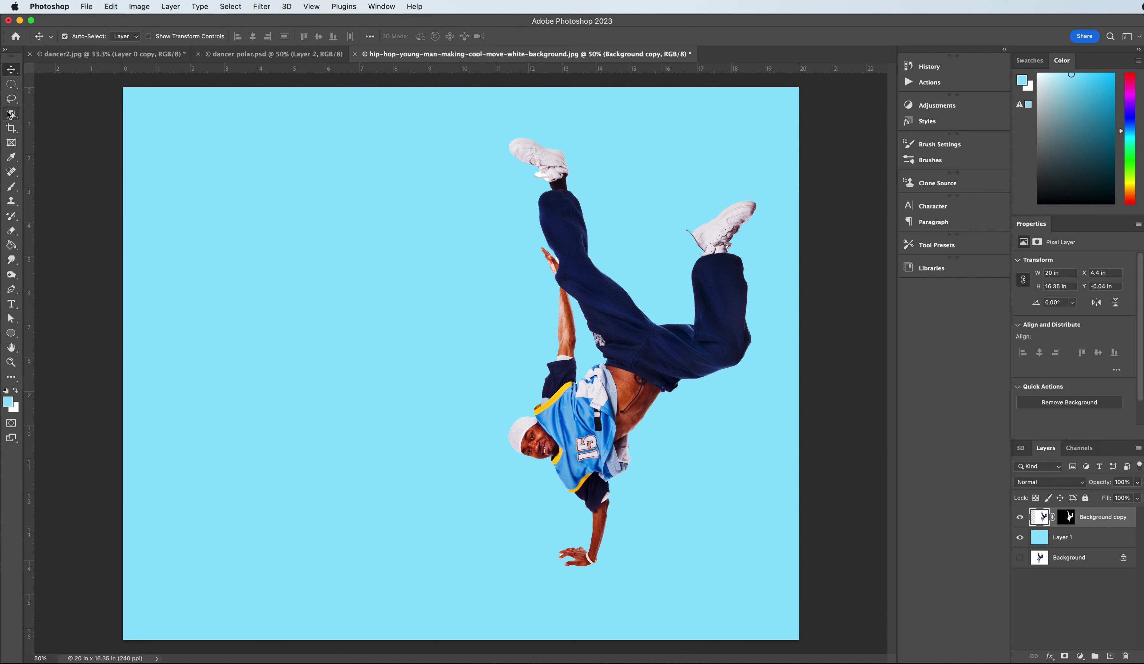
Step: Copy a thin vertical strip about 0.09 by 5.89 in from the dancer's torso and supporting arm to a new layer, and move it left of him
left_click_drag(11, 84, 69, 84)
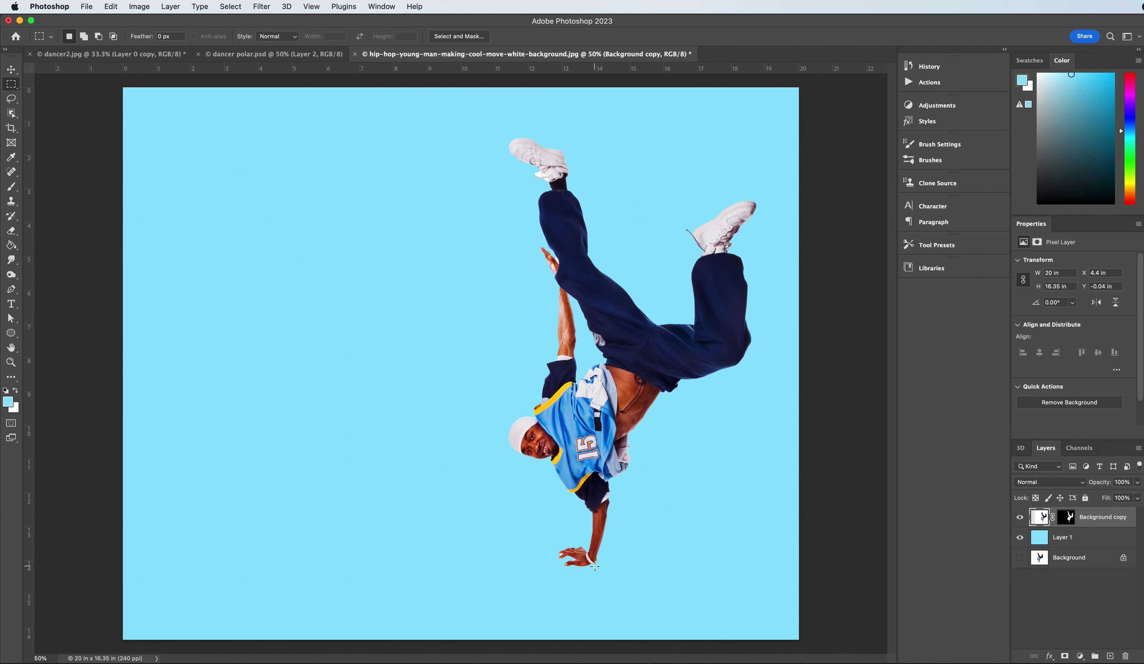
left_click_drag(595, 566, 592, 367)
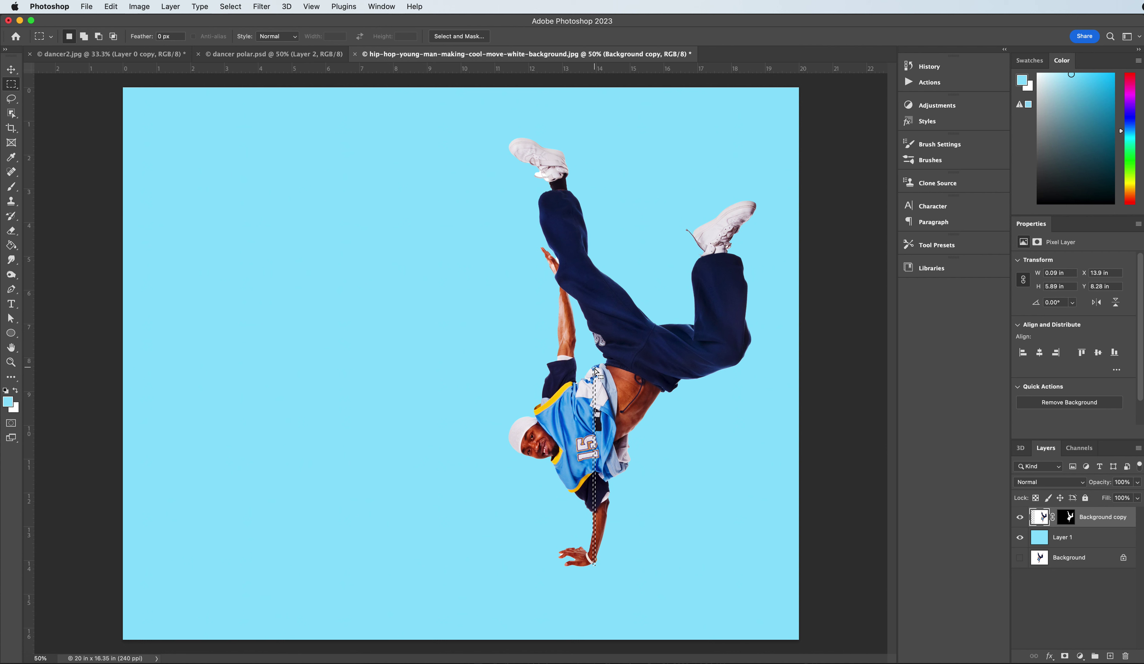
key("super+j")
left_click(11, 69)
left_click_drag(595, 524, 470, 525)
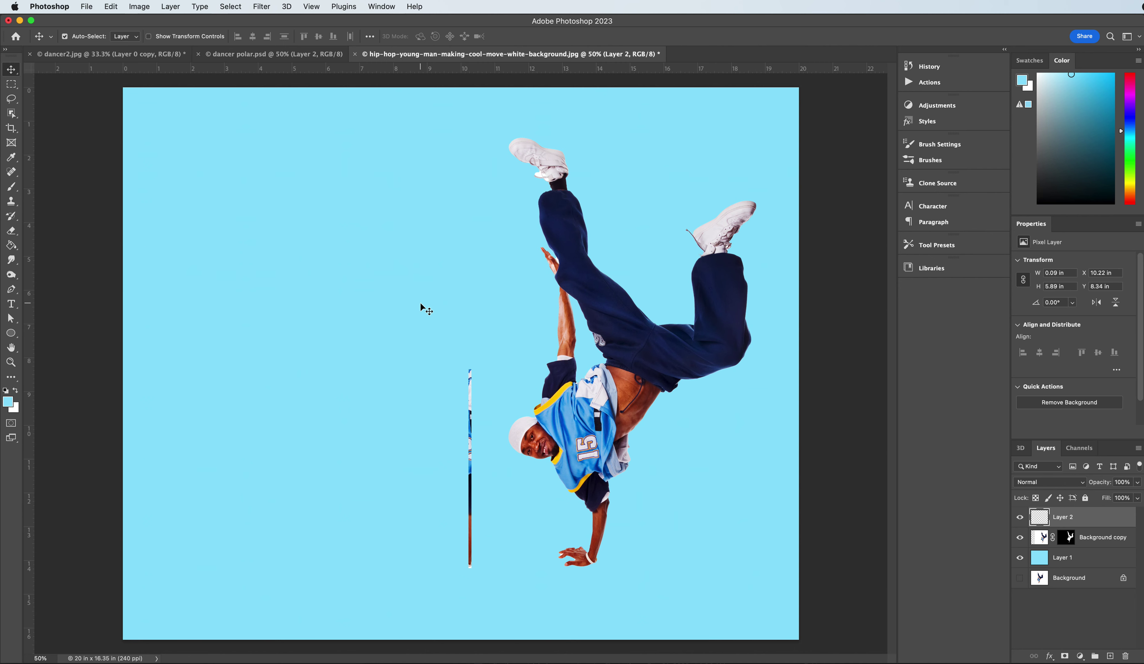
Step: Copy a thin vertical strip about 0.08 by 9.11 in, from the dancer's raised shoe down to his jersey, to a new layer from Background copy
left_click(12, 84)
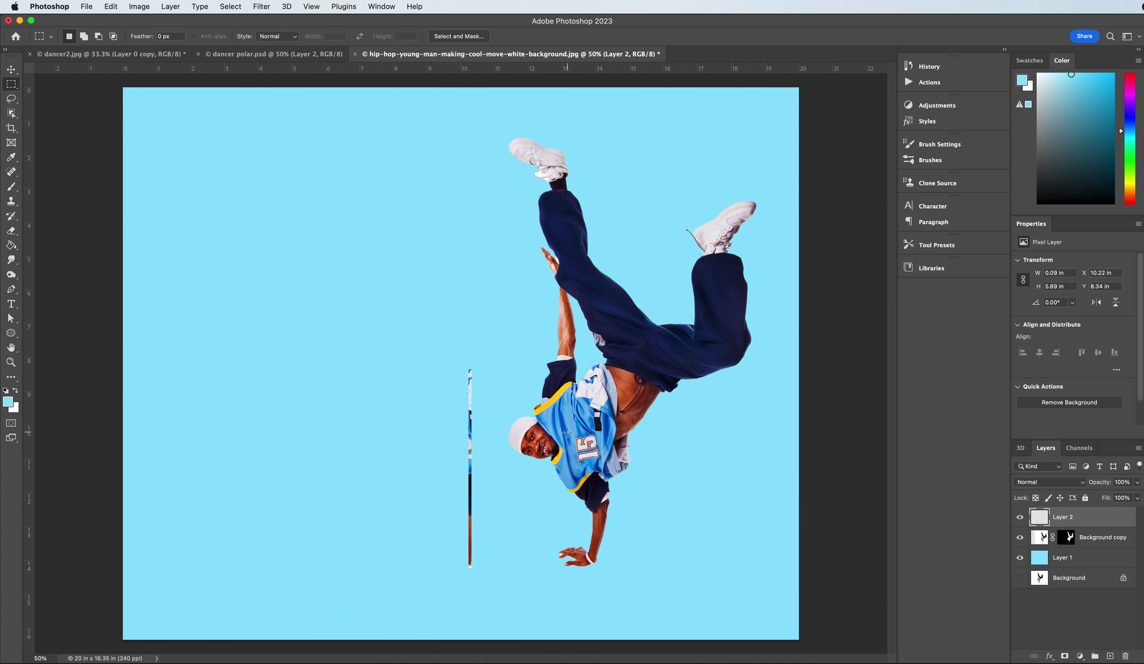
left_click_drag(563, 460, 557, 157)
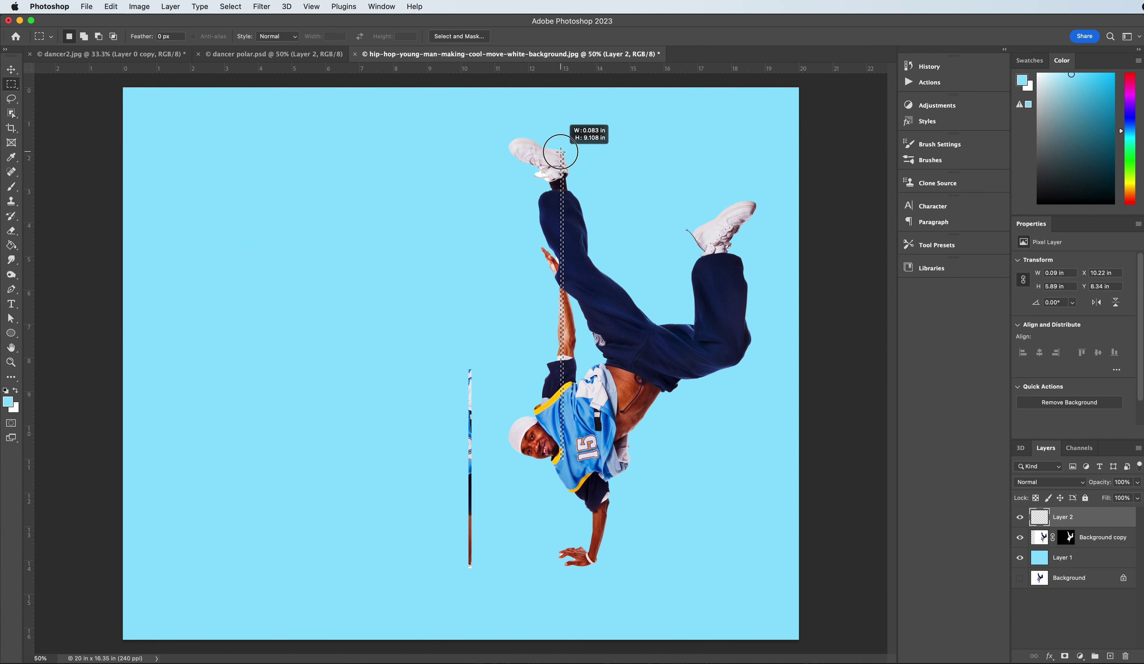
left_click_drag(560, 151, 562, 155)
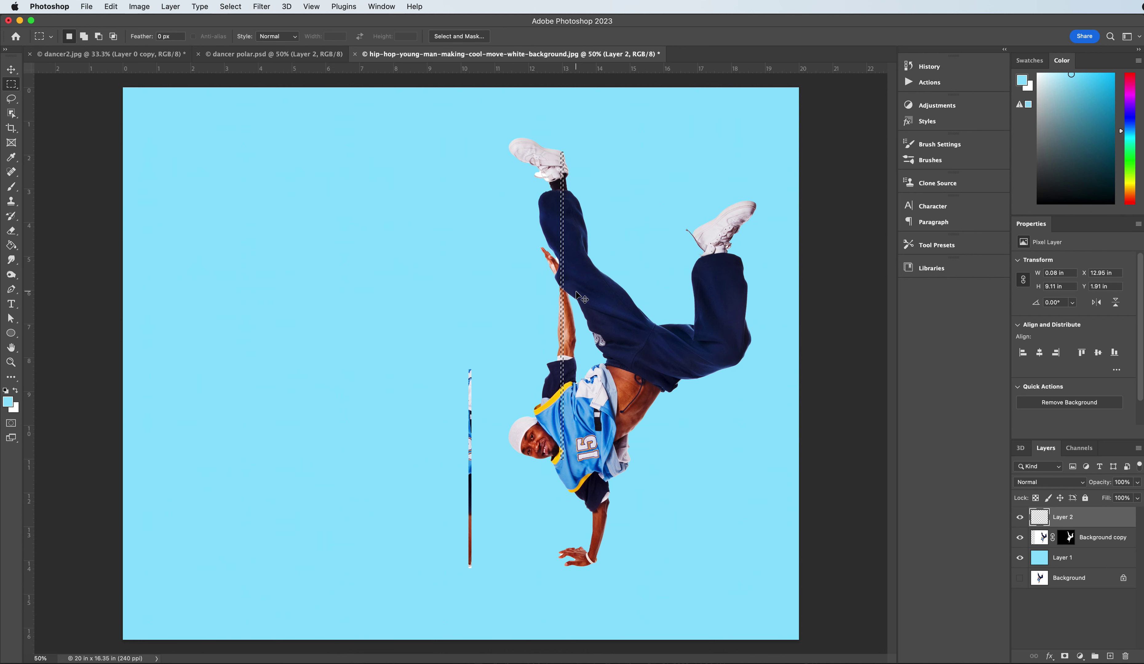
key("super+j")
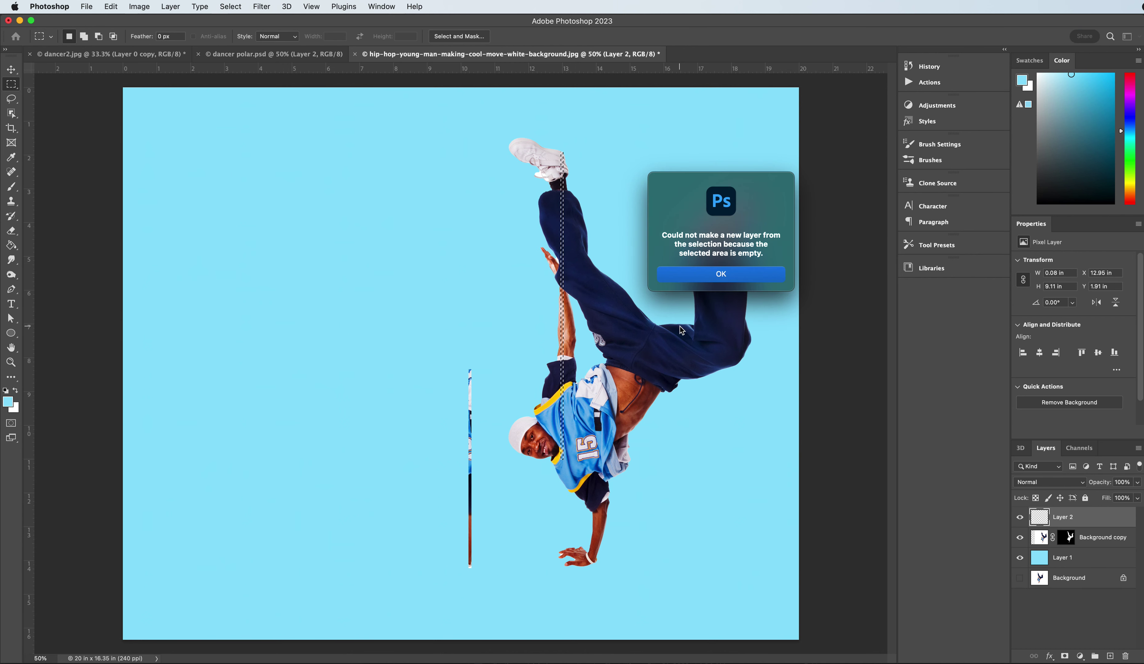
left_click(720, 279)
left_click(1038, 539)
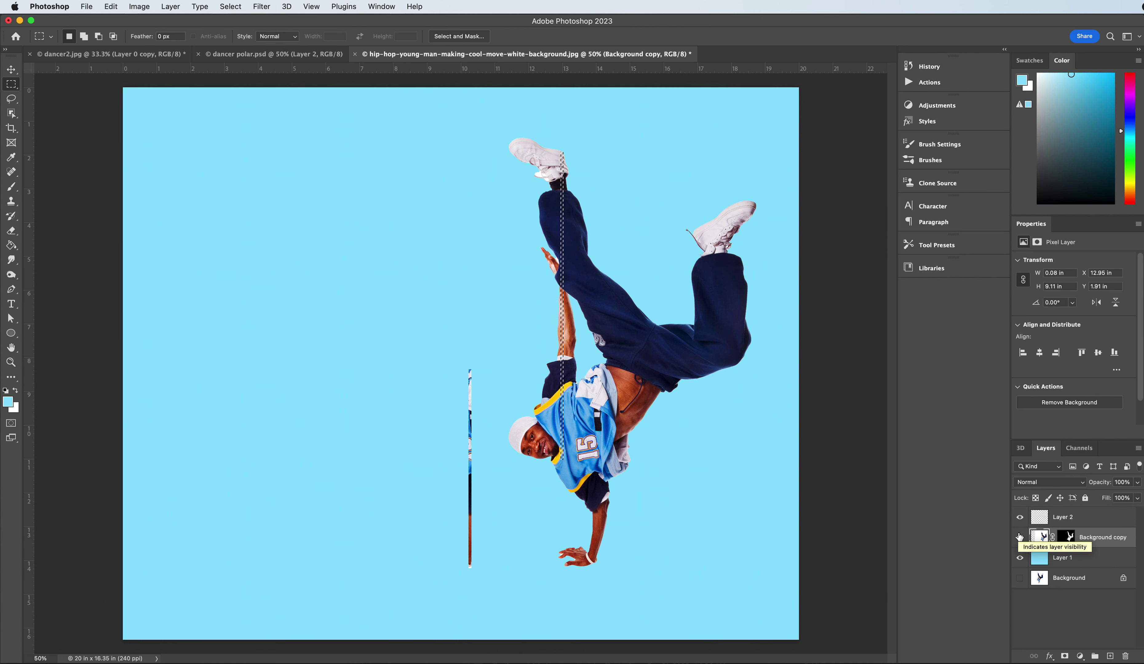
key("super+j")
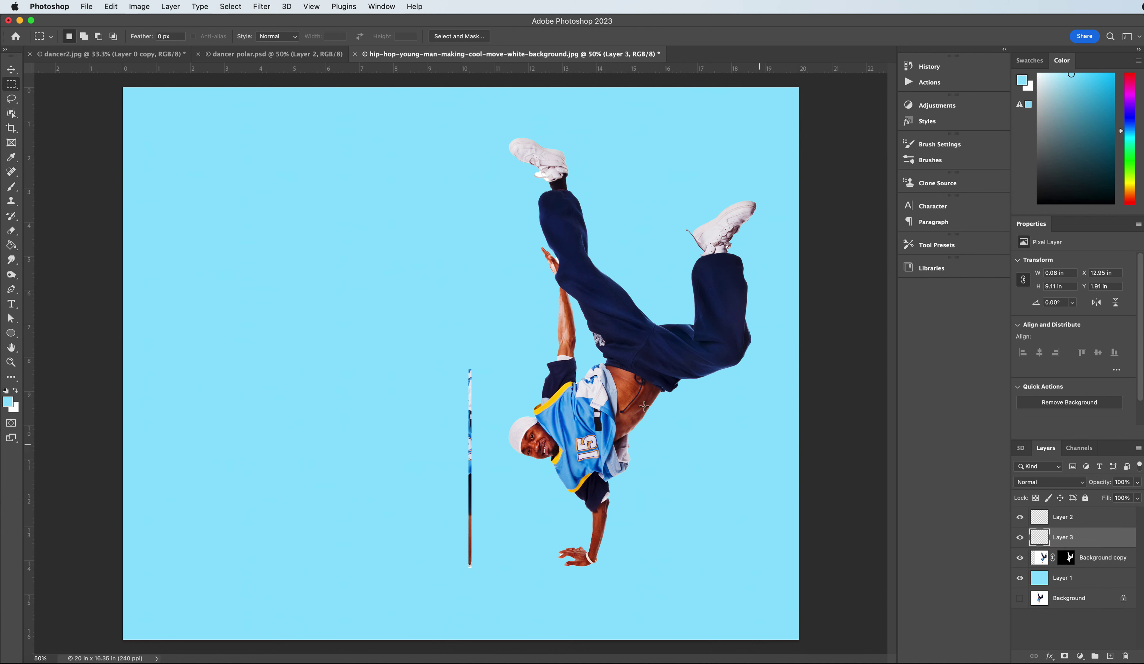
Step: Raise the shoe-to-jersey strip above Layer 2 and line it up over the first strip at about X 10.23 in, Y 1.24 in
left_click(11, 70)
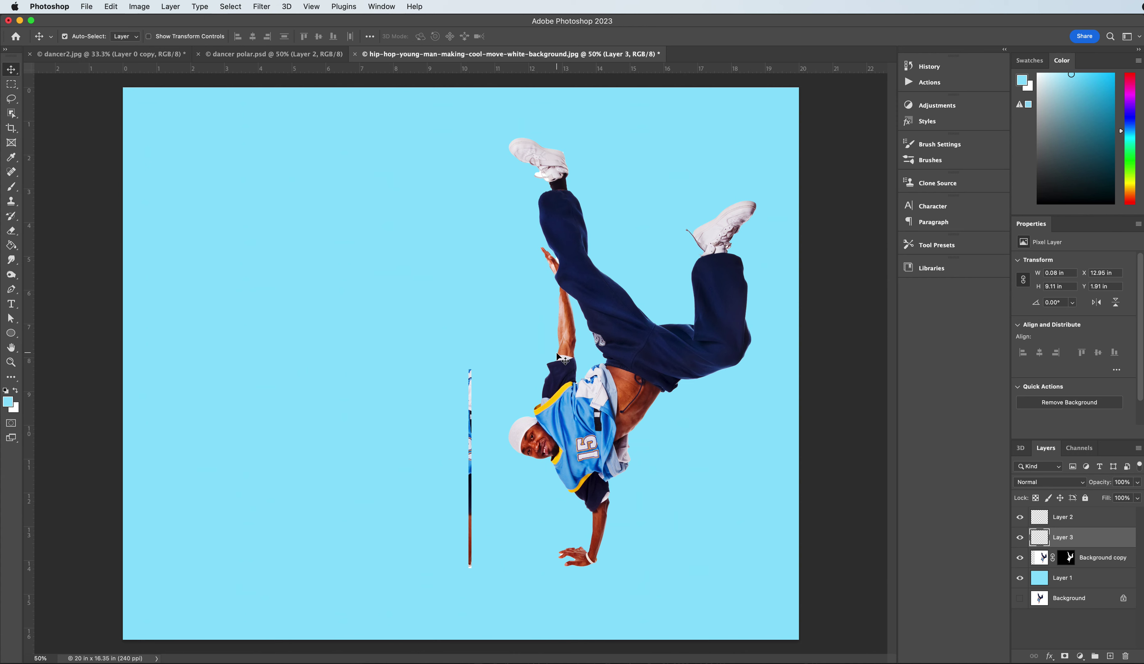
left_click_drag(552, 349, 460, 333)
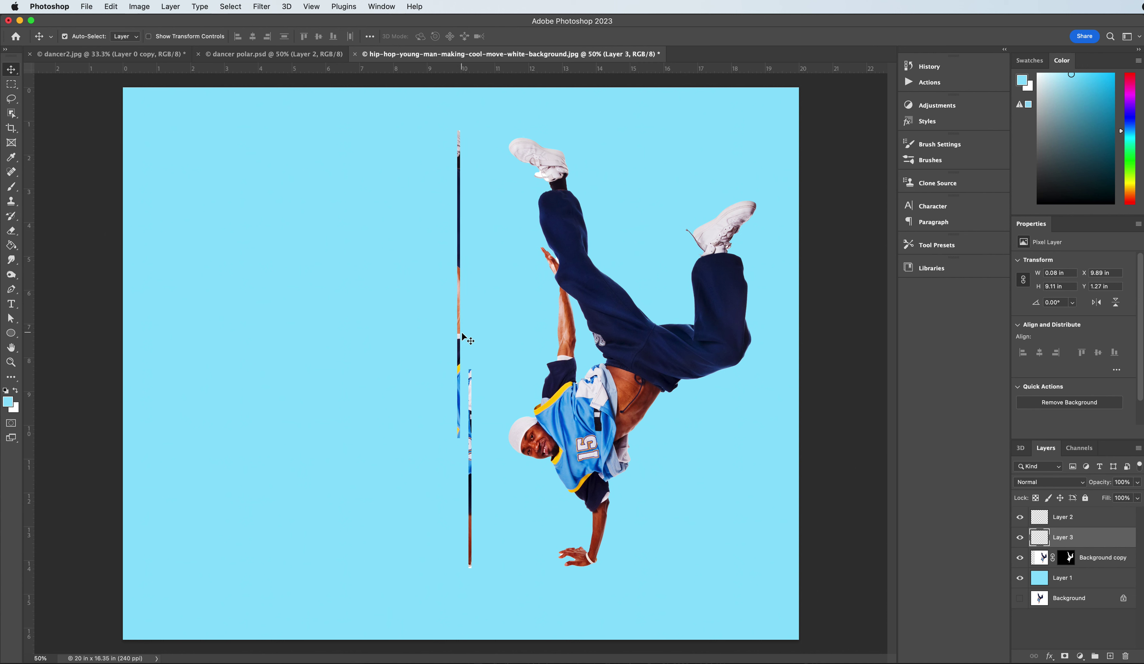
left_click_drag(457, 341, 467, 345)
key("ctrl+z")
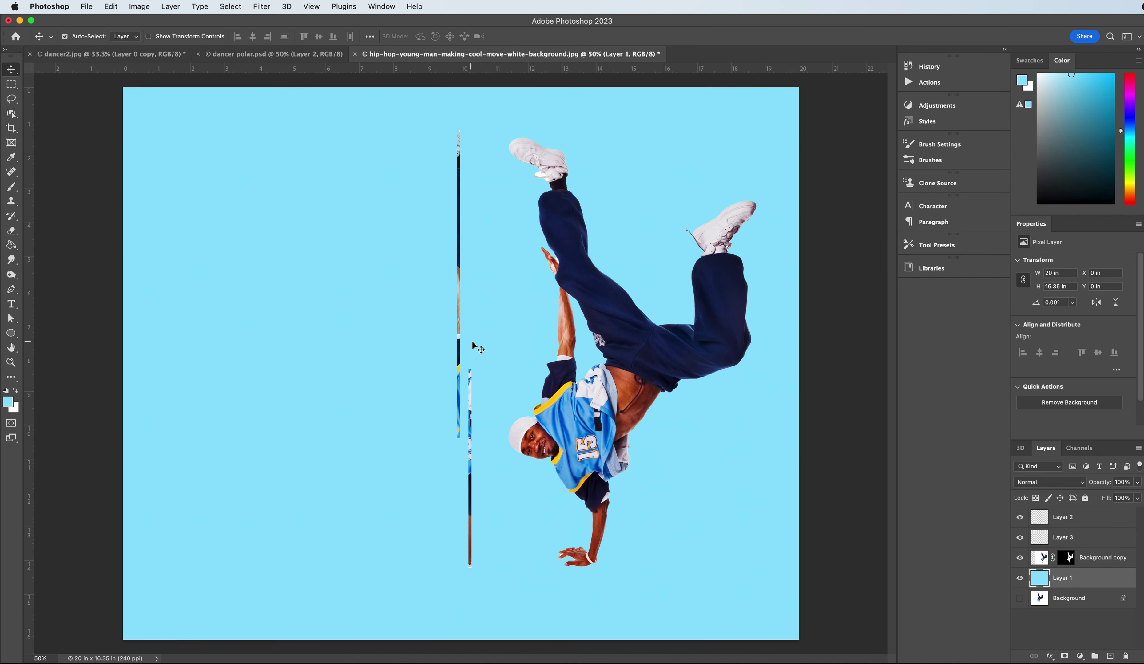
left_click(1085, 537)
left_click_drag(1073, 540, 1072, 511)
left_click_drag(458, 360, 467, 352)
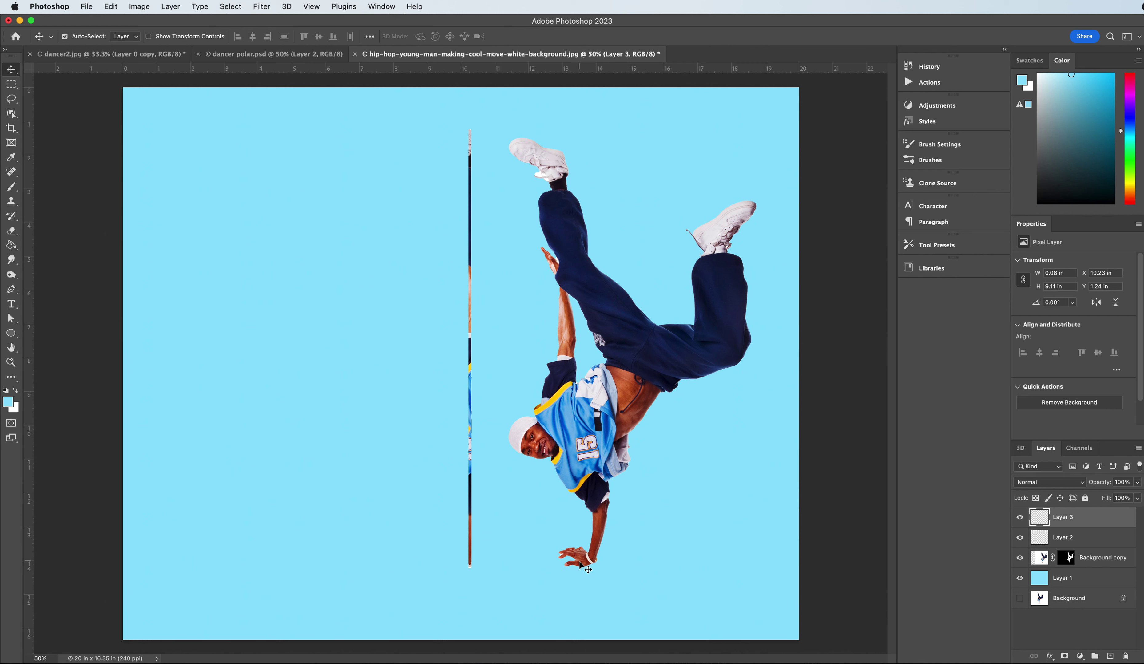
Step: Copy a small strip about 0.08 by 0.24 in from the dancer's supporting hand on Background copy to a new layer
left_click(13, 83)
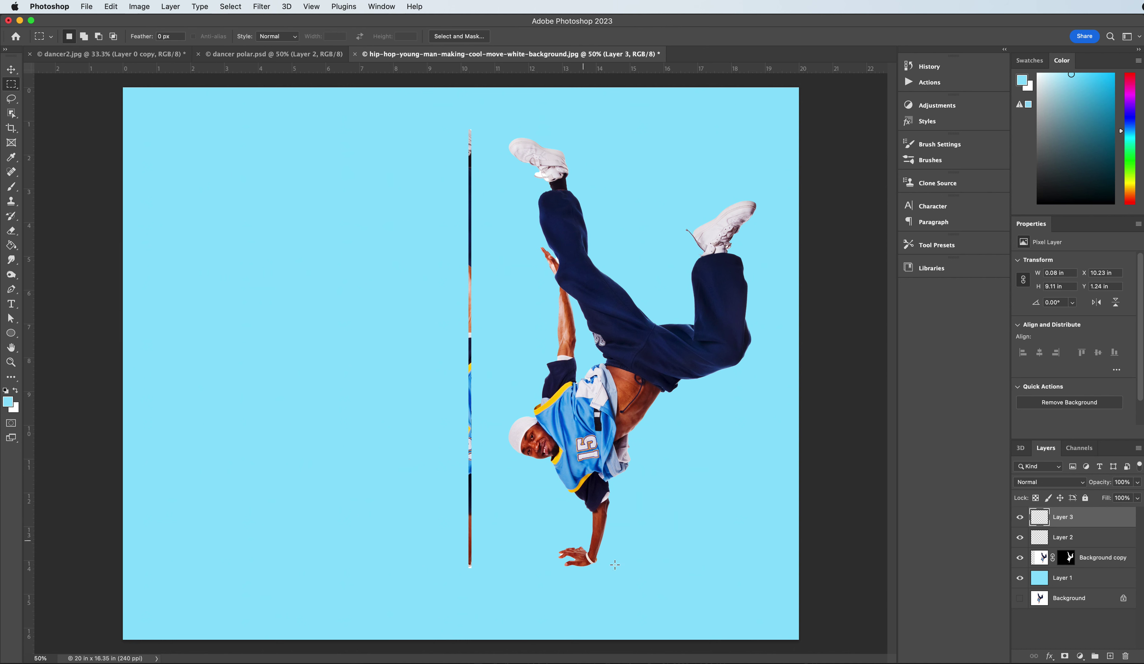
left_click_drag(579, 556, 582, 563)
left_click(1044, 558)
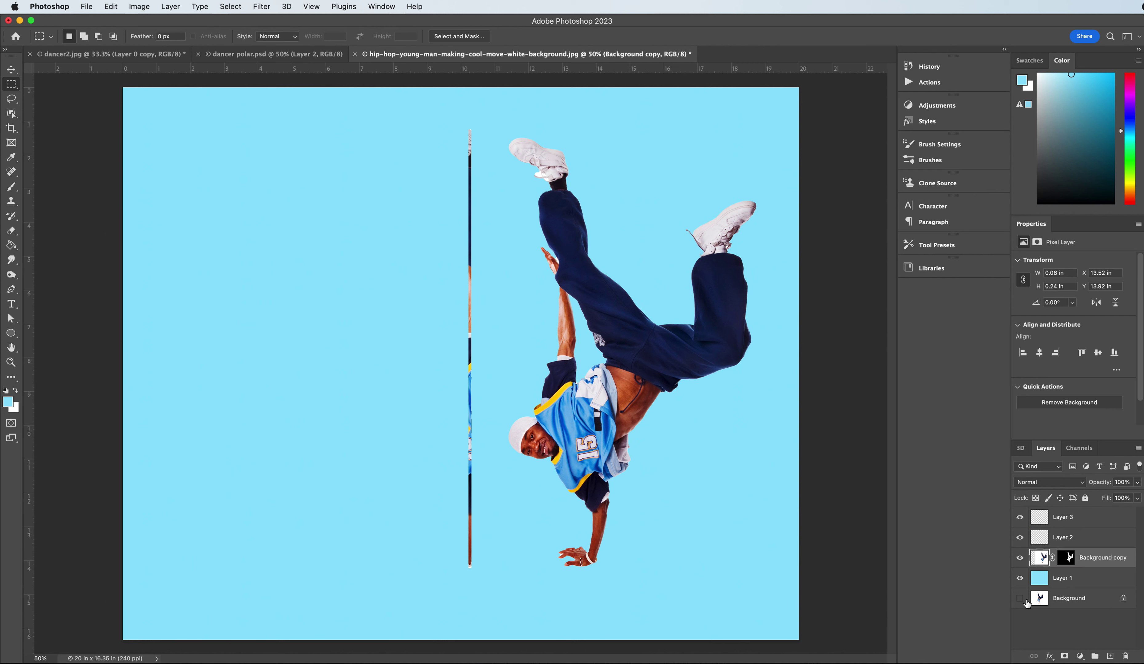
key("super+j")
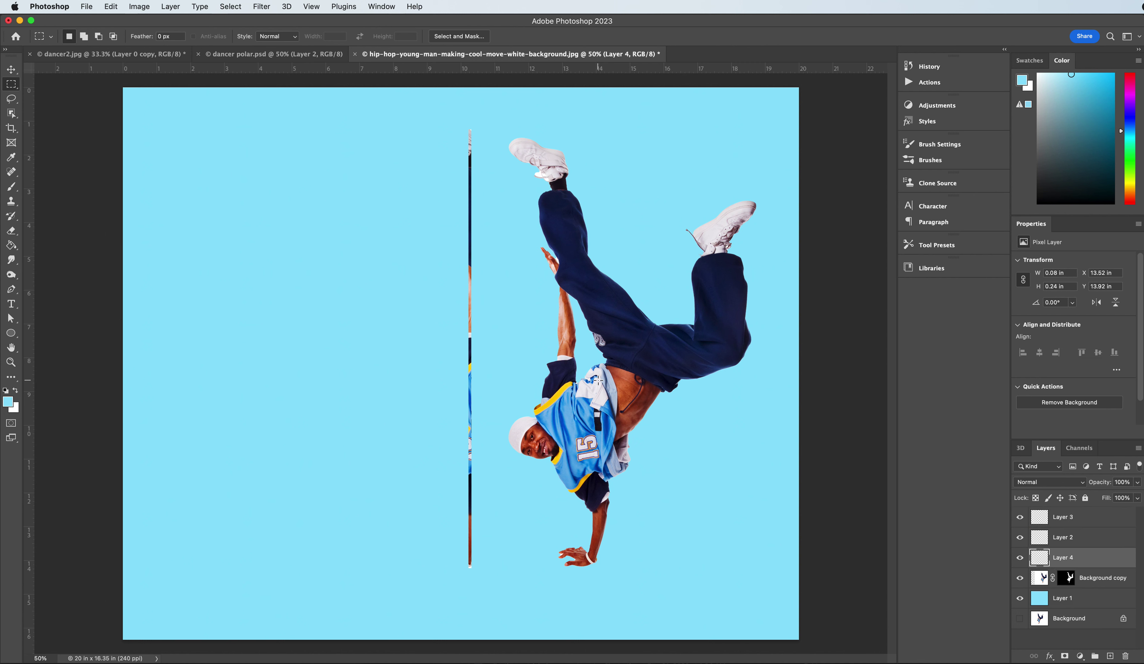
Step: Hide the masked dancer and move the small hand strip to the lower end of the other two strips
left_click(11, 70)
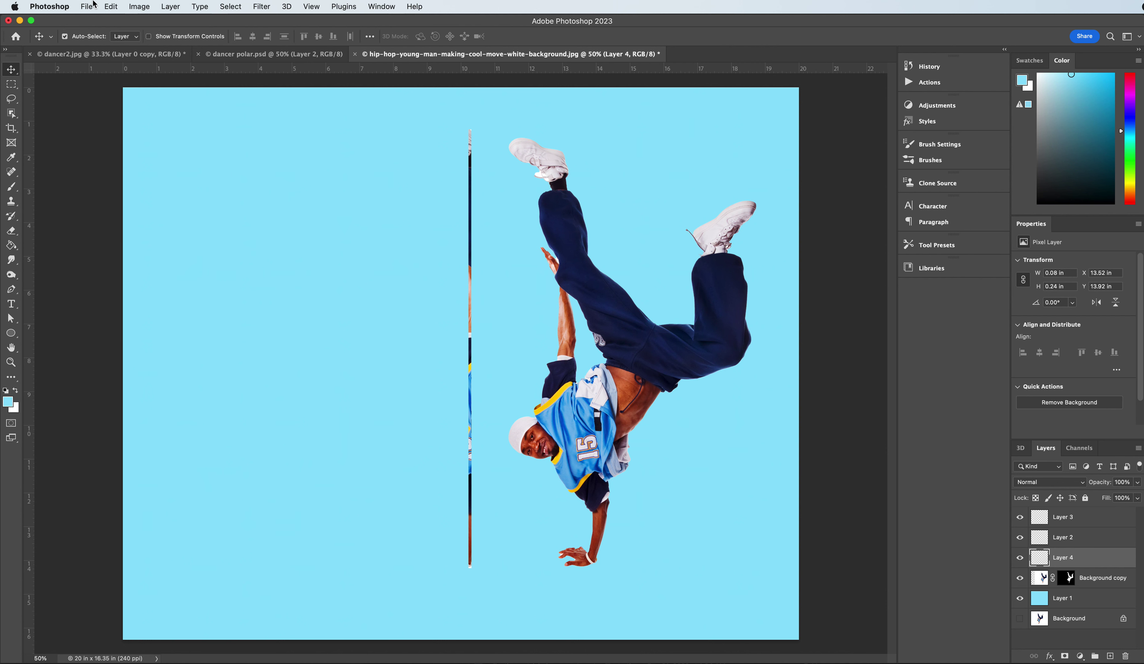
left_click(1020, 578)
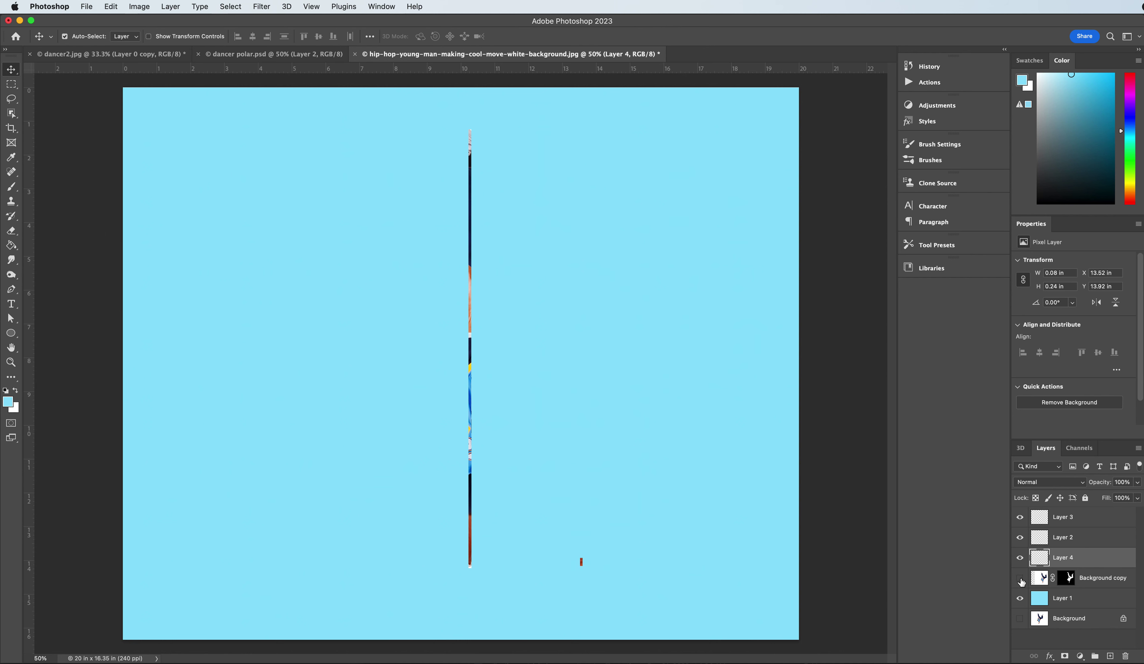
left_click_drag(586, 564, 470, 571)
Step: Merge the three strip layers into one and shift the combined strip to about X 10.36 in, Y 1.22 in
left_click(1080, 520, "shift")
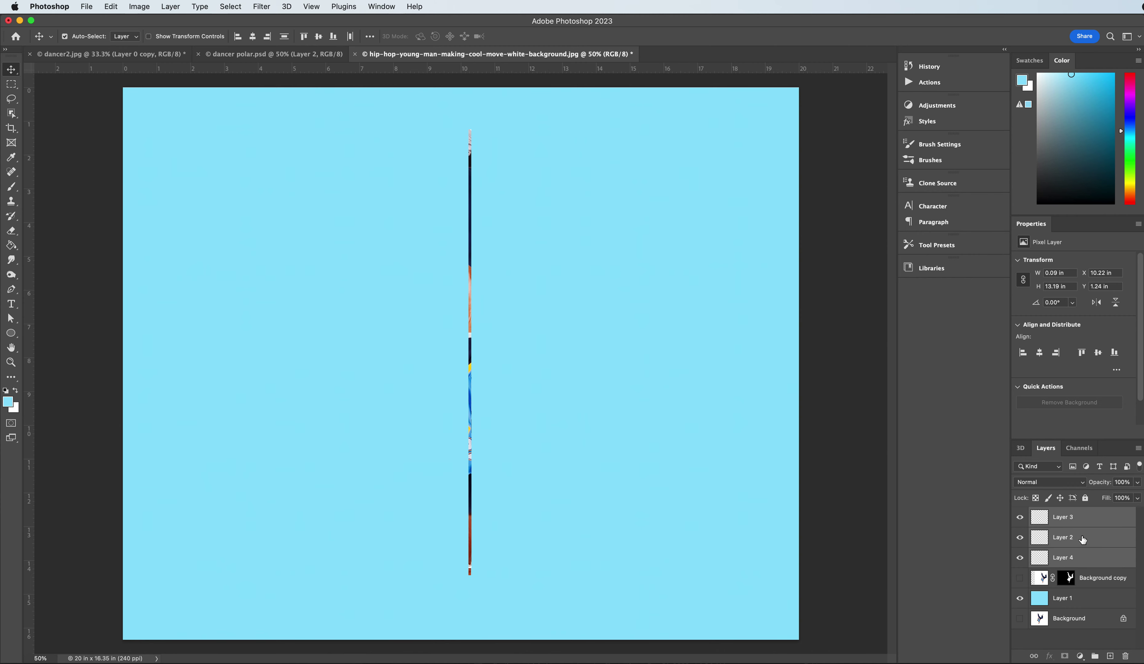
left_click(1067, 524)
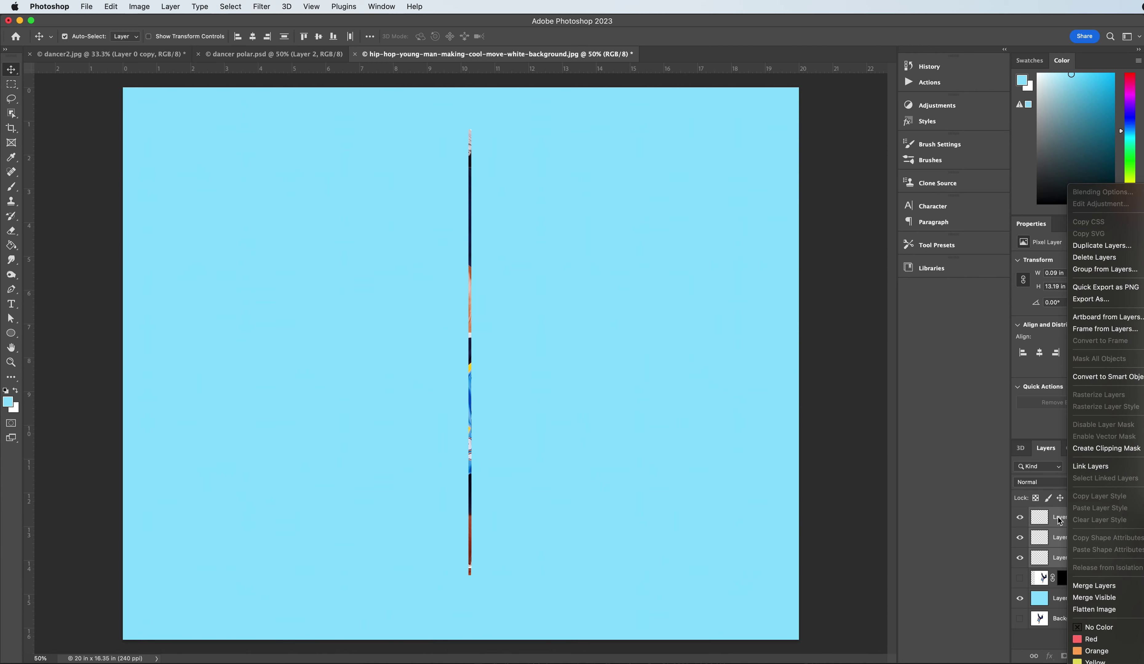
left_click(1061, 525)
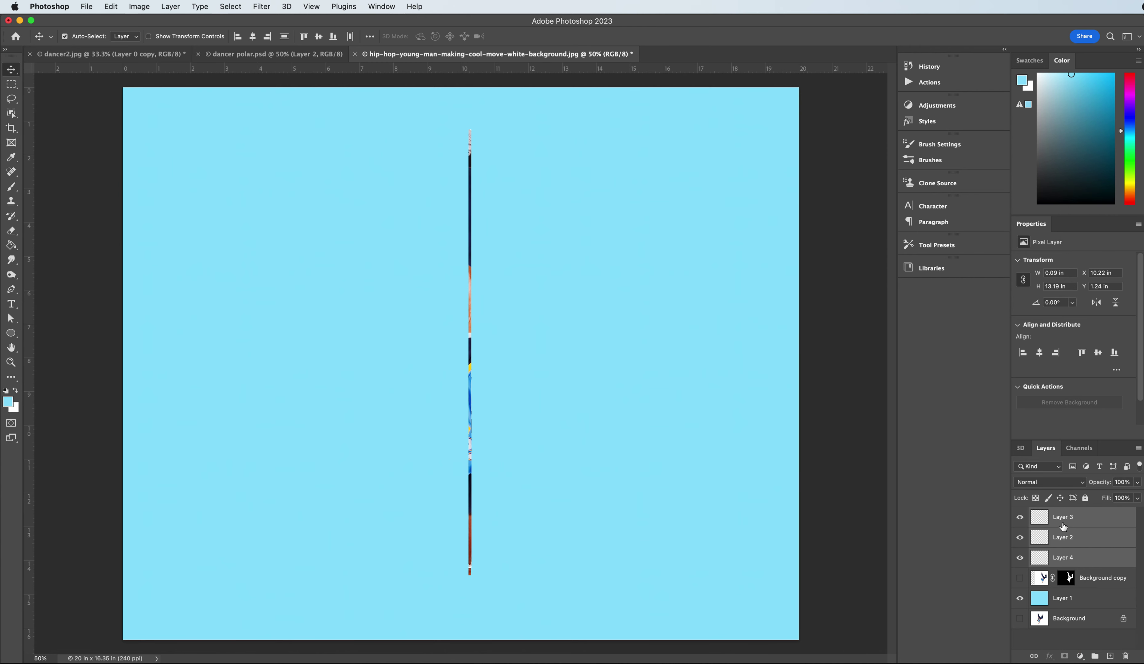
right_click(1062, 526)
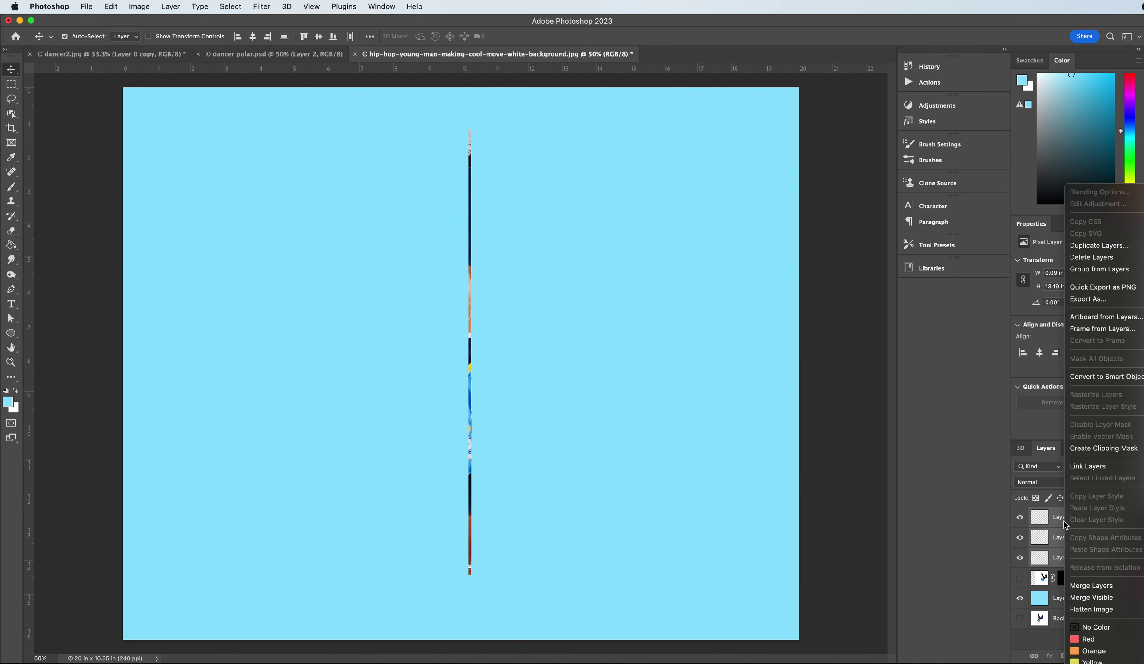
left_click(1086, 585)
mouse_move(471, 335)
left_mouse_down()
mouse_move(412, 296)
mouse_move(477, 333)
left_mouse_up()
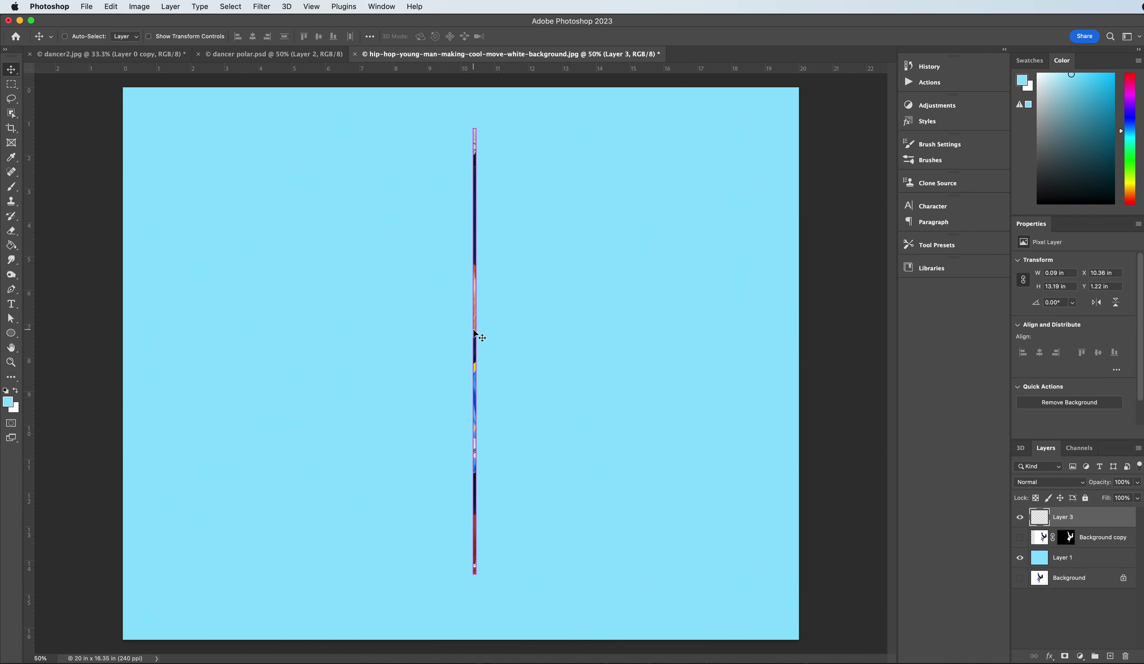
Step: Stretch the merged strip horizontally past both canvas edges, to a width of about 23.91 in
key("super+t")
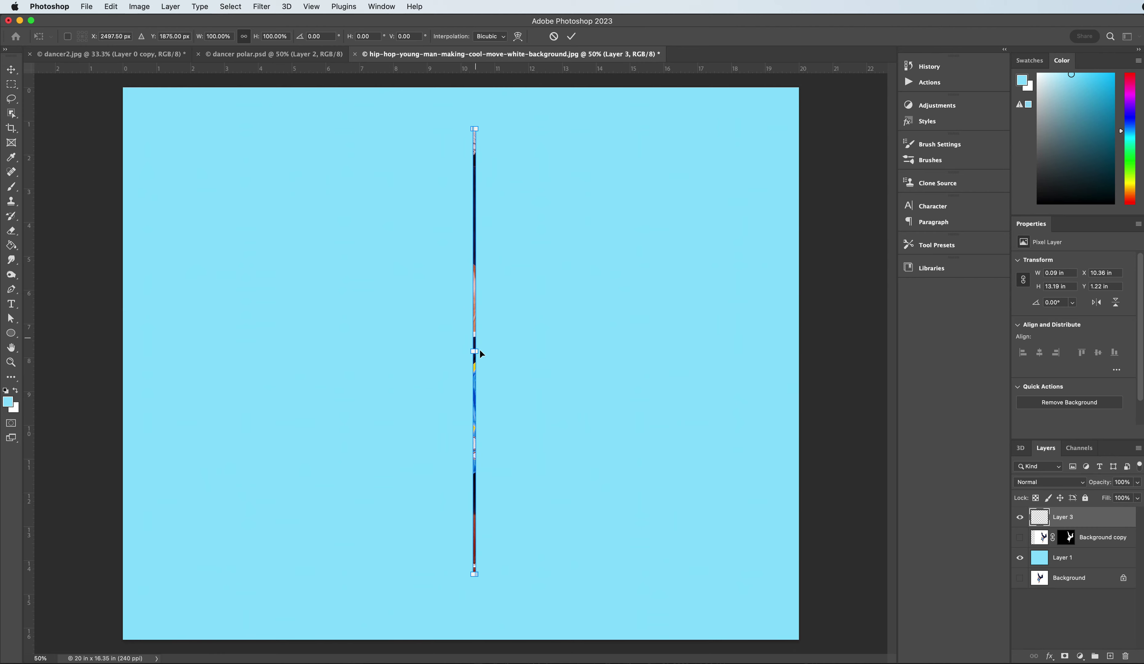
left_click_drag(473, 351, 96, 331)
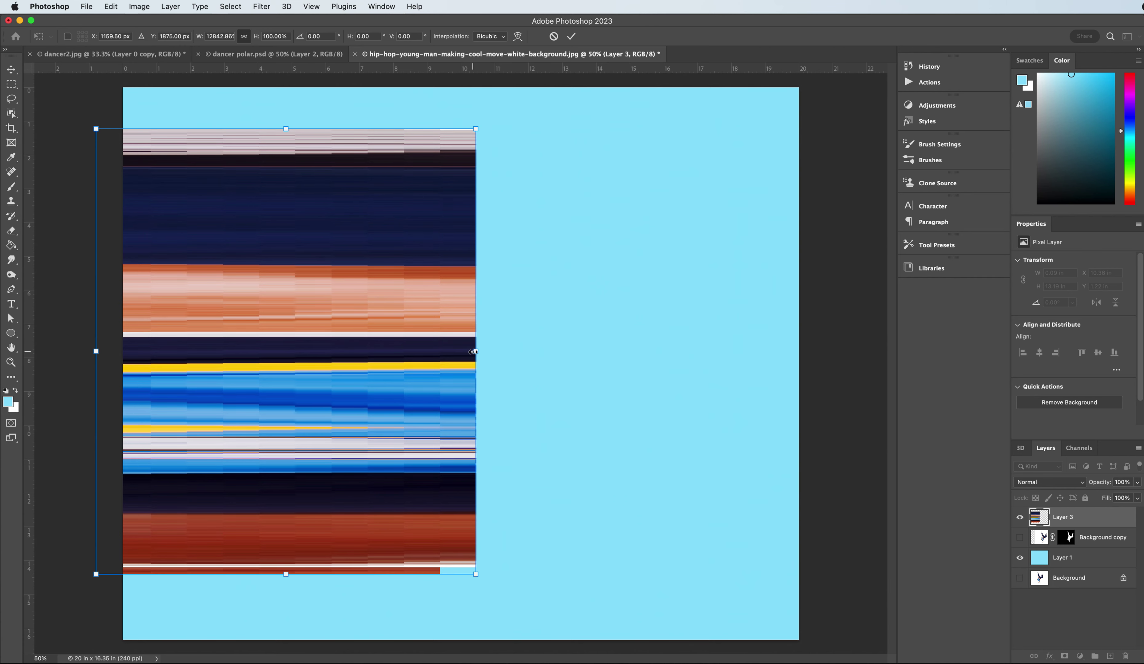
left_click_drag(473, 352, 873, 363)
left_click_drag(93, 352, 71, 351)
left_click_drag(873, 349, 879, 350)
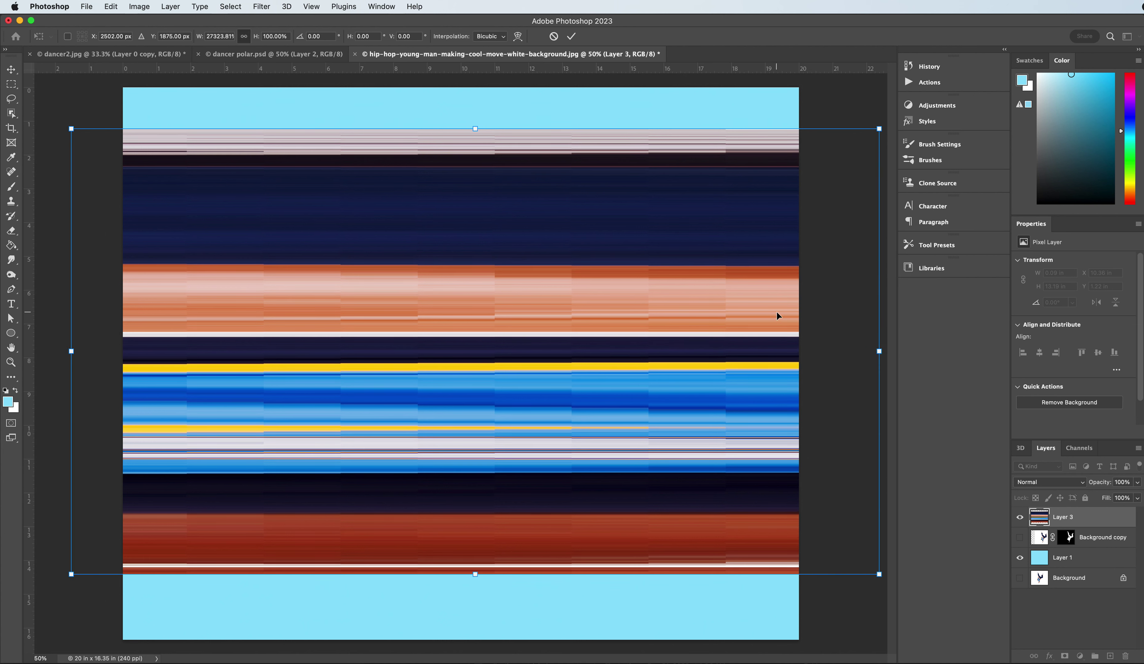
key("Return")
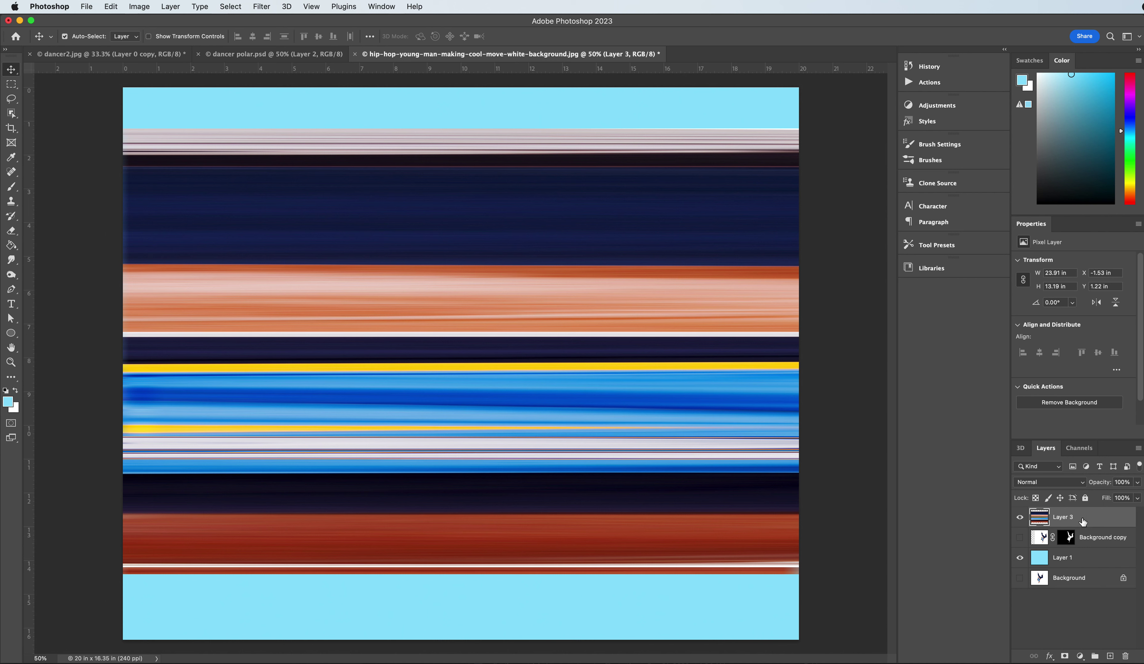
Step: Place the stretched Layer 3 beneath the masked Background copy and show the dancer again
left_click_drag(1078, 519, 1070, 547)
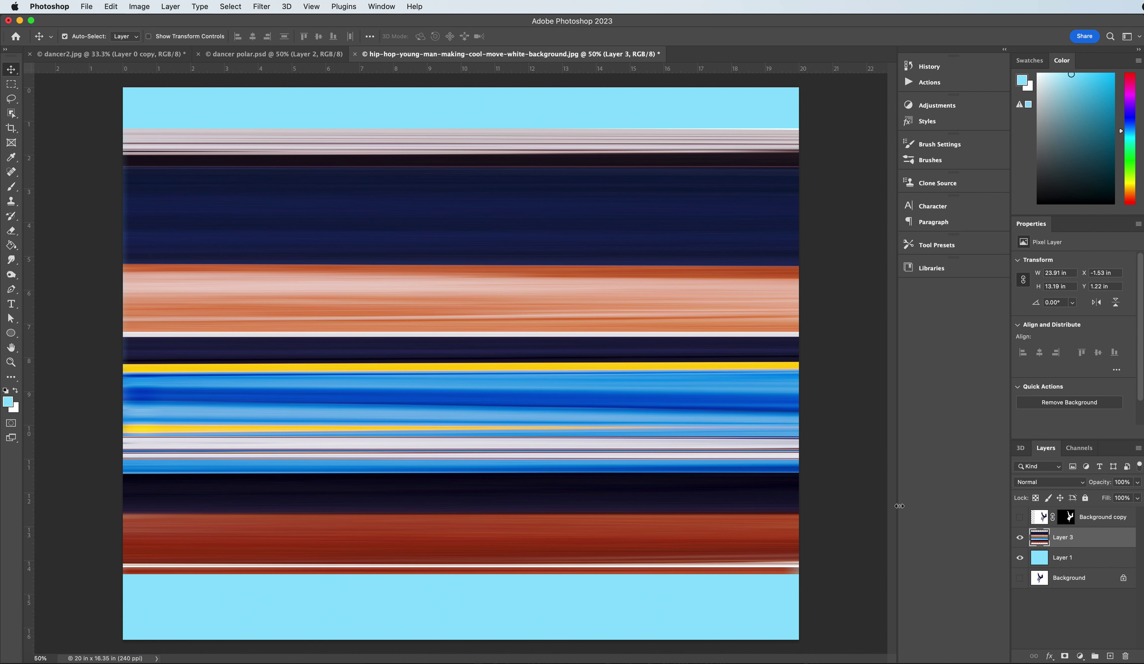
left_click(1019, 517)
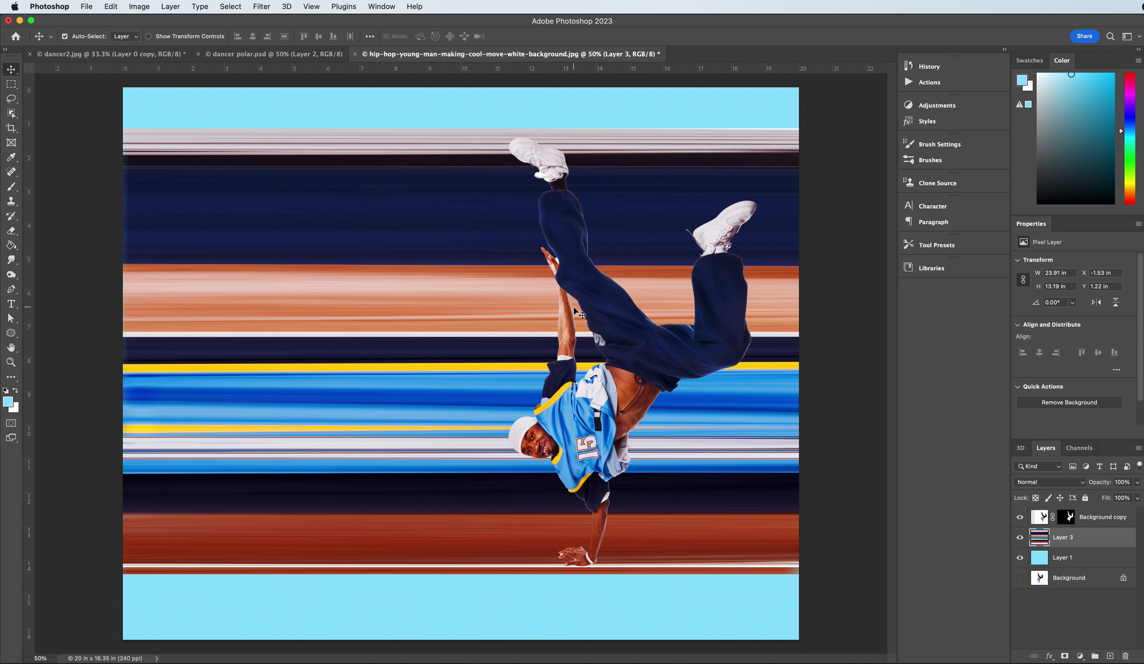
Step: Scale the stretched bands to about 23.42 by 12.68 in to match the dancer's height, and shift them left to about X -2.55 in
key("super+t")
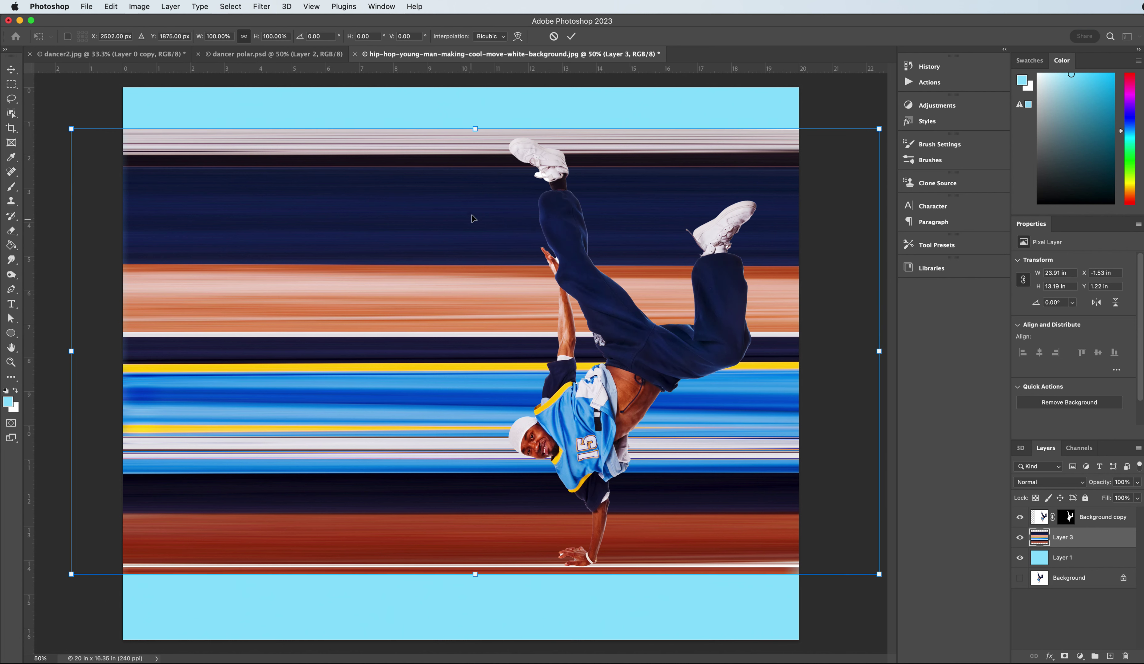
left_click_drag(472, 128, 475, 139)
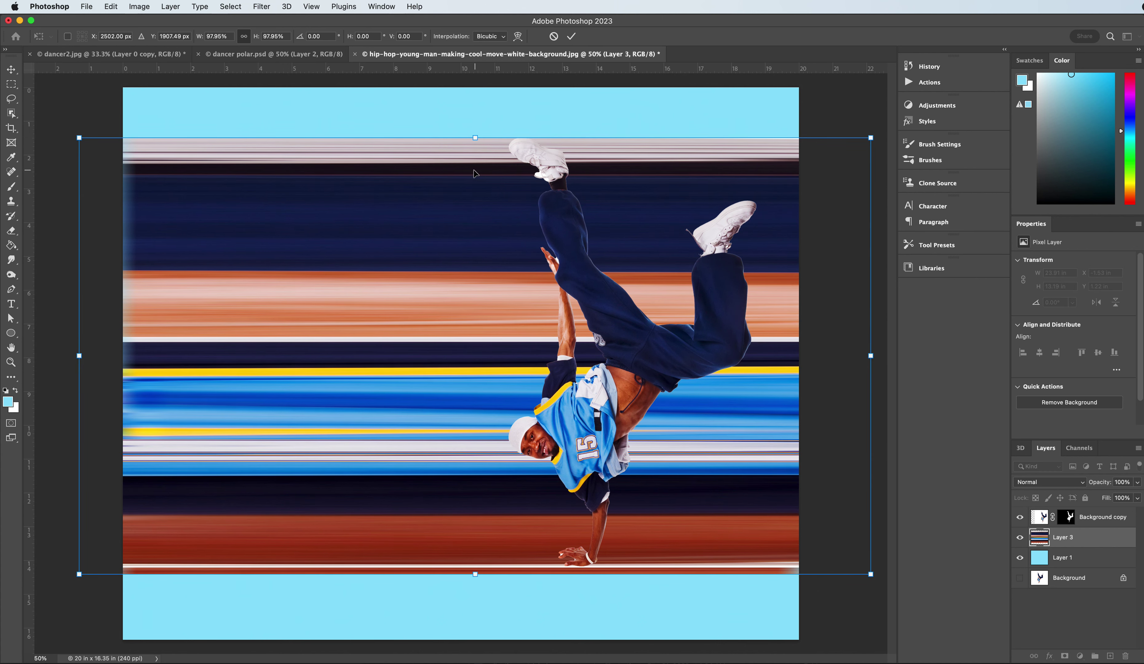
left_click_drag(471, 576, 473, 567)
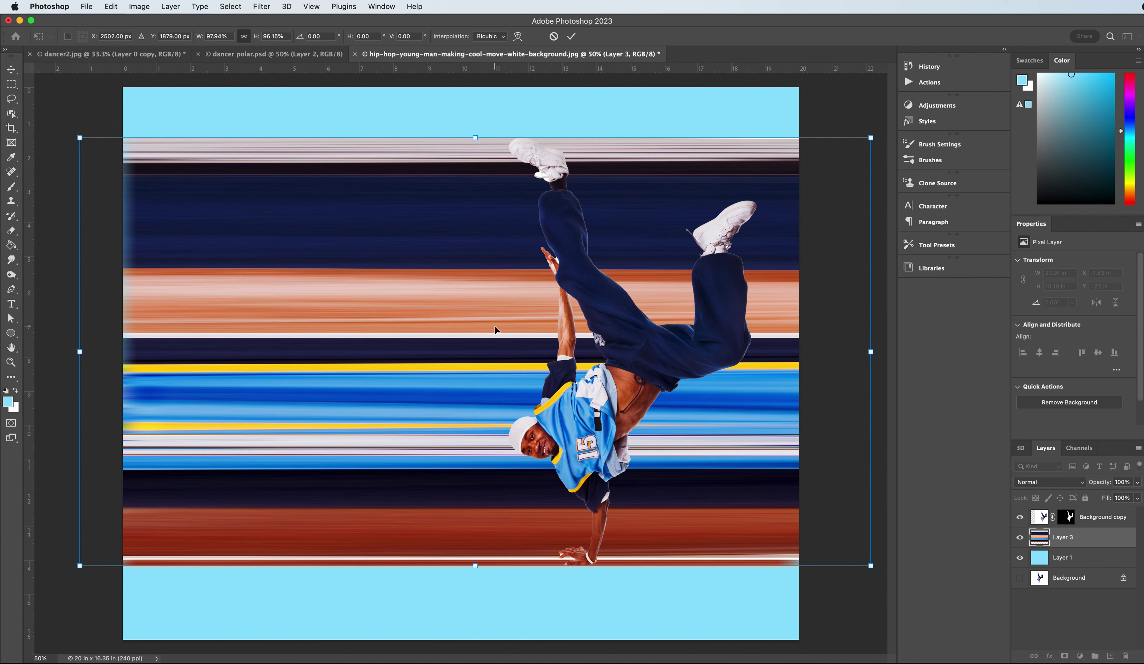
key("Return")
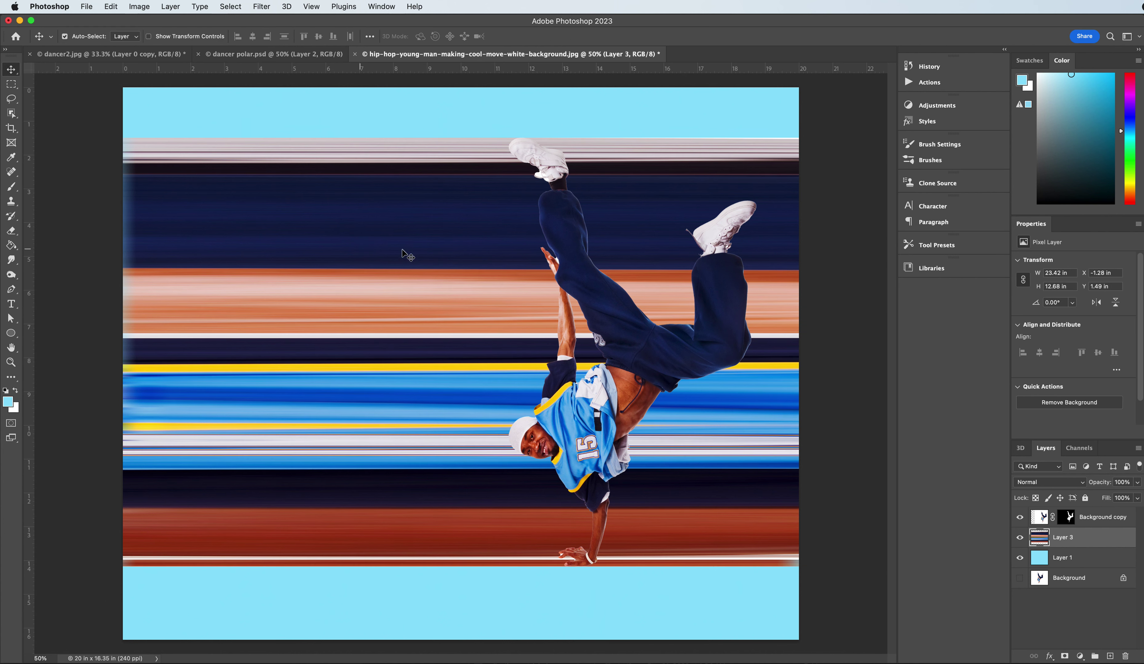
left_click_drag(502, 310, 459, 312)
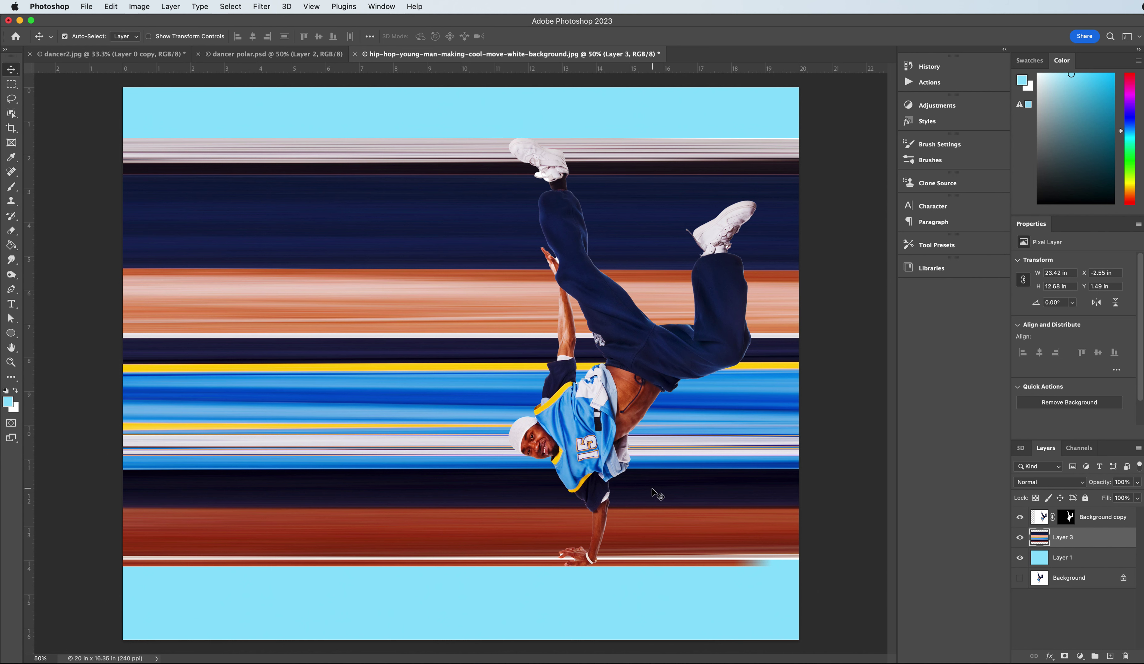
Step: Copy a narrow strip about 0.12 by 0.7 in from the dancer's jersey collar near his lower shoulder to a new layer
left_click(12, 85)
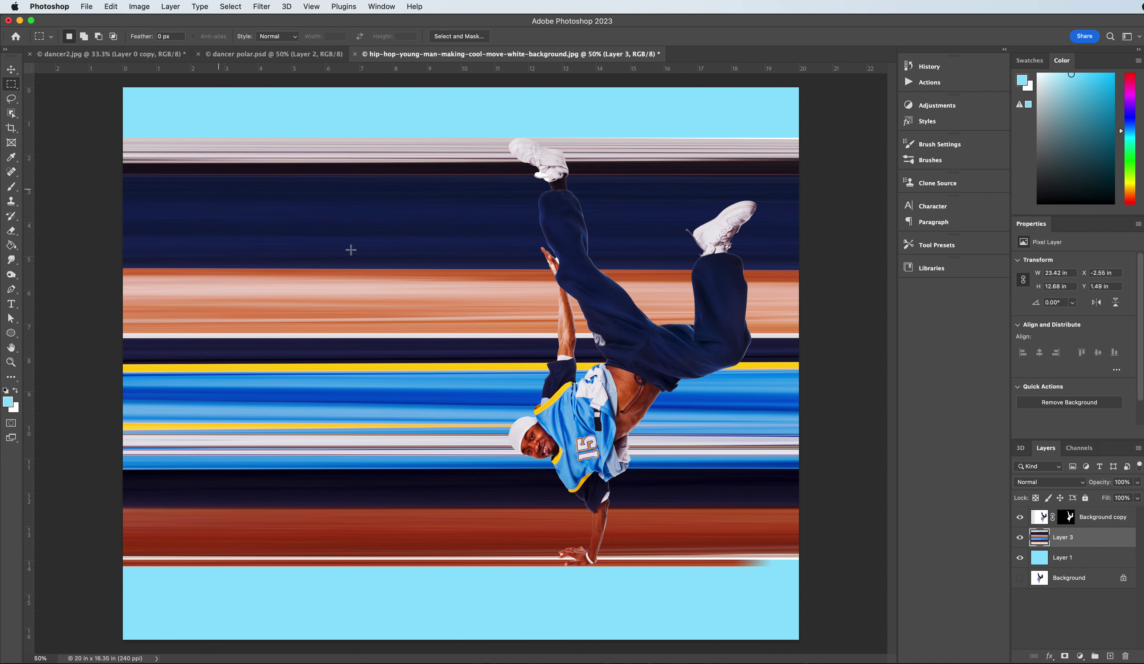
left_click_drag(566, 458, 571, 493)
left_click(569, 467)
left_click(1045, 522)
left_click_drag(1046, 522, 1045, 526)
key("super+j")
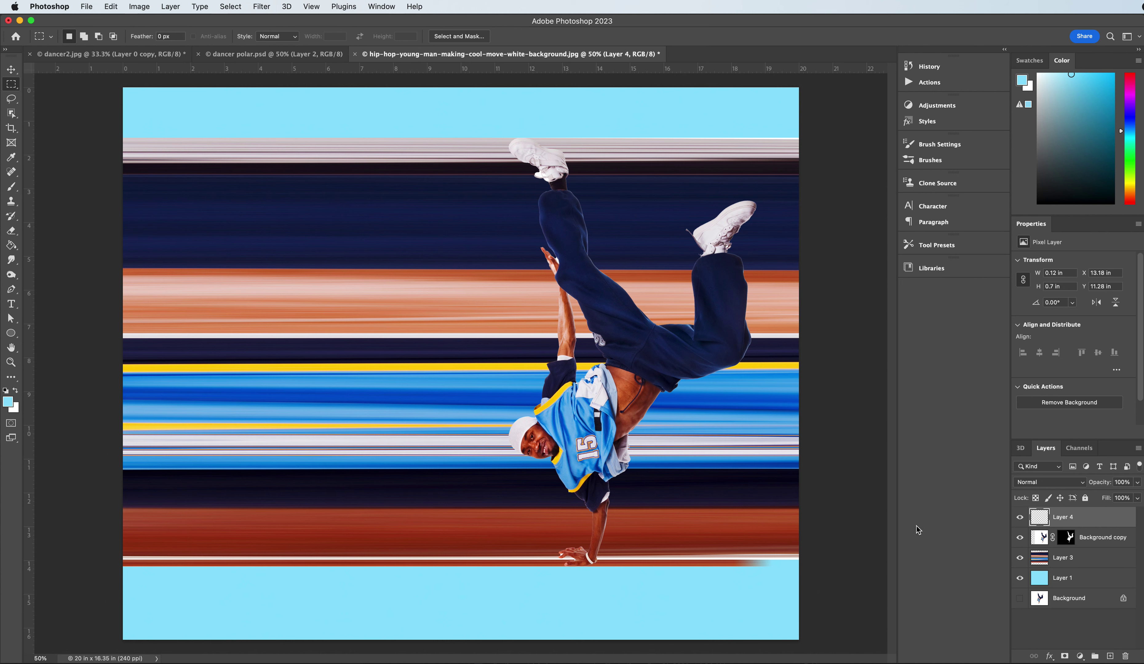
Step: Stretch the small jersey strip horizontally past both canvas edges, to about 17134% of its width
key("super+t")
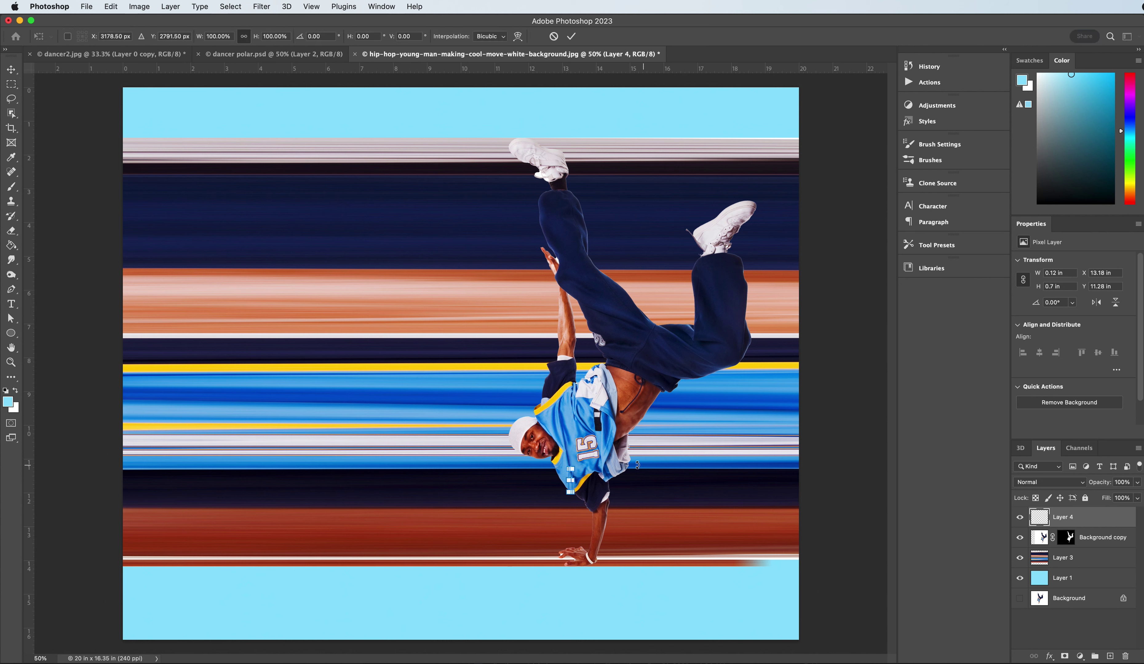
left_click_drag(564, 486, 119, 472)
left_click_drag(572, 480, 823, 485)
key("Return")
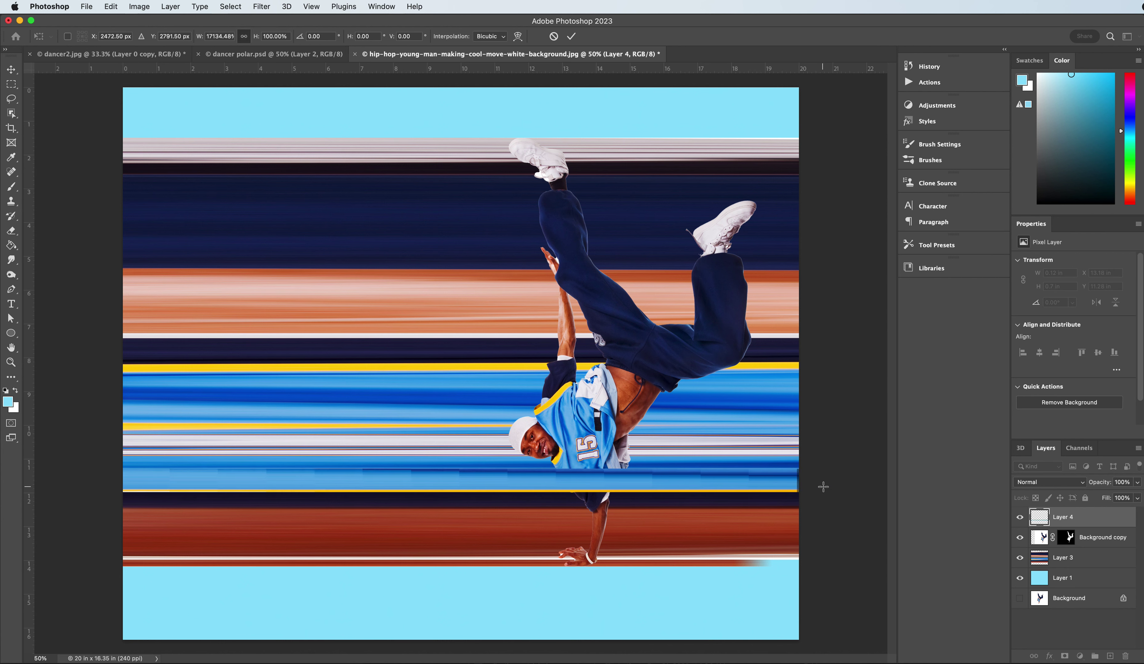
Step: Place the stretched jersey strip, Layer 4, beneath the masked Background copy and merge it with Layer 3
left_click_drag(1064, 508, 1070, 547)
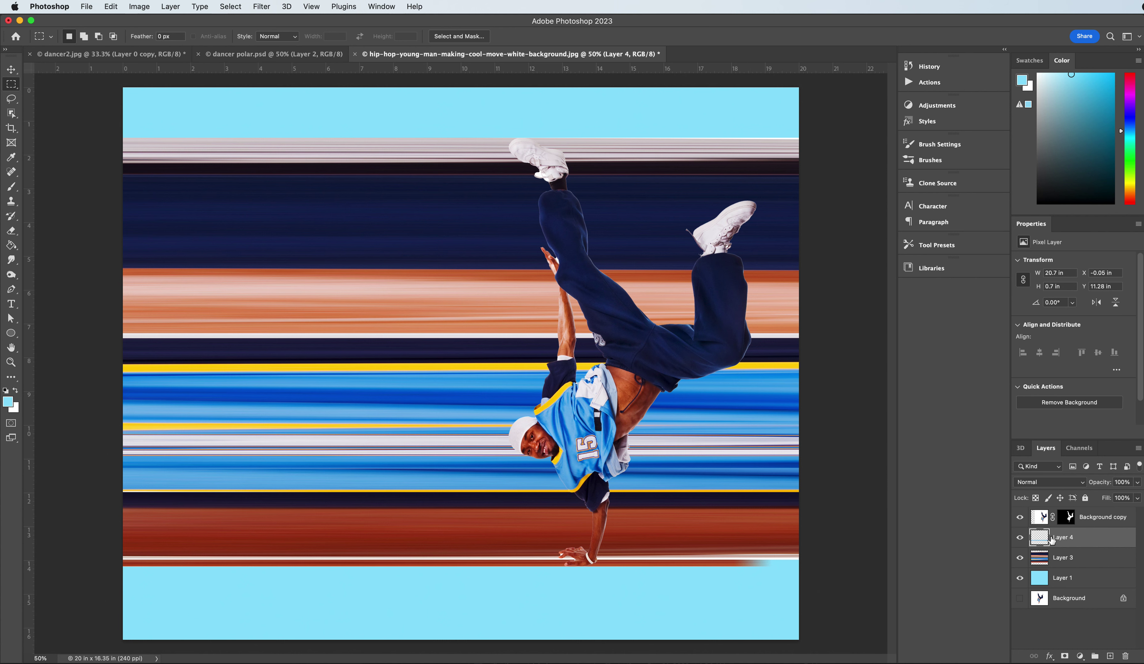
right_click(1058, 553)
left_click(1061, 555)
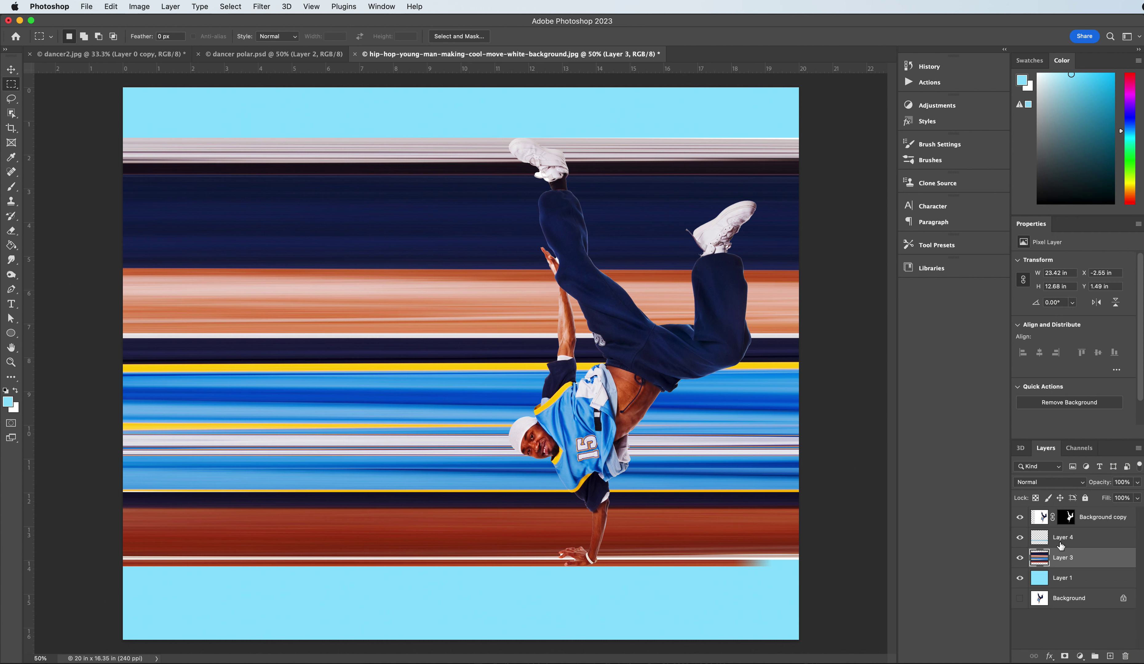
left_click(1063, 538, "shift")
right_click(1063, 541)
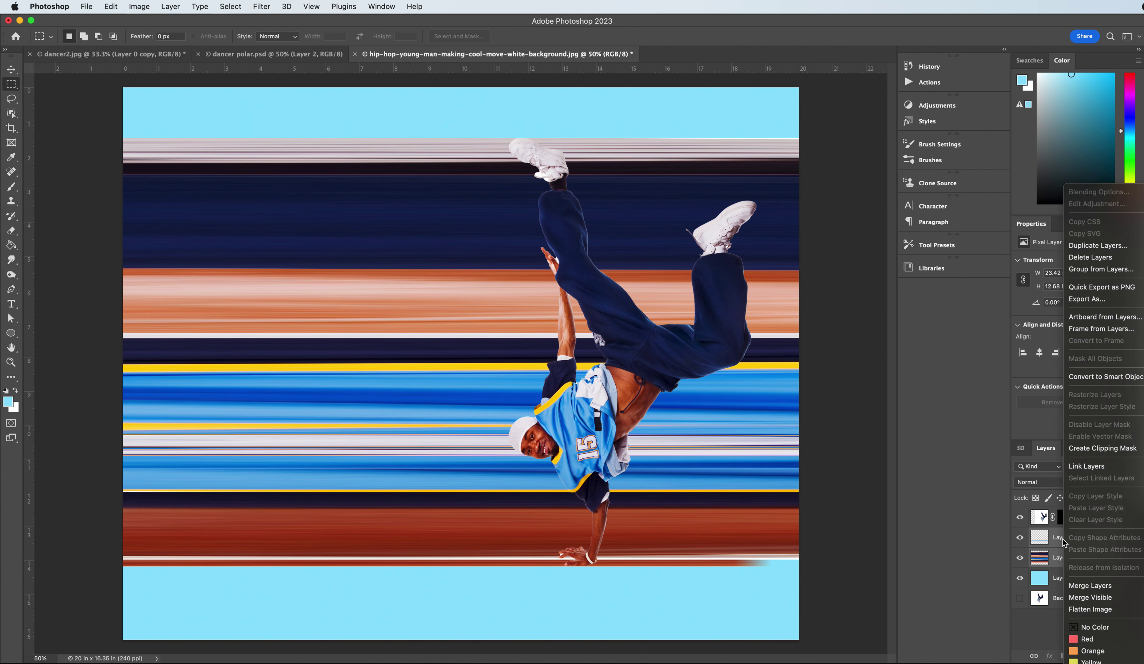
left_click(1084, 587)
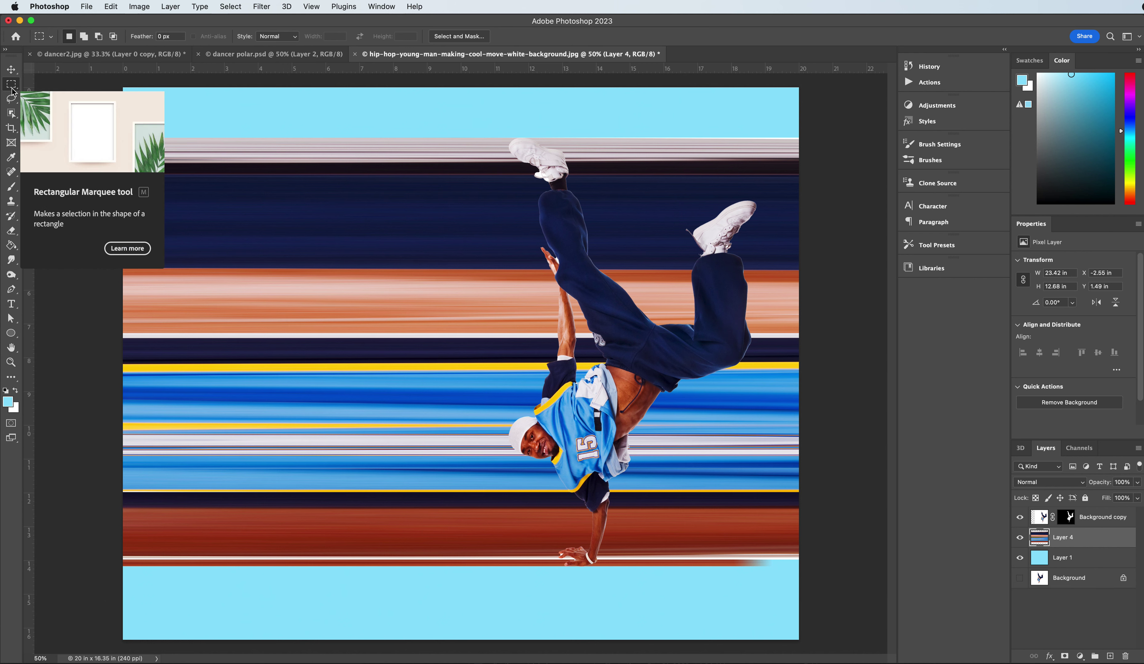
Step: Crop the document to the 20 by 16.35 in canvas to trim the overhanging bands, and deselect
left_click_drag(122, 90, 805, 644)
left_click(139, 6)
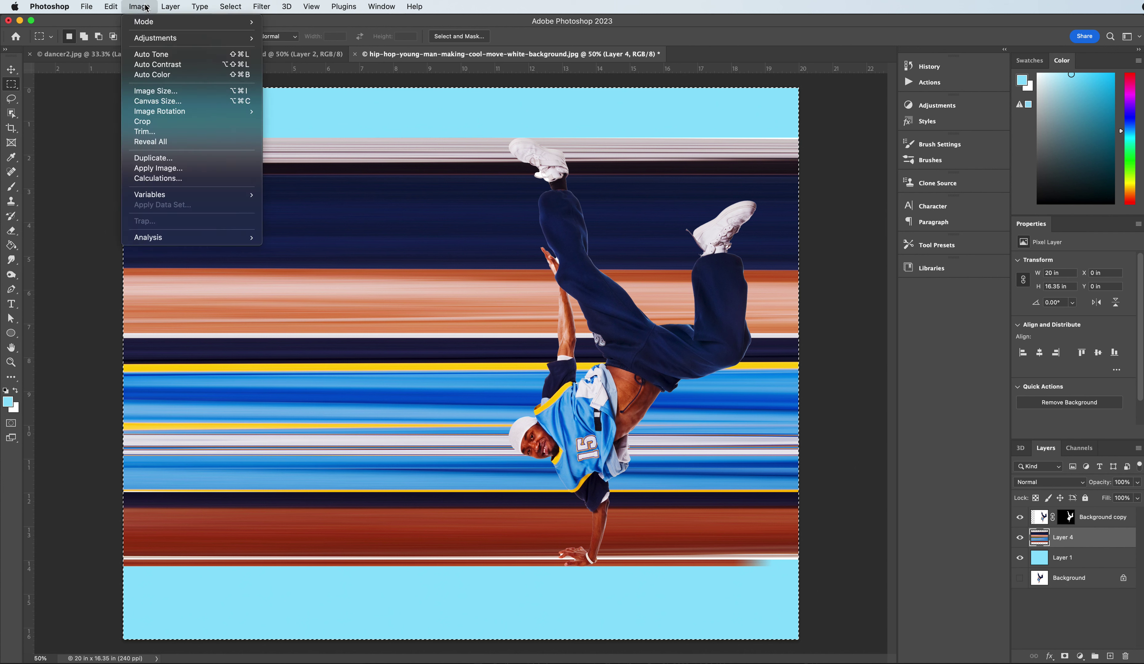
left_click(172, 124)
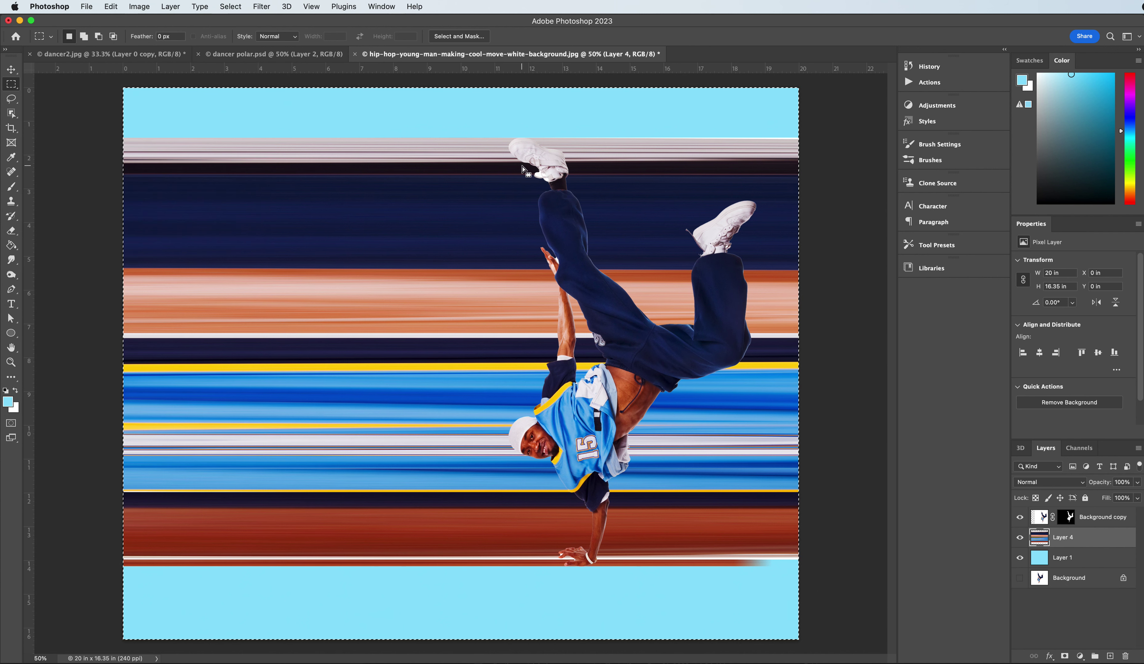
left_click(715, 234)
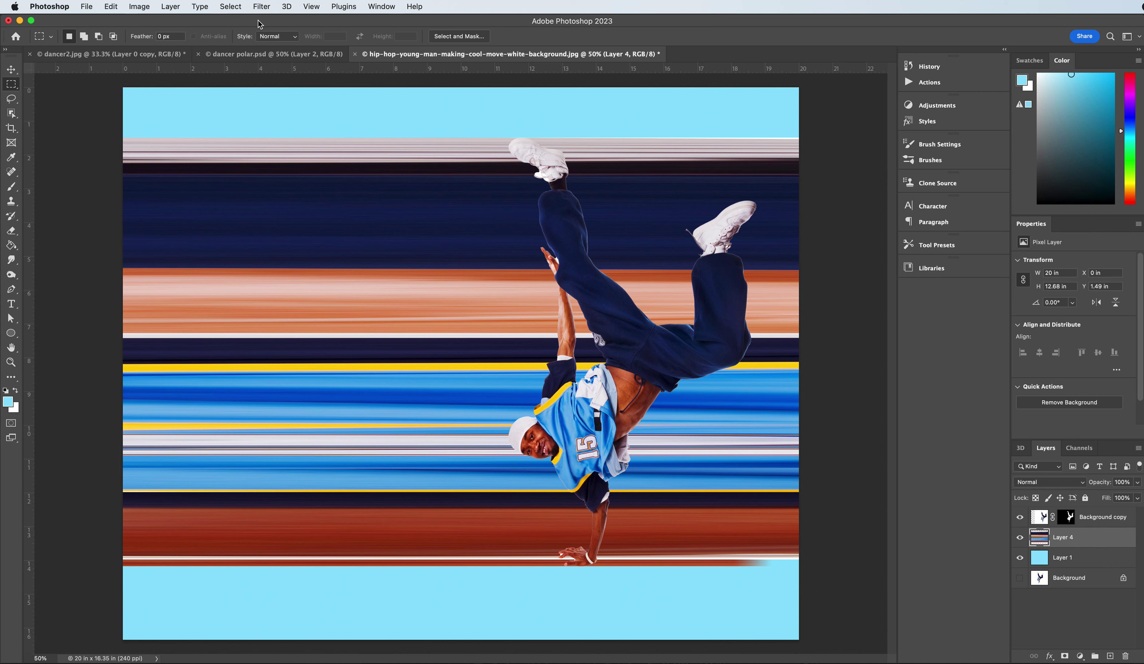
Step: Warp Layer 4 by crossing over its two left corners so the bands twist, with one corner just above the canvas's upper-left corner
key("super+t")
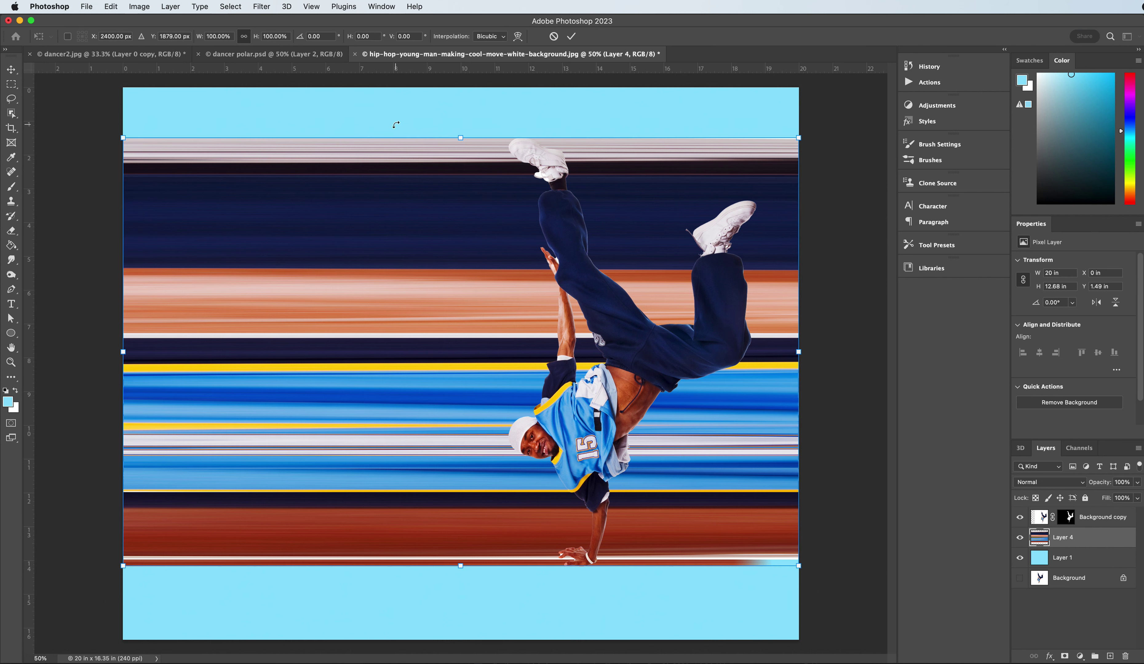
left_click(106, 9)
mouse_move(145, 259)
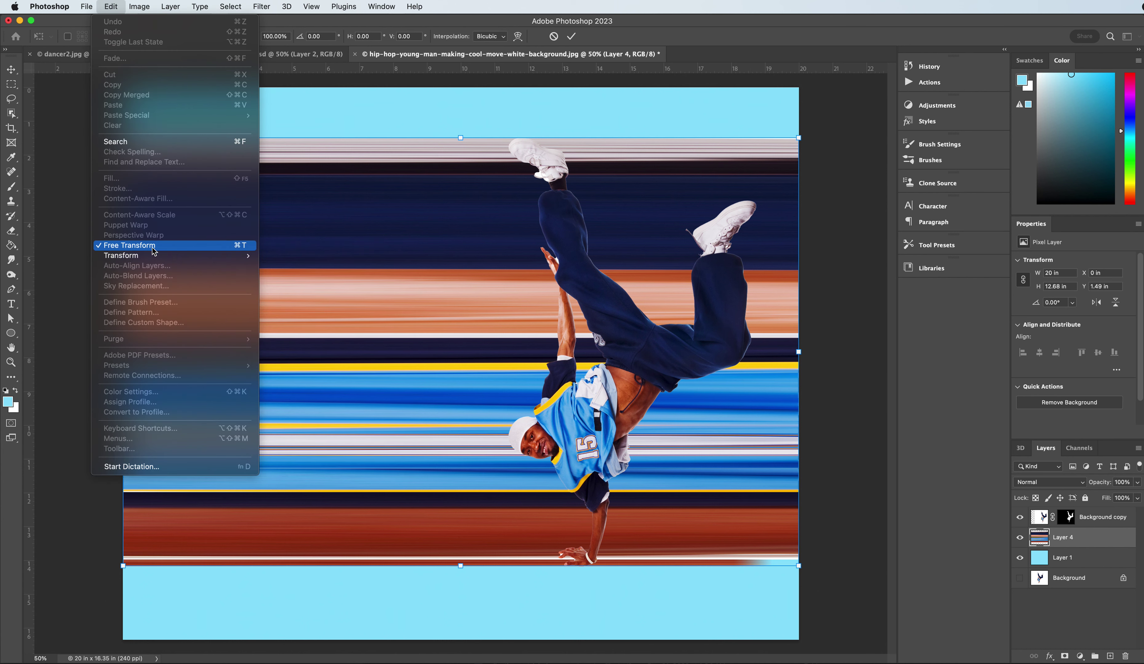
left_click(349, 23)
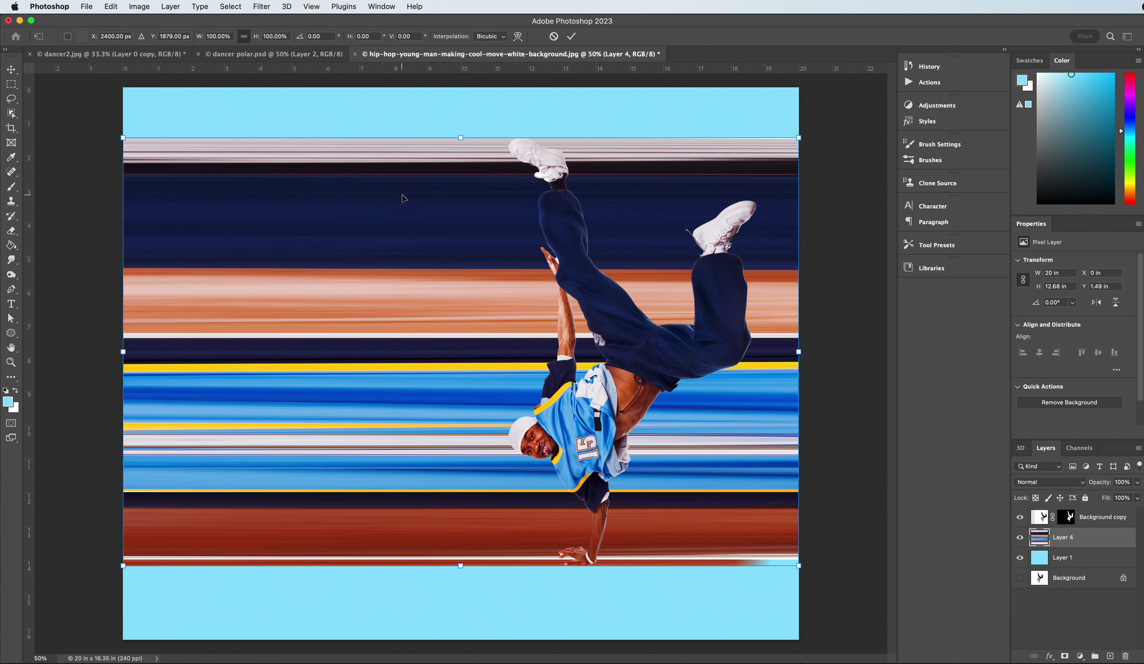
right_click(335, 252)
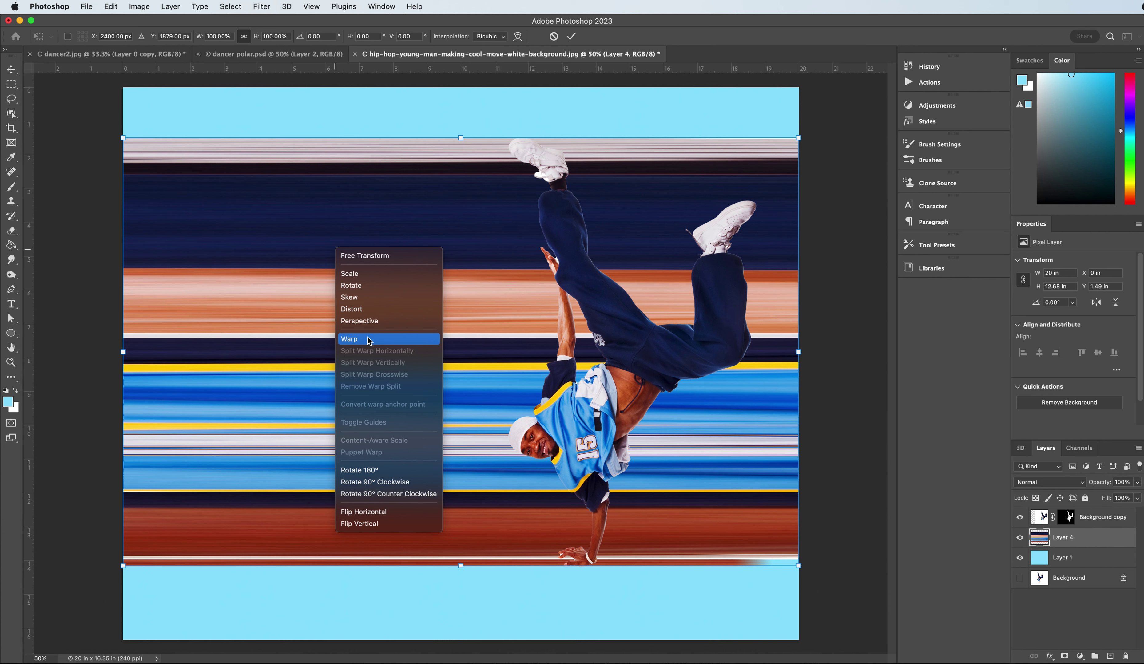
left_click(349, 339)
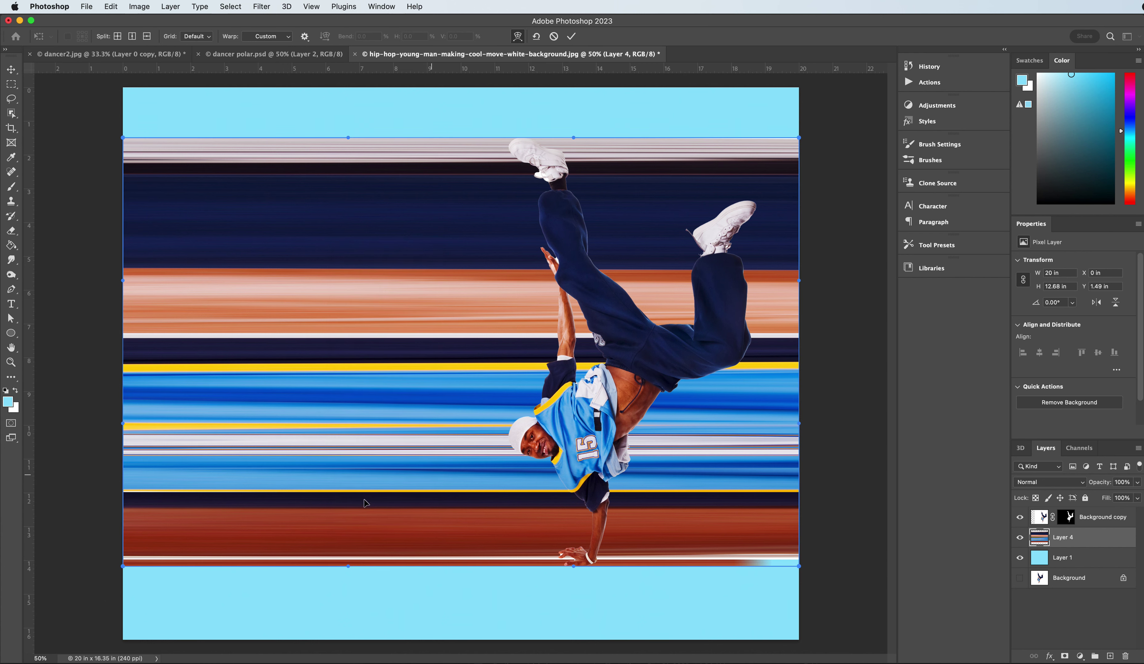
left_click_drag(135, 476, 206, 93)
left_click_drag(123, 138, 70, 565)
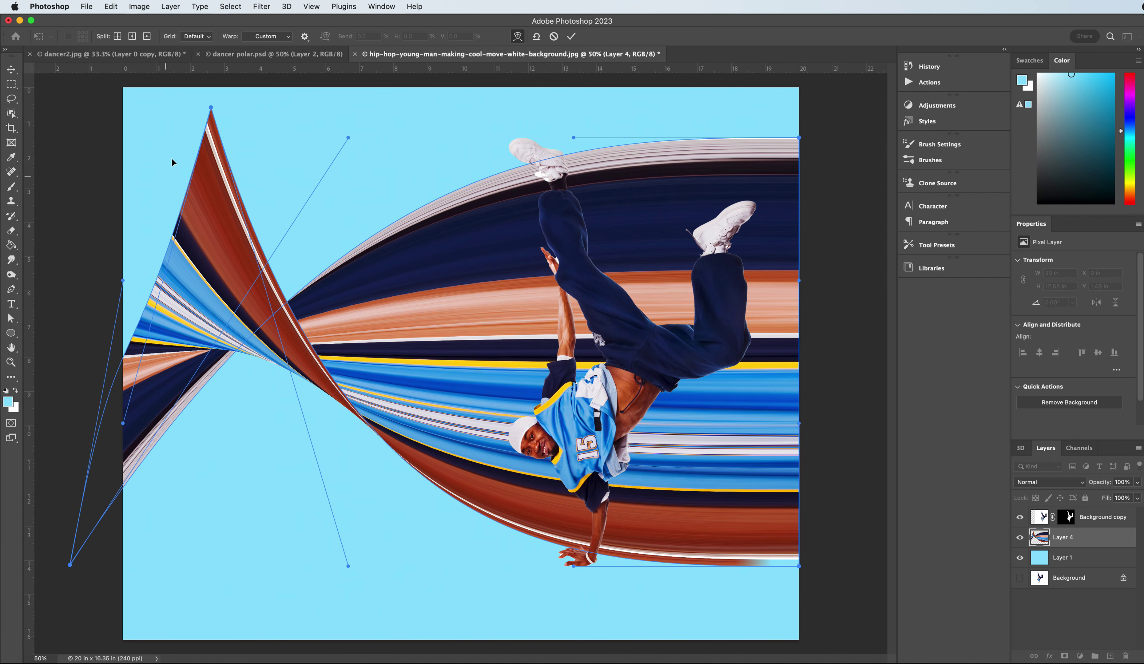
left_click_drag(218, 110, 122, 76)
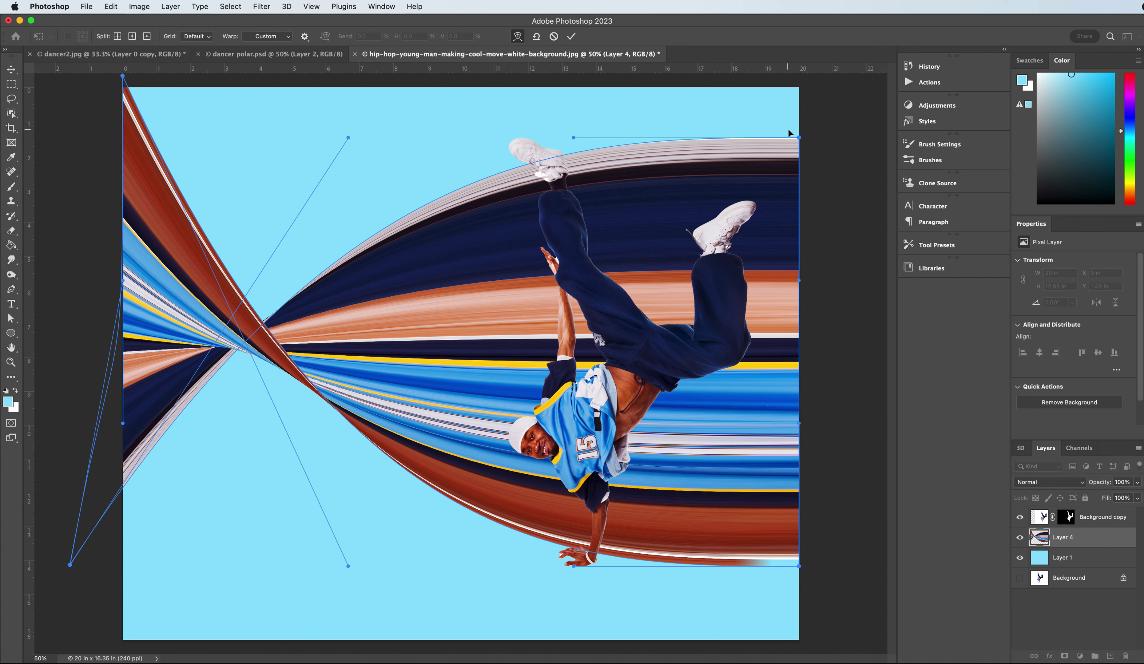
Step: Fan out the warped bands by pulling the upper-right corner inward, lowering the bottom-right corner, and raising the upper-left corner well above the canvas
left_click_drag(799, 138, 624, 85)
left_click_drag(799, 566, 769, 624)
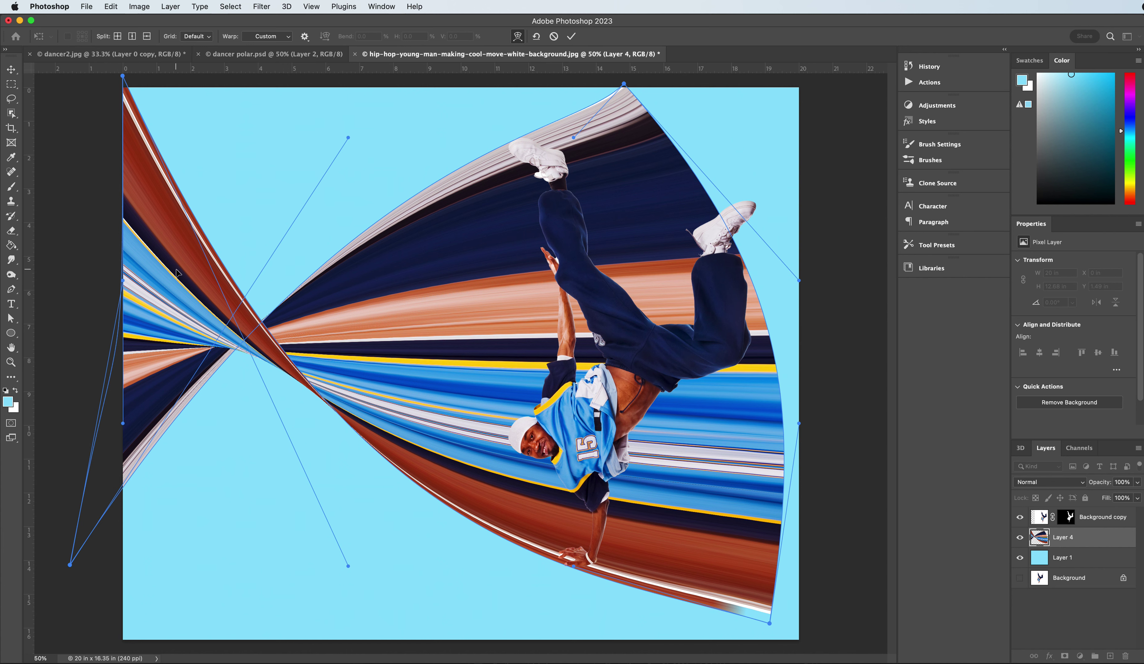
key("super+minus")
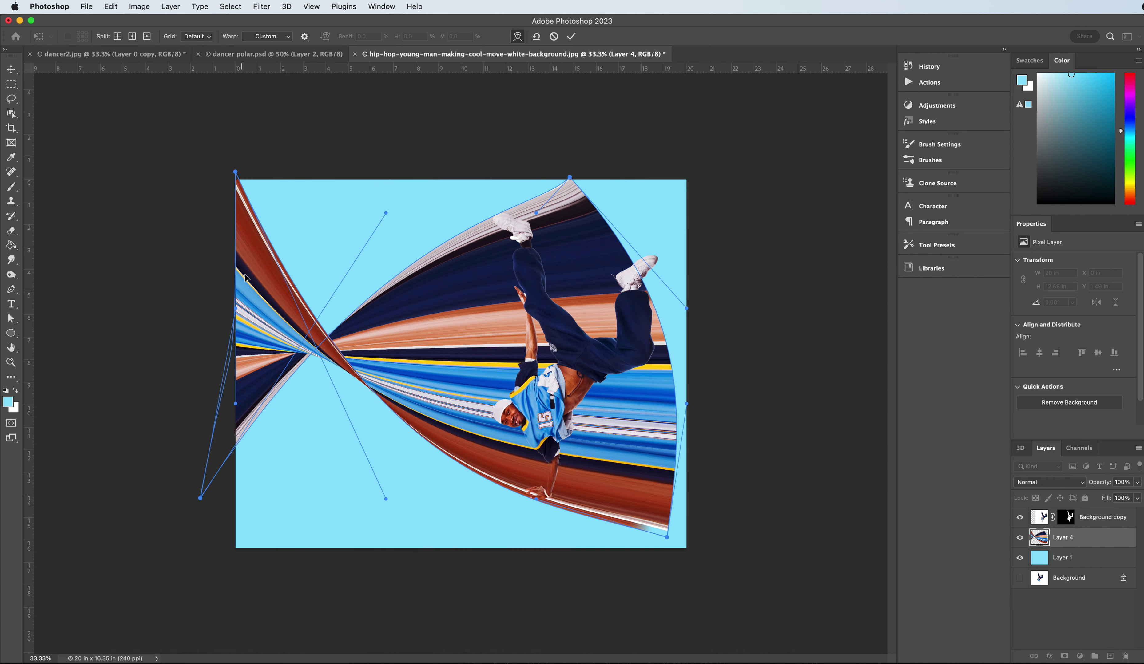
left_click_drag(237, 172, 231, 114)
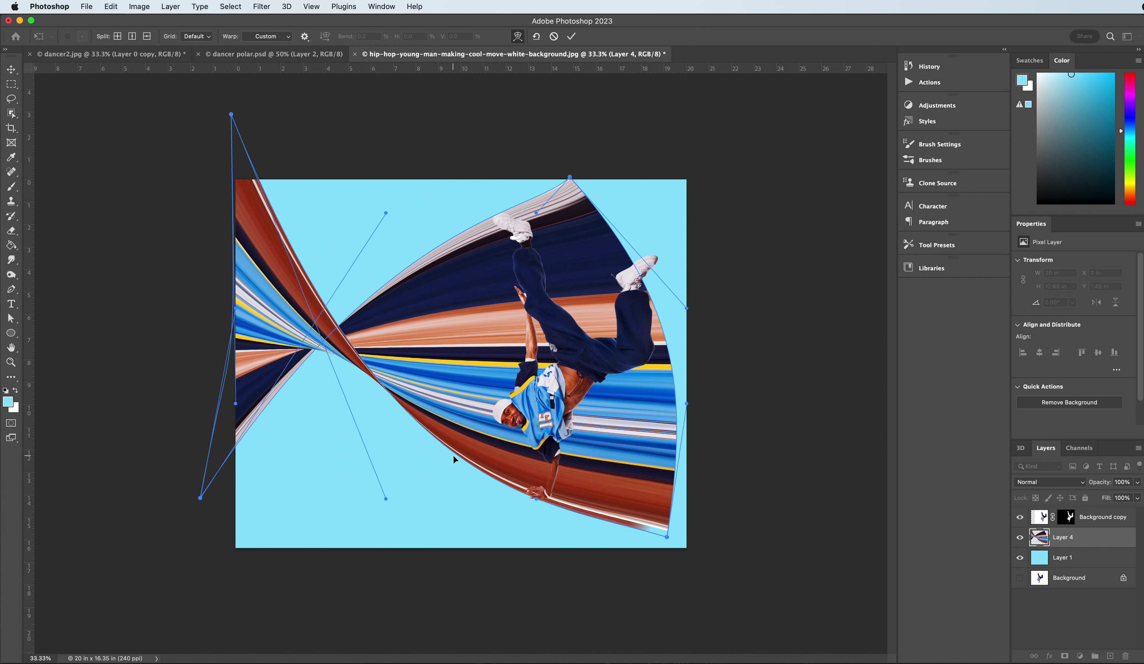
left_click_drag(667, 541, 659, 545)
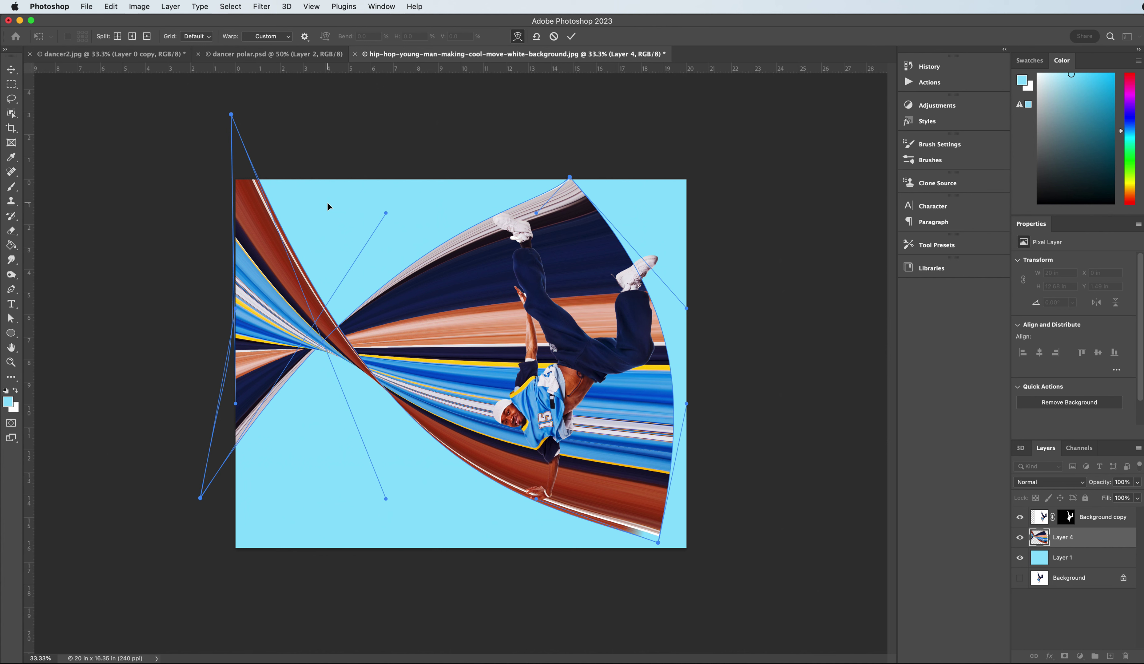
Step: Narrow the twisted end by raising its outermost corner to mid-canvas height, and refine the two right corners of the warp
left_click_drag(201, 502, 160, 369)
left_click_drag(570, 177, 601, 191)
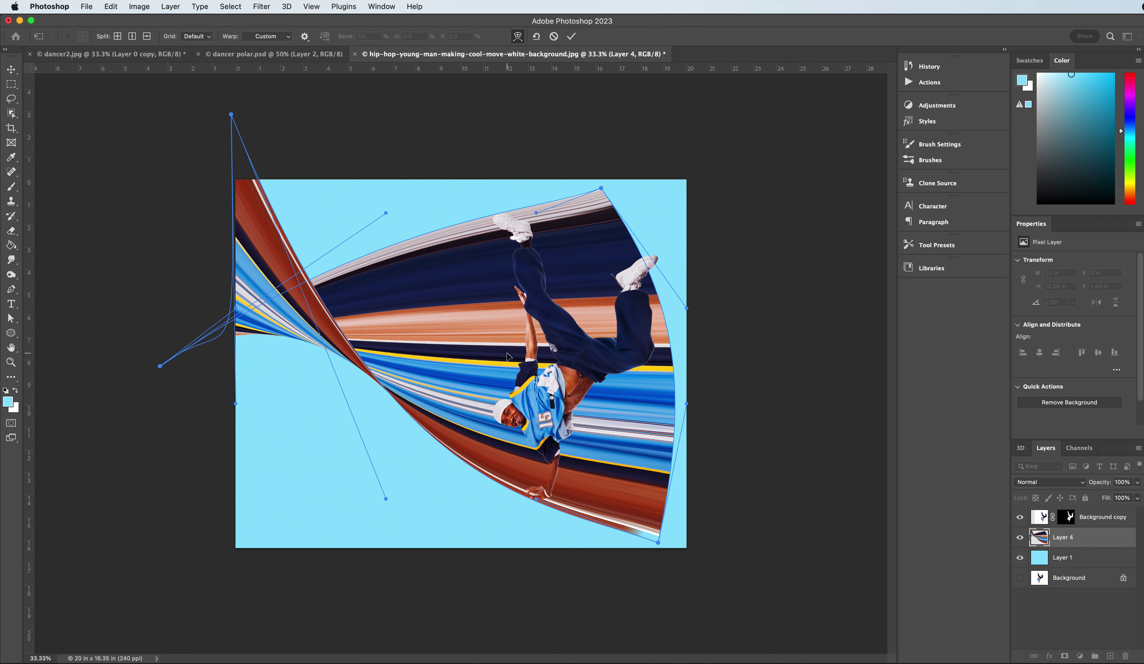
mouse_move(507, 356)
left_mouse_down()
mouse_move(505, 401)
mouse_move(512, 358)
left_mouse_up()
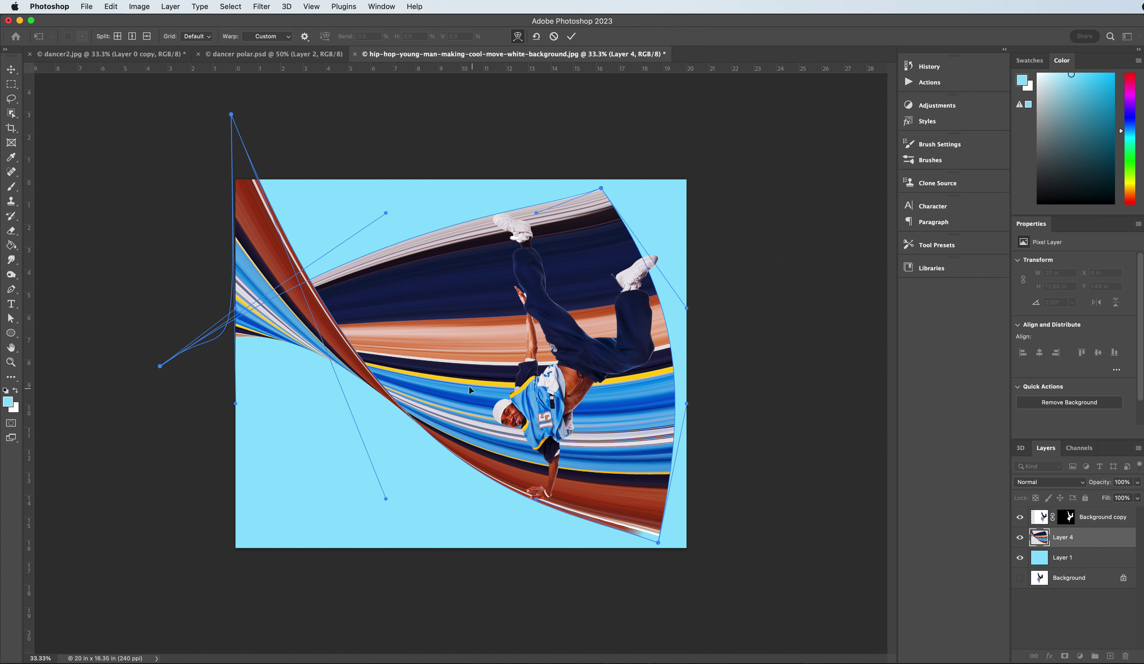
left_click_drag(466, 424, 470, 406)
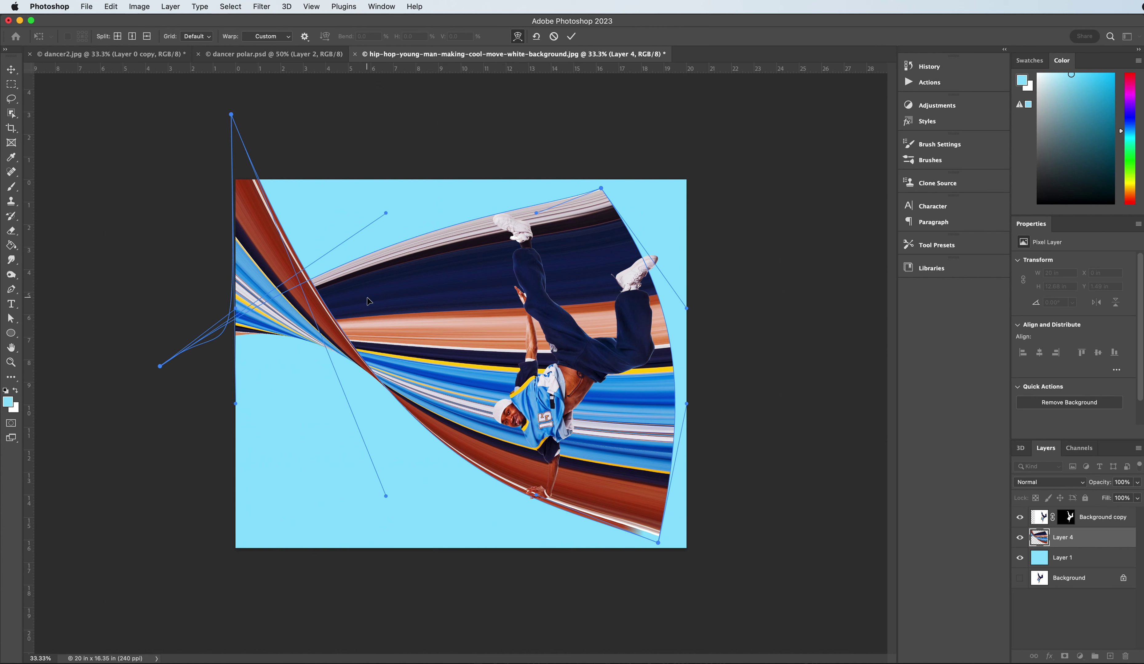
left_click_drag(659, 546, 659, 549)
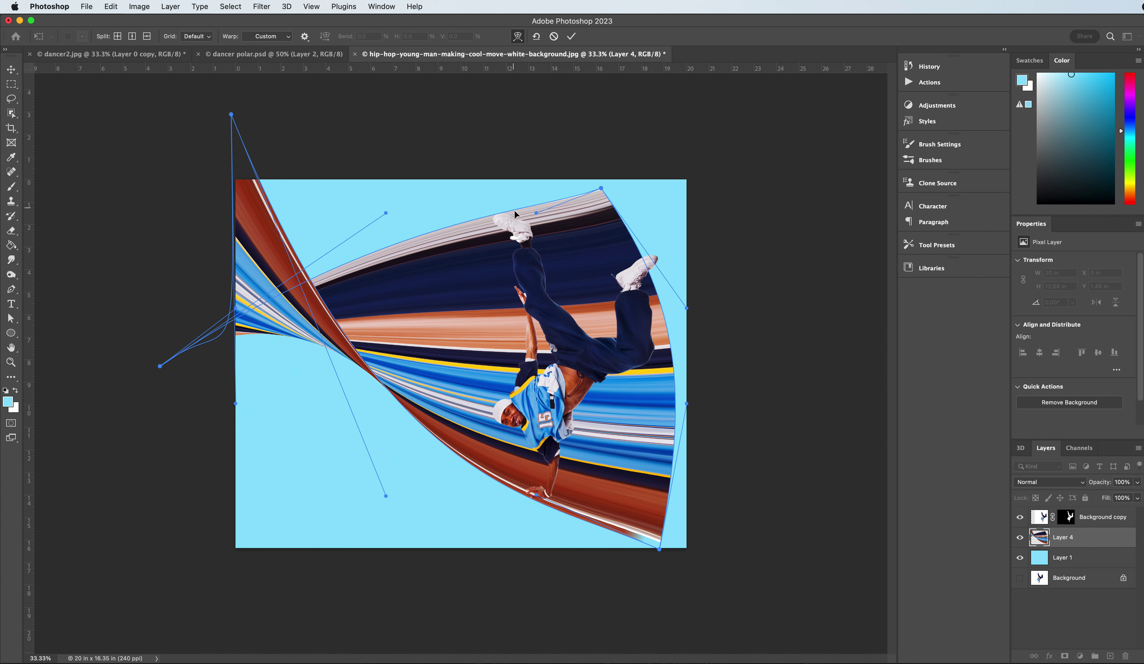
Step: Curve the bands downward behind the dancer by pulling the right edge's upper handle and the bottom-right corner below the canvas, and apply the warp
left_click_drag(690, 313, 687, 590)
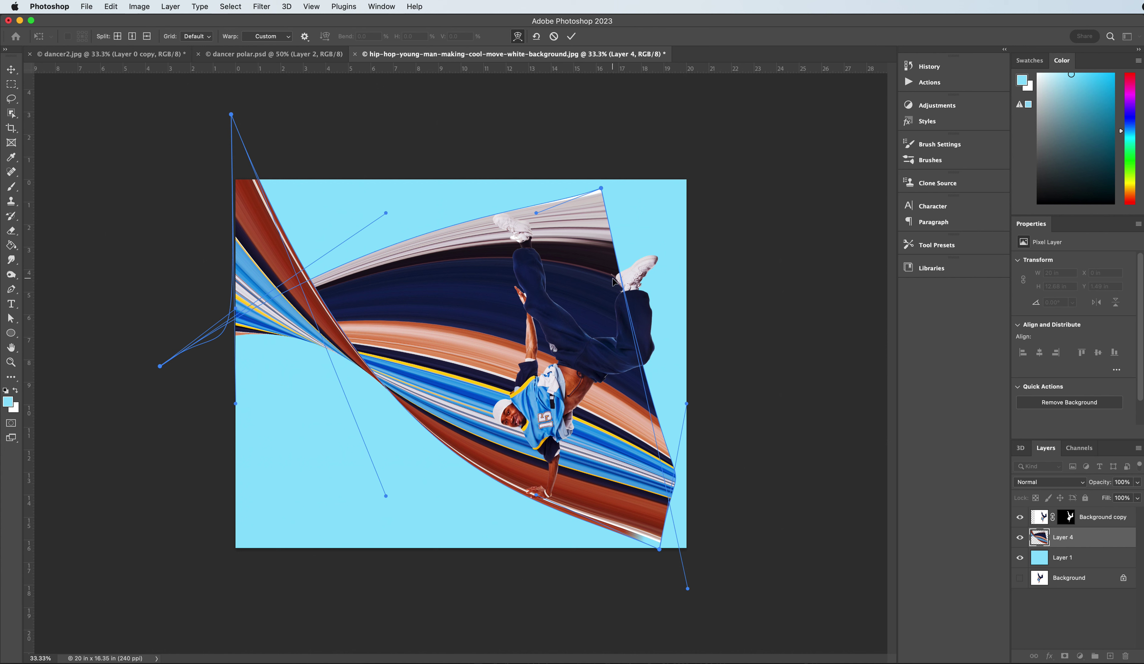
left_click_drag(567, 472, 649, 586)
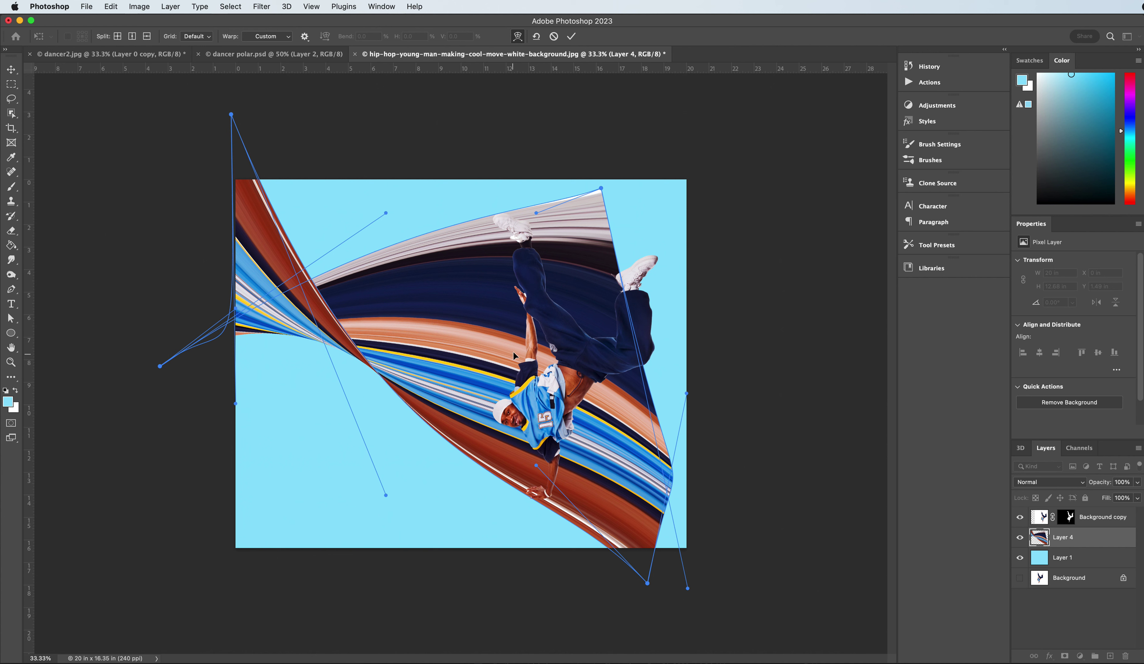
mouse_move(687, 393)
left_mouse_down()
mouse_move(689, 370)
mouse_move(684, 403)
left_mouse_up()
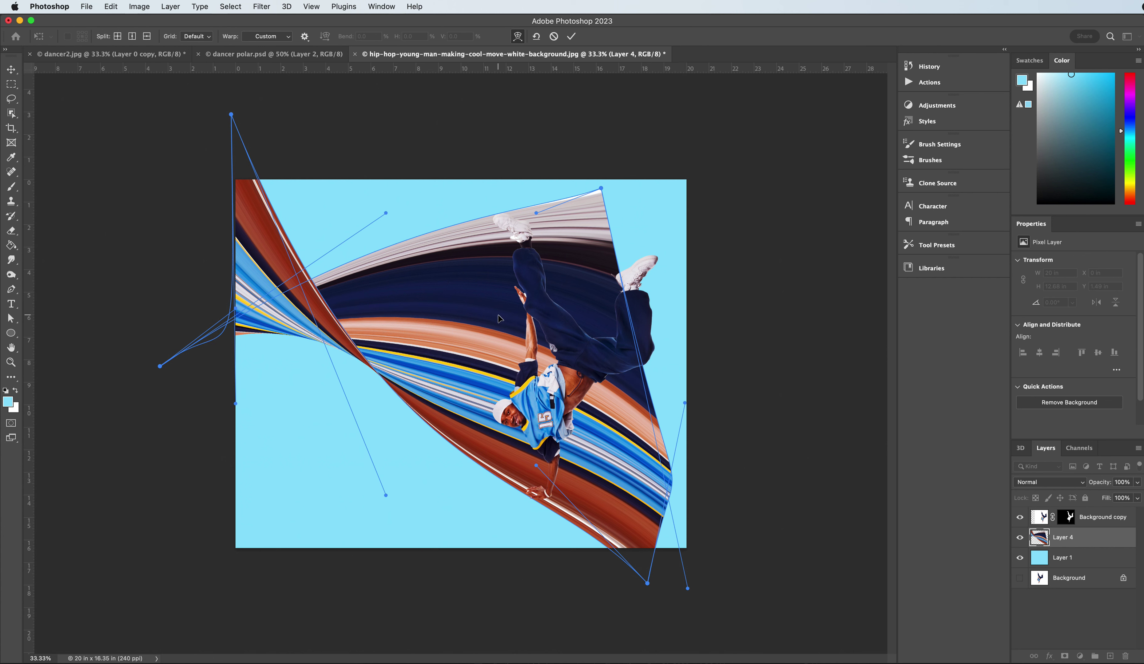
left_click_drag(499, 318, 502, 305)
mouse_move(483, 383)
left_mouse_down()
mouse_move(485, 333)
mouse_move(487, 382)
left_mouse_up()
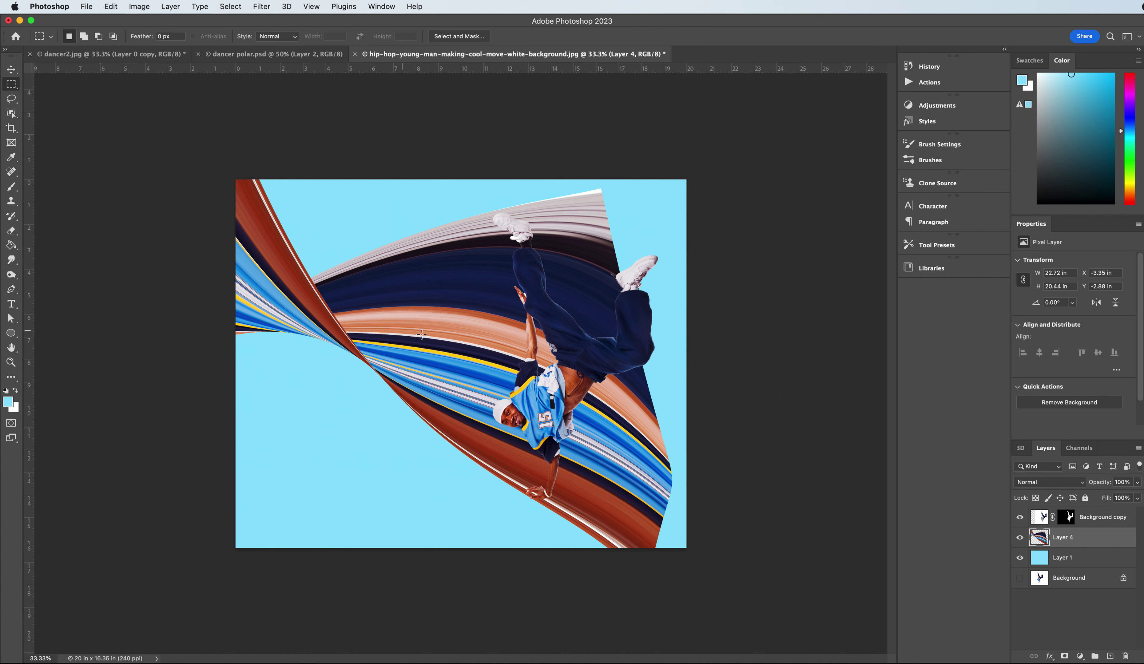
left_click(1043, 519, "super")
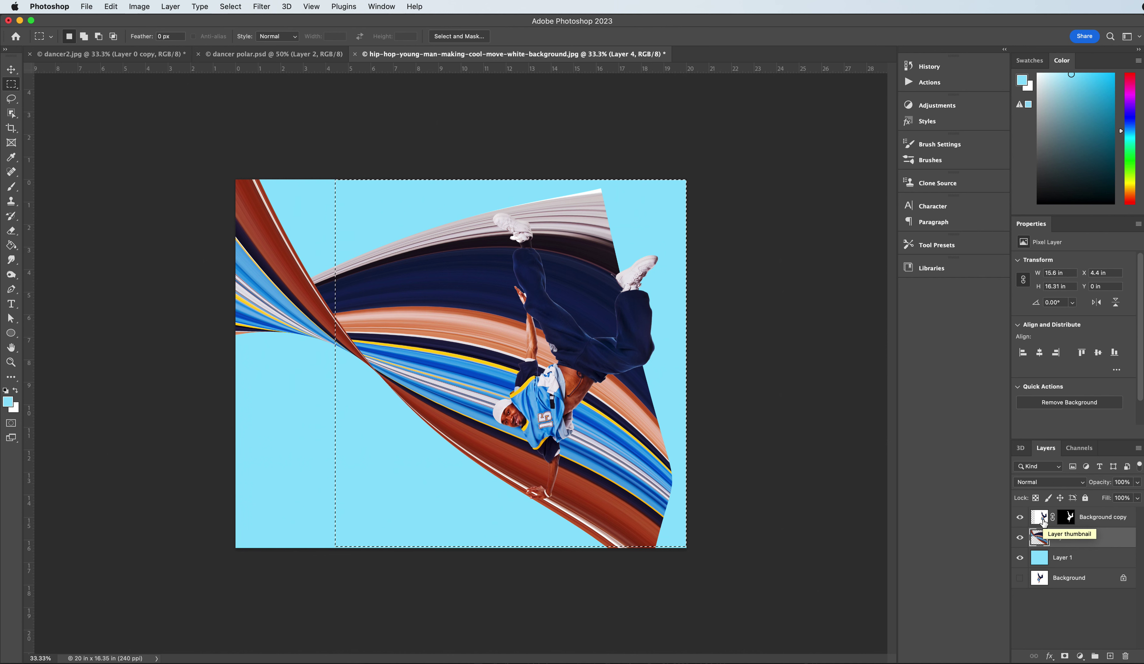
left_click(1068, 519, "super")
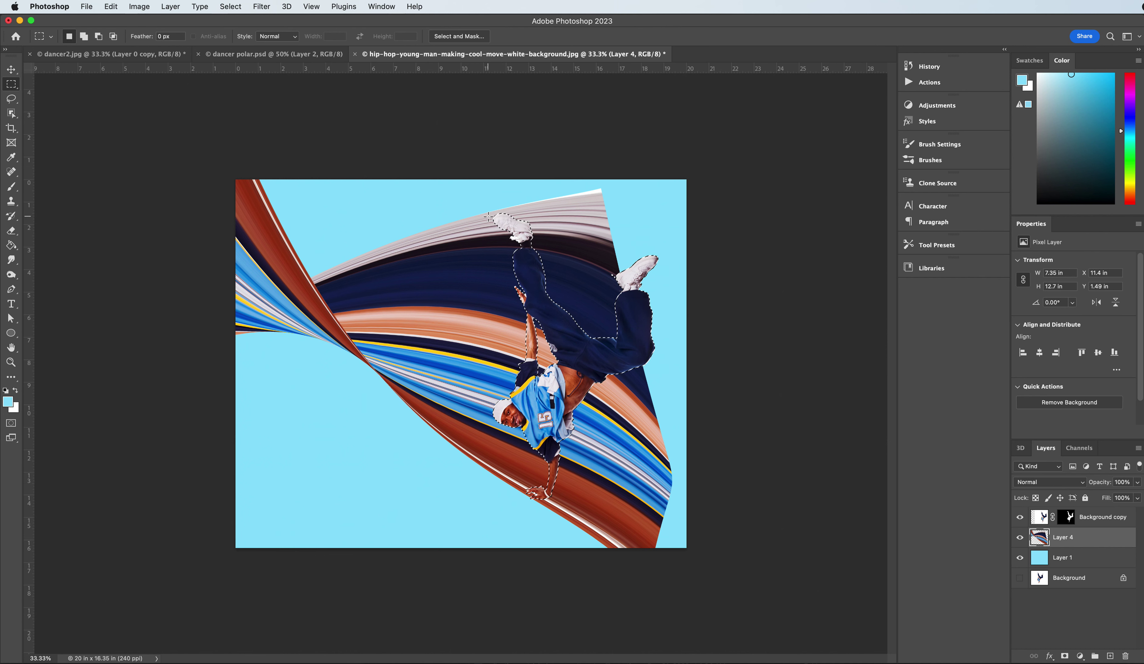
key("super+z")
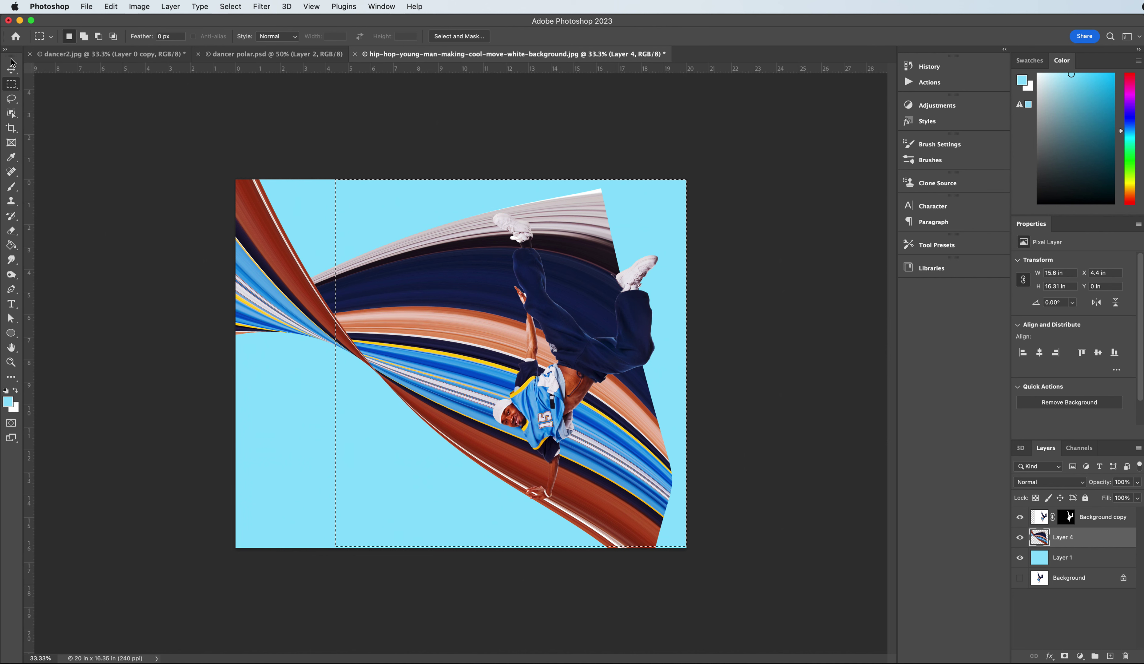
left_click(11, 69)
key("super+t")
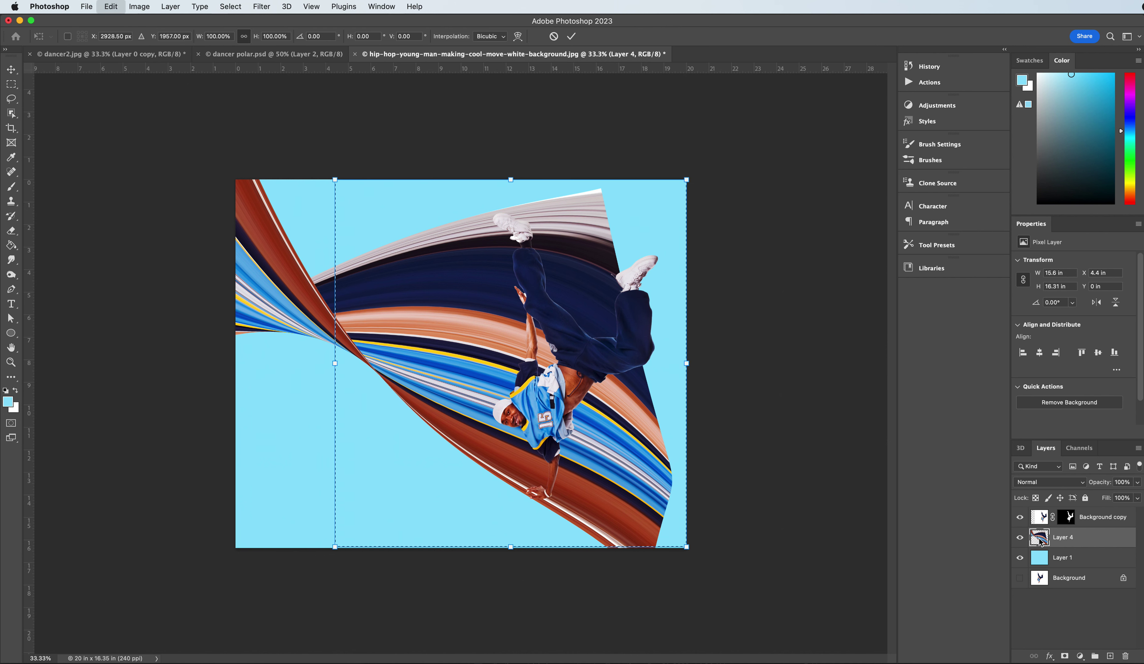
key("Escape")
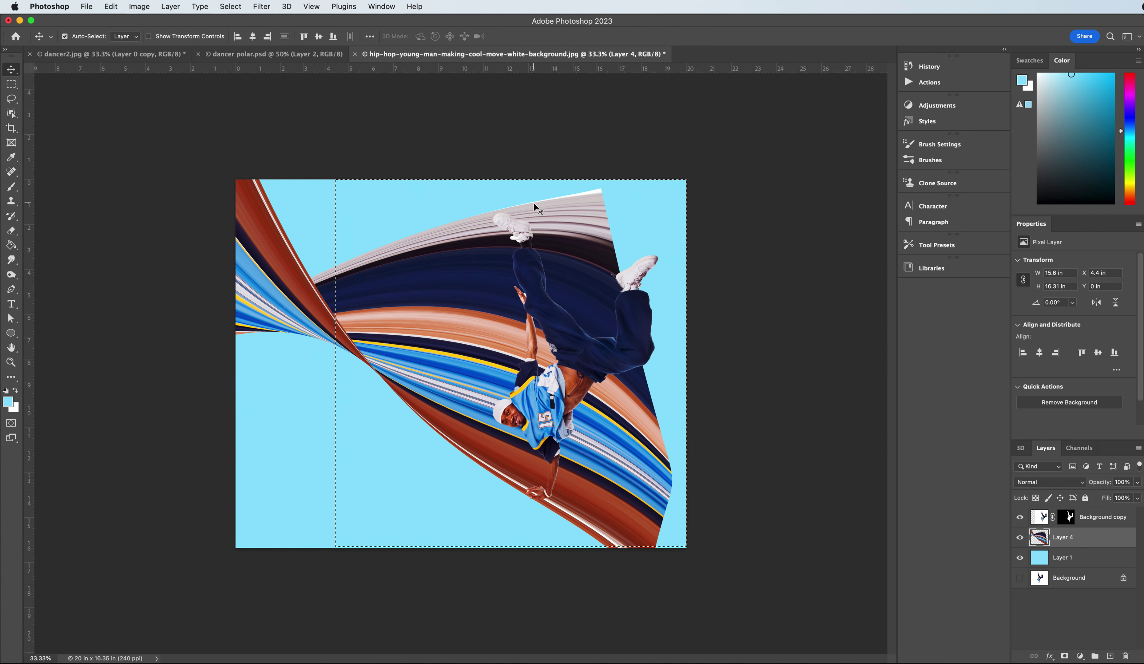
key("super+d")
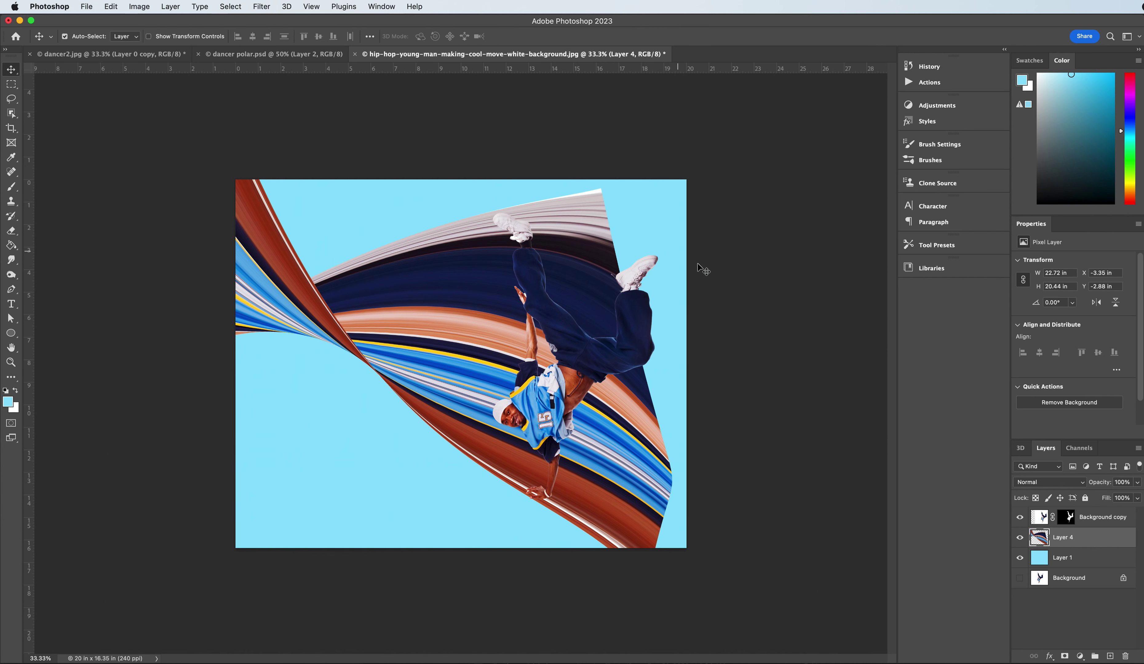
Step: Transform Layer 4 by lowering its upper-right corner slightly, and apply the change
key("super+t")
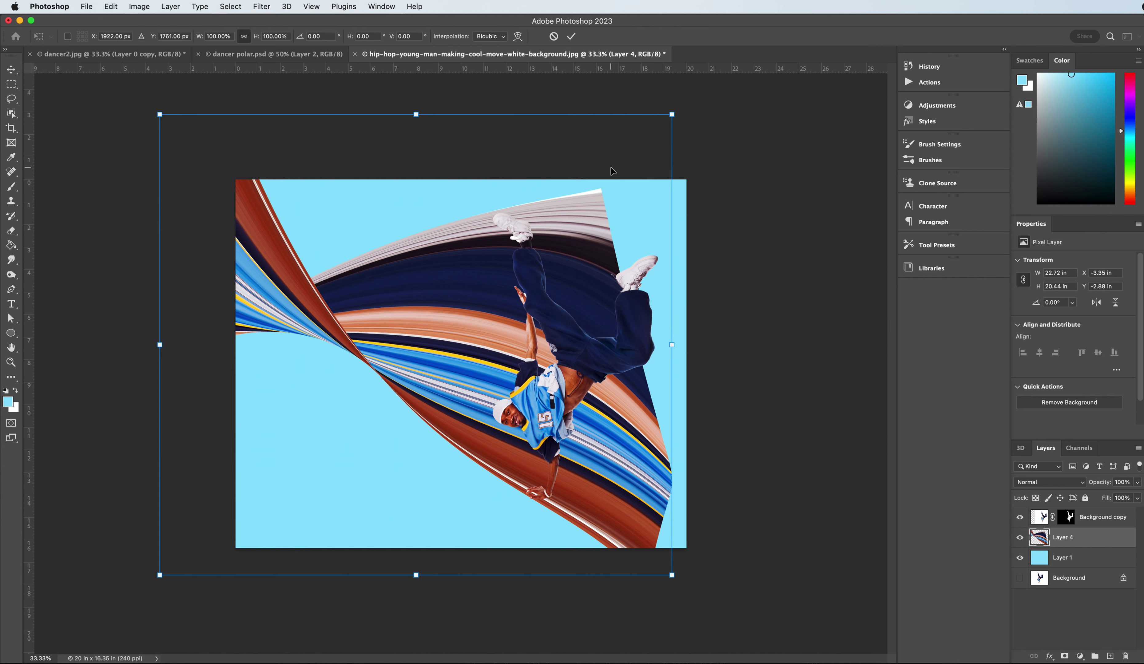
right_click(622, 180)
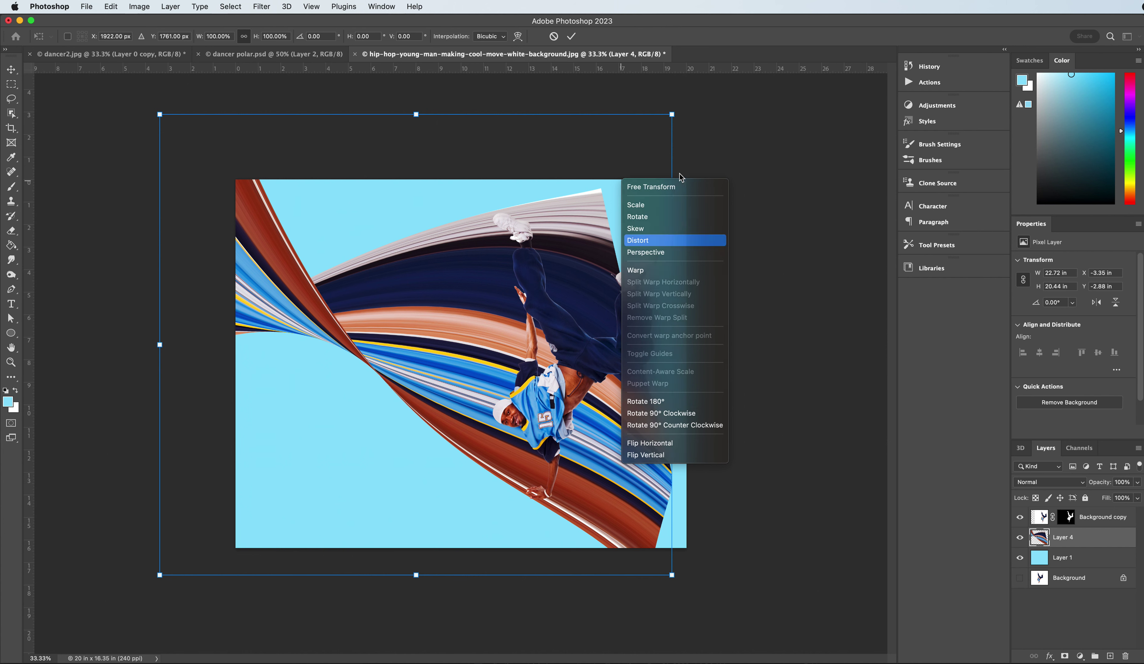
left_click(677, 190)
left_click_drag(672, 115, 674, 129)
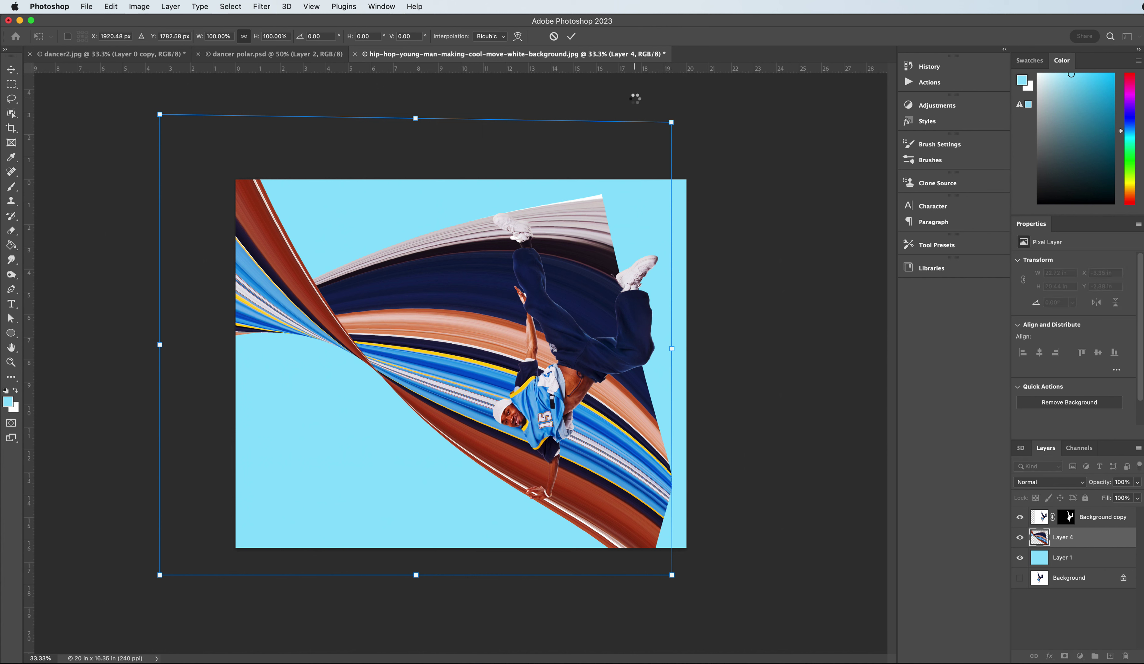
key("Return")
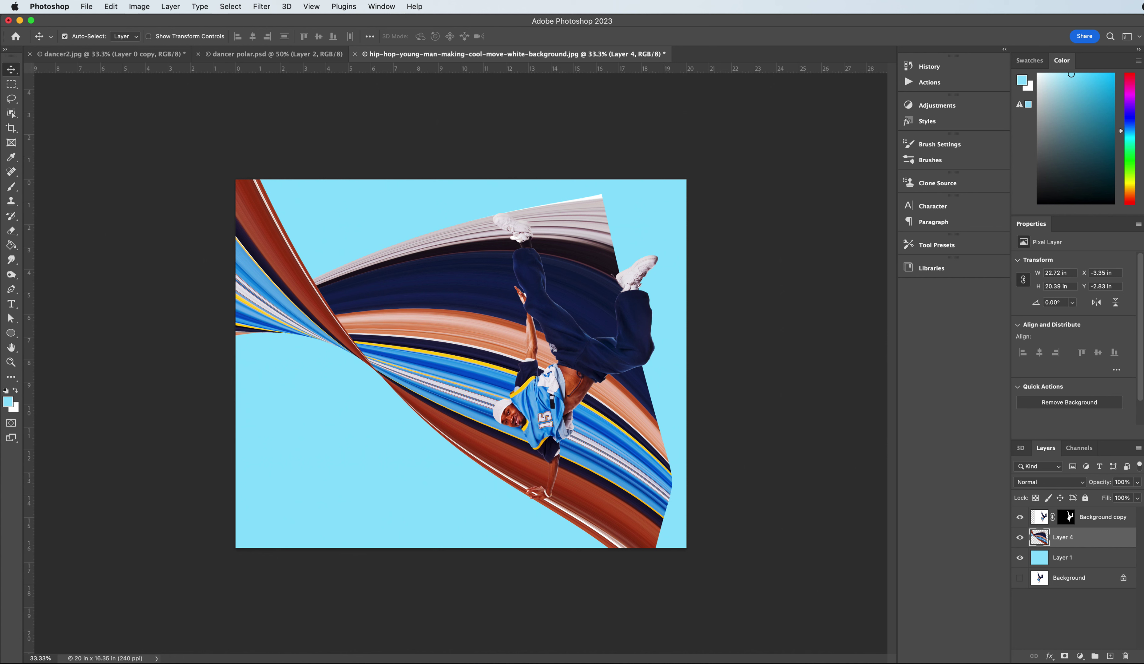
Step: Add a layer mask to Layer 4 and load the dancer's silhouette from the Background copy mask as a selection
left_click_drag(1077, 521, 1070, 514)
left_click(1062, 657)
left_click_drag(1065, 517, 1068, 523)
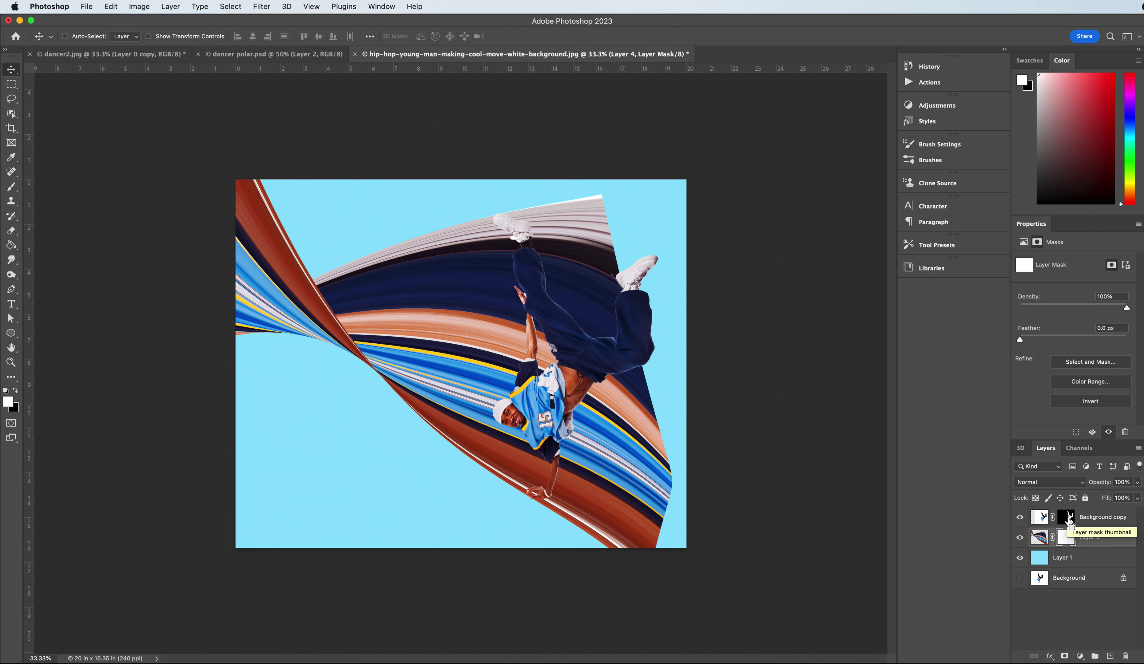
left_click(1069, 523, "super")
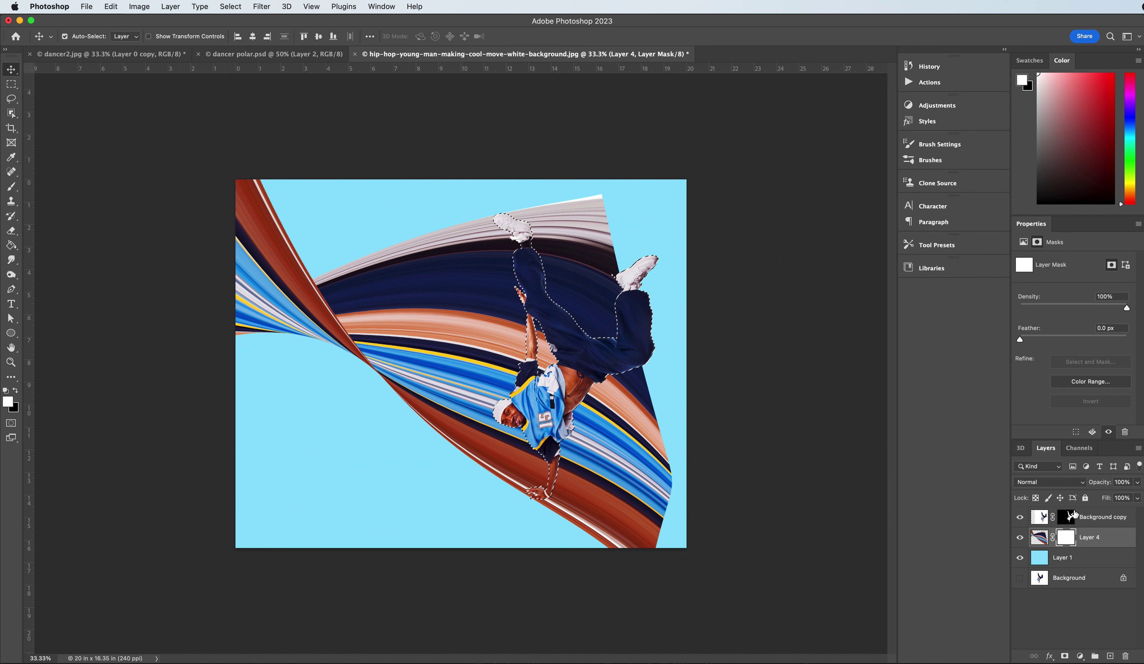
Step: Invert the selection to cover everything outside the dancer
key("s")
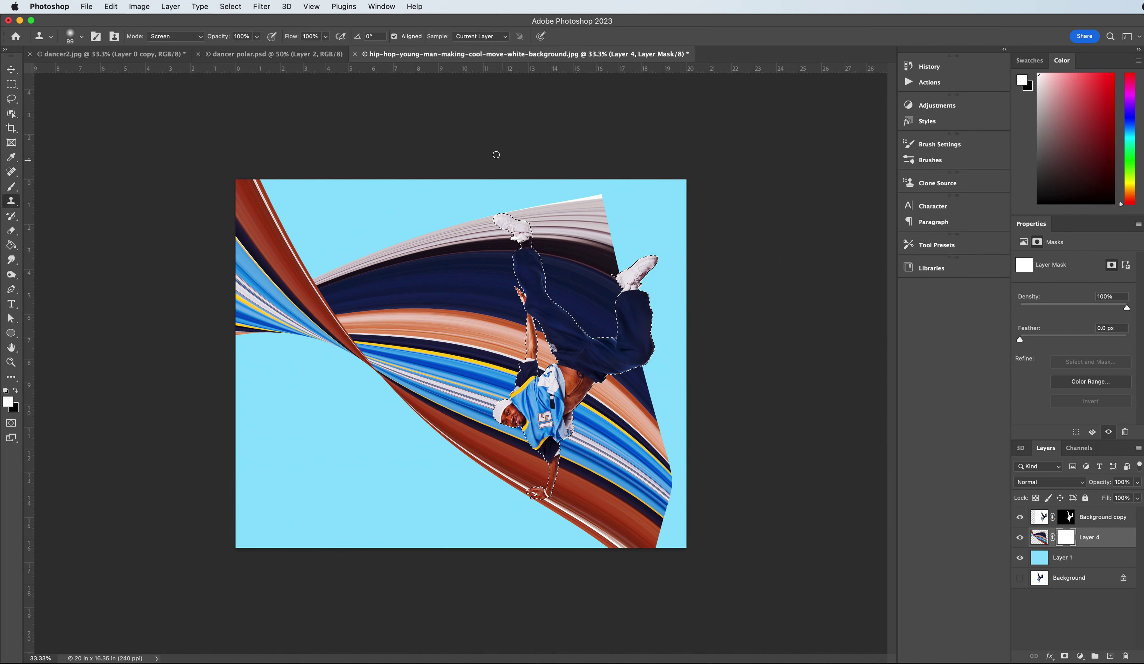
left_click(232, 7)
left_click(505, 134)
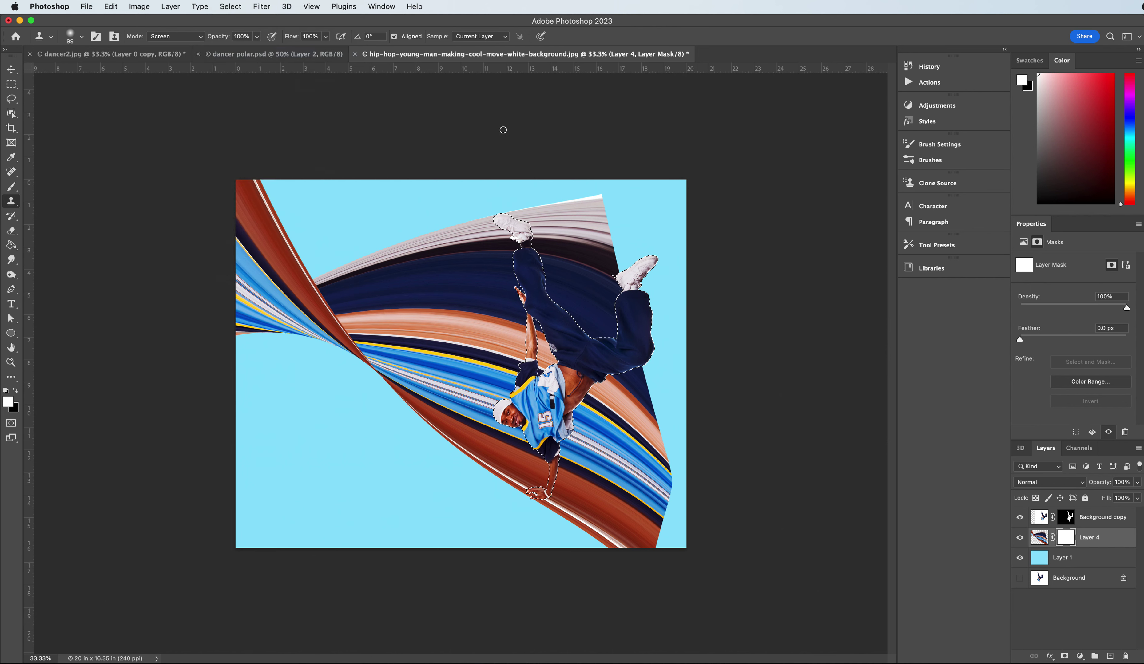
key("super+shift+i")
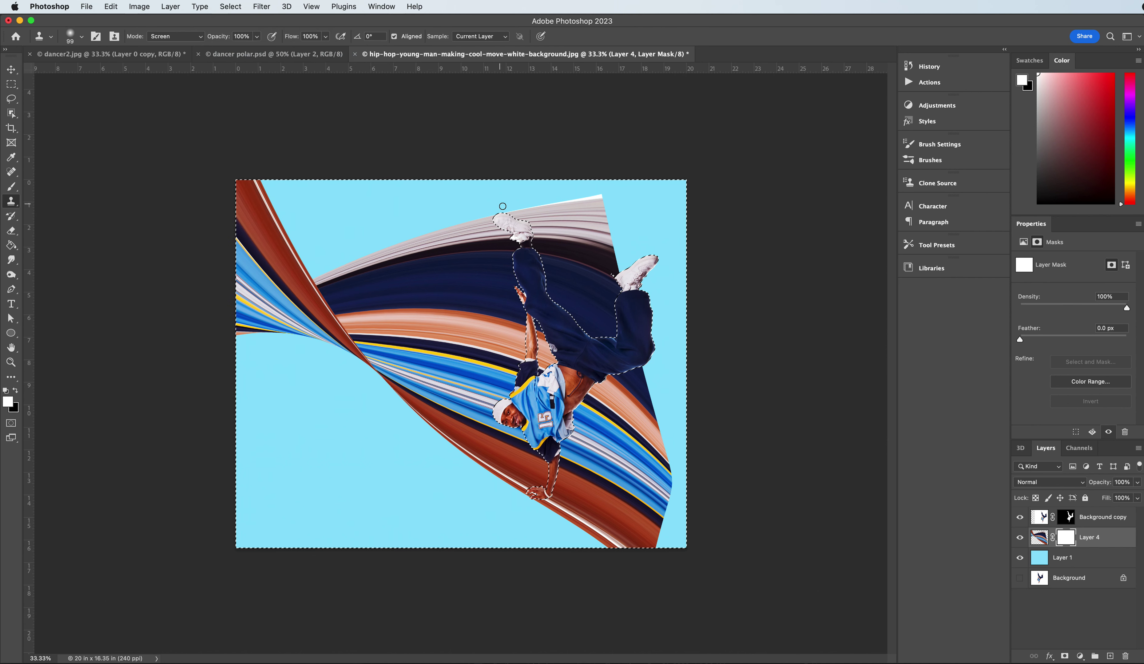
Step: Erase the bands in front of and below the dancer on Layer 4's mask with a 600 px eraser, and deselect
left_click(14, 233)
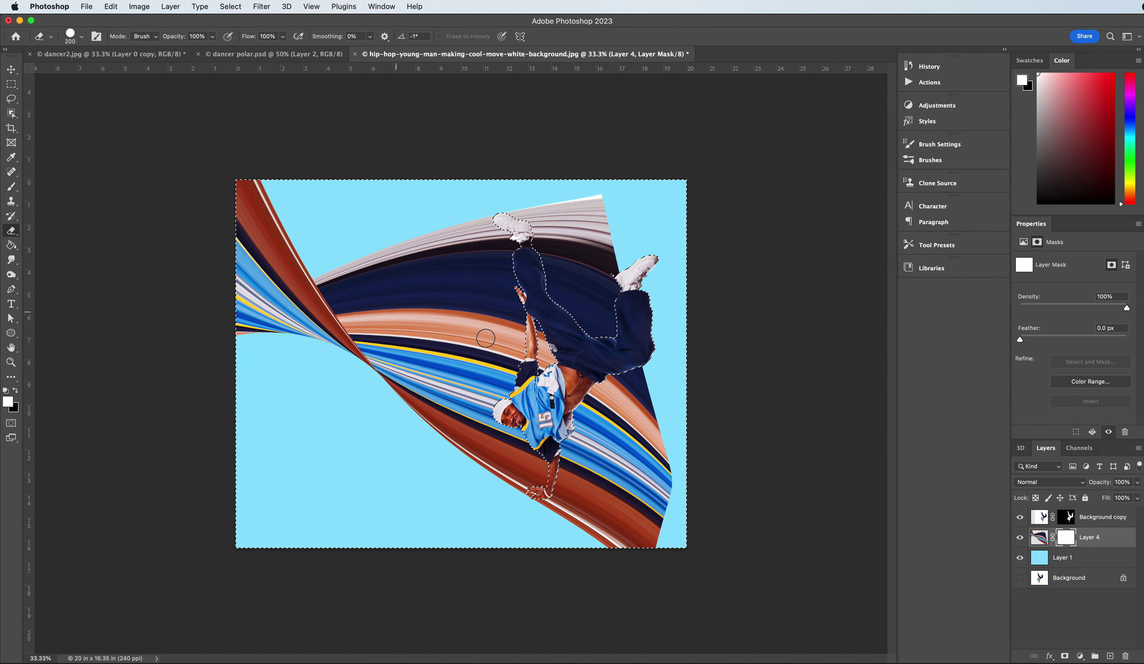
key("bracketright")
key("bracketright")
key("bracketright")
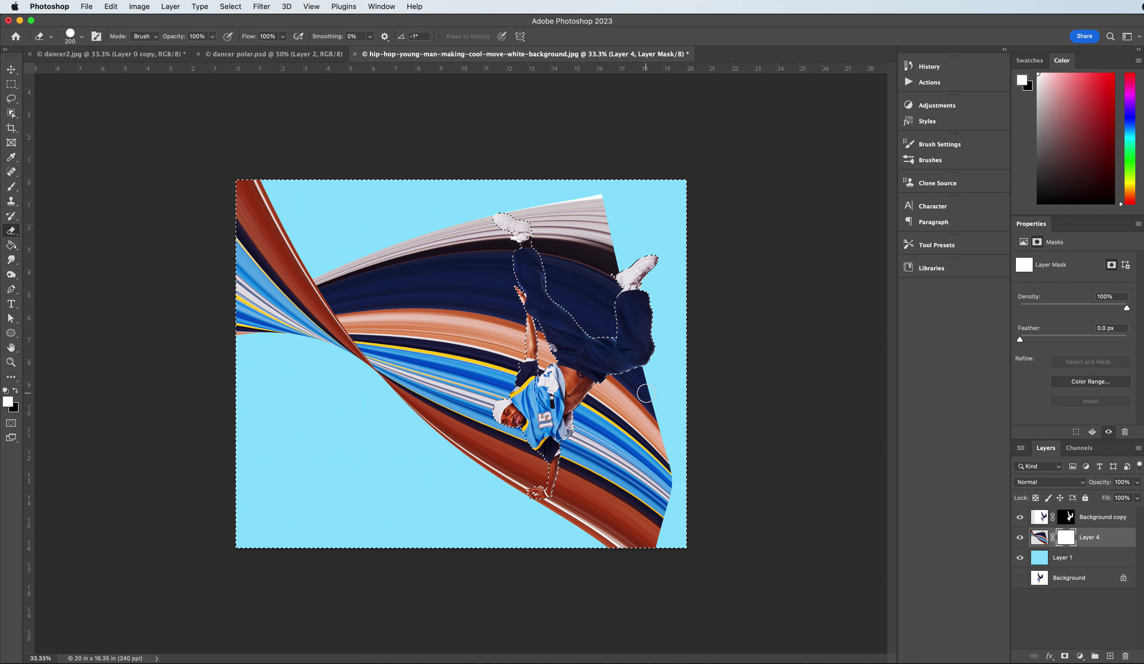
mouse_move(647, 375)
left_mouse_down()
mouse_move(600, 413)
mouse_move(628, 386)
mouse_move(610, 395)
mouse_move(585, 438)
mouse_move(600, 527)
mouse_move(662, 404)
mouse_move(630, 428)
mouse_move(677, 498)
left_mouse_up()
mouse_move(581, 518)
left_mouse_down()
mouse_move(546, 523)
mouse_move(572, 516)
mouse_move(580, 479)
left_mouse_up()
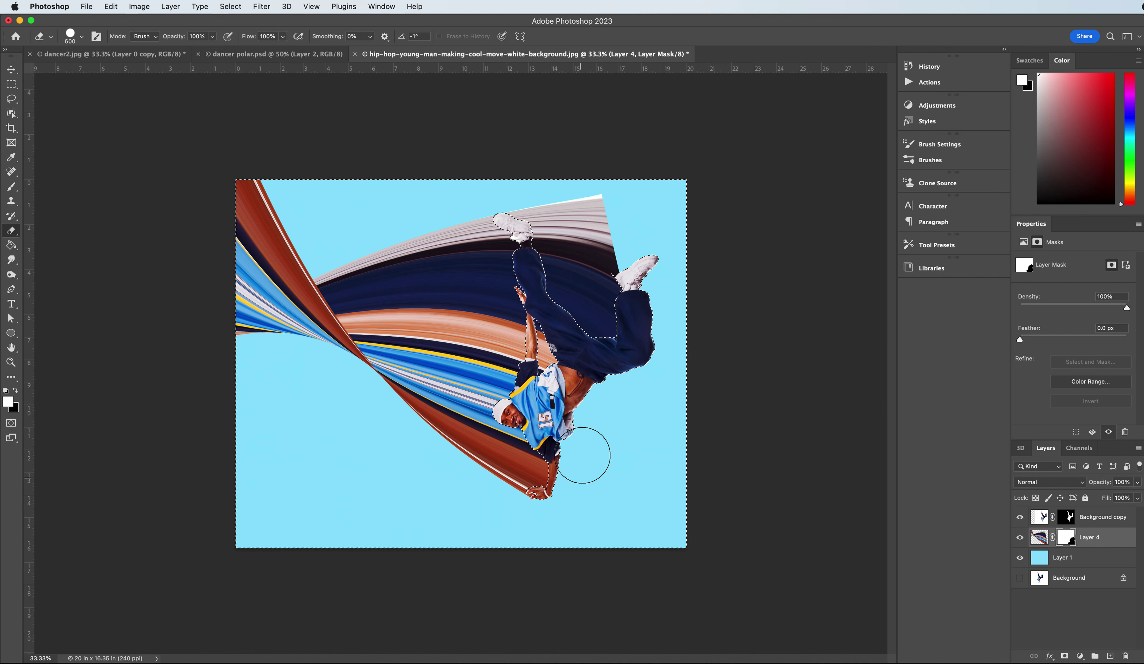
mouse_move(636, 351)
left_mouse_down()
mouse_move(614, 231)
mouse_move(582, 193)
mouse_move(519, 195)
mouse_move(545, 216)
mouse_move(600, 321)
mouse_move(600, 299)
mouse_move(647, 313)
left_mouse_up()
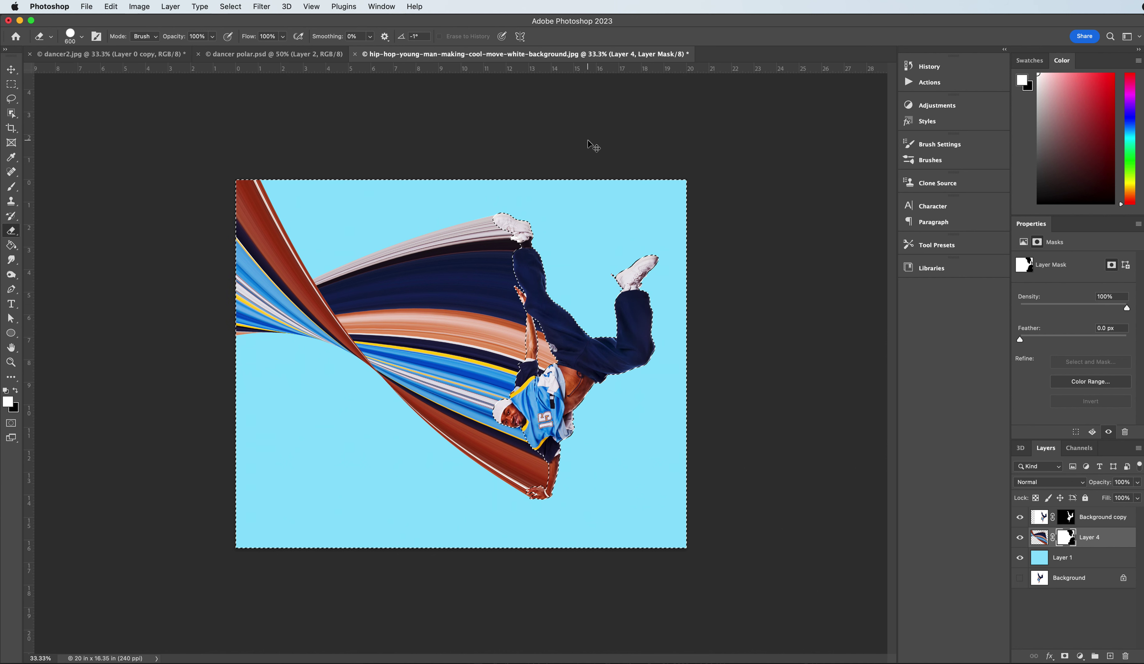
key("super+d")
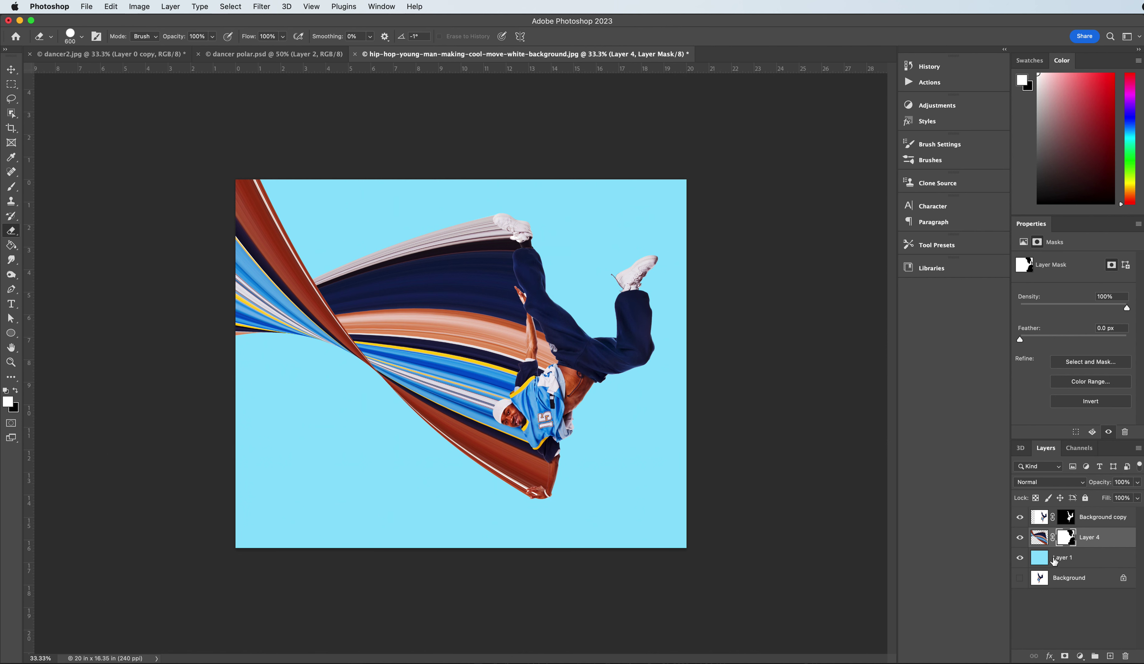
Step: Load the dancer's silhouette as a selection from the Background copy layer's mask
left_click(1043, 539)
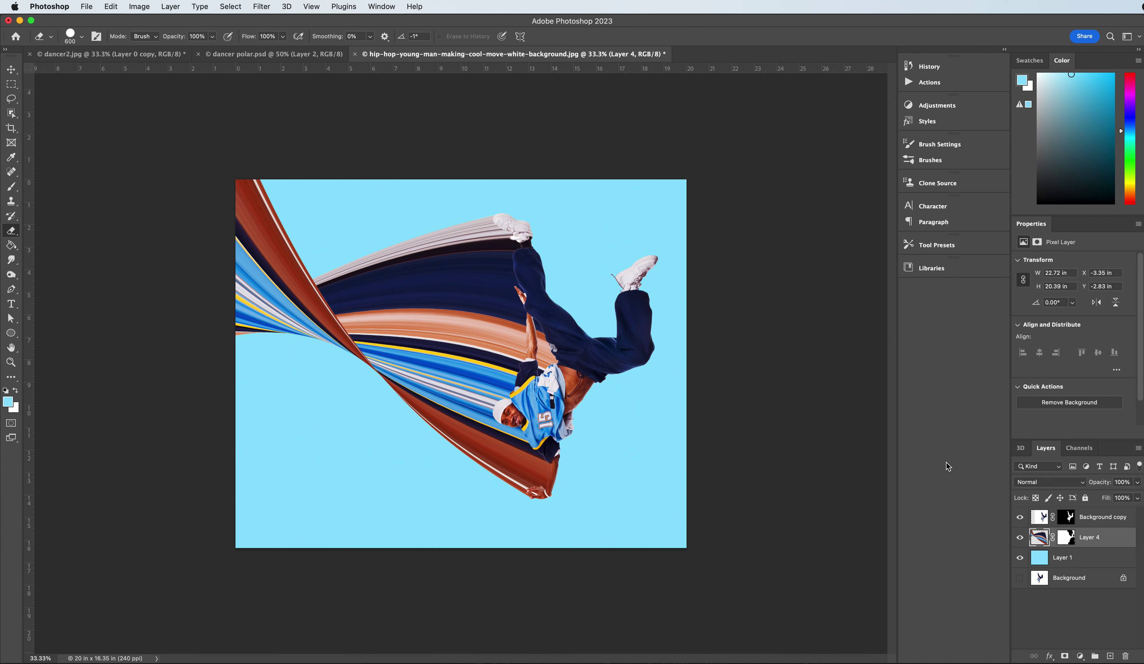
left_click(1071, 522)
left_click(1092, 520)
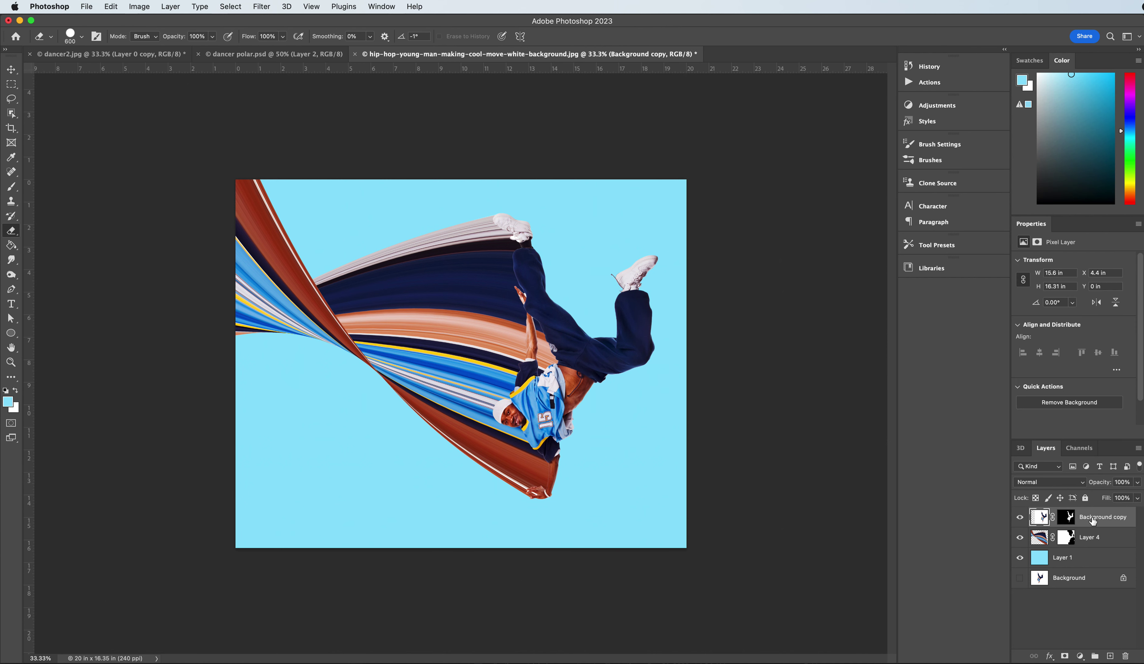
left_click(1070, 521)
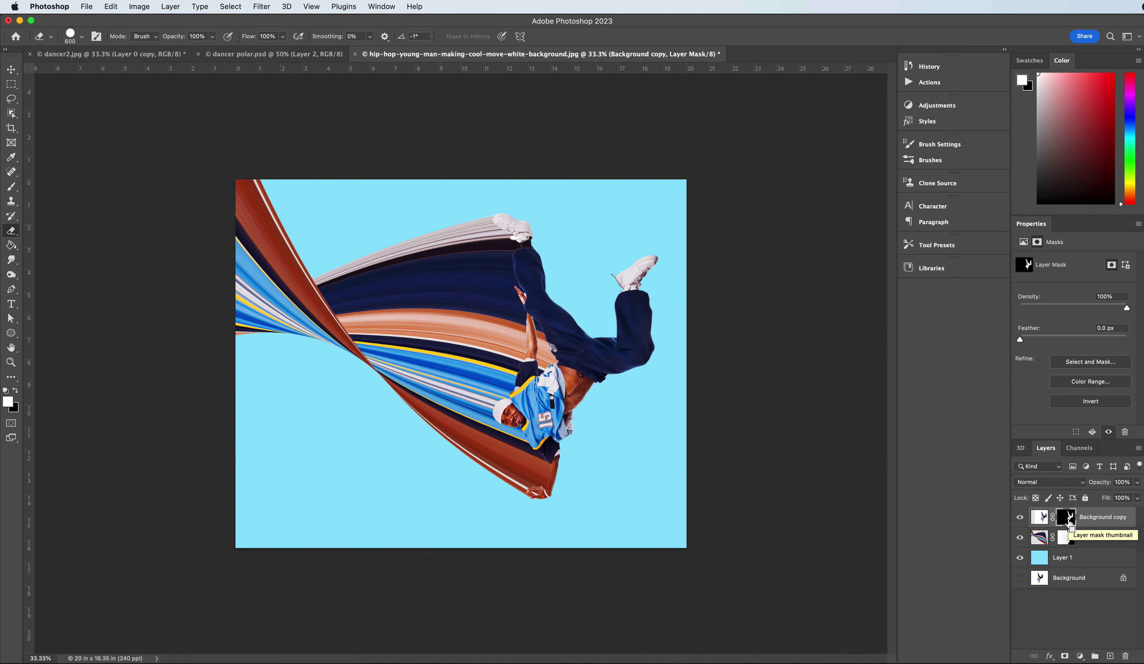
left_click(1067, 519, "super")
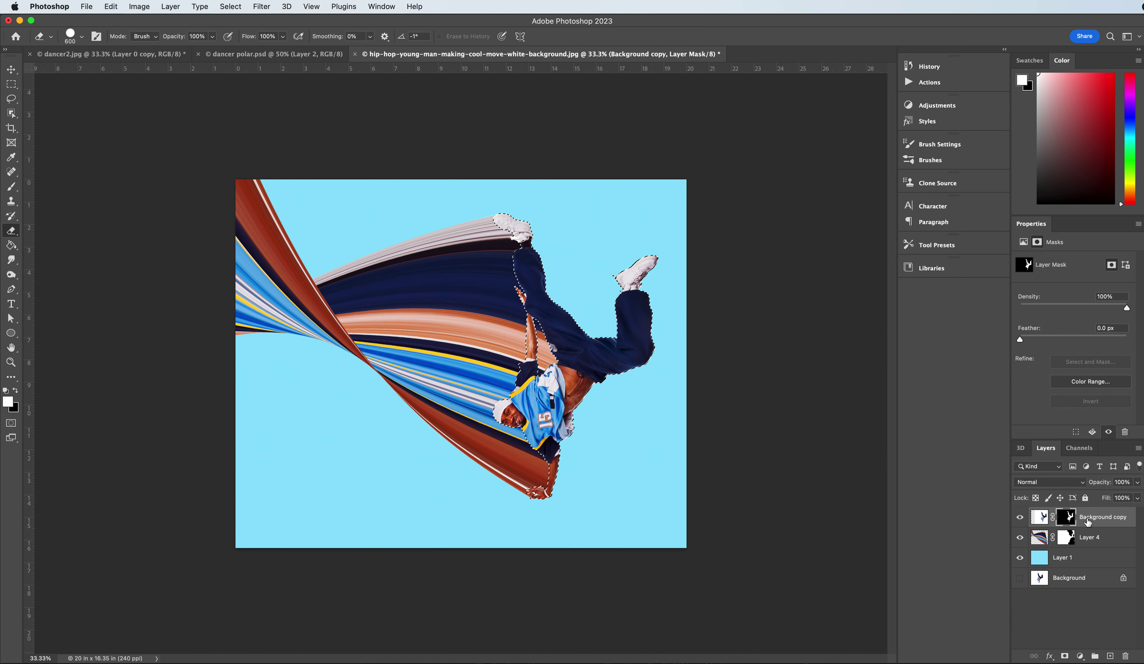
Step: Create a new layer, fill the dancer-shaped selection with black, and deselect
left_click(1109, 656)
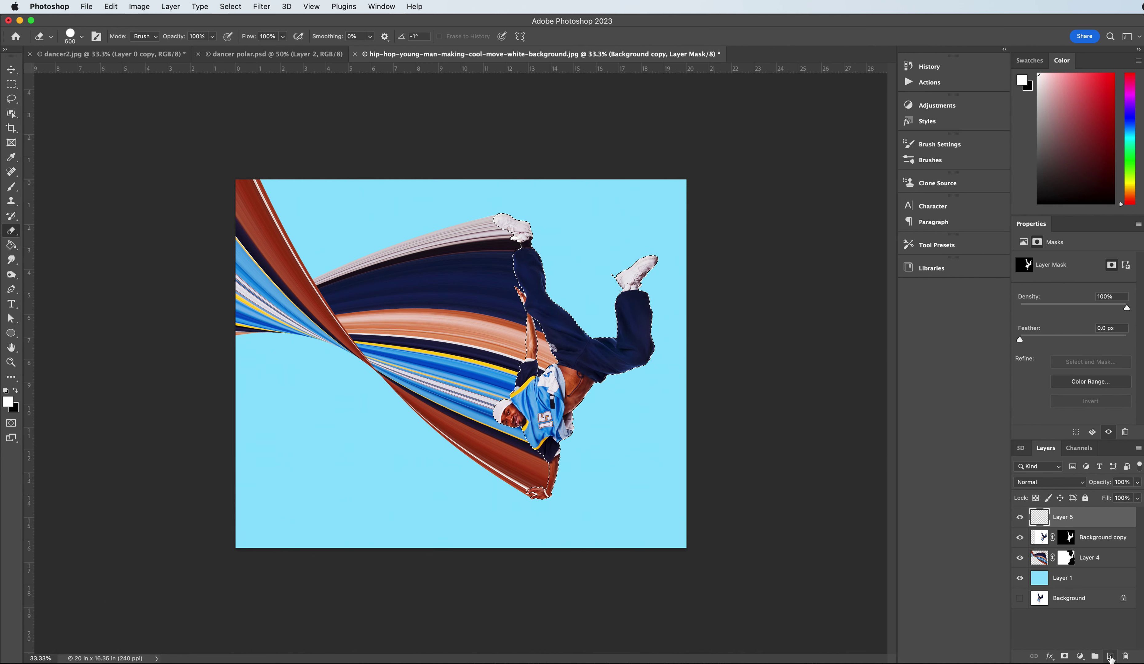
left_click(11, 246)
left_click(6, 390)
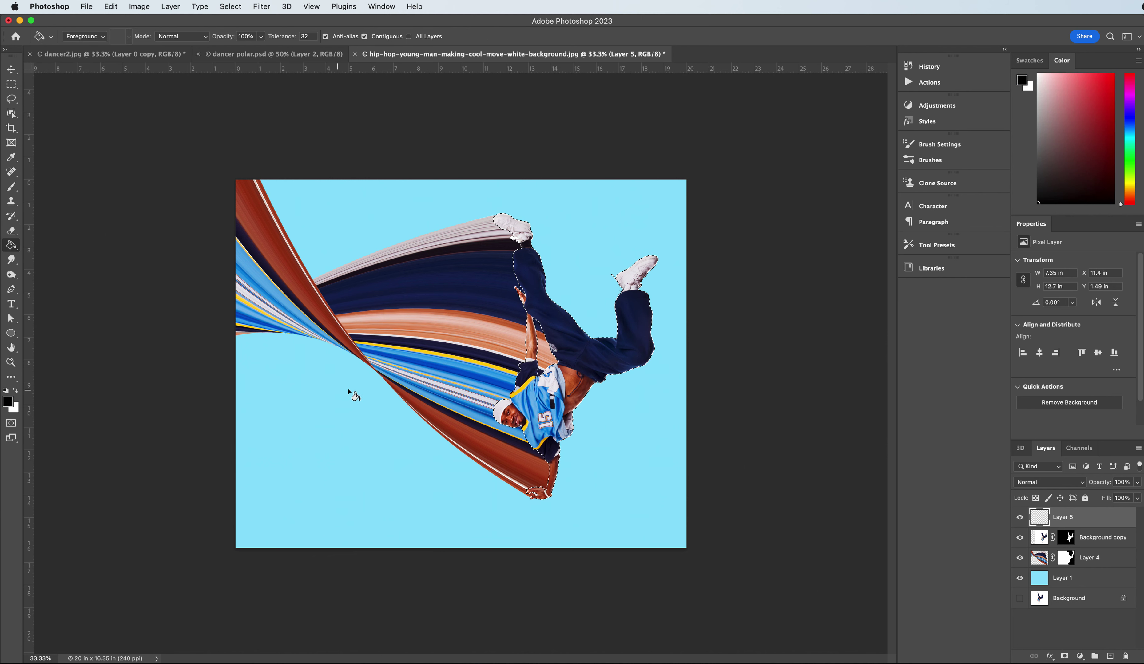
left_click(568, 366)
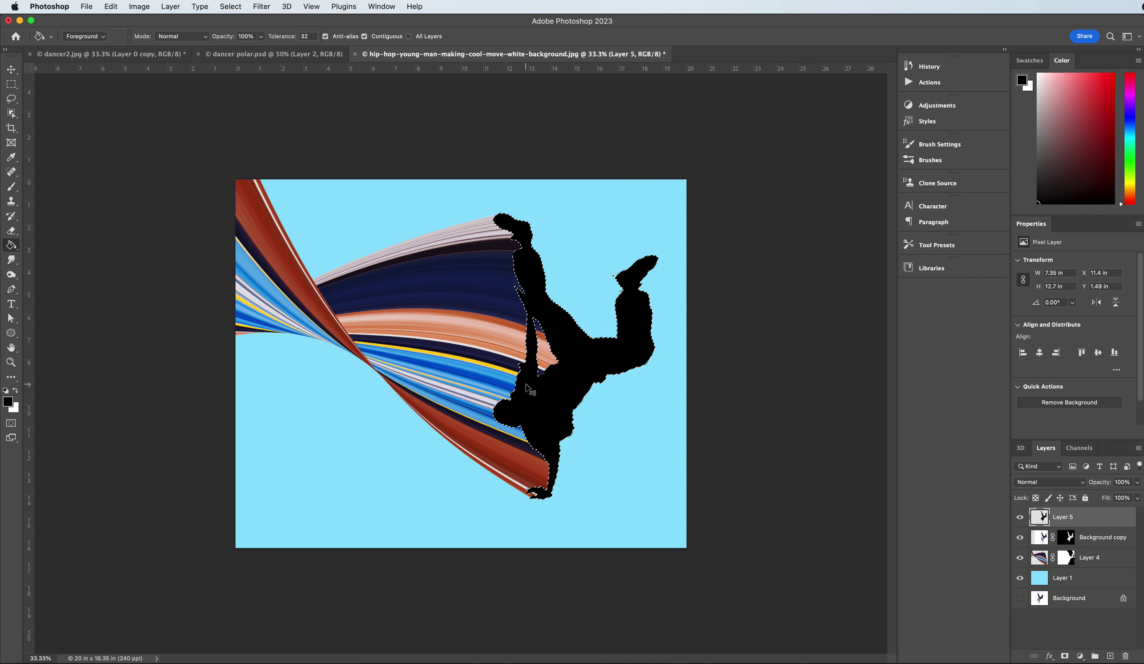
key("super+d")
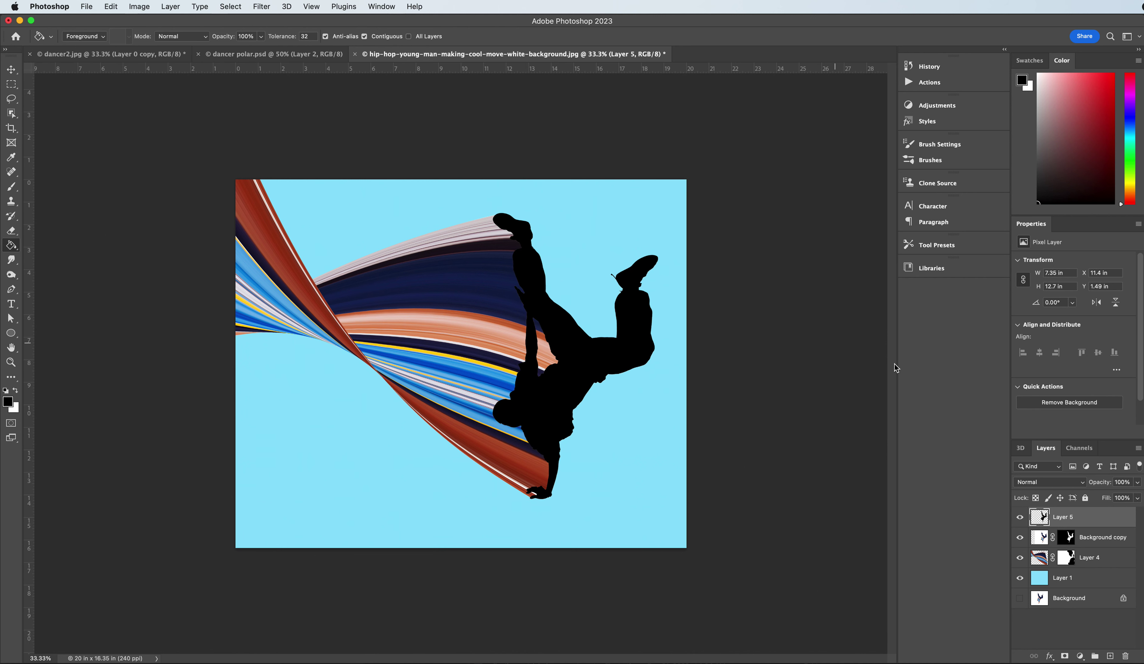
Step: Place the black silhouette layer beneath Background copy and soften it into a shadow with a Gaussian Blur of about 37 pixels
left_click_drag(1088, 520, 1092, 549)
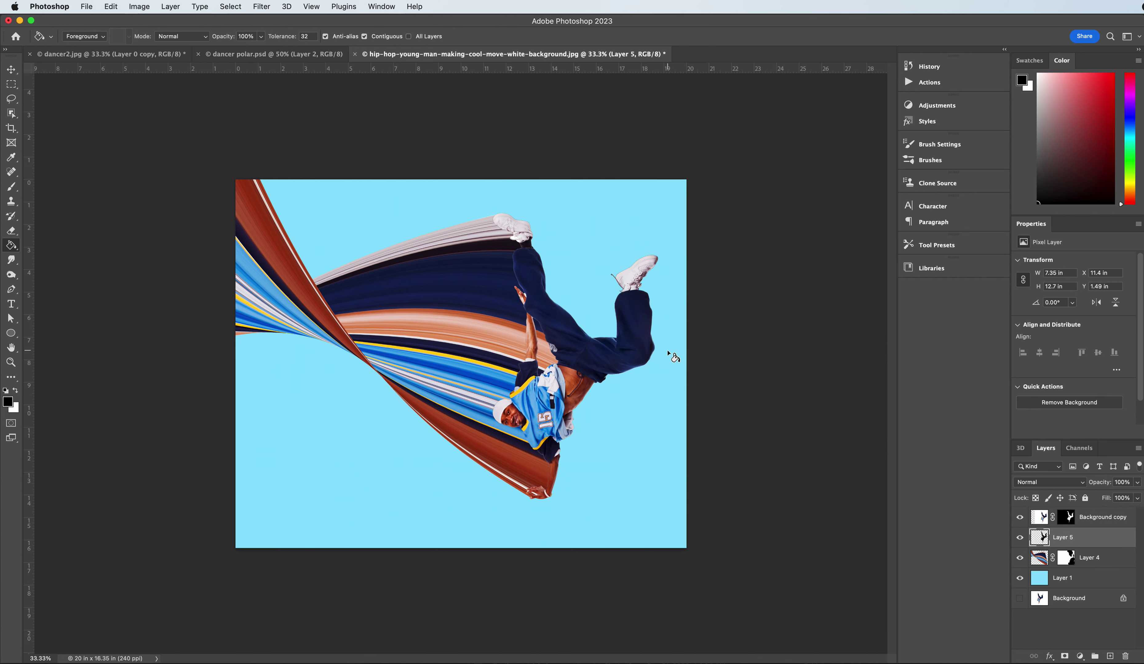
left_click(231, 6)
mouse_move(306, 152)
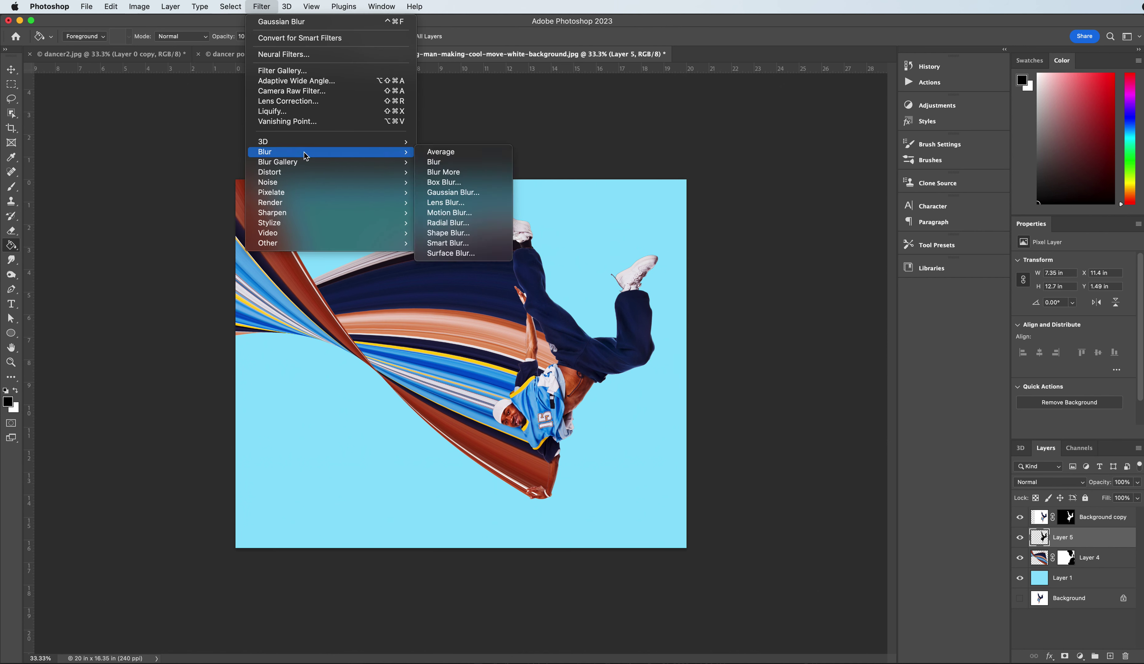
left_click(444, 191)
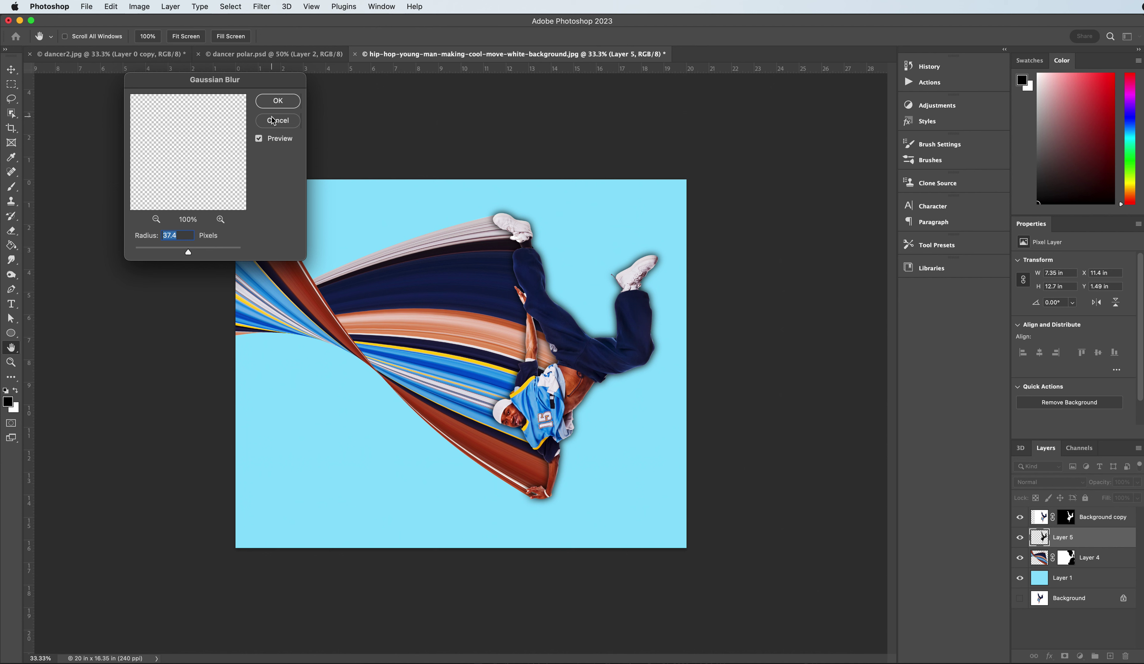
left_click_drag(189, 252, 191, 255)
left_click(279, 100)
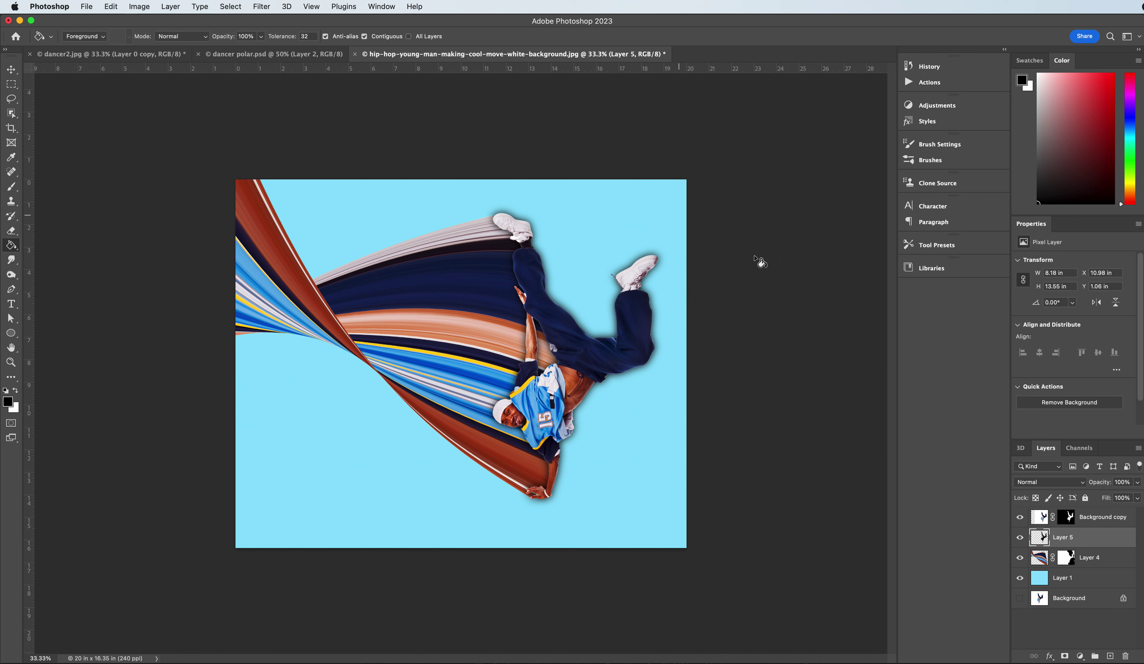
Step: Add a layer mask to the shadow layer and reload the dancer's silhouette as a selection from the Background copy mask
left_click(1065, 656)
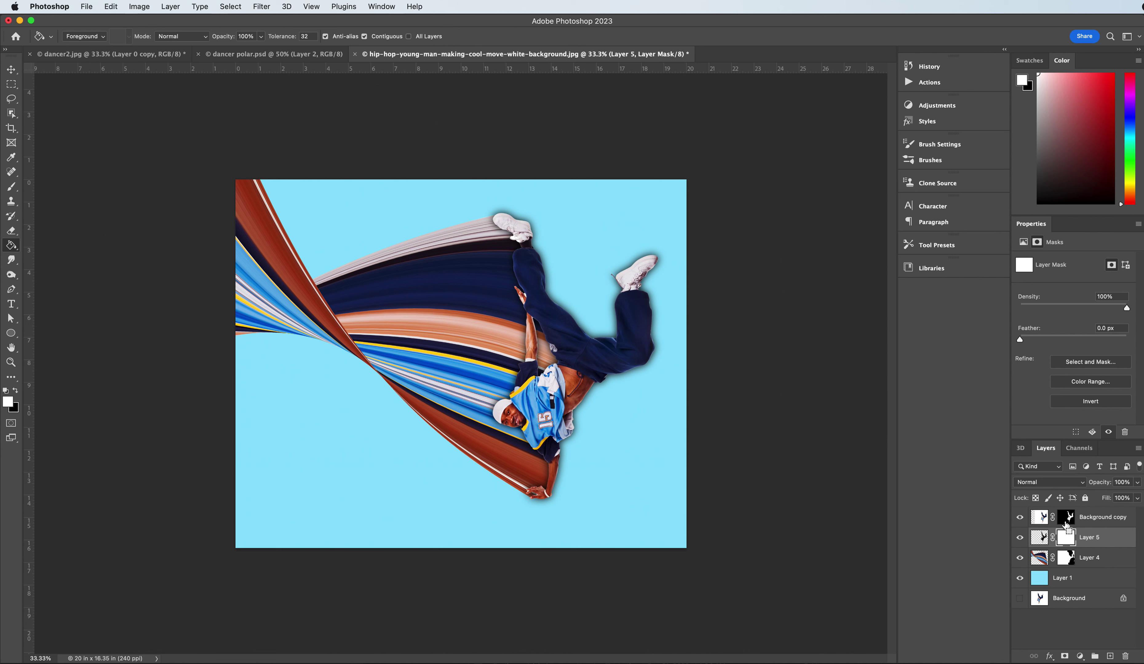
left_click(1067, 520, "super")
left_click(12, 231)
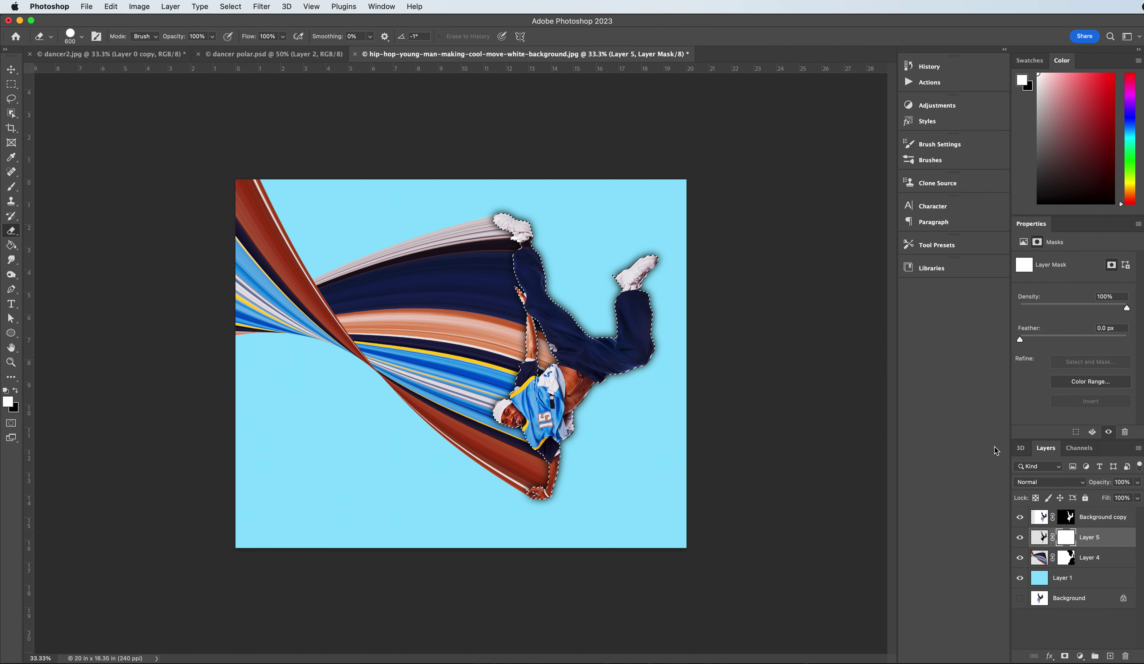
left_click(1067, 519)
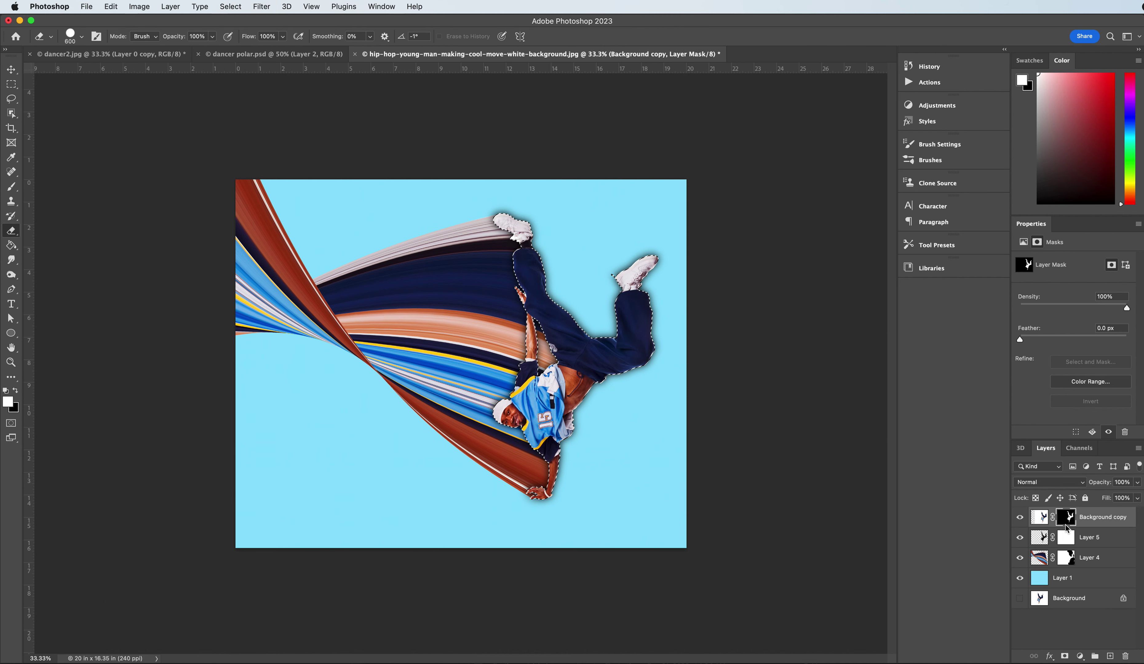
Step: Invert the selection and erase the shadow spilling onto the blue background around the dancer's legs and body on Layer 5's mask
left_click(226, 6)
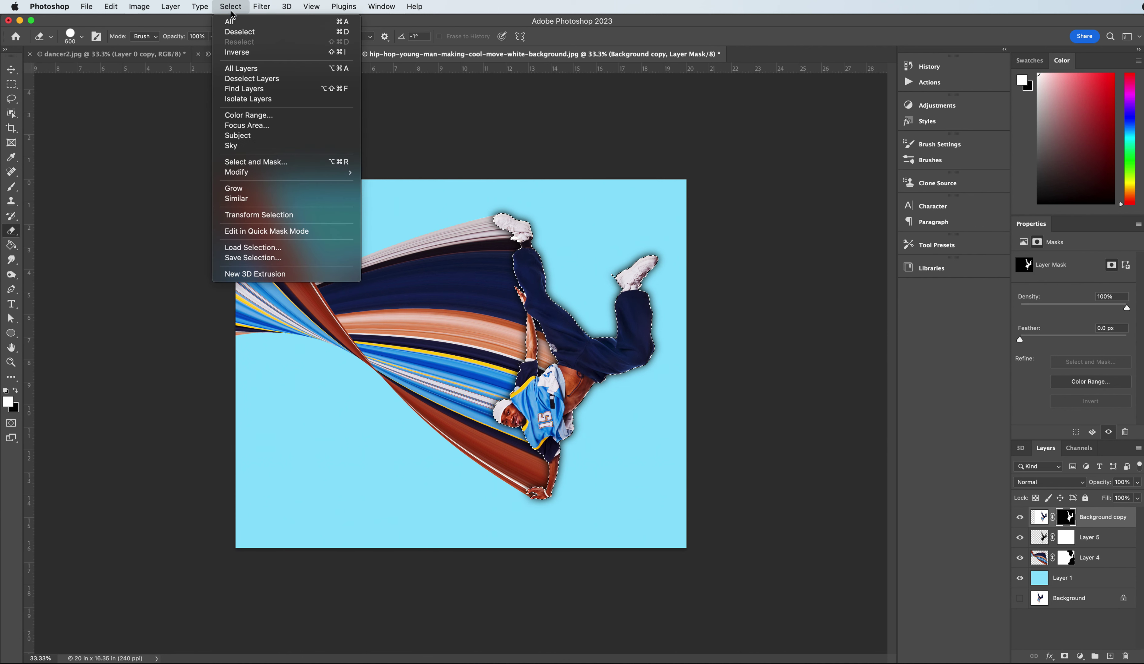
left_click(238, 52)
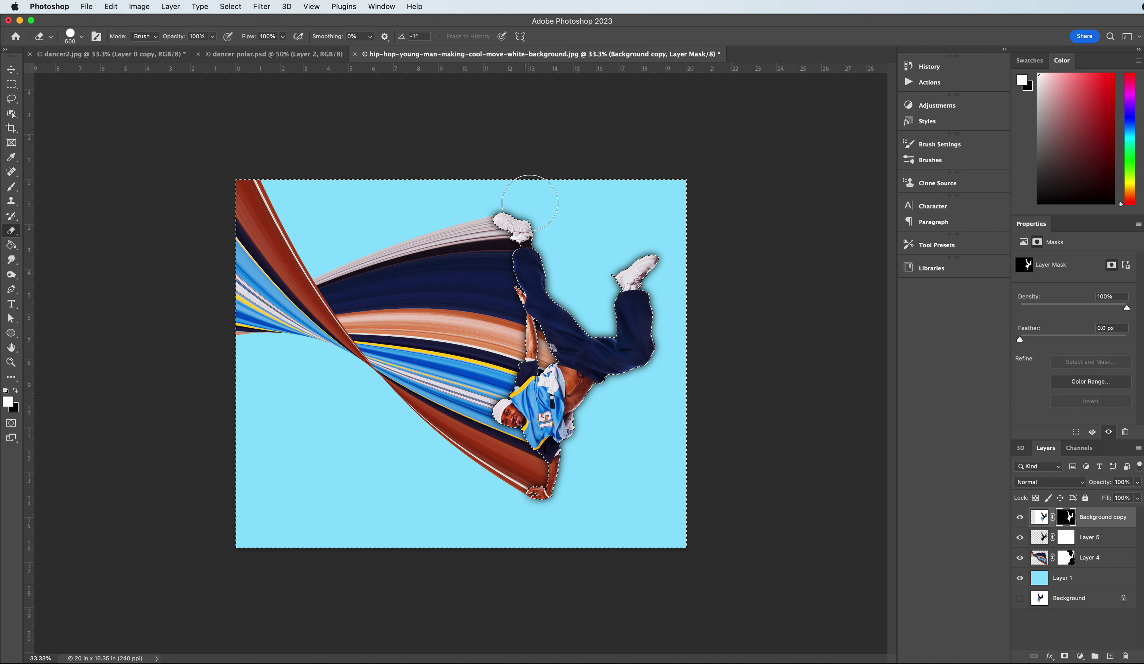
left_click(1066, 539)
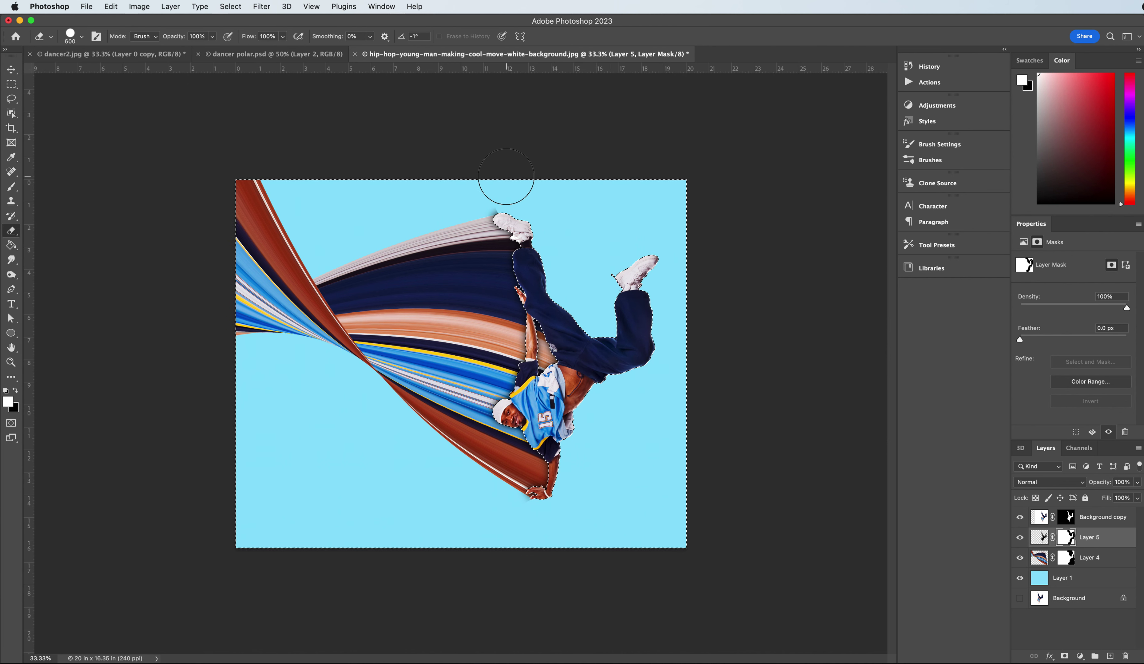
Step: Load the outline of Layer 4's stretched bands as a selection and invert it, keeping Layer 5's mask active
left_click(1039, 558, "super")
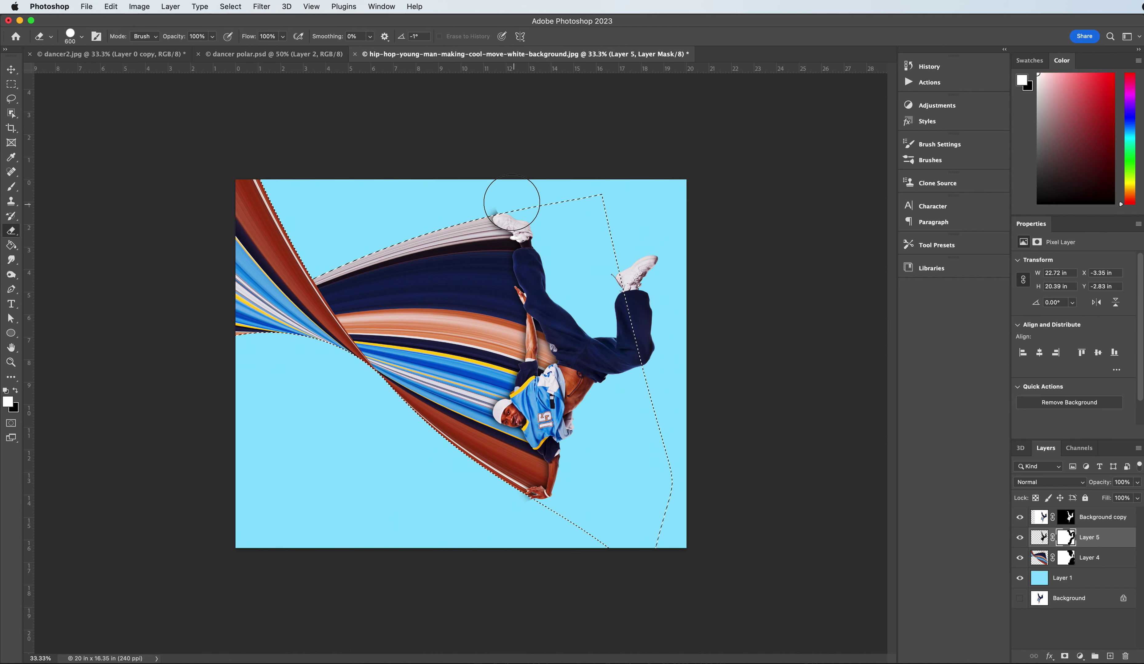
left_click(231, 6)
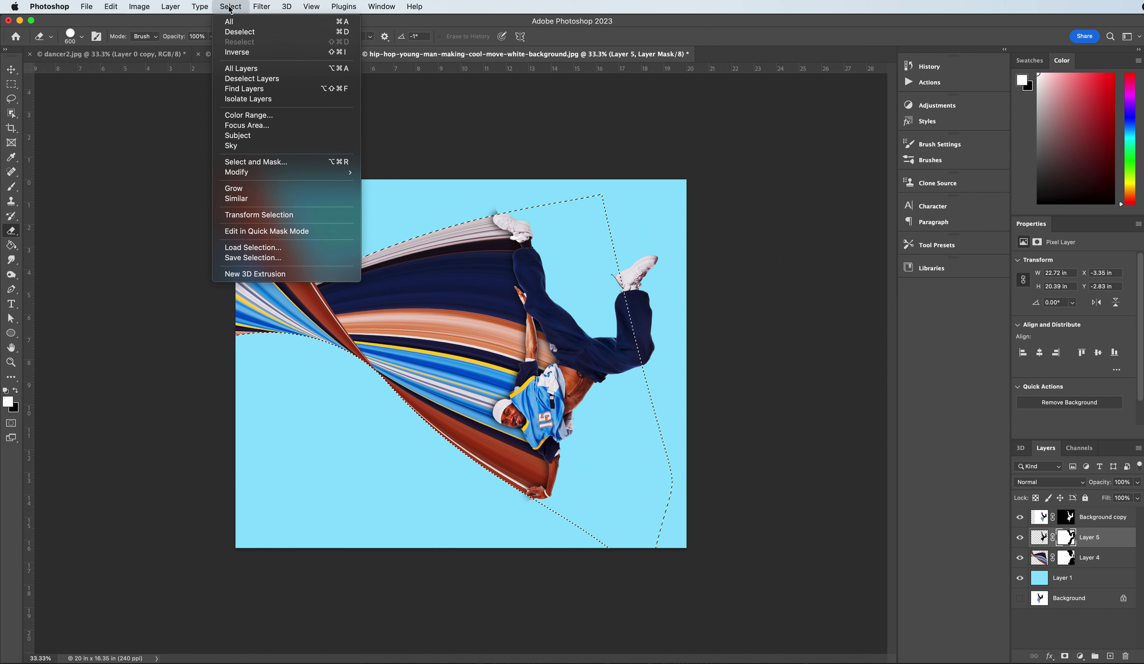
left_click(241, 53)
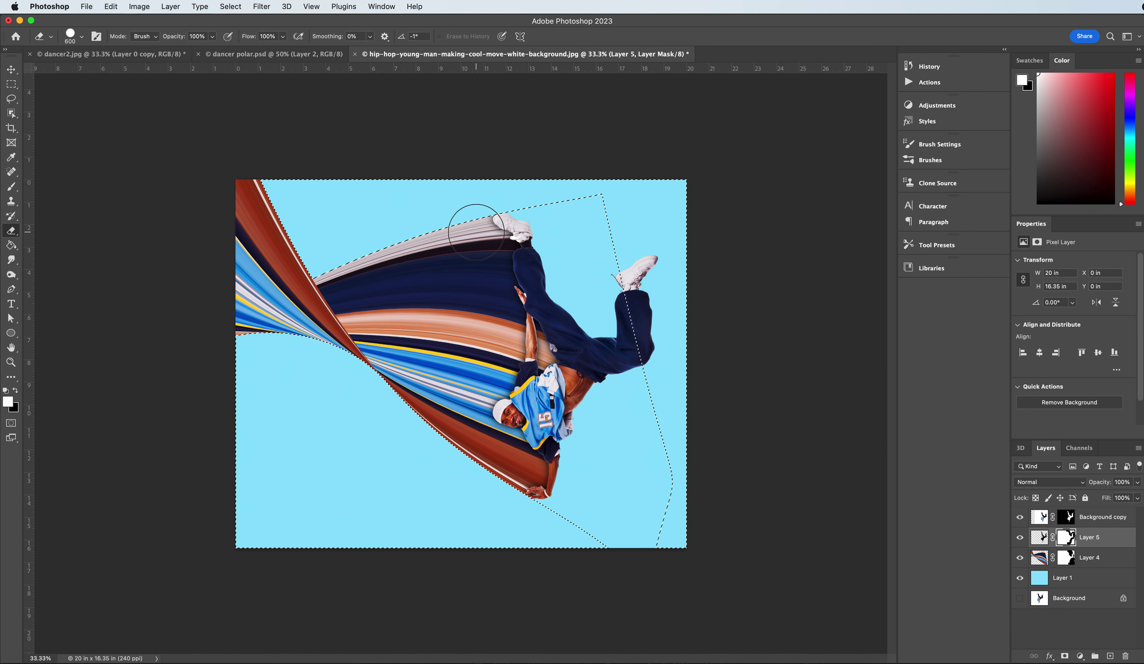
Step: Replace the current selection with a curved Pen path selection over the bands just right of the ribbon's twist, using 0 px feather
key("ctrl+d")
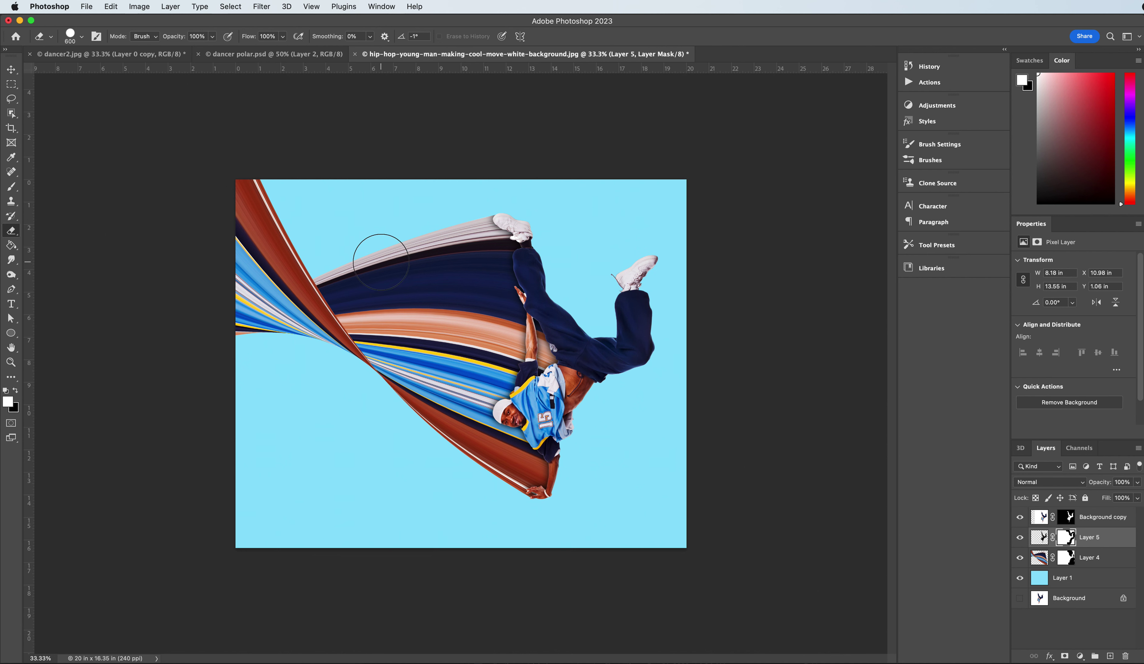
key("super+equal")
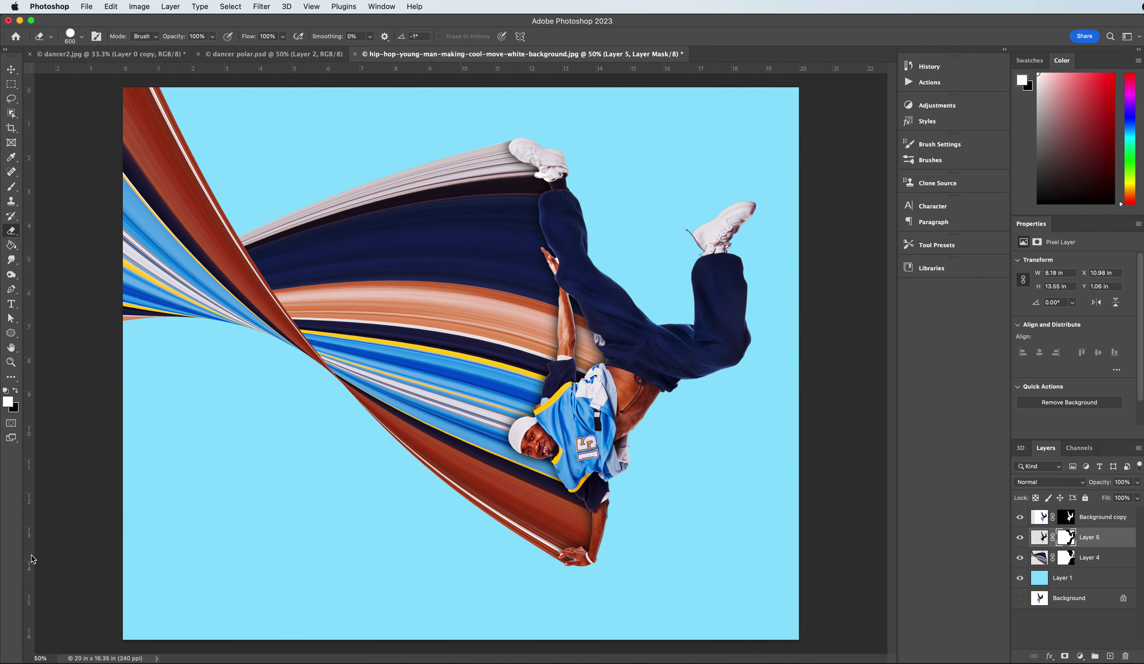
left_click(11, 290)
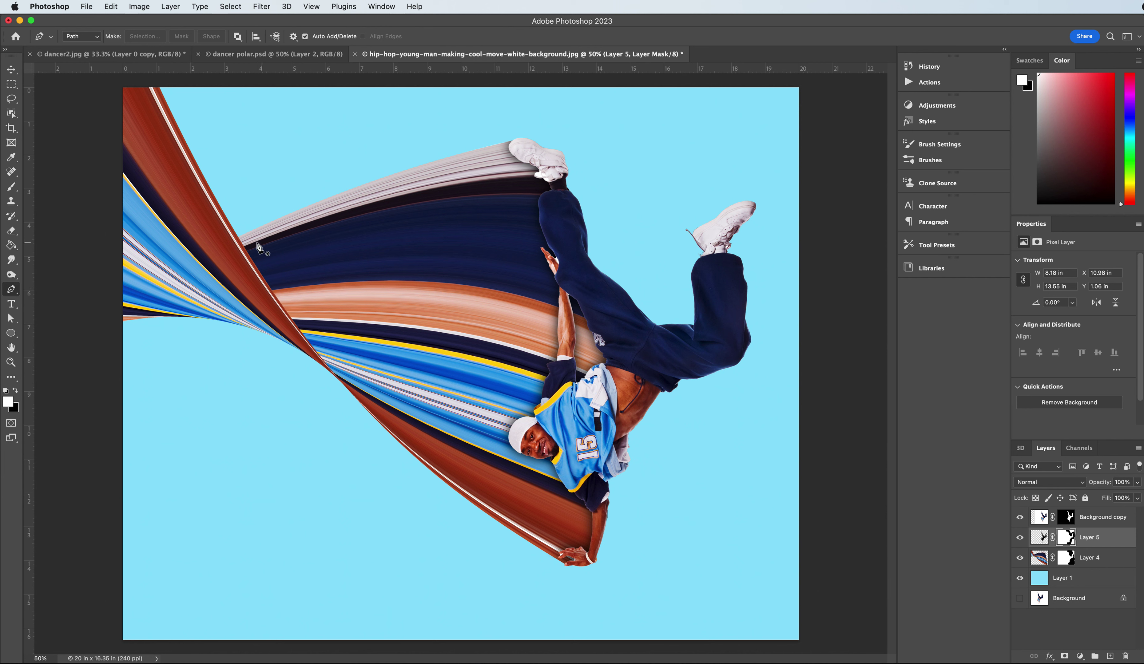
left_click(236, 234)
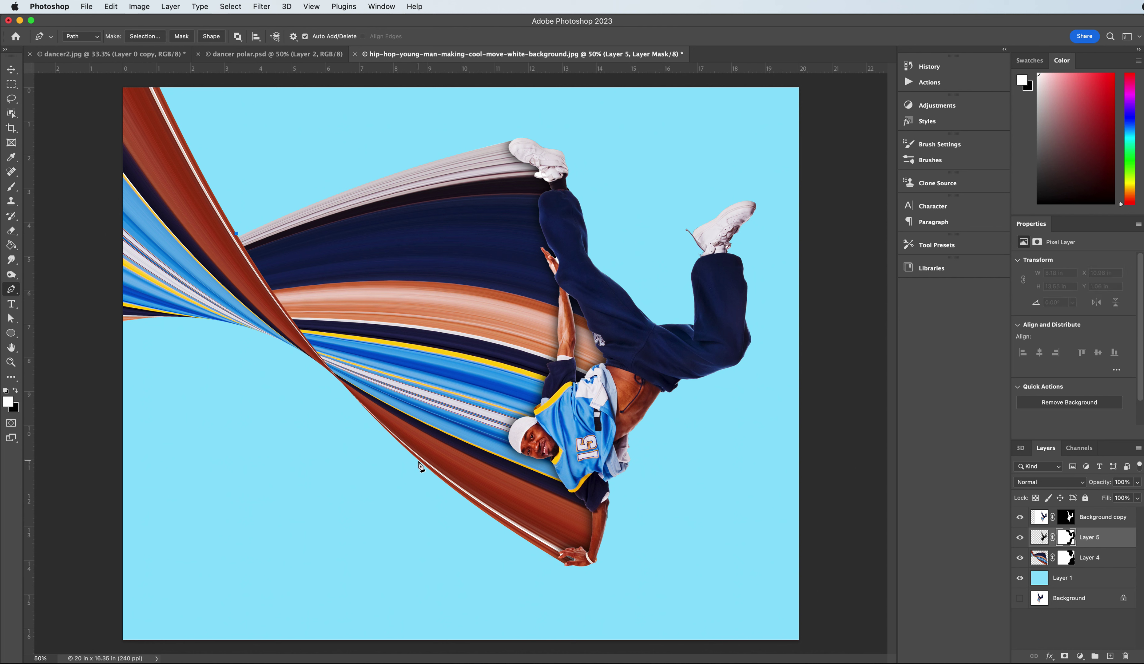
left_click_drag(416, 459, 546, 584)
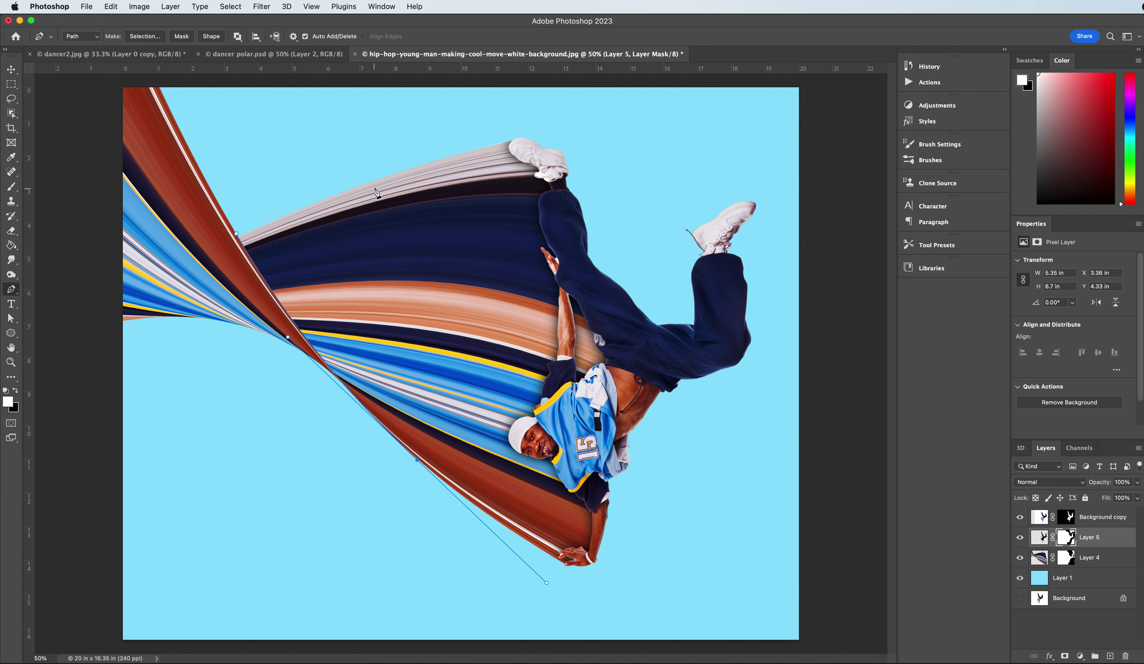
left_click_drag(372, 181, 308, 156)
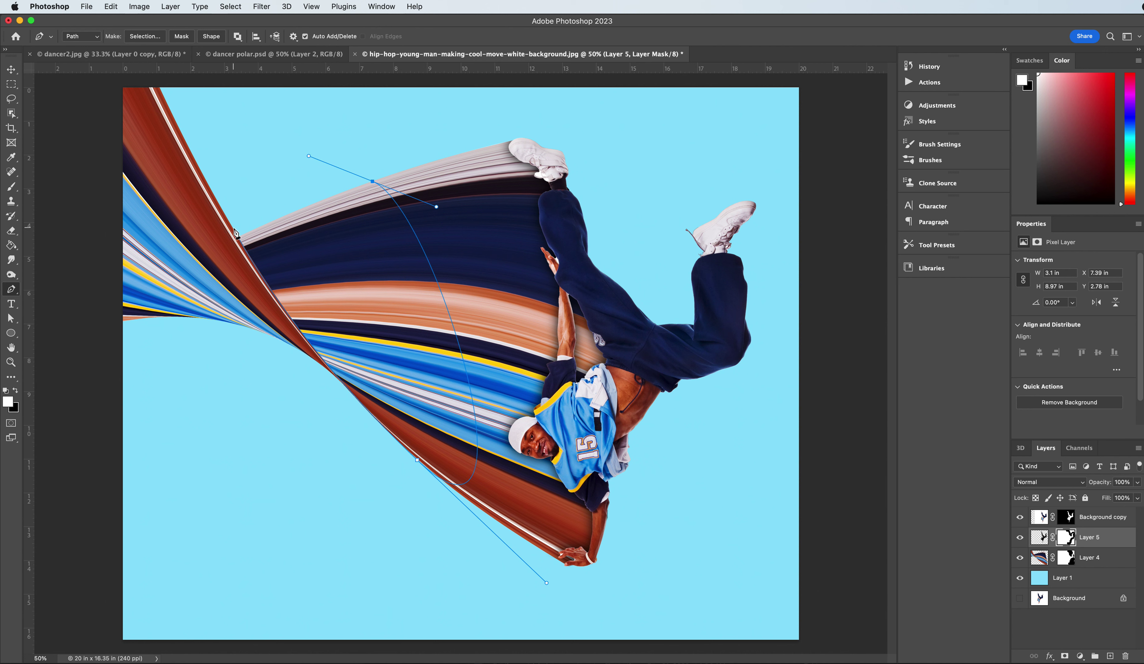
left_click(373, 182, "super")
left_click(237, 236)
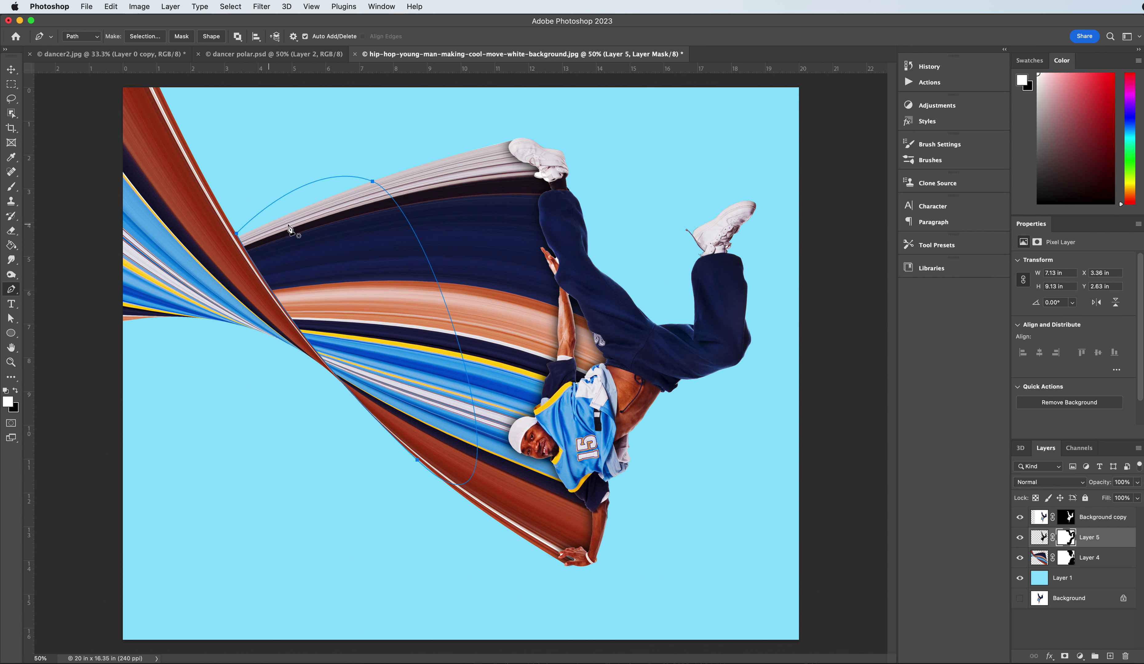
left_click(155, 39)
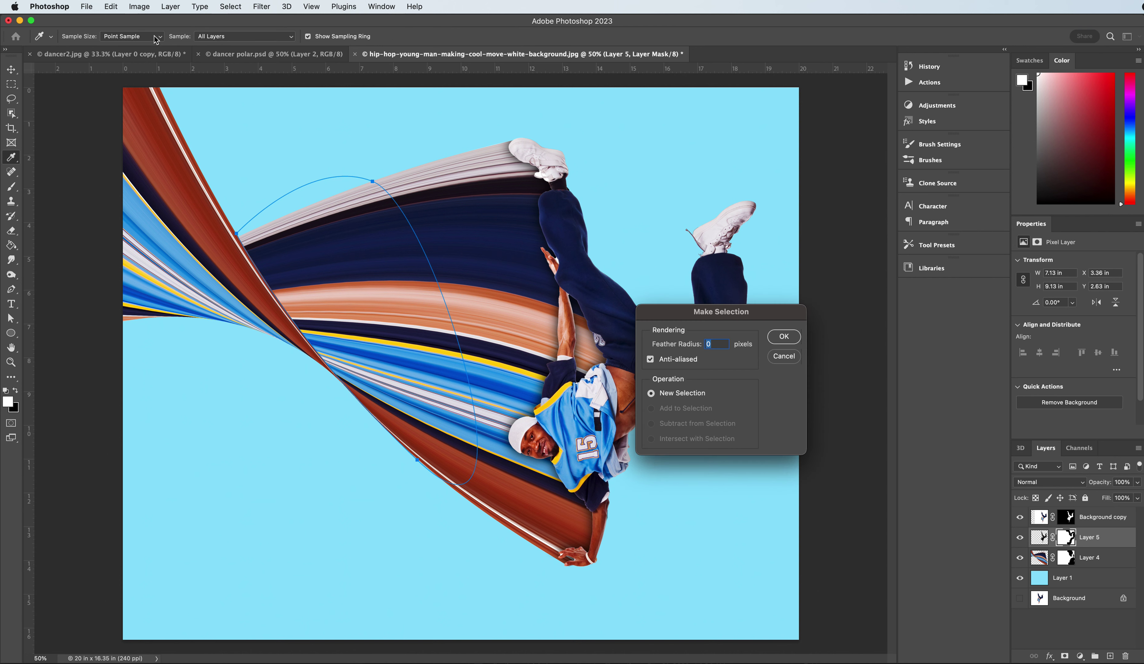
left_click(784, 338)
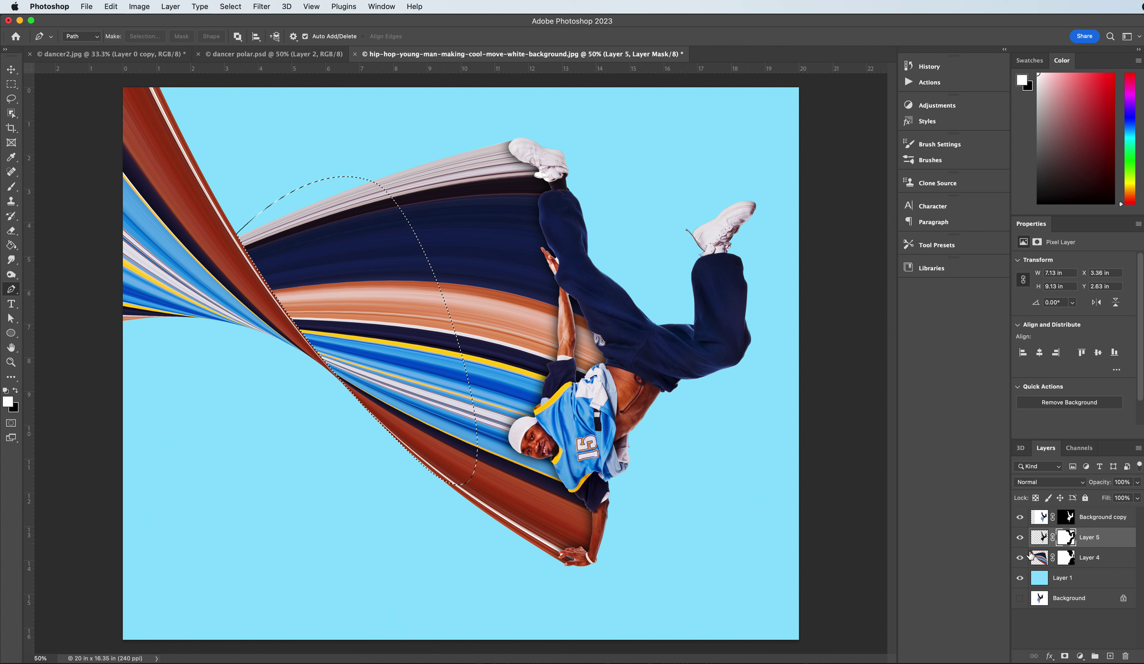
Step: Darken Layer 4's selected bands along the twist with a 1000 px Burn brush set to Midtones at 21% exposure
left_click(1040, 557)
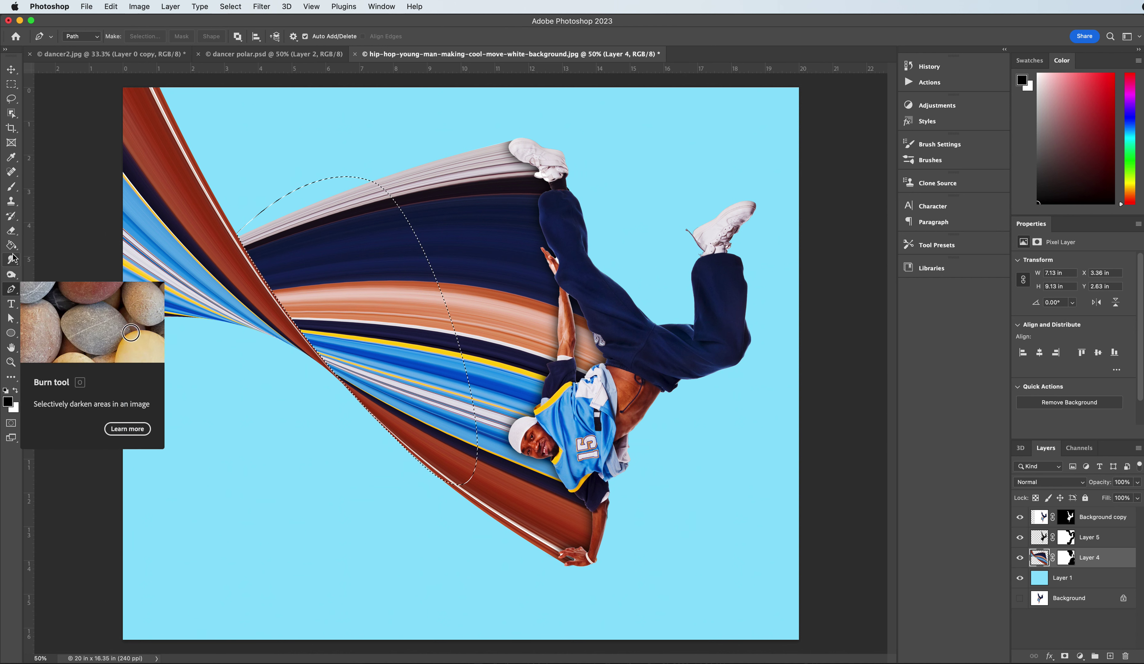
left_click(14, 276)
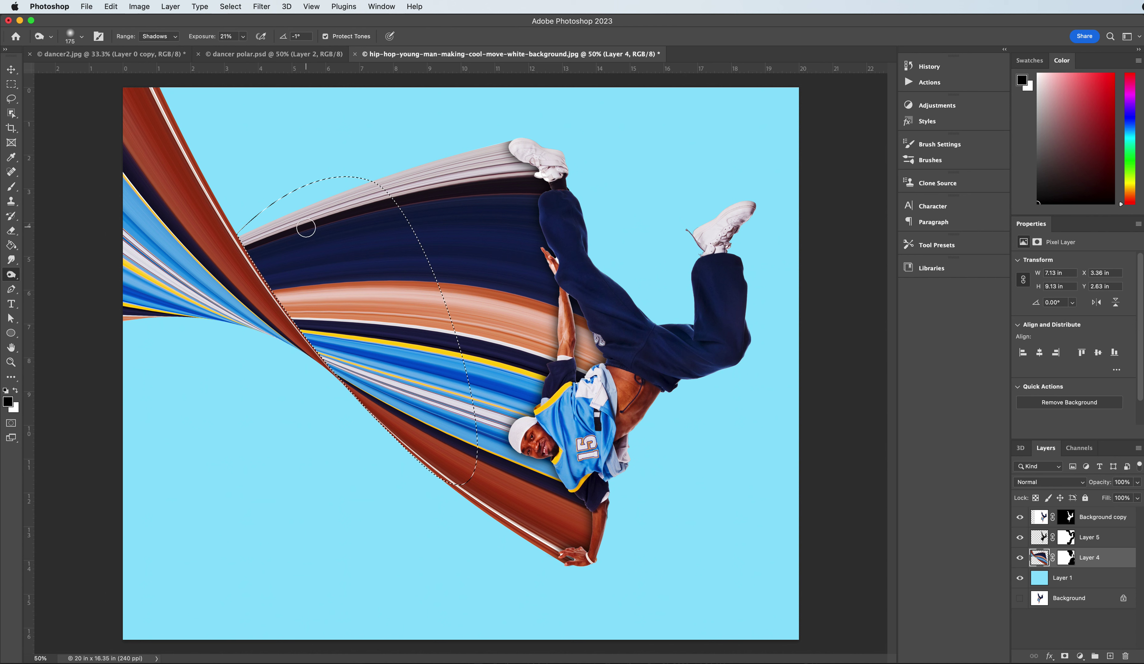
key("bracketright")
key("bracketright")
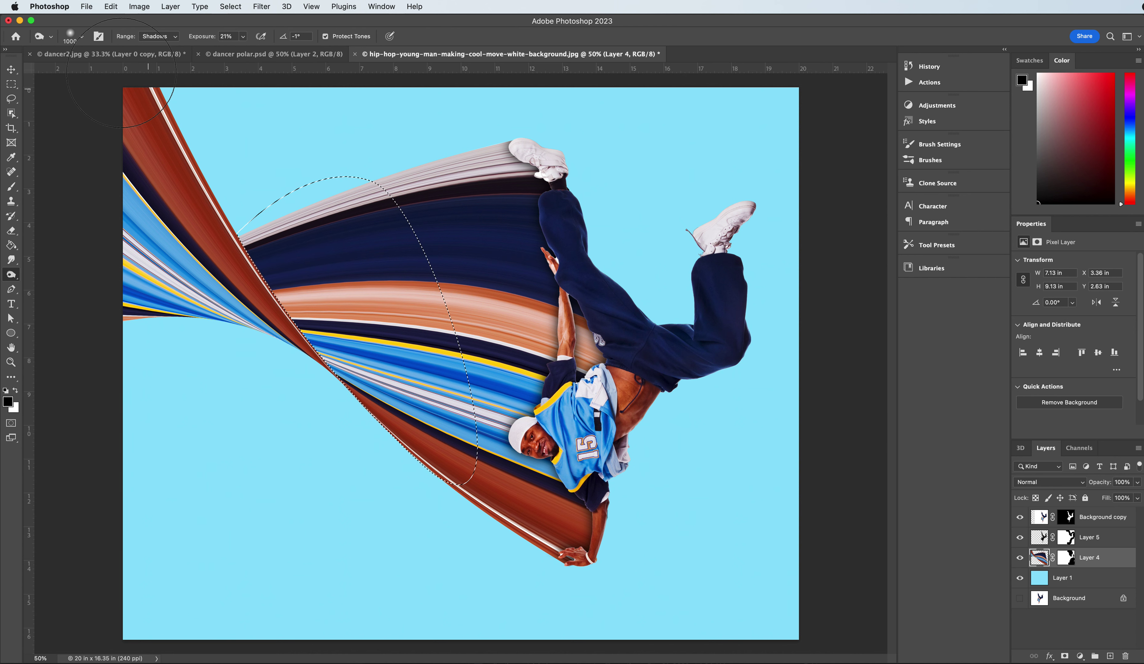
left_click(81, 38)
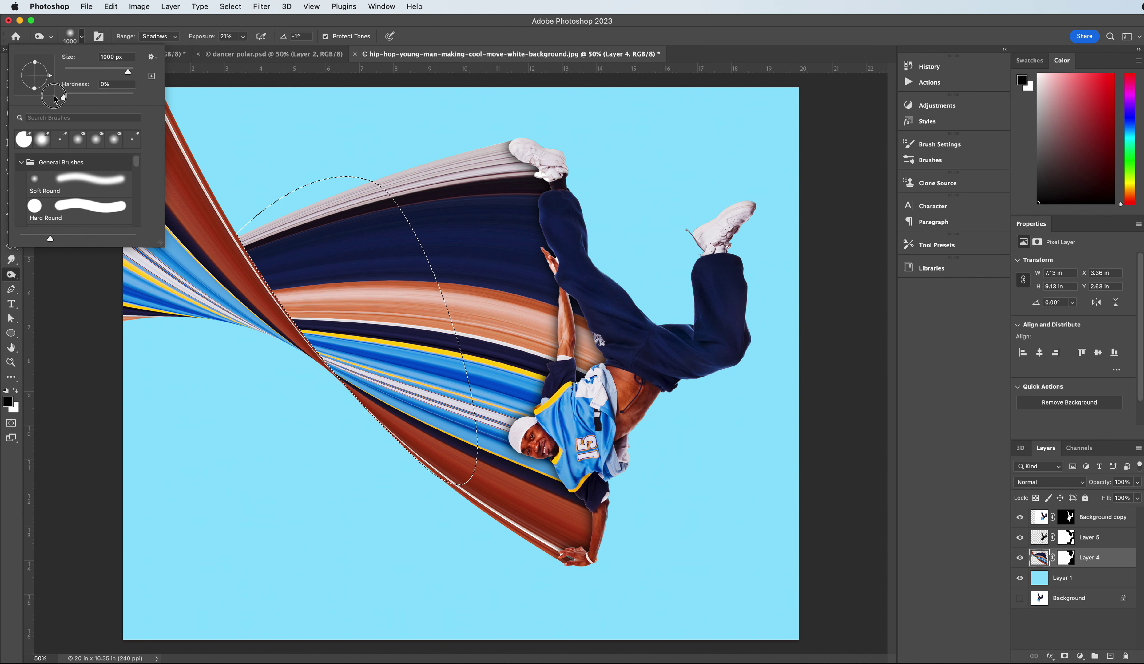
left_click(219, 38)
left_click(143, 38)
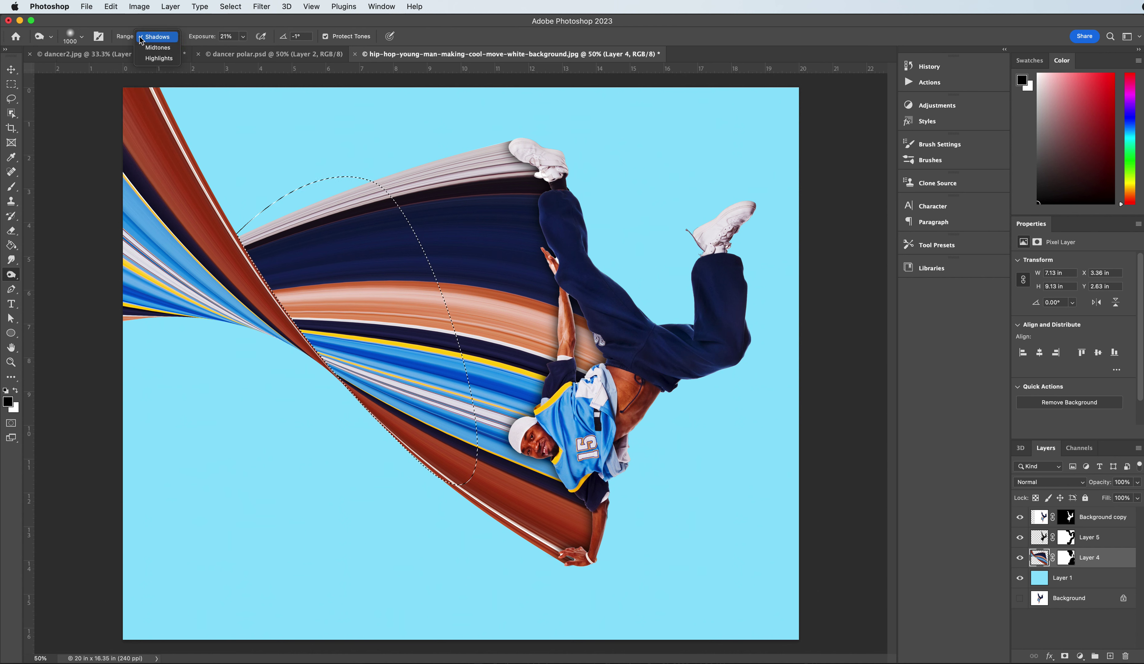
left_click(158, 48)
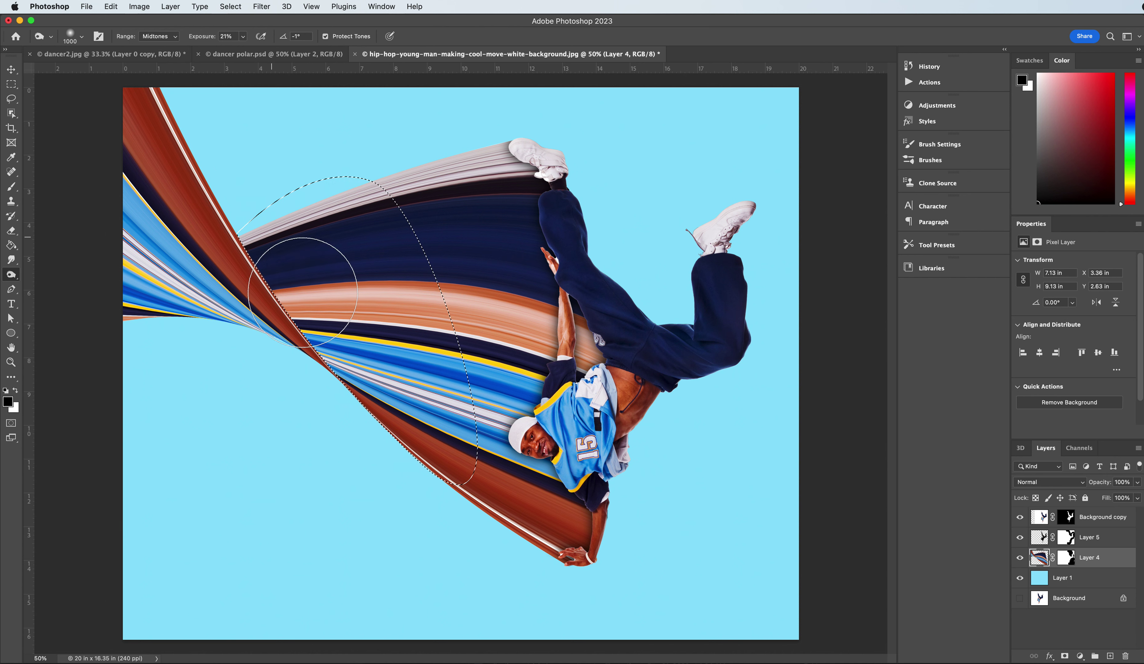
mouse_move(272, 259)
left_mouse_down()
mouse_move(310, 292)
mouse_move(358, 395)
left_mouse_up()
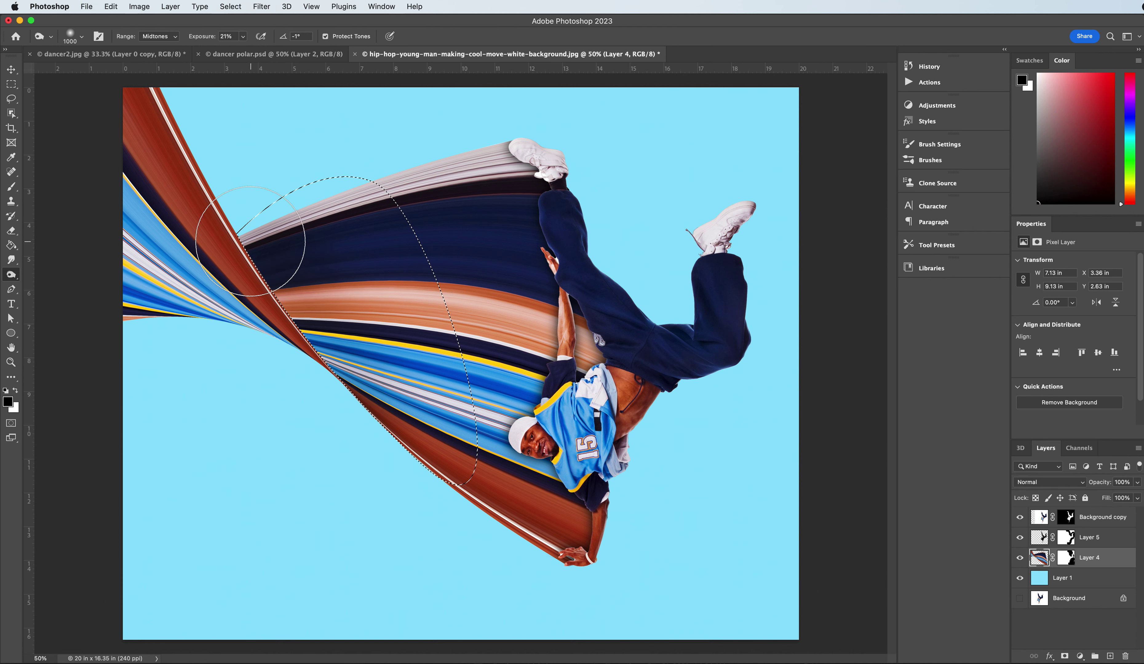
Step: Deepen the fold shading beside the twist by burning the bands' highlights and shadows, and clear the selection
left_click(155, 38)
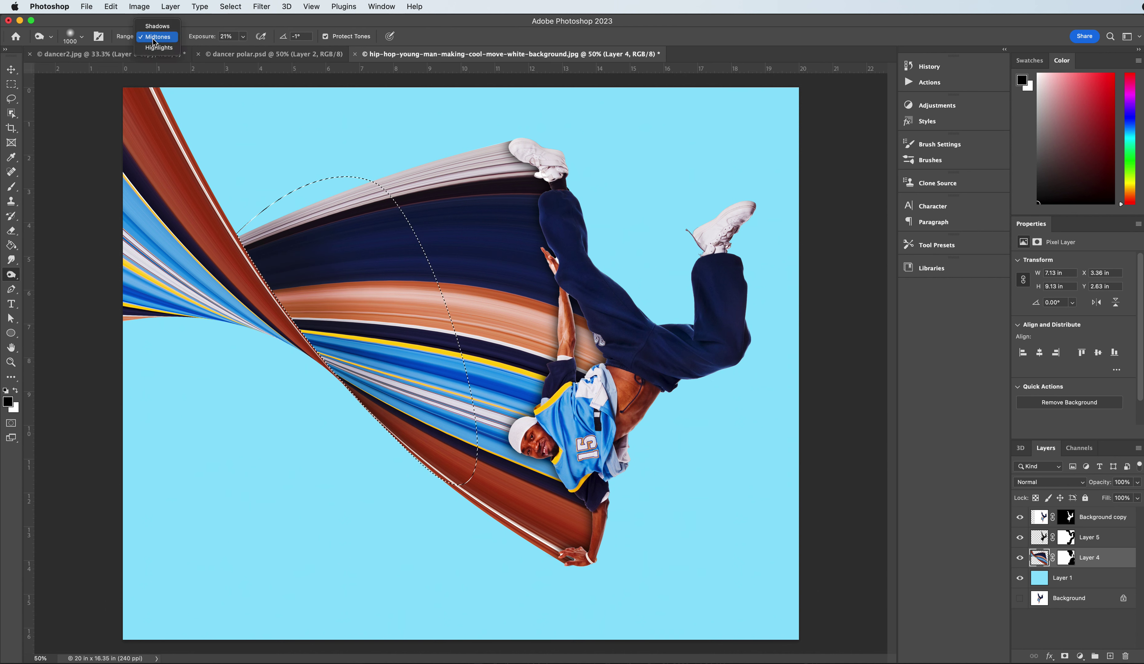
left_click(158, 47)
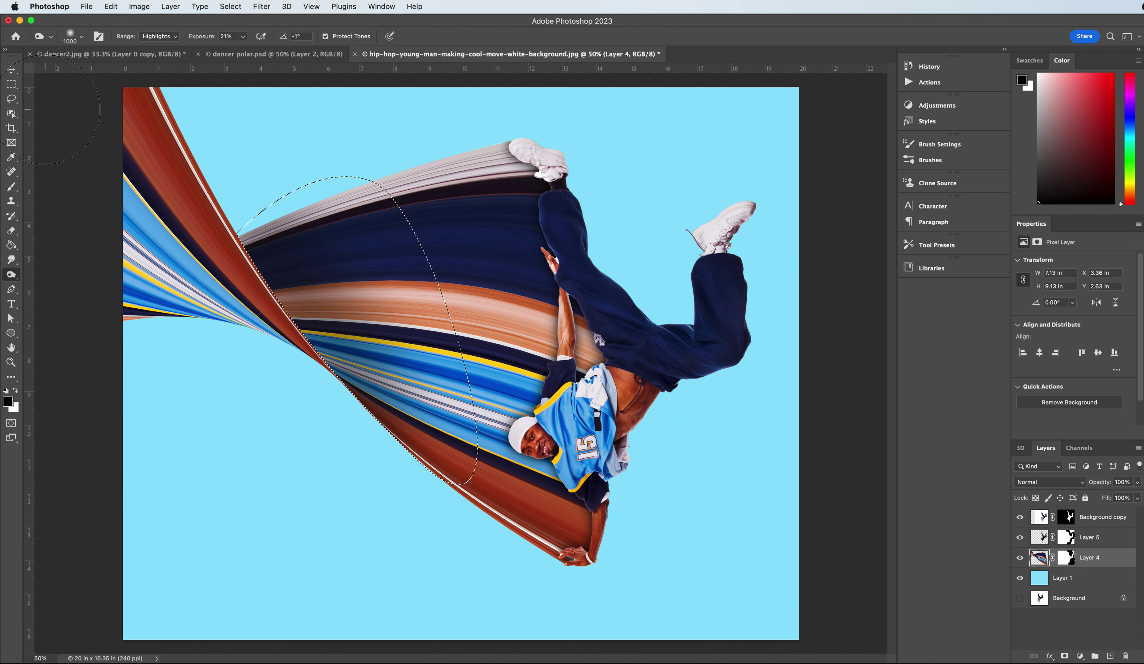
left_click(166, 39)
left_click(158, 15)
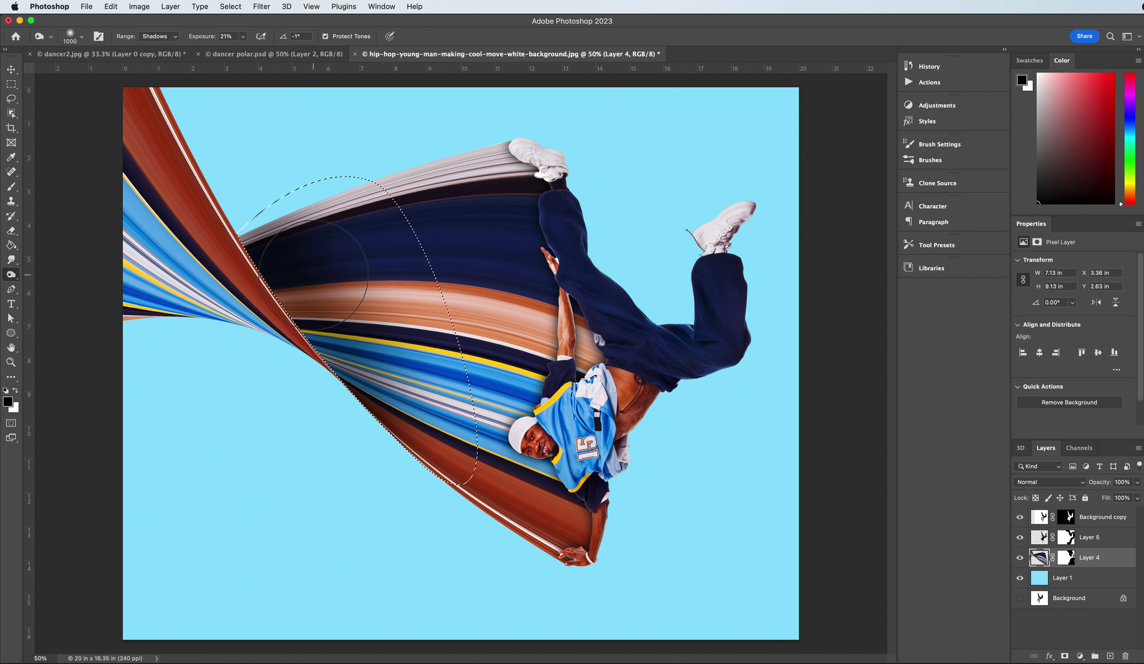
left_click_drag(348, 397, 338, 263)
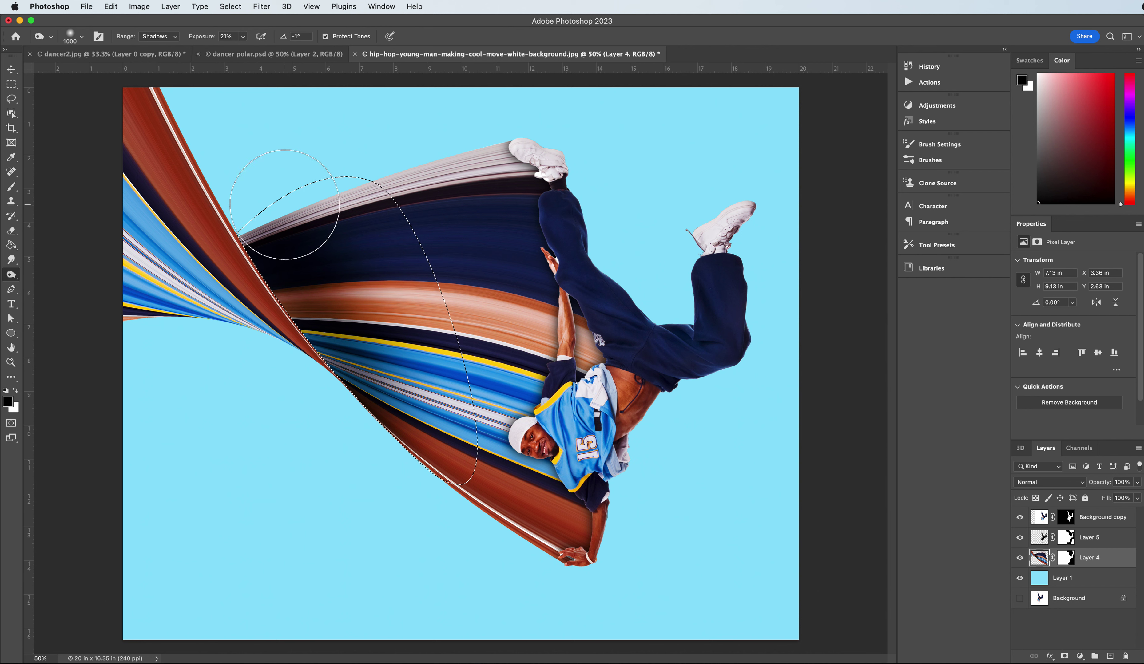
mouse_move(247, 204)
left_mouse_down()
mouse_move(256, 197)
mouse_move(250, 313)
mouse_move(429, 322)
mouse_move(273, 220)
left_mouse_up()
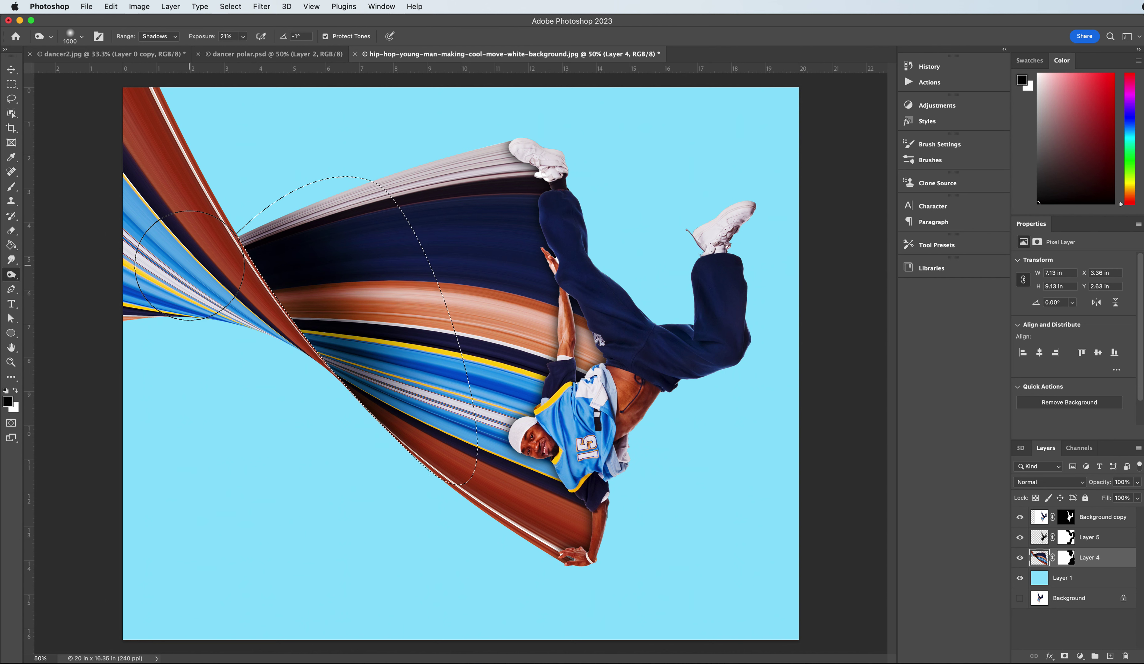
key("ctrl+d")
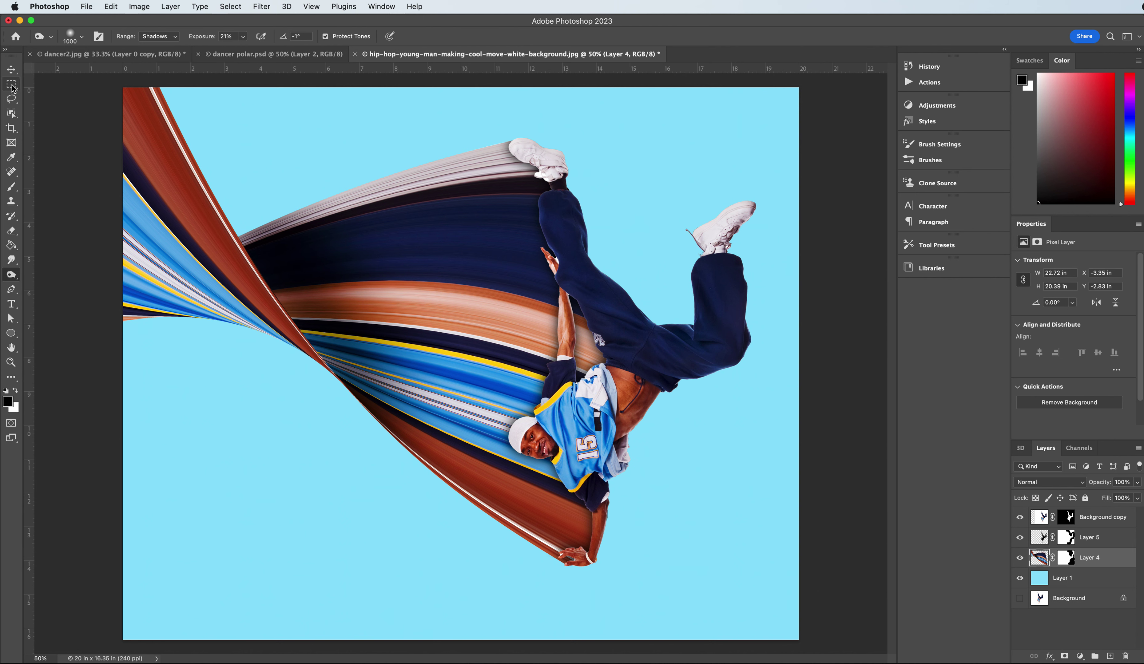
Step: Draw a closed Pen path around the ribbon's outer end at the canvas's upper-left corner and convert it to a selection with 0 px feather
left_click(12, 291)
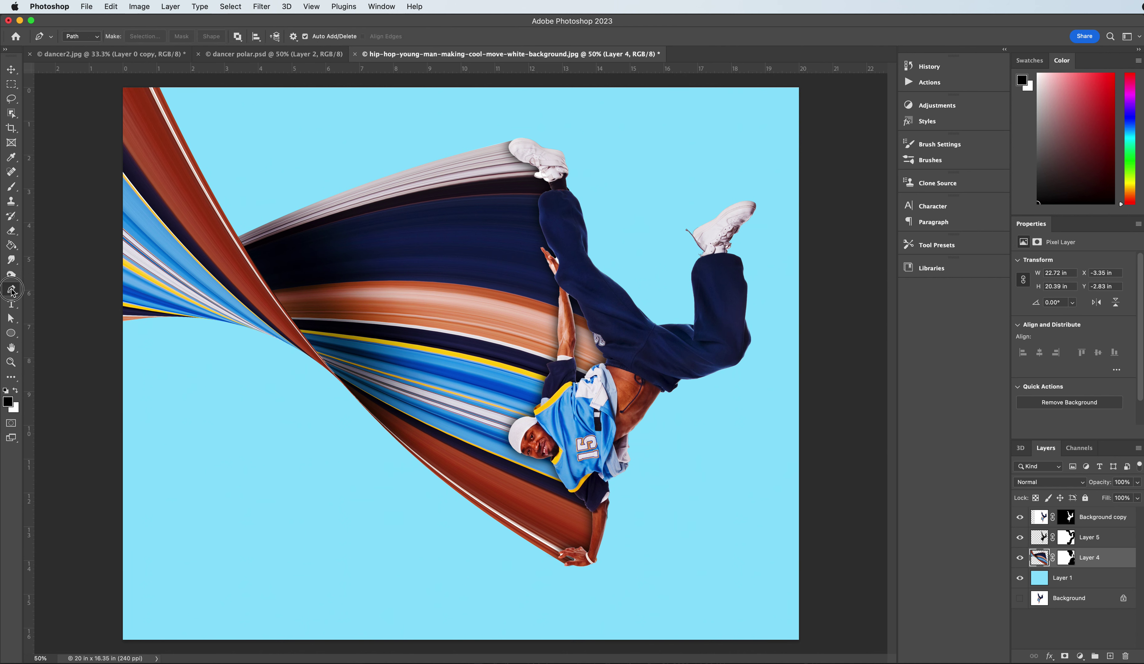
left_click_drag(125, 324, 127, 321)
left_click_drag(203, 170, 295, 148)
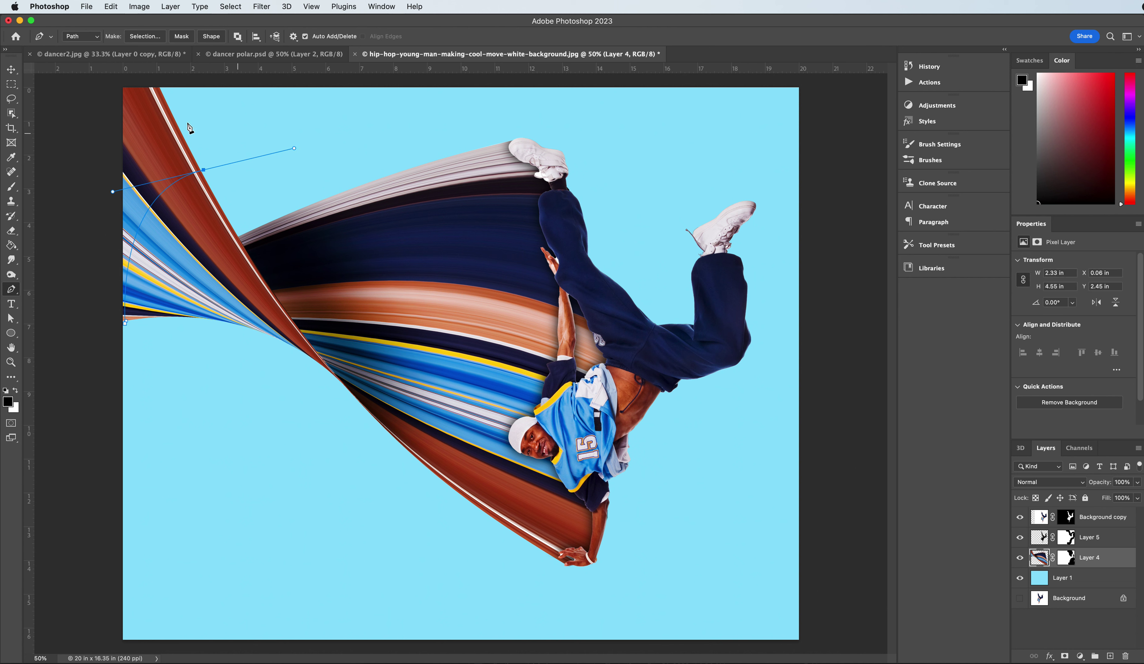
left_click(204, 171)
left_click_drag(161, 85, 158, 81)
left_click(122, 85)
left_click(124, 324)
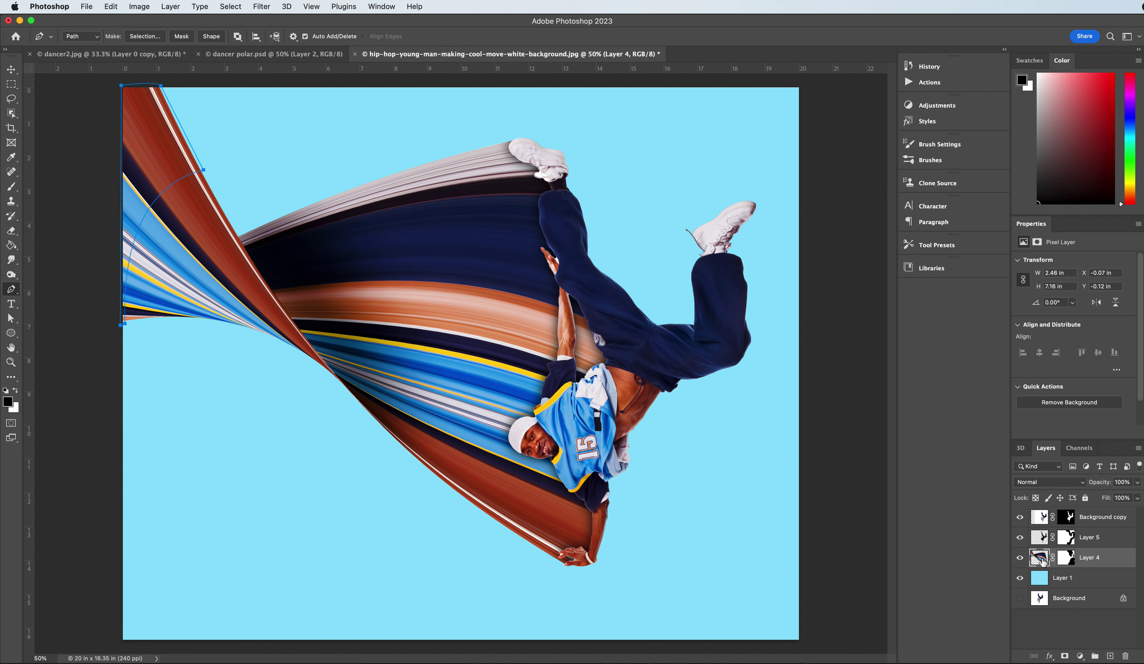
left_click(153, 37)
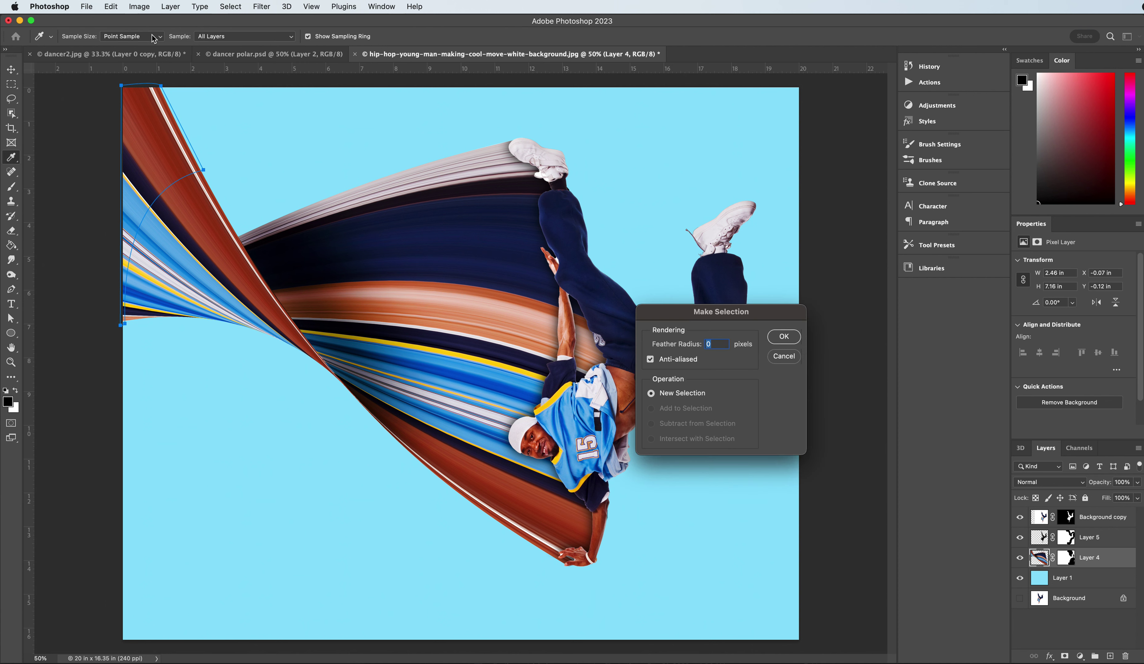
left_click(783, 337)
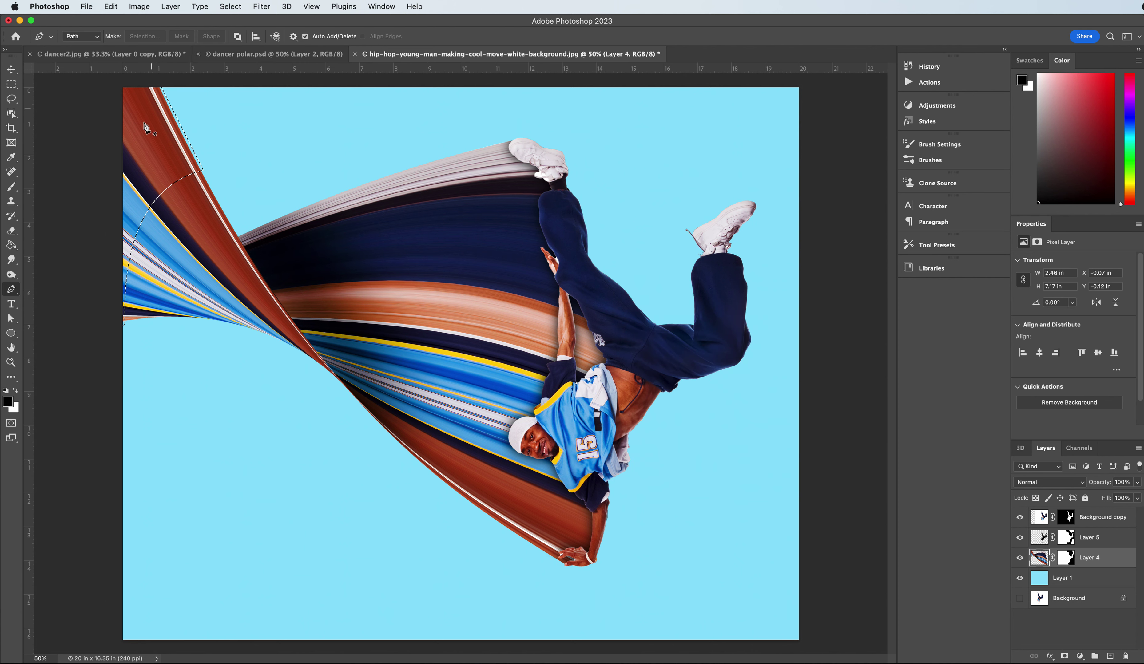
Step: Burn the midtones and highlights of the ribbon's selected upper-left end with the 1000 px brush, and deselect it
left_click(11, 260)
left_click(10, 275)
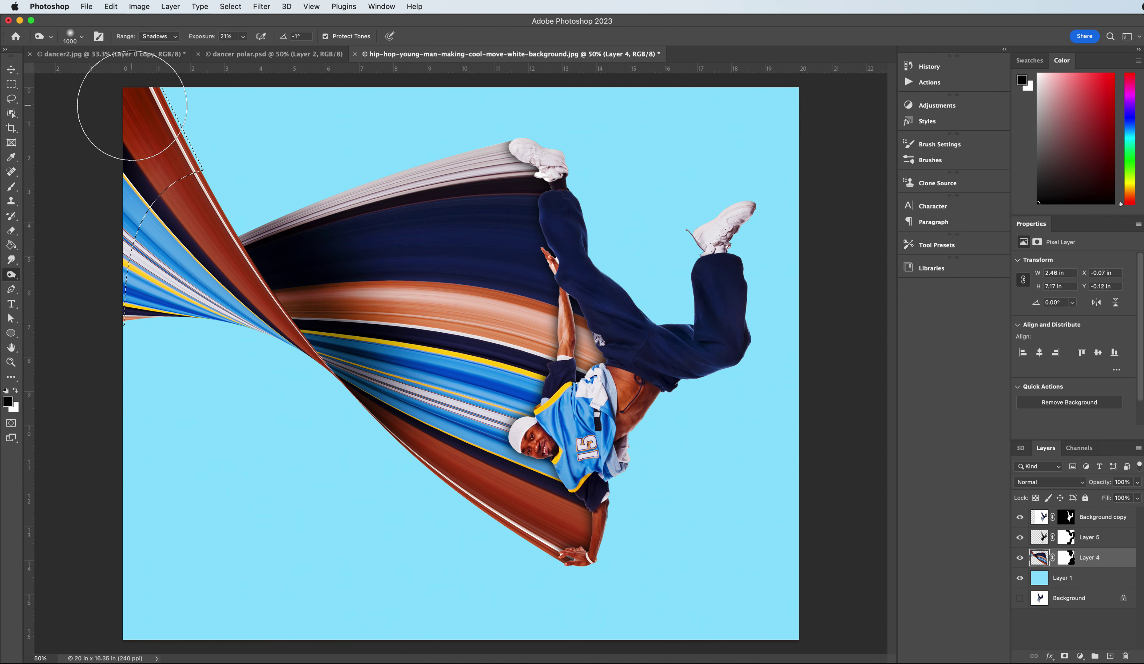
left_click(159, 36)
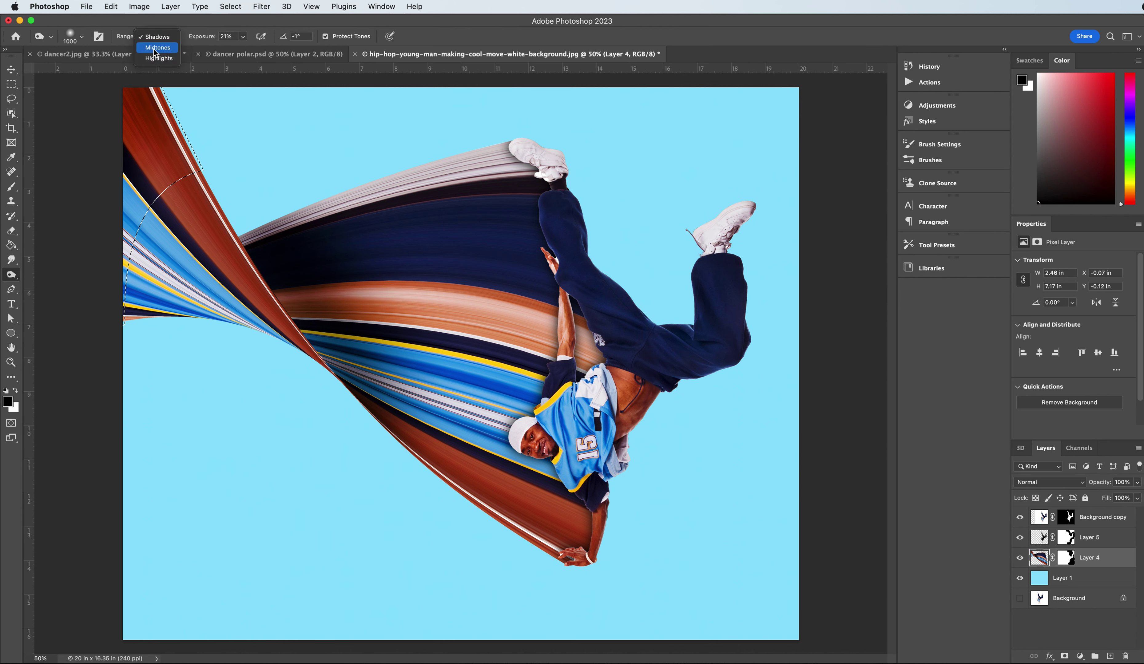
left_click(158, 47)
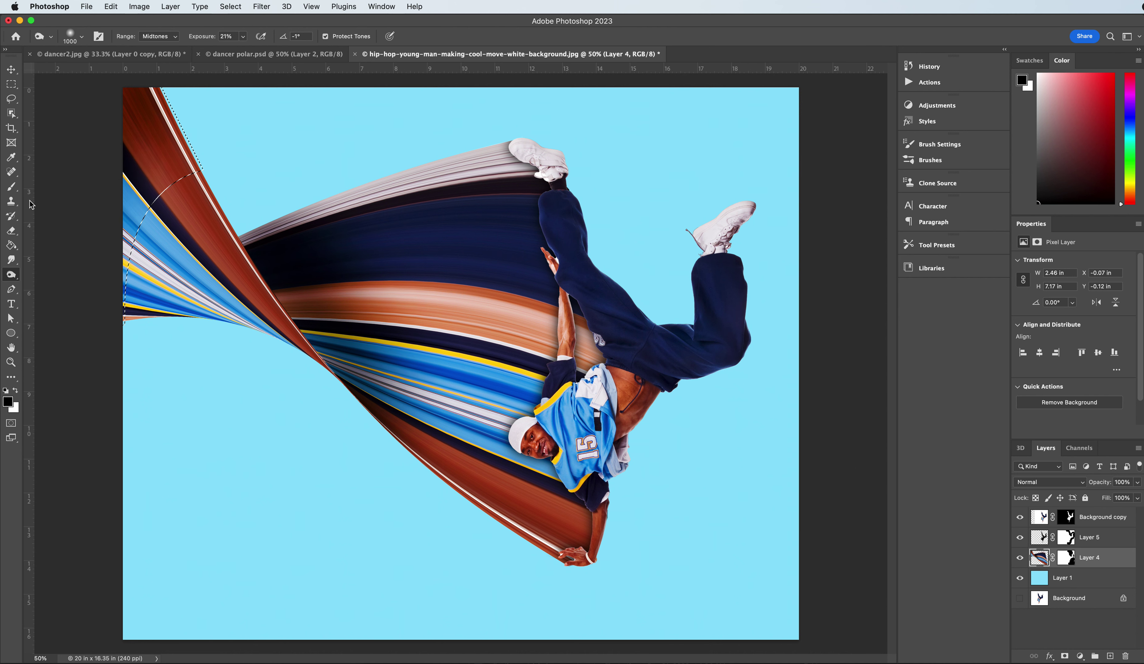
left_click(155, 37)
left_click(150, 49)
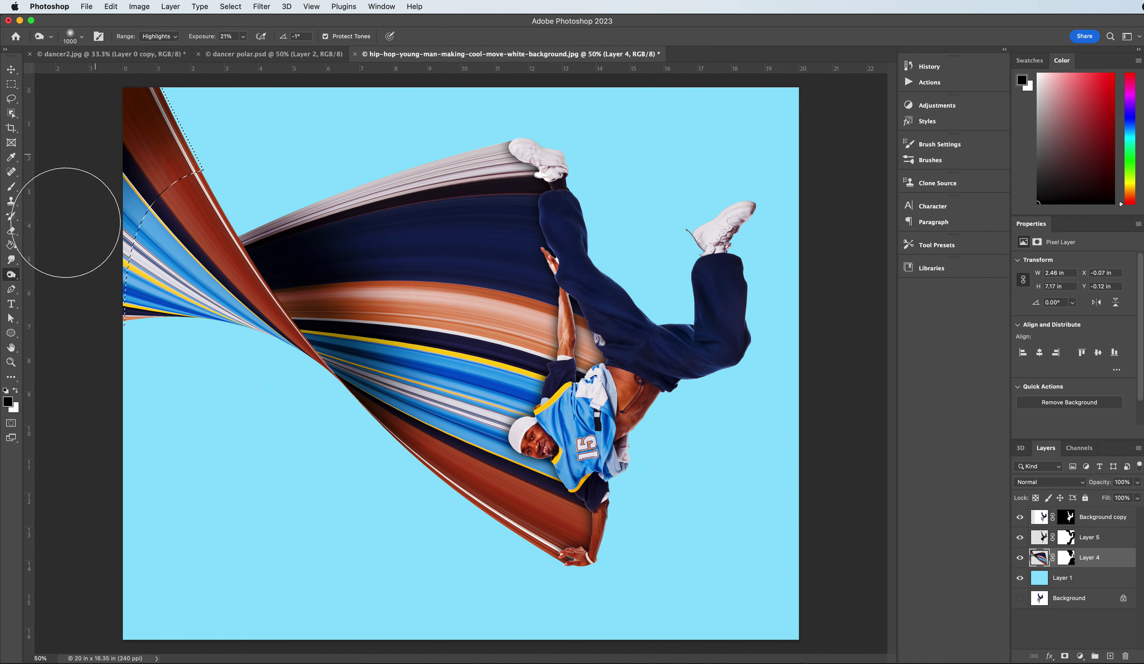
key("super+d")
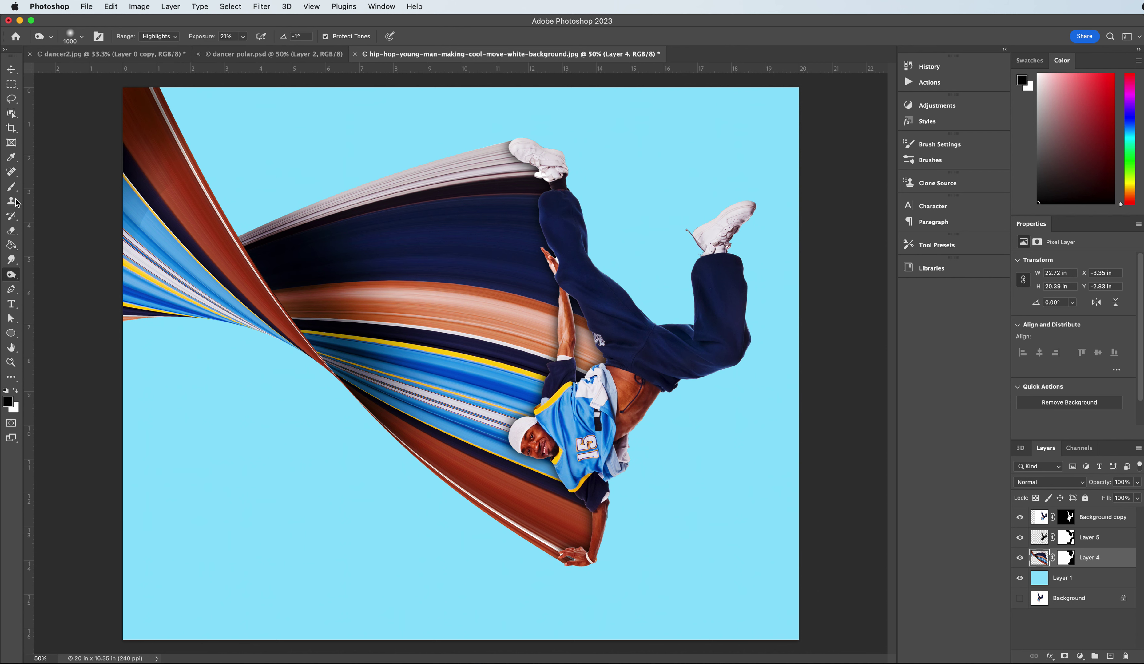
Step: Lighten the blue stripes left of the ribbon's twist using the Dodge tool with a 70 px brush set to Shadows
right_click(11, 276)
left_click(46, 270)
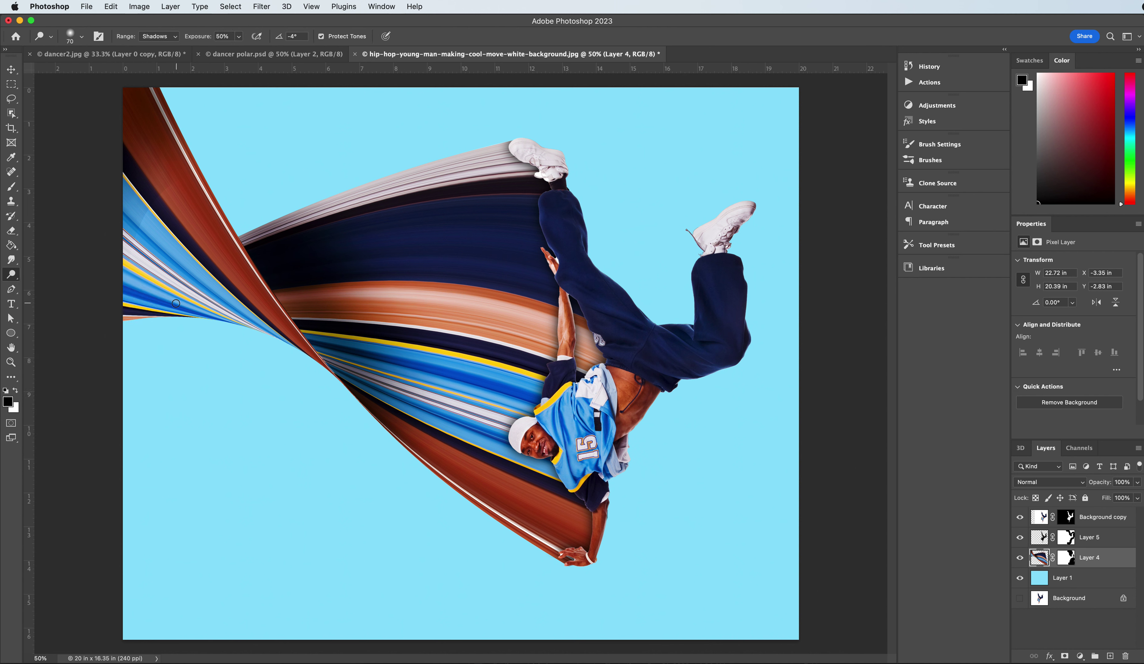
mouse_move(165, 308)
left_mouse_down()
mouse_move(211, 257)
mouse_move(197, 265)
mouse_move(201, 288)
left_mouse_up()
key("super+minus")
key("super+minus")
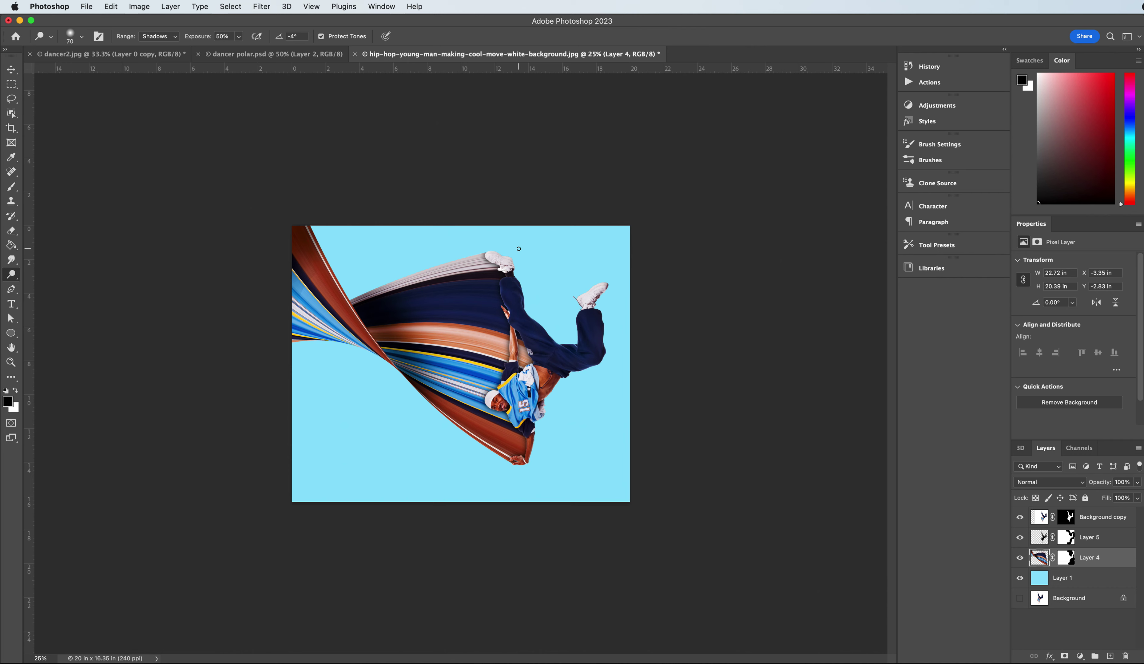
key("super+equal")
key("super+equal")
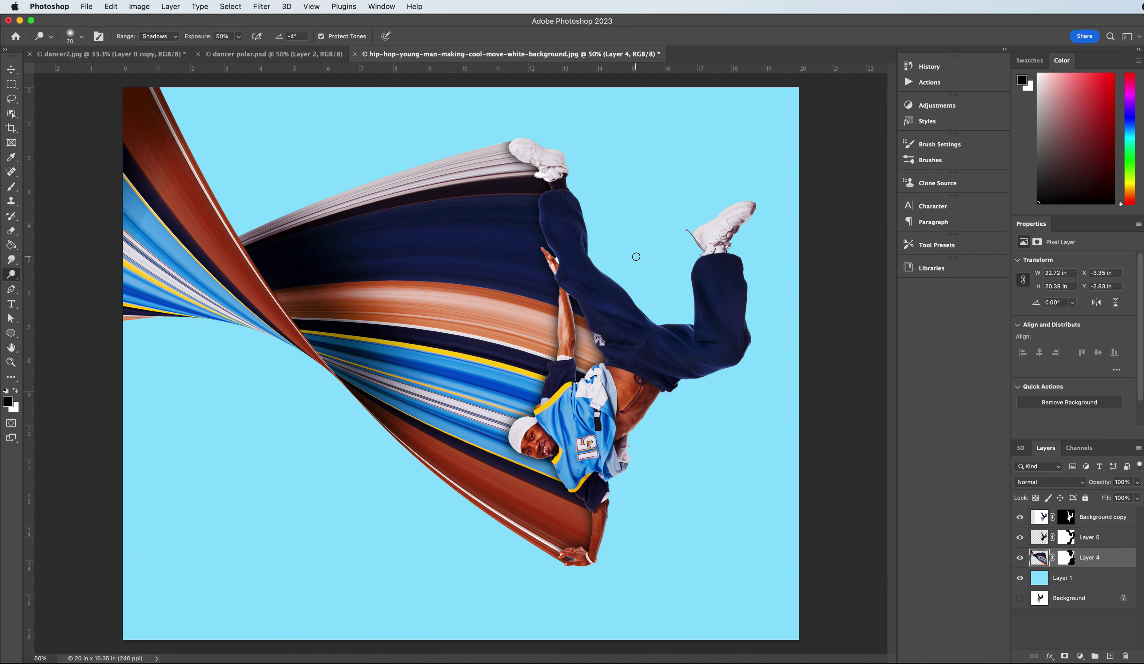